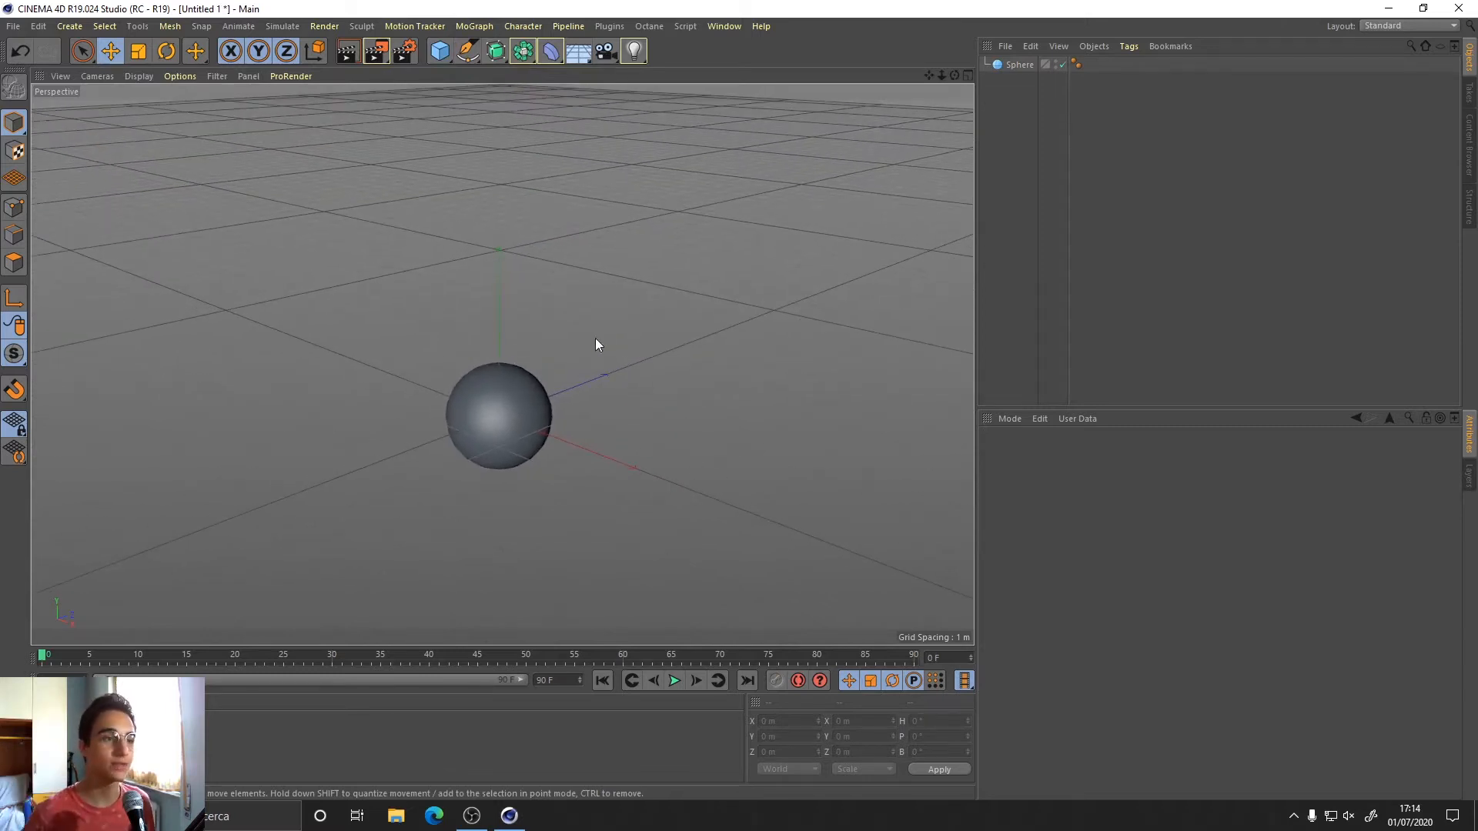
Add a capsule primitive and raise it along Y to about 1.5 m so it stands on top of the sphere.
{"action": "left_click", "coordinate": [436, 60]}
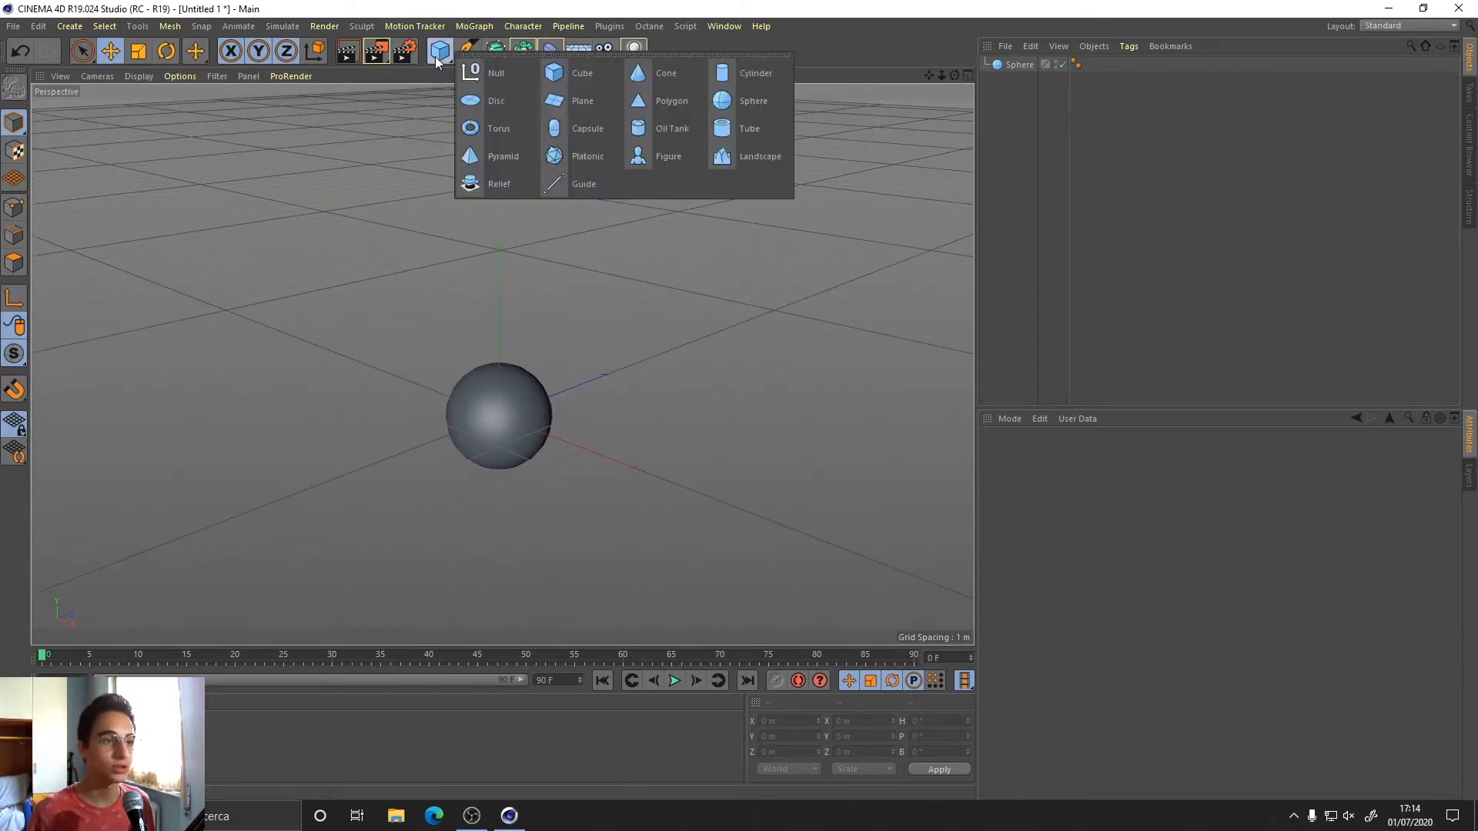
{"action": "left_click", "coordinate": [578, 128]}
{"action": "left_click_drag", "start_coordinate": [498, 283], "coordinate": [515, 203]}
{"action": "scroll", "coordinate": [569, 281], "scroll_direction": "down", "scroll_amount": 3}
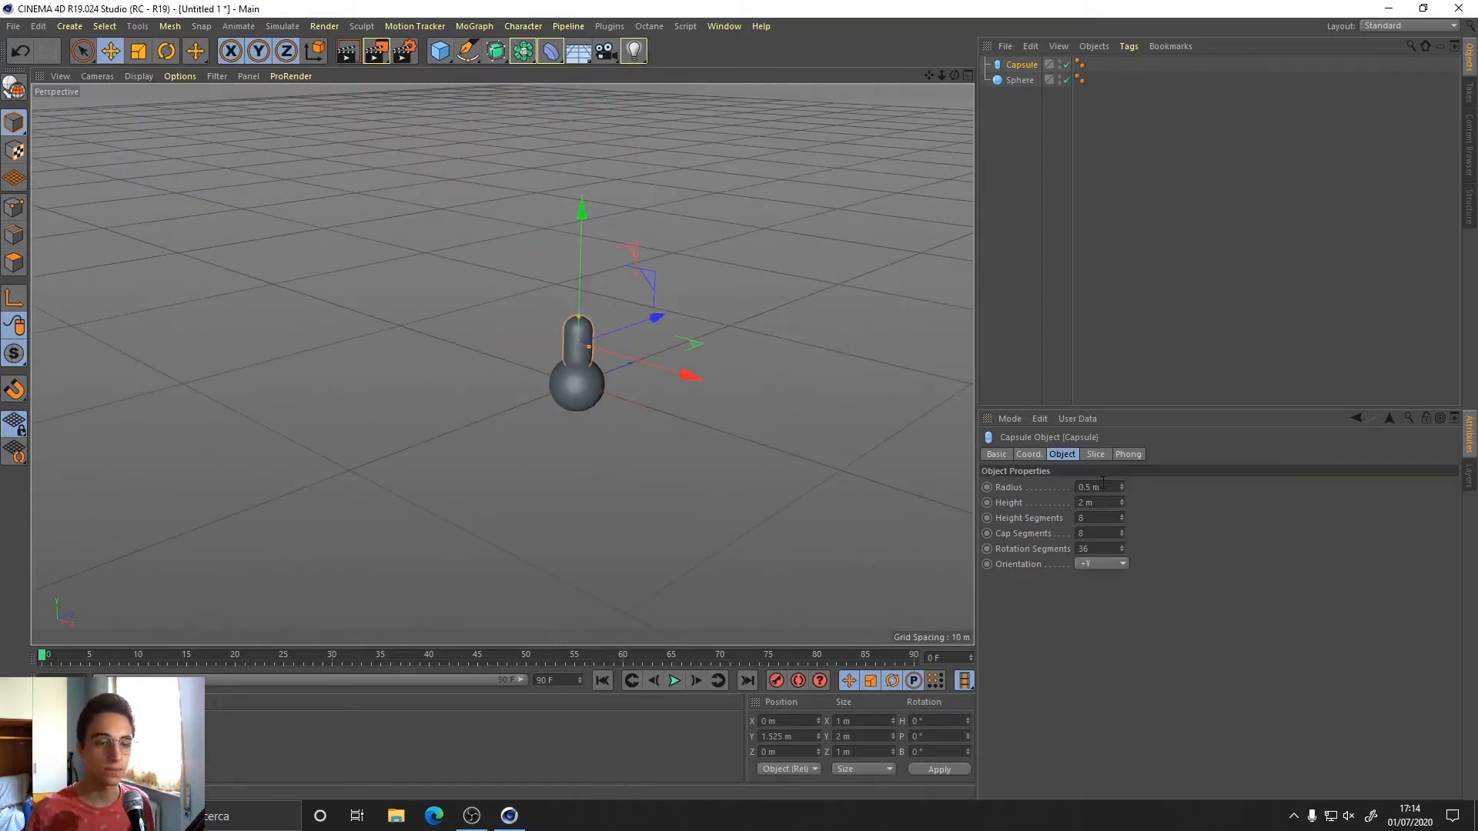
Set the capsule's radius to 0.125 m and its height to 5 m.
{"action": "left_click_drag", "start_coordinate": [1101, 487], "coordinate": [1031, 492]}
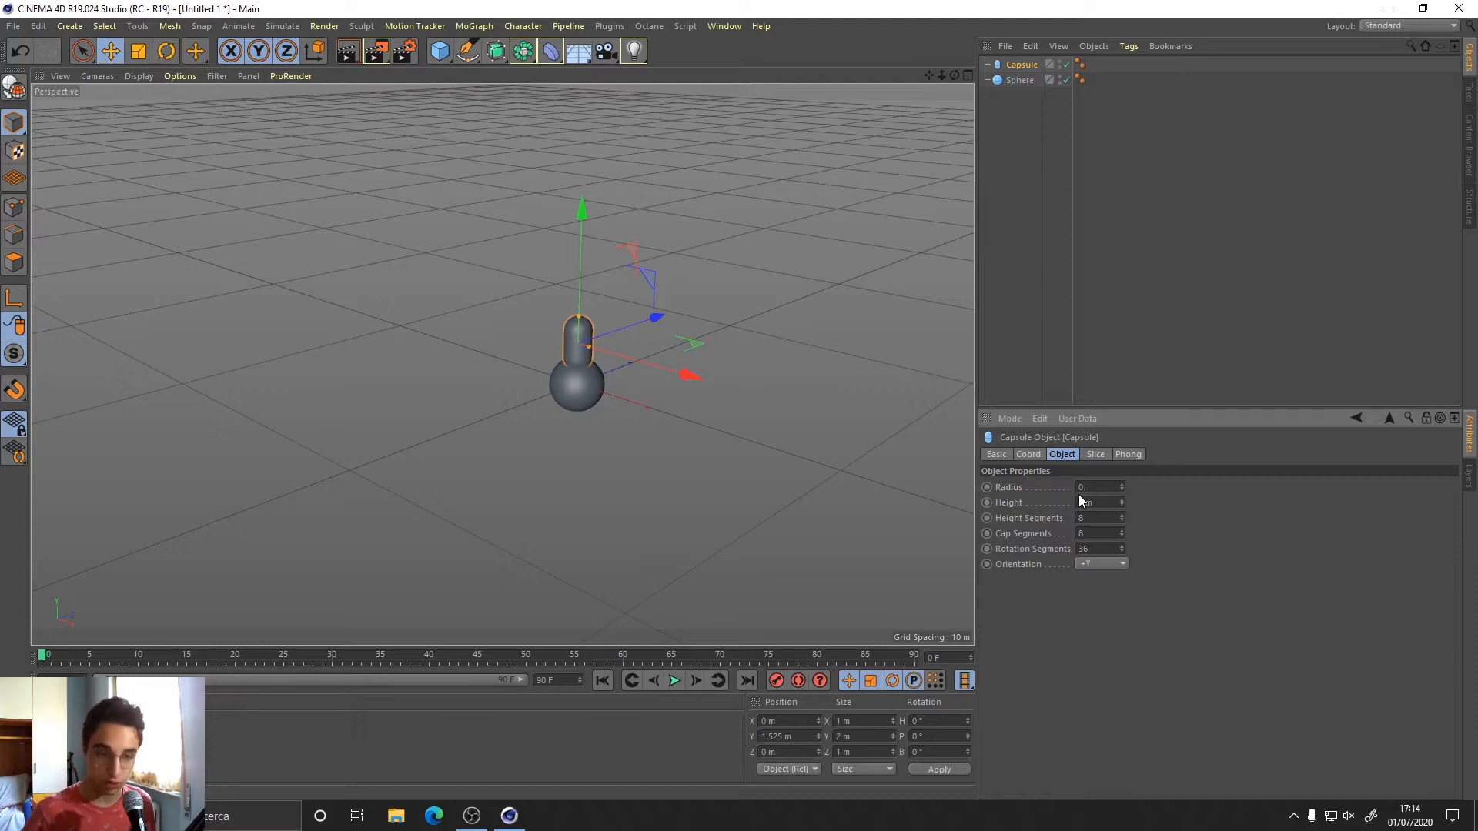
{"action": "key", "text": "Return"}
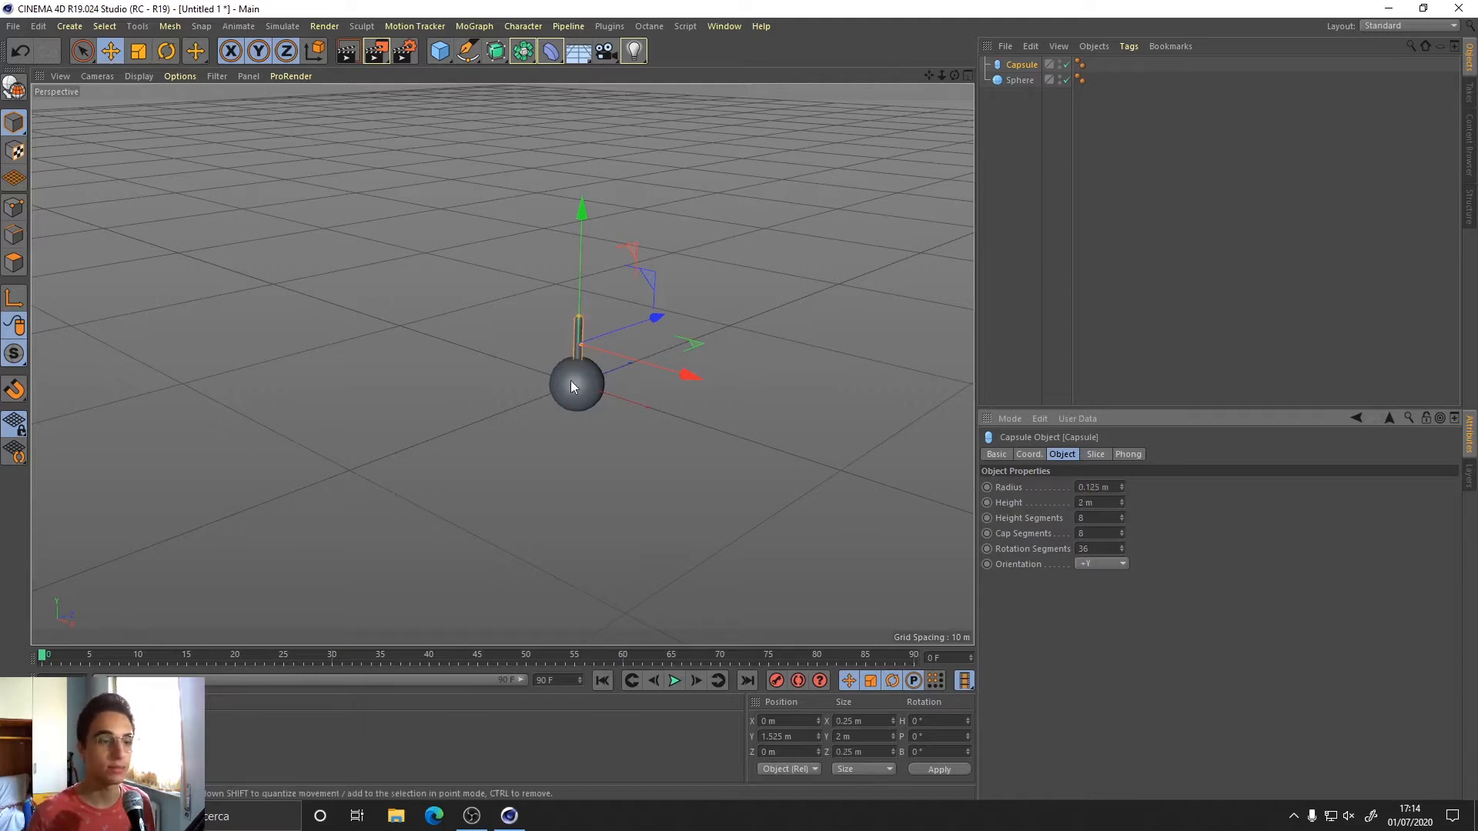
{"action": "scroll", "coordinate": [543, 399], "scroll_direction": "up", "scroll_amount": 2}
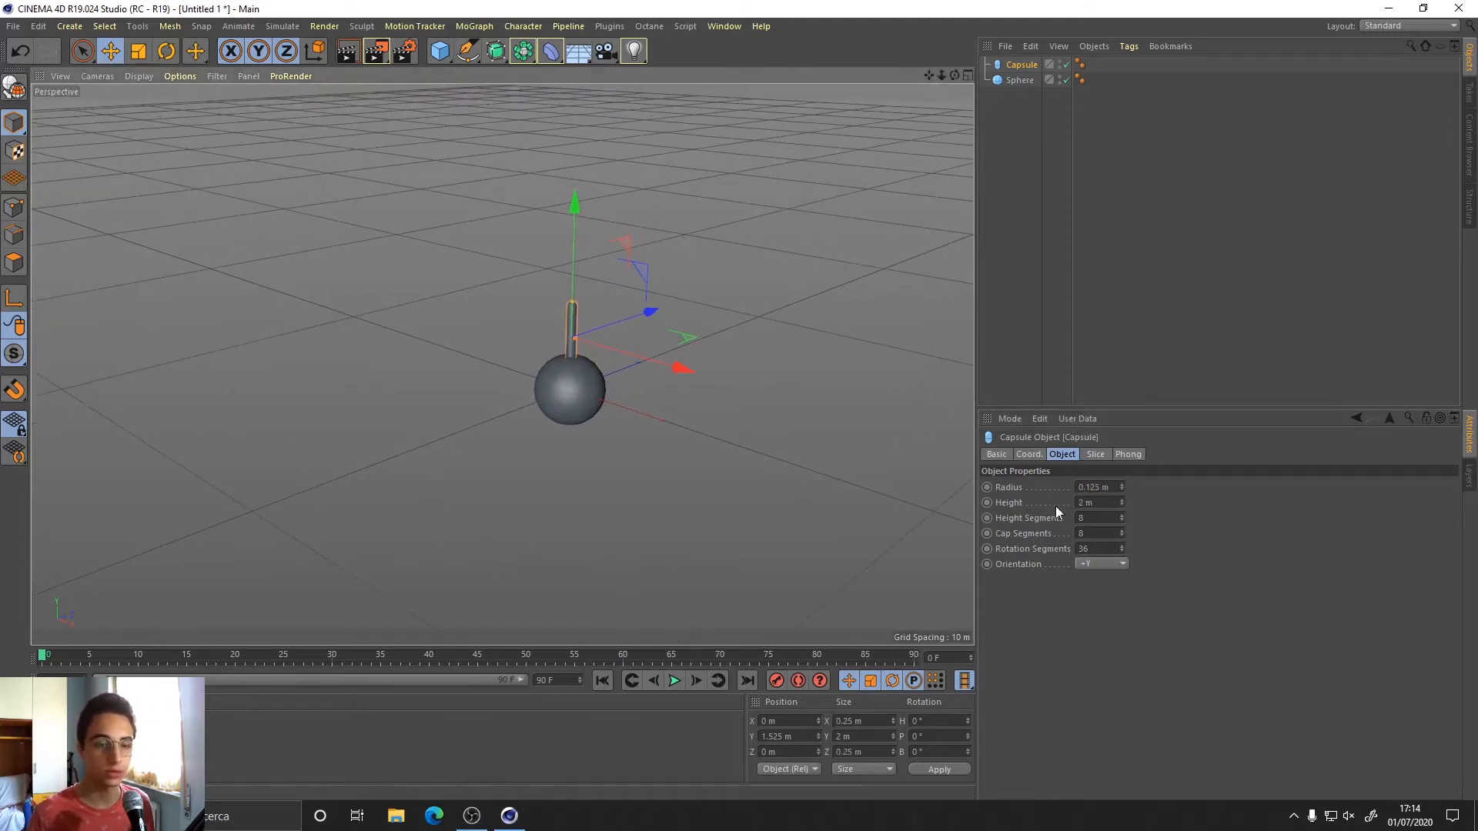
{"action": "left_click", "coordinate": [1080, 502]}
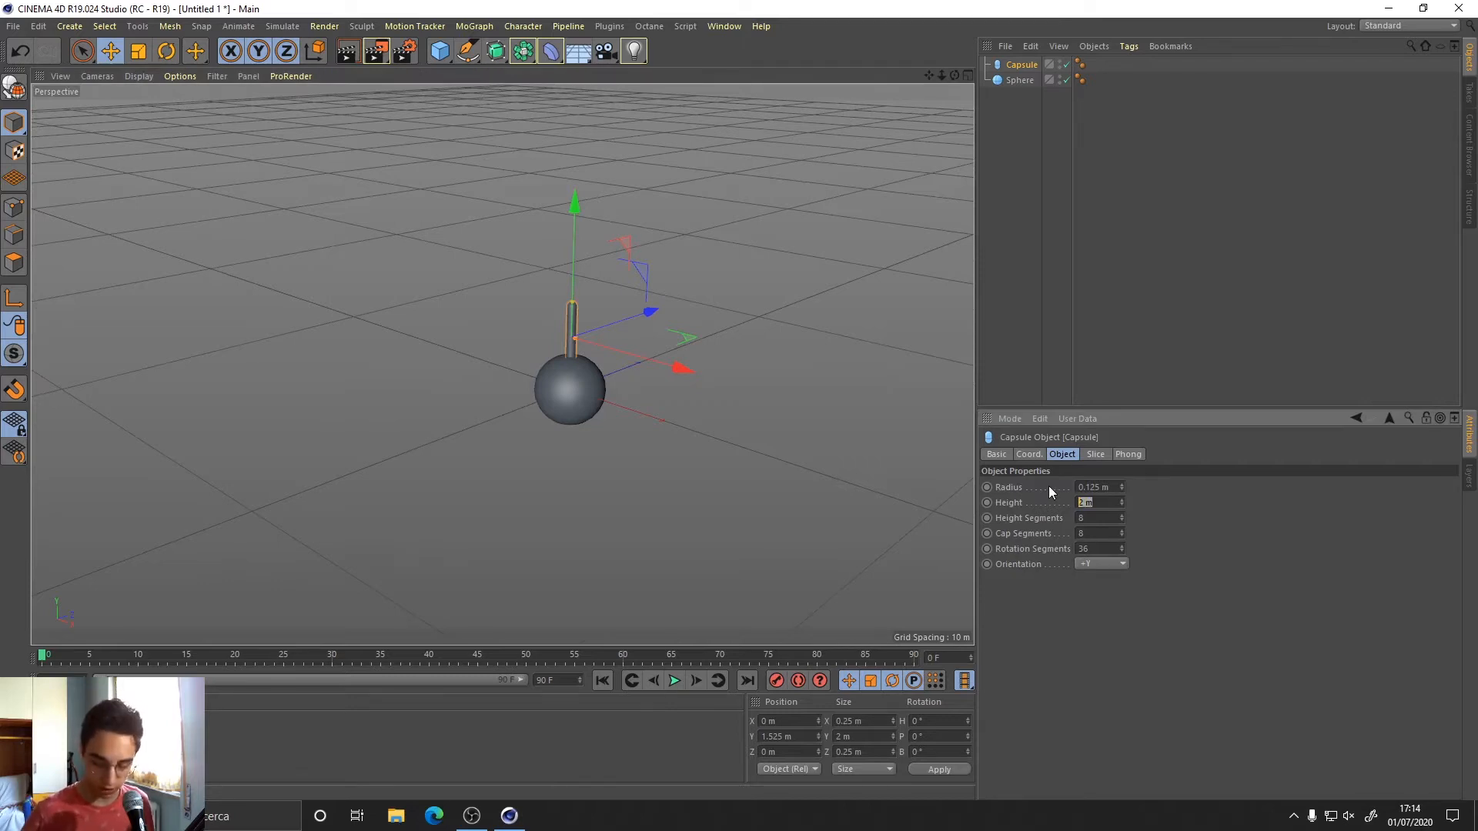
{"action": "type", "text": "5"}
{"action": "key", "text": "Return"}
In the right view, raise the capsule to about 2.55 m on Y so its lower end sits at the sphere's centre.
{"action": "middle_click", "coordinate": [525, 358]}
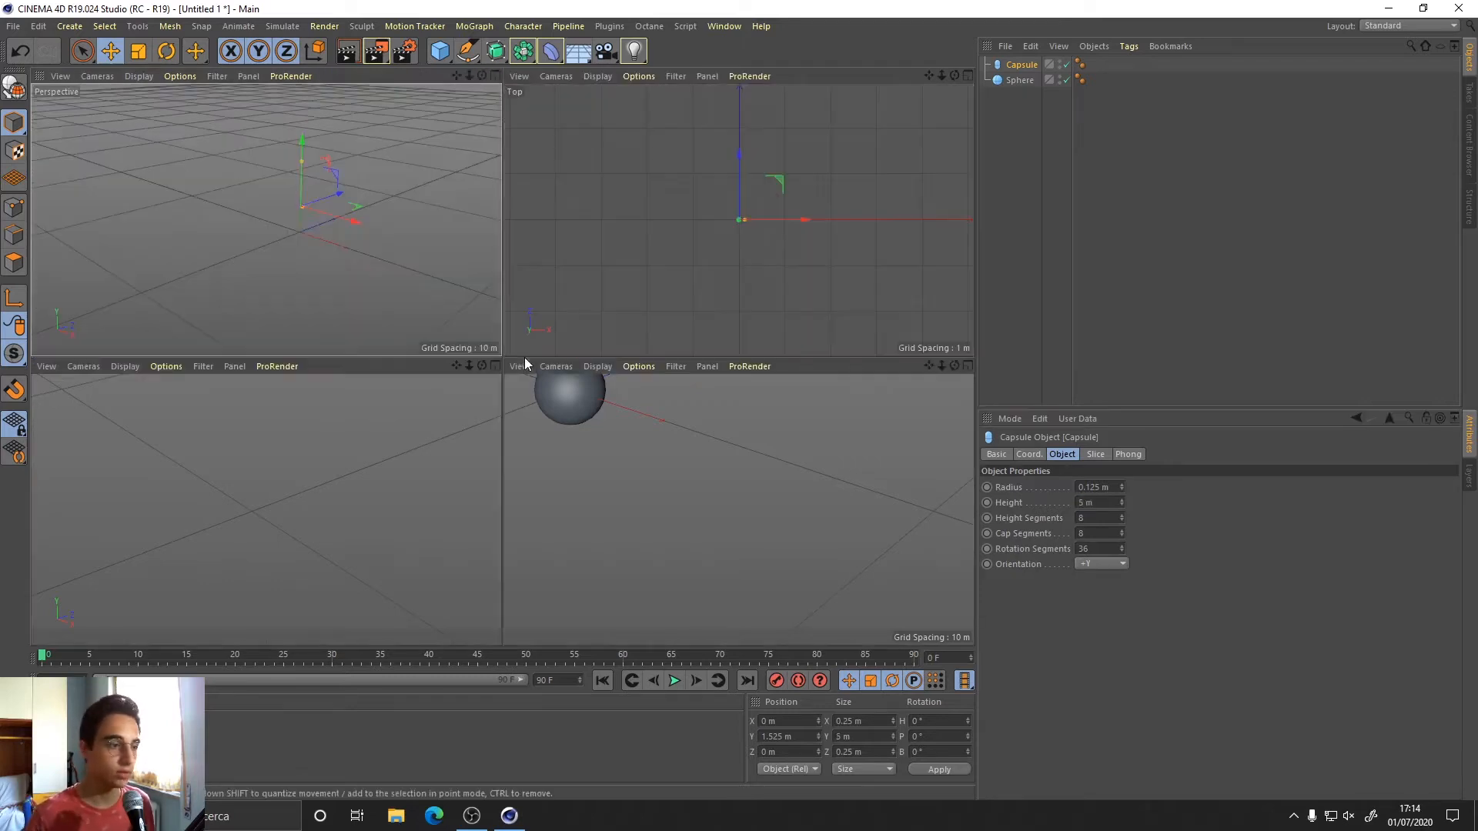
{"action": "middle_click", "coordinate": [360, 528]}
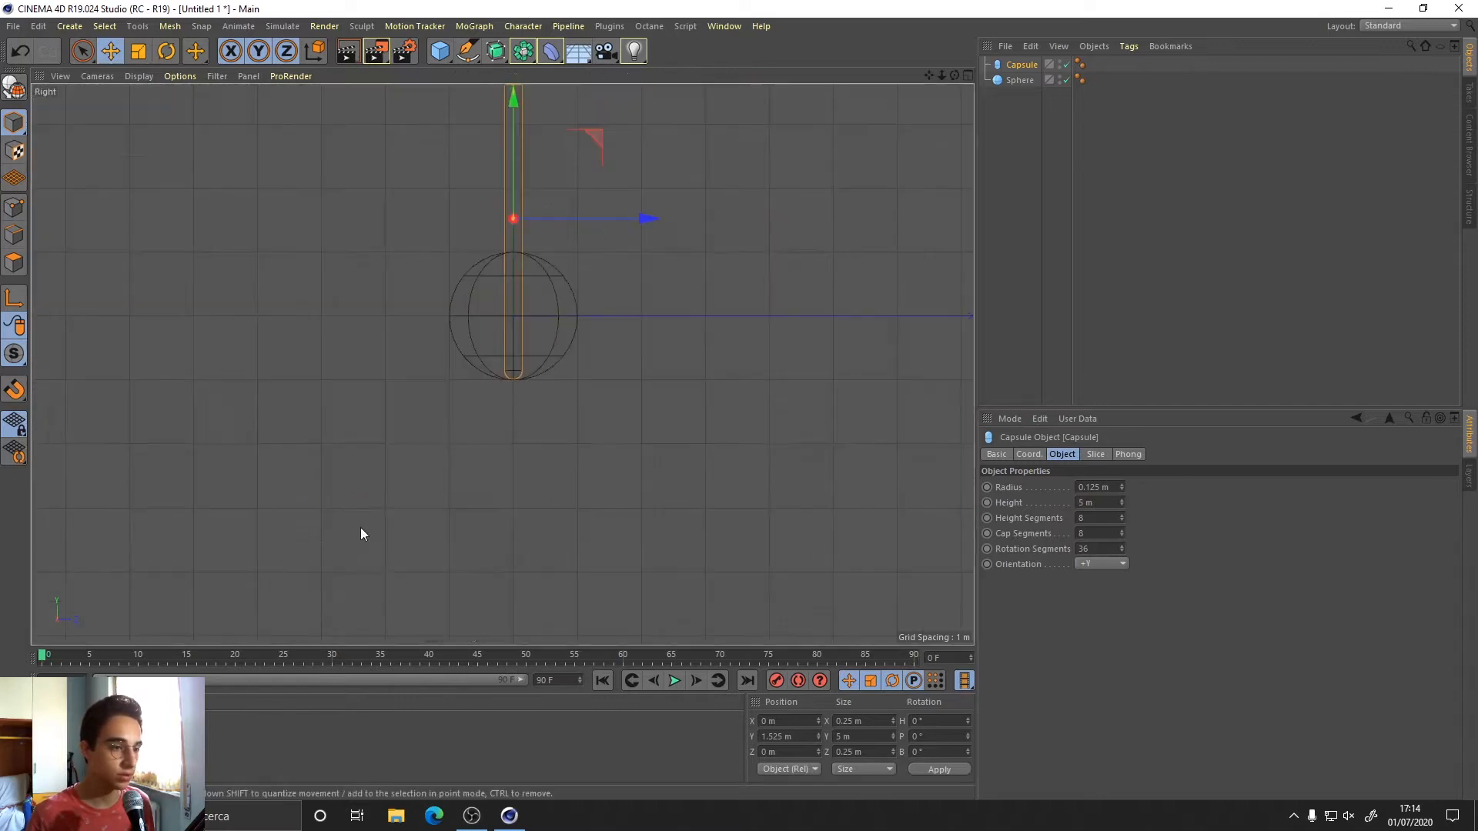
{"action": "scroll", "coordinate": [613, 243], "scroll_direction": "down", "scroll_amount": 2}
{"action": "middle_click_drag", "start_coordinate": [680, 205], "coordinate": [575, 415], "text": "alt"}
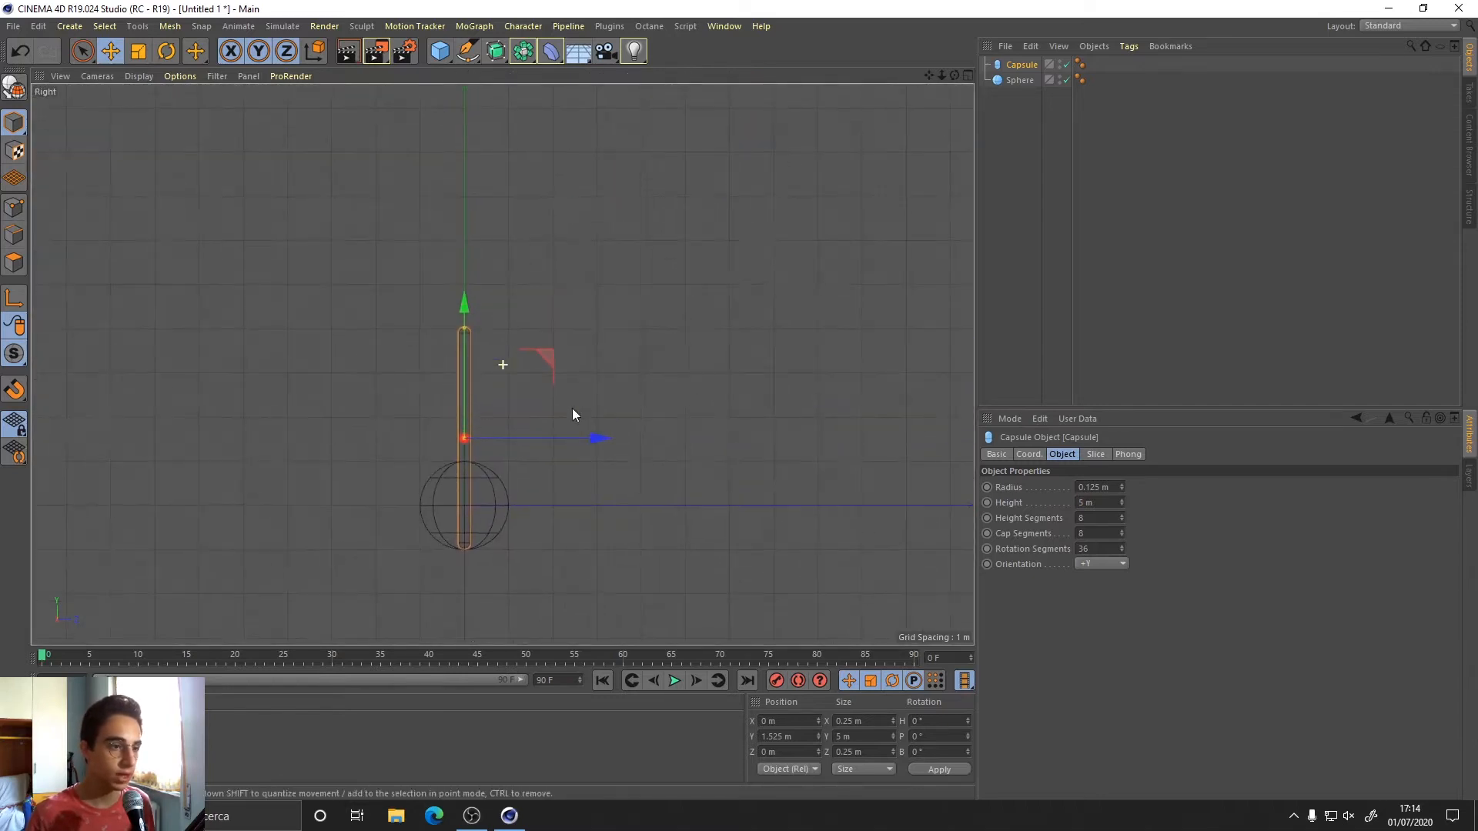
{"action": "left_click_drag", "start_coordinate": [462, 299], "coordinate": [465, 253]}
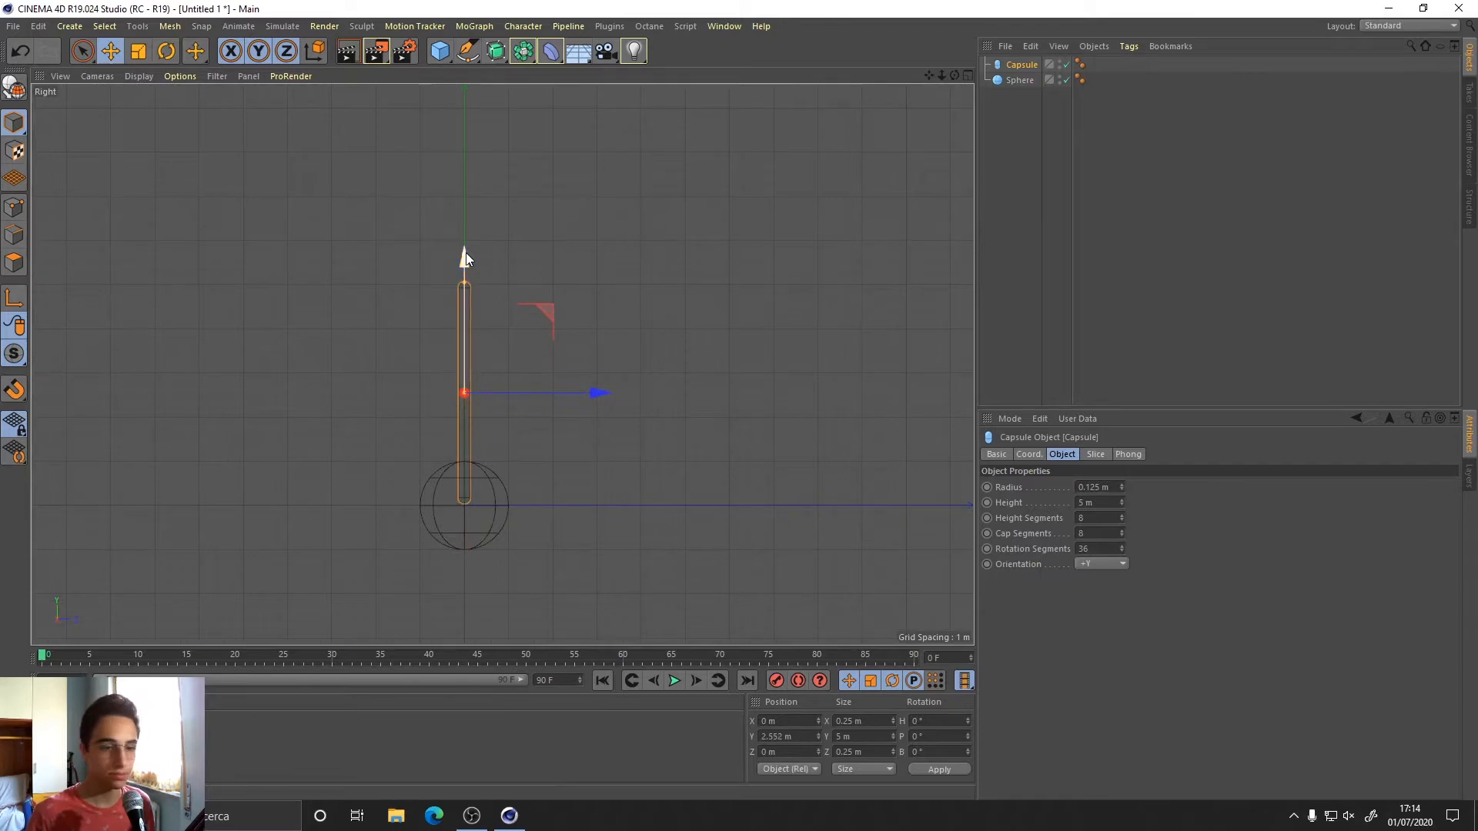
Set the capsule's height to 10 m and raise it until its lower end sits just inside the sphere, viewed in perspective.
{"action": "left_click", "coordinate": [1100, 502]}
{"action": "type", "text": "10"}
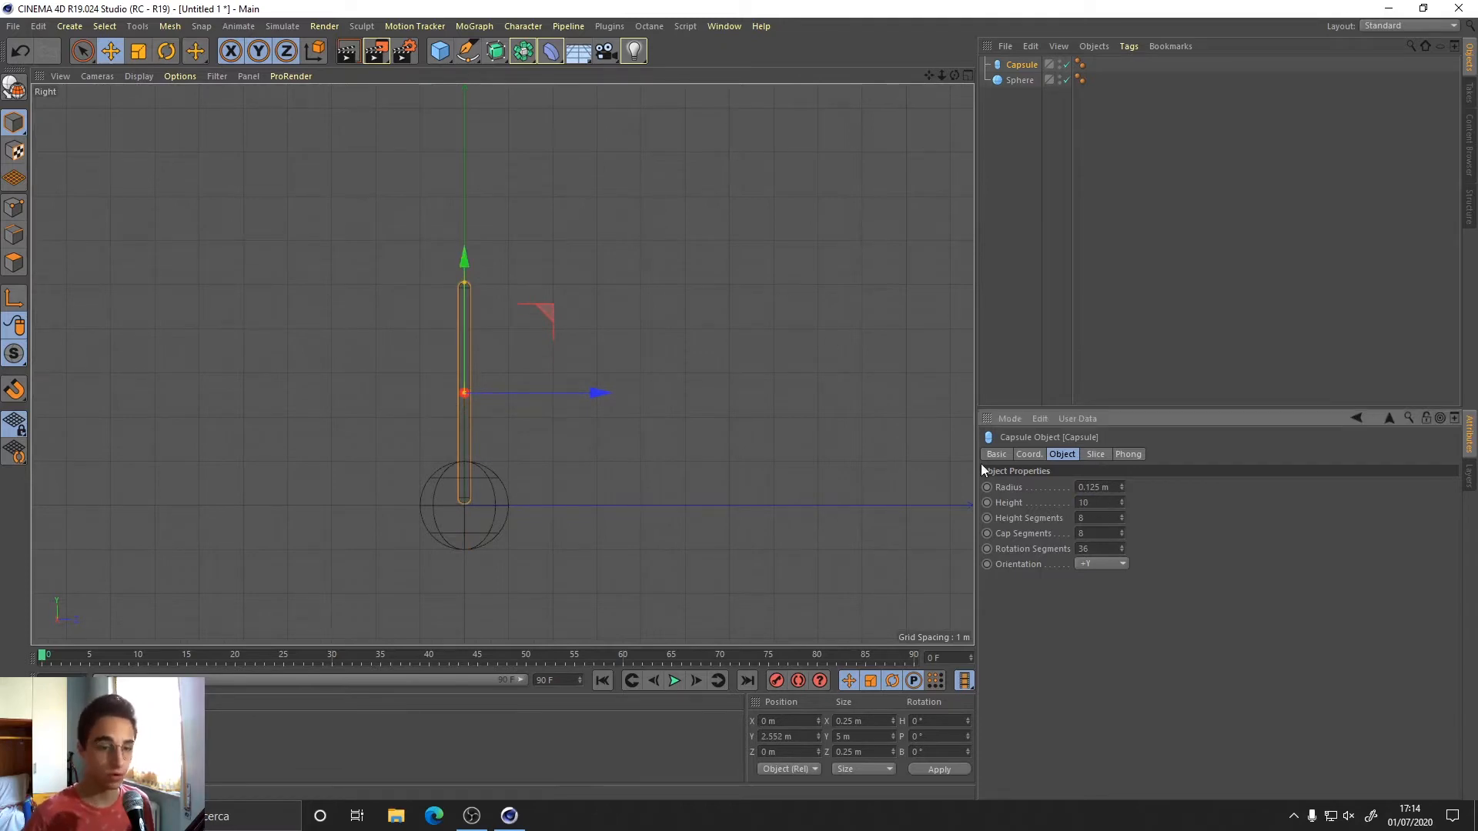
{"action": "key", "text": "Return"}
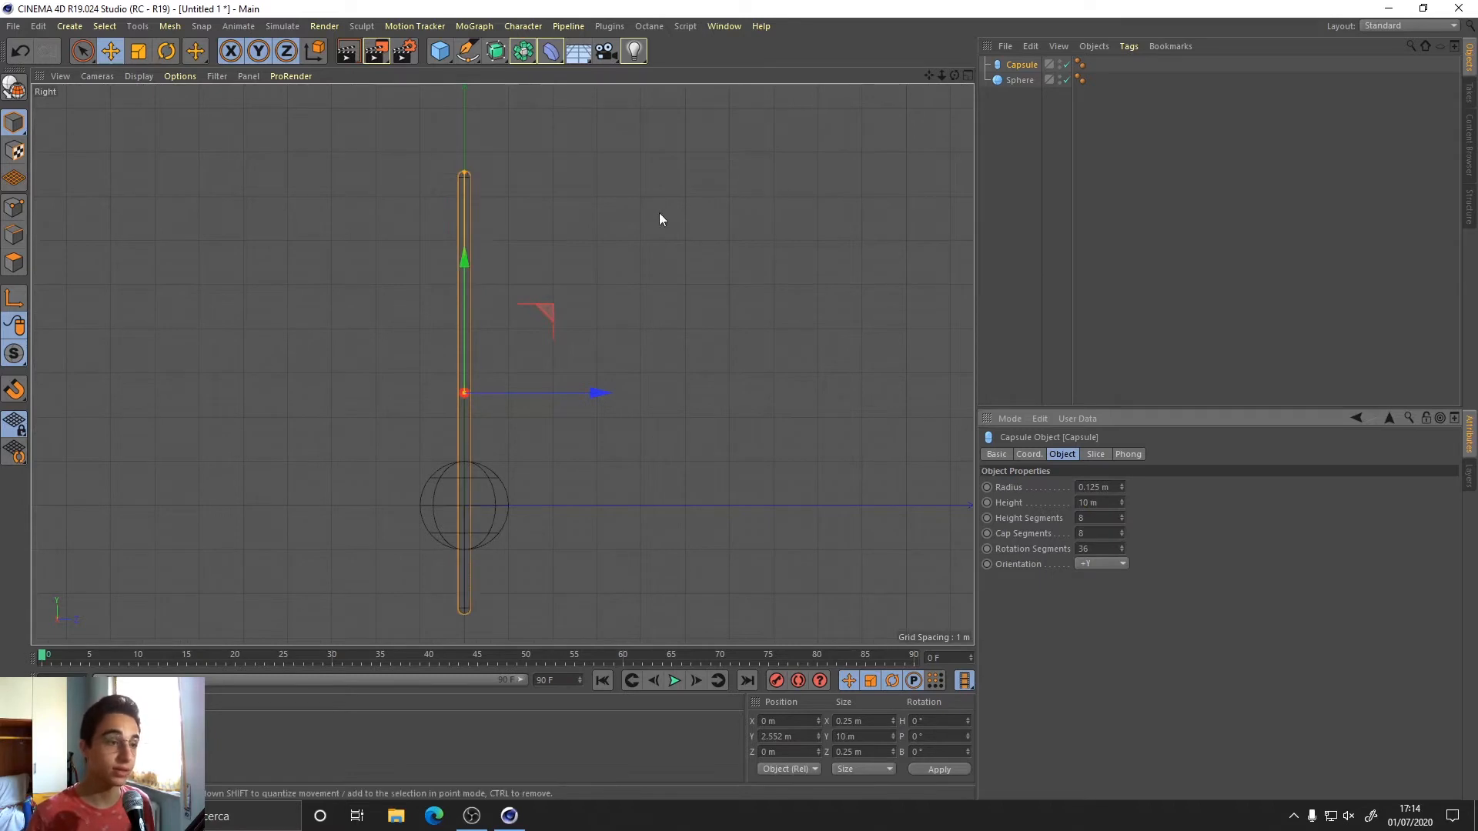
{"action": "key", "text": "F1"}
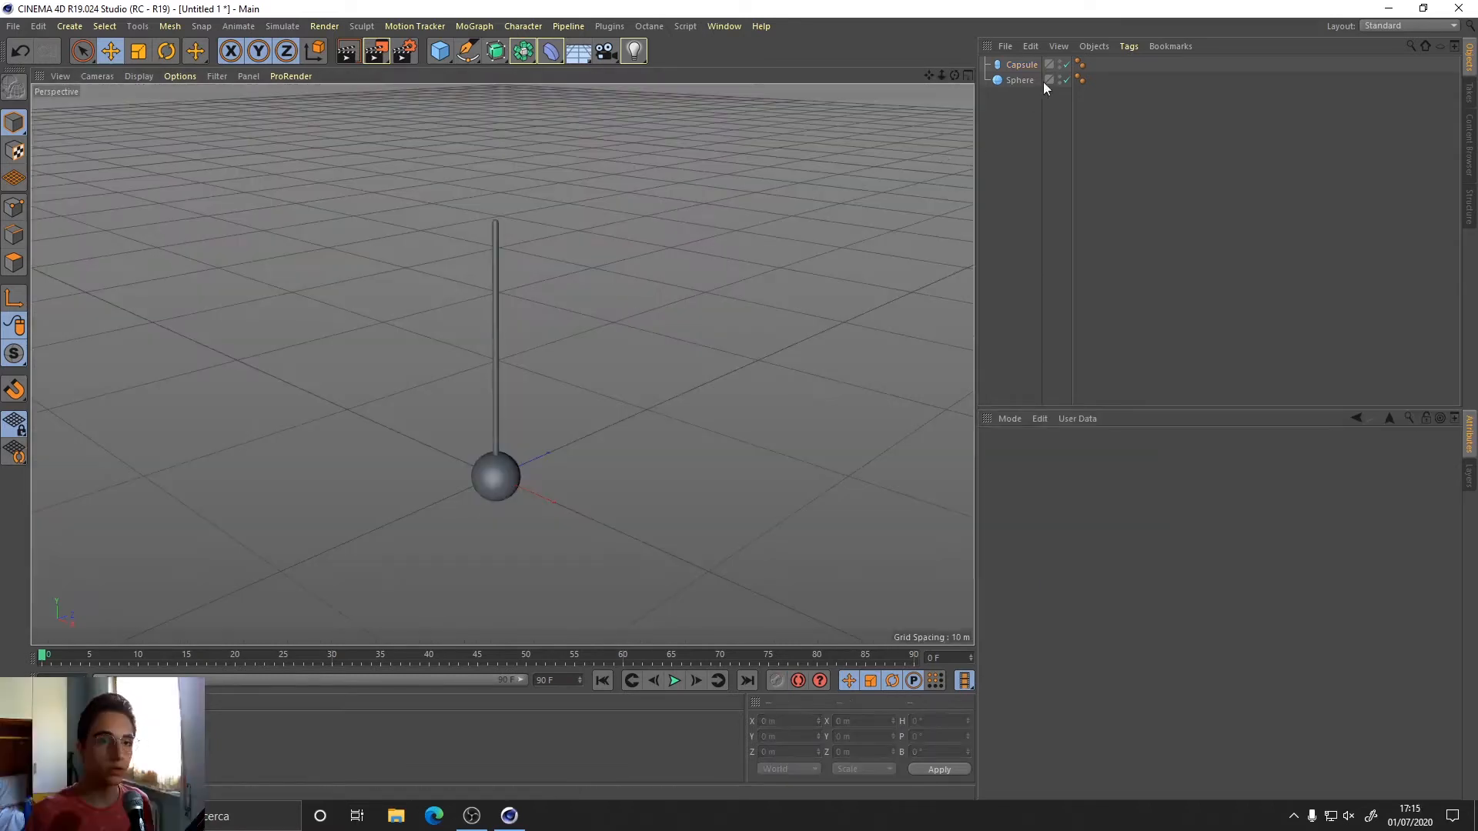
{"action": "left_click", "coordinate": [1020, 80]}
{"action": "left_click", "coordinate": [1023, 126]}
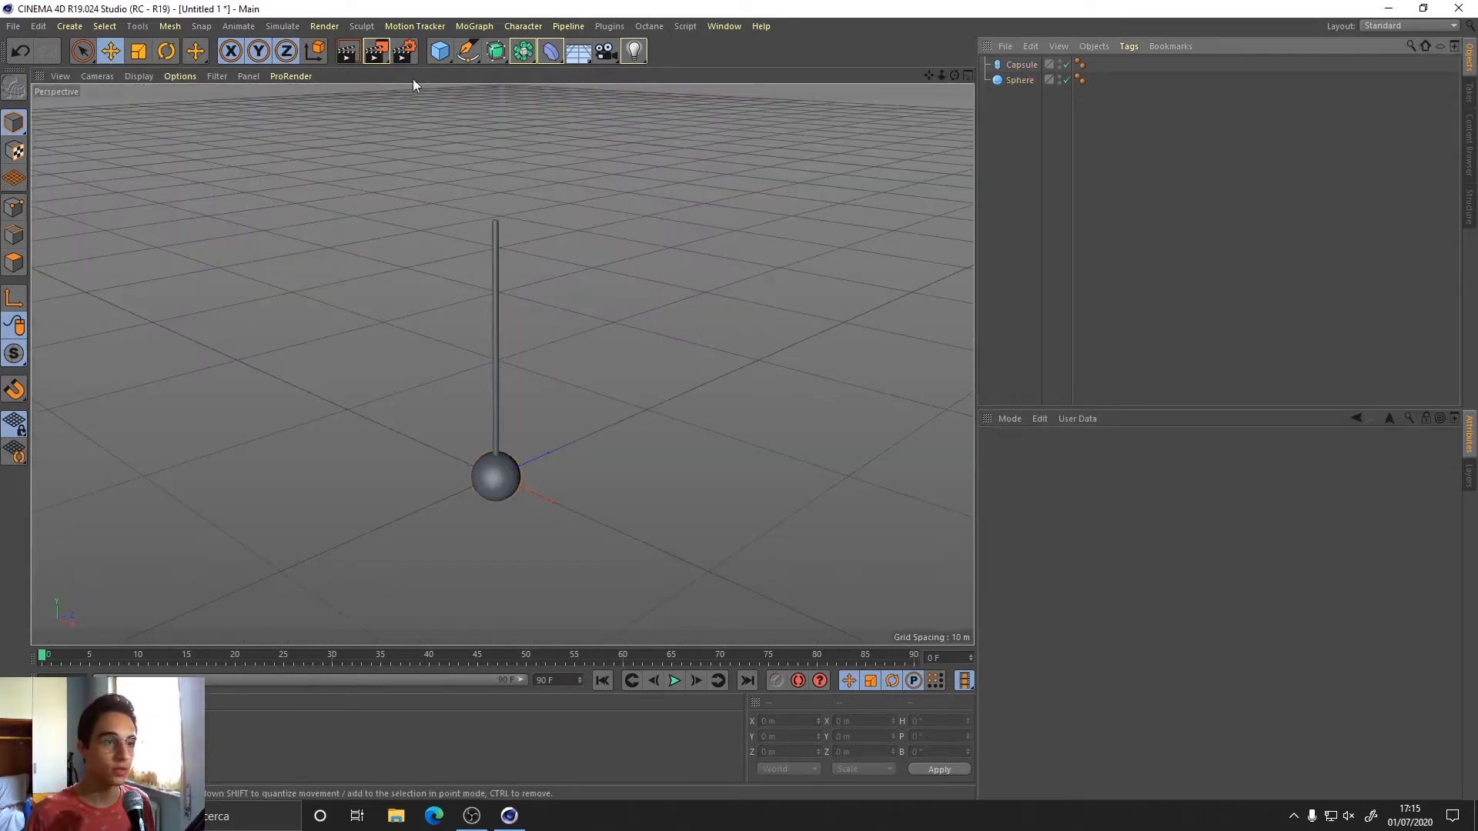
Add a Connect generator and place the capsule and the sphere inside it as children.
{"action": "left_click", "coordinate": [495, 53]}
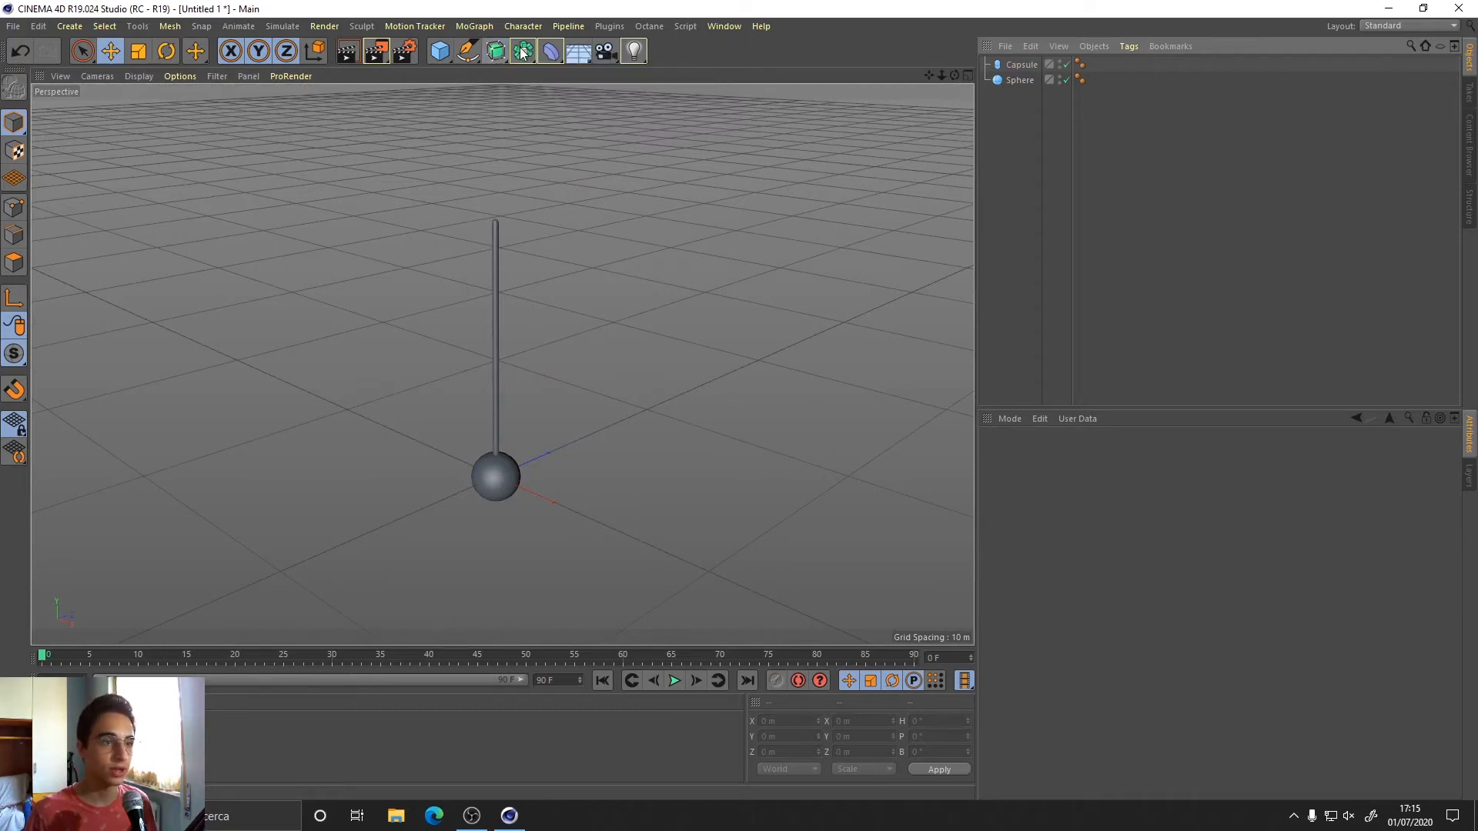
{"action": "left_click", "coordinate": [523, 51]}
{"action": "left_click", "coordinate": [705, 100]}
{"action": "left_click", "coordinate": [1010, 141]}
{"action": "left_click_drag", "start_coordinate": [1031, 112], "coordinate": [1010, 77]}
{"action": "left_click_drag", "start_coordinate": [1017, 80], "coordinate": [1019, 64]}
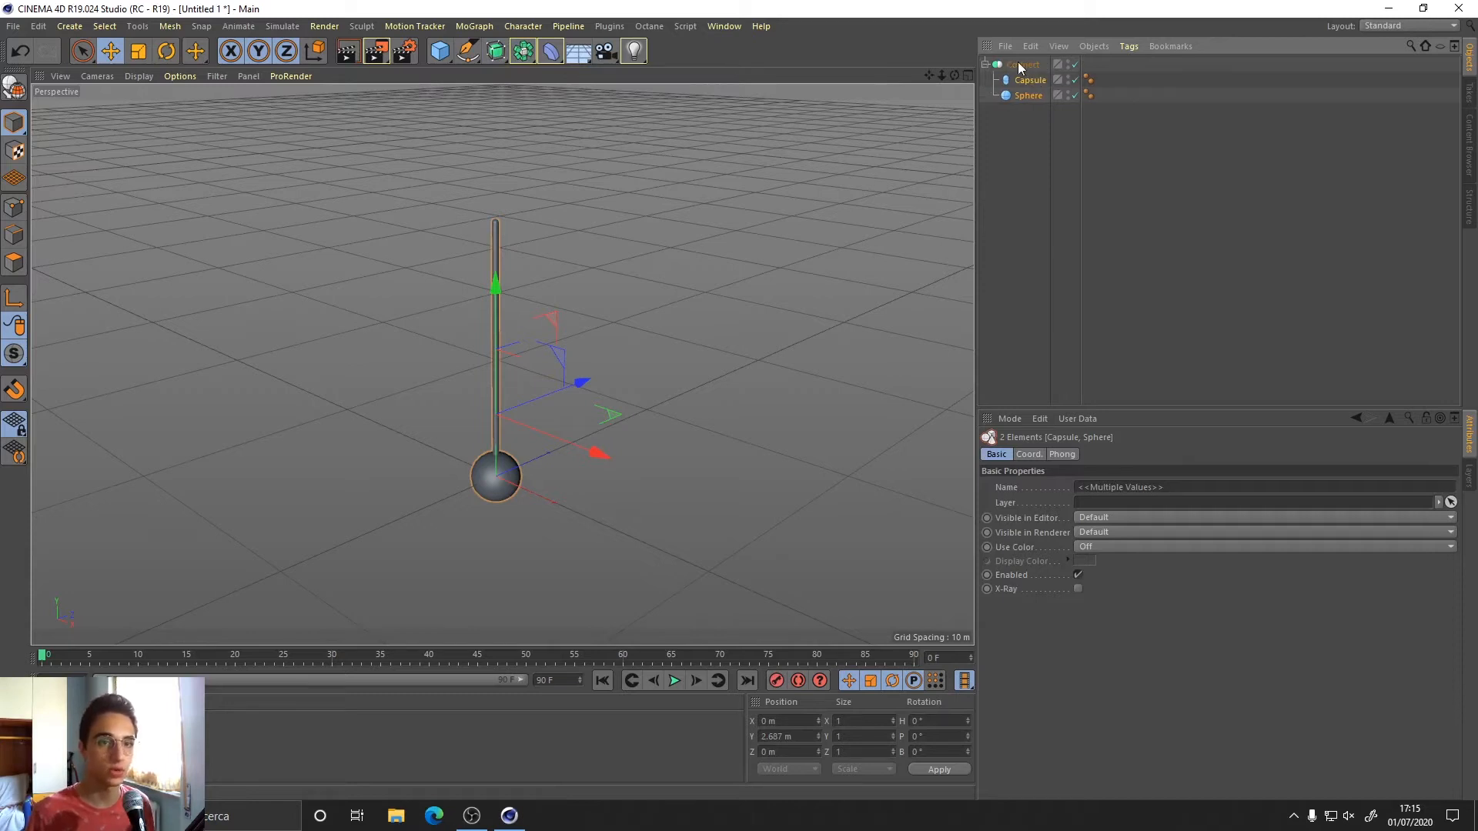
Create a merged polygon copy of the Connect generator using Current State to Object, and delete the original generator with its children.
{"action": "left_click", "coordinate": [1022, 64]}
{"action": "left_click", "coordinate": [1094, 46]}
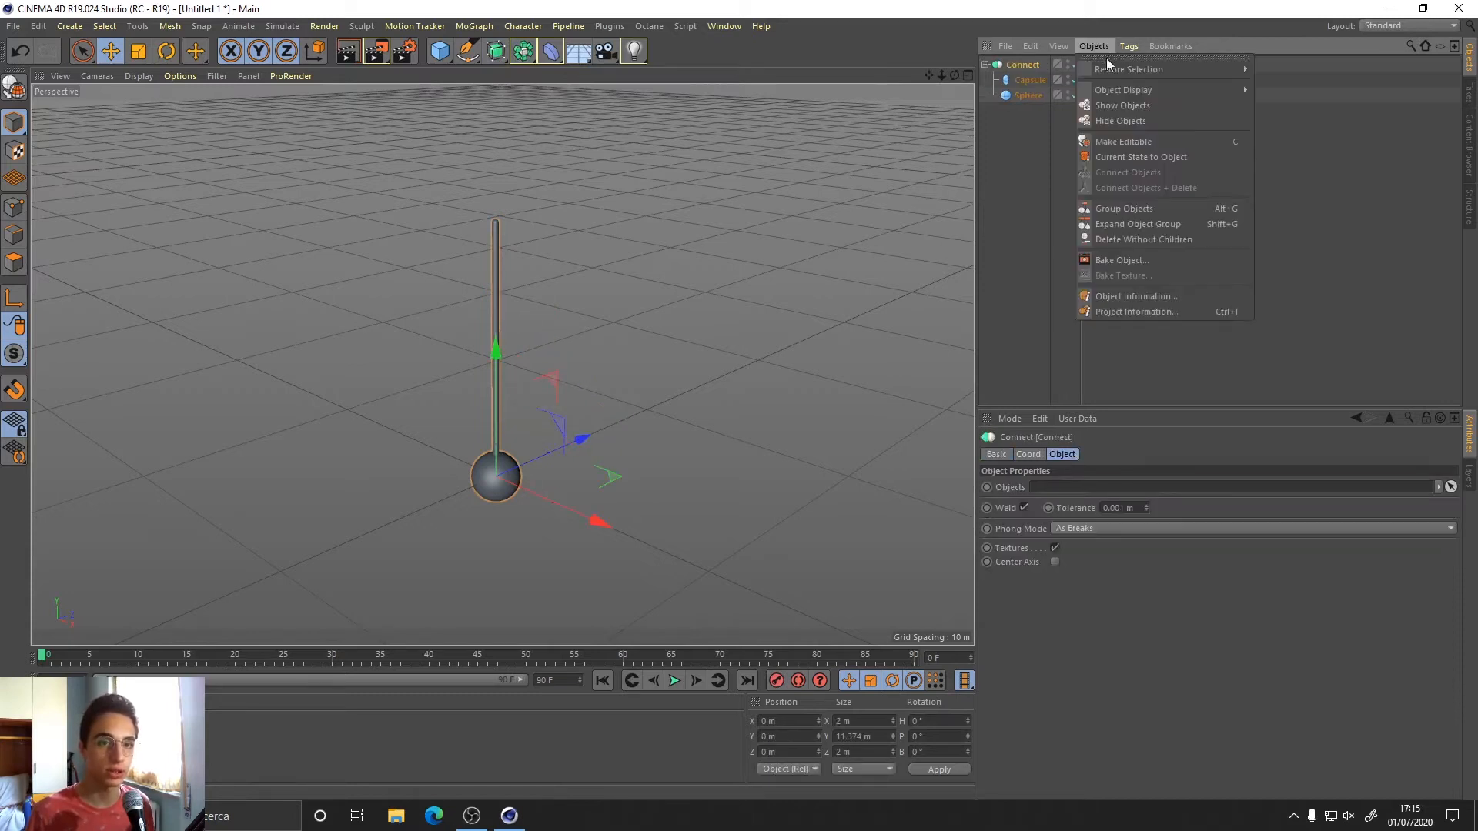
{"action": "left_click", "coordinate": [1130, 158]}
{"action": "left_click", "coordinate": [1031, 142]}
{"action": "left_click", "coordinate": [1024, 95]}
{"action": "key", "text": "Delete"}
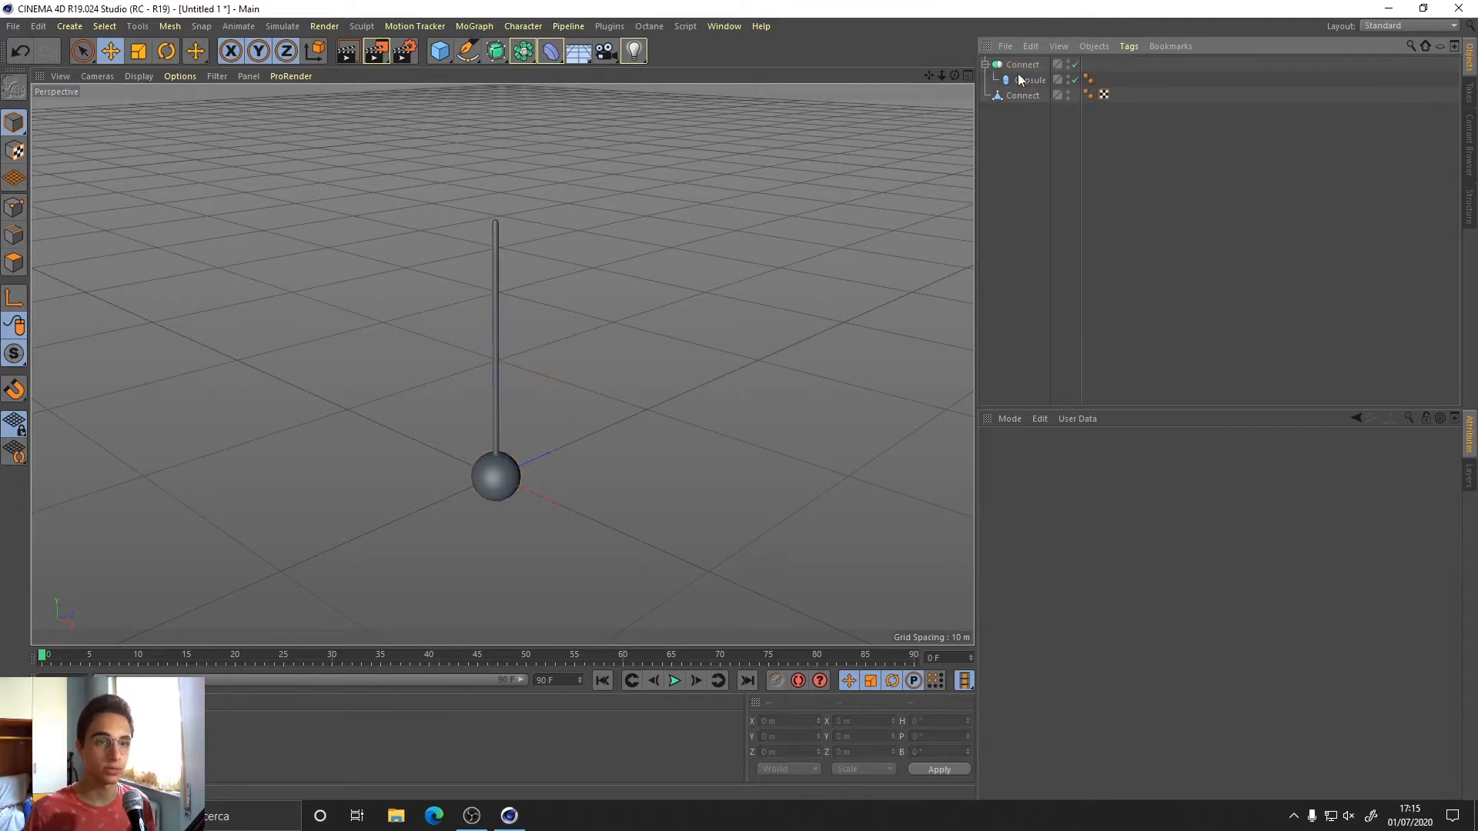
{"action": "left_click", "coordinate": [1018, 65]}
{"action": "key", "text": "Delete"}
Rename the merged polygon object as Pendolo.
{"action": "left_click", "coordinate": [1021, 65]}
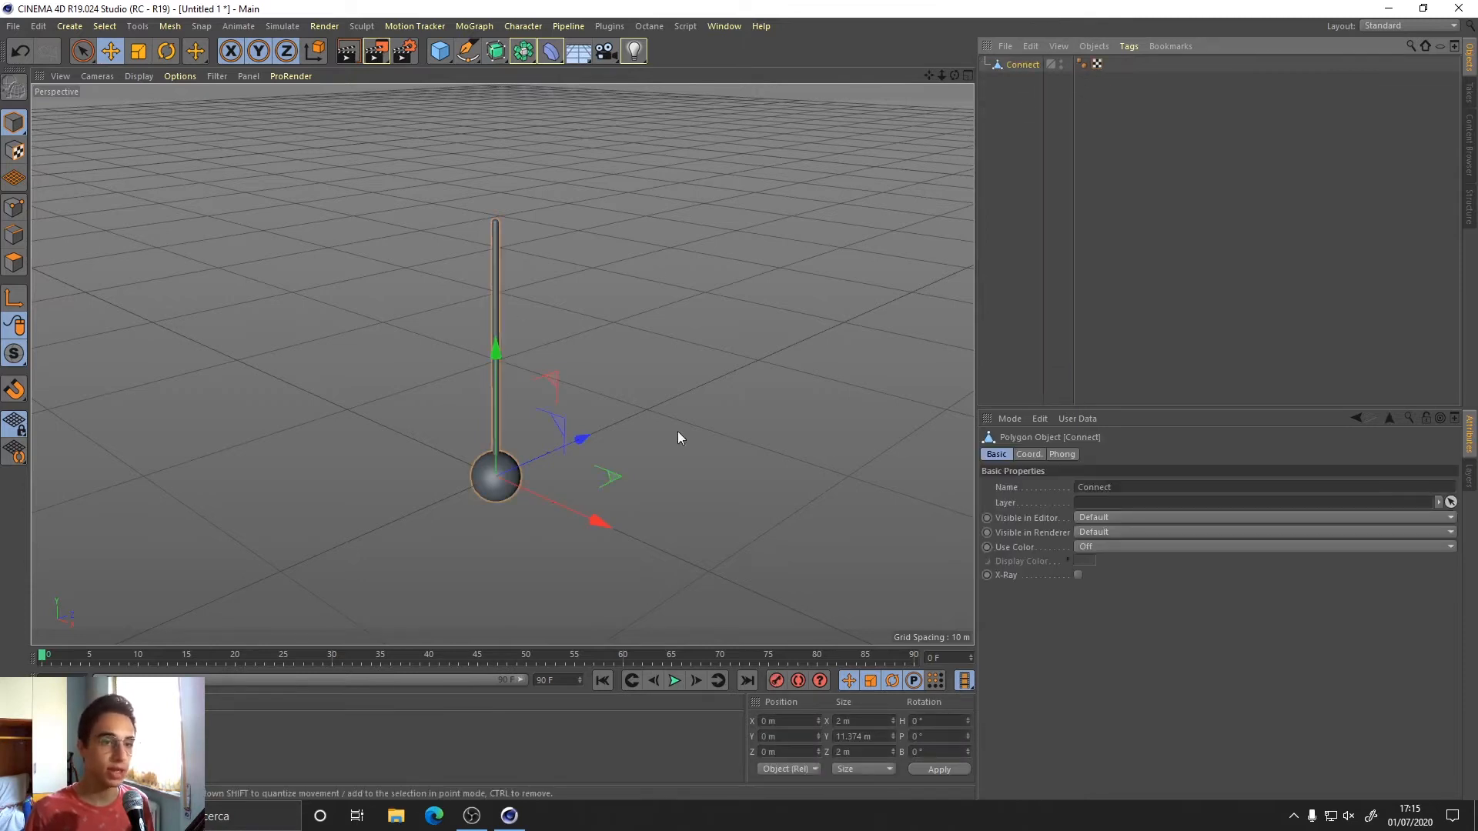
{"action": "double_click", "coordinate": [1024, 65]}
{"action": "type", "text": "Pendolo"}
{"action": "key", "text": "Return"}
{"action": "left_click", "coordinate": [996, 113]}
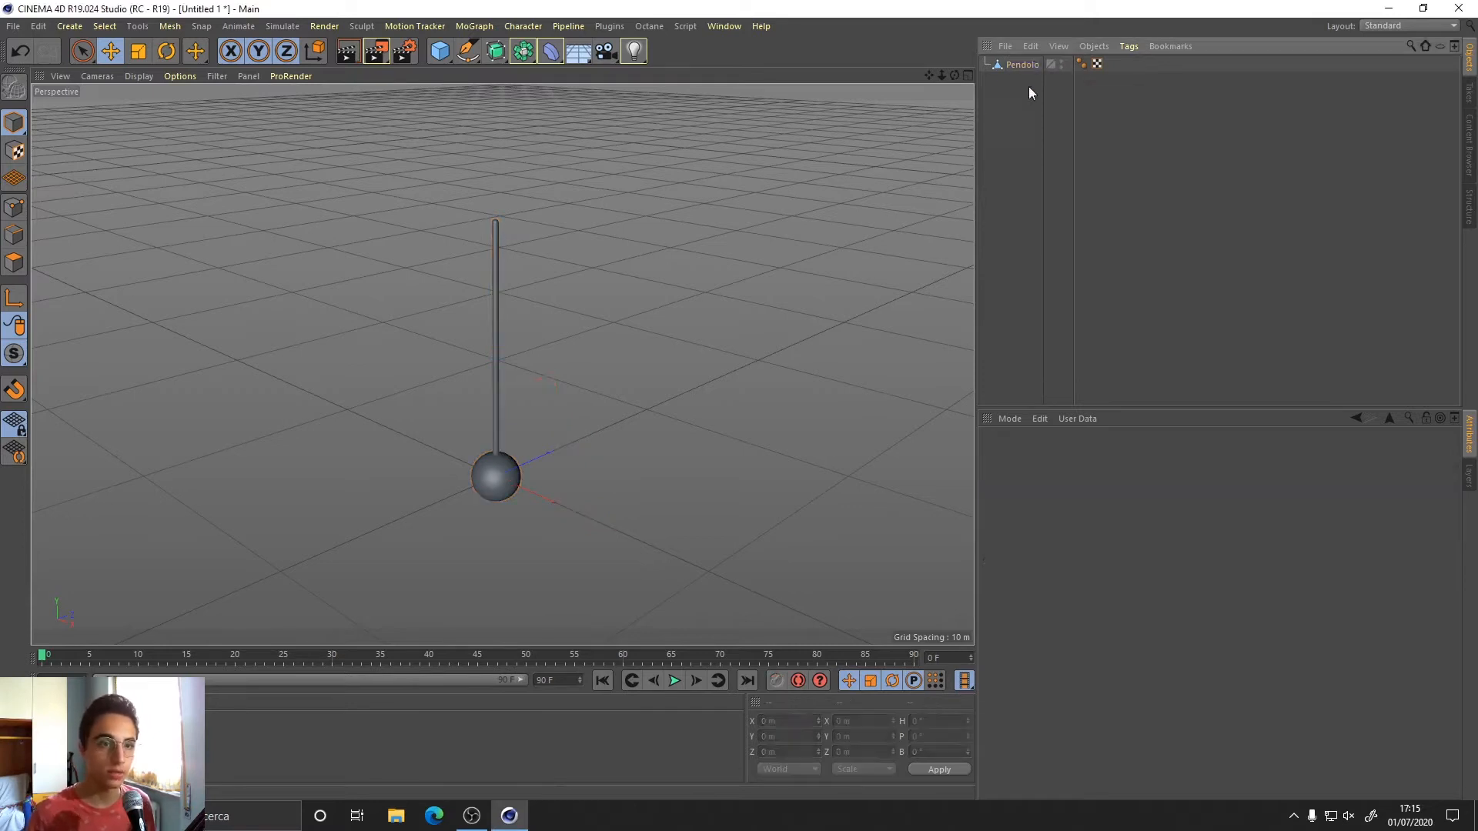
Duplicate the Pendolo object in place and name the copy Pendolo 2.
{"action": "left_click", "coordinate": [1022, 64]}
{"action": "key", "text": "ctrl+c"}
{"action": "key", "text": "ctrl+v"}
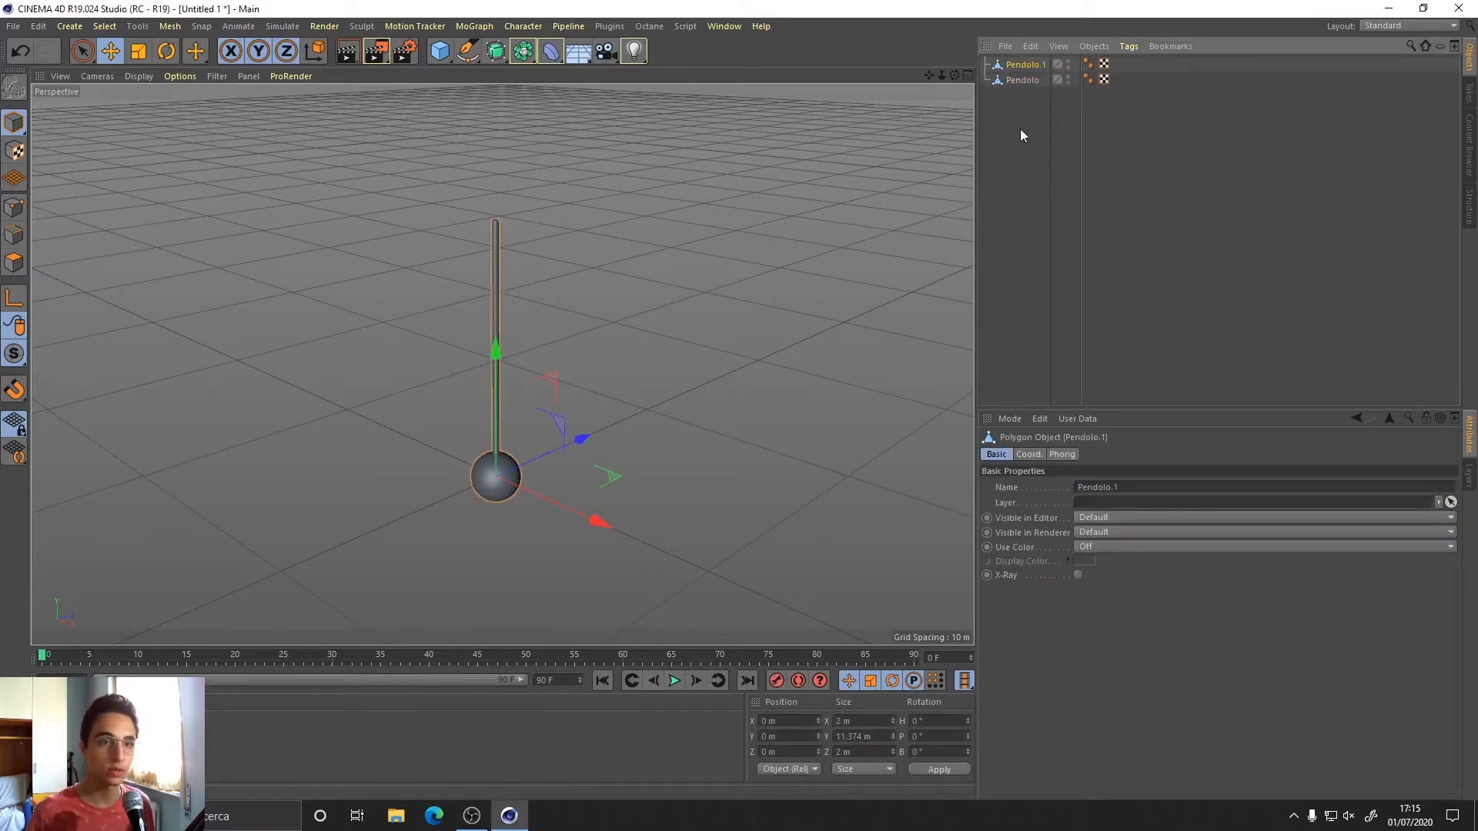
{"action": "left_click", "coordinate": [1020, 135]}
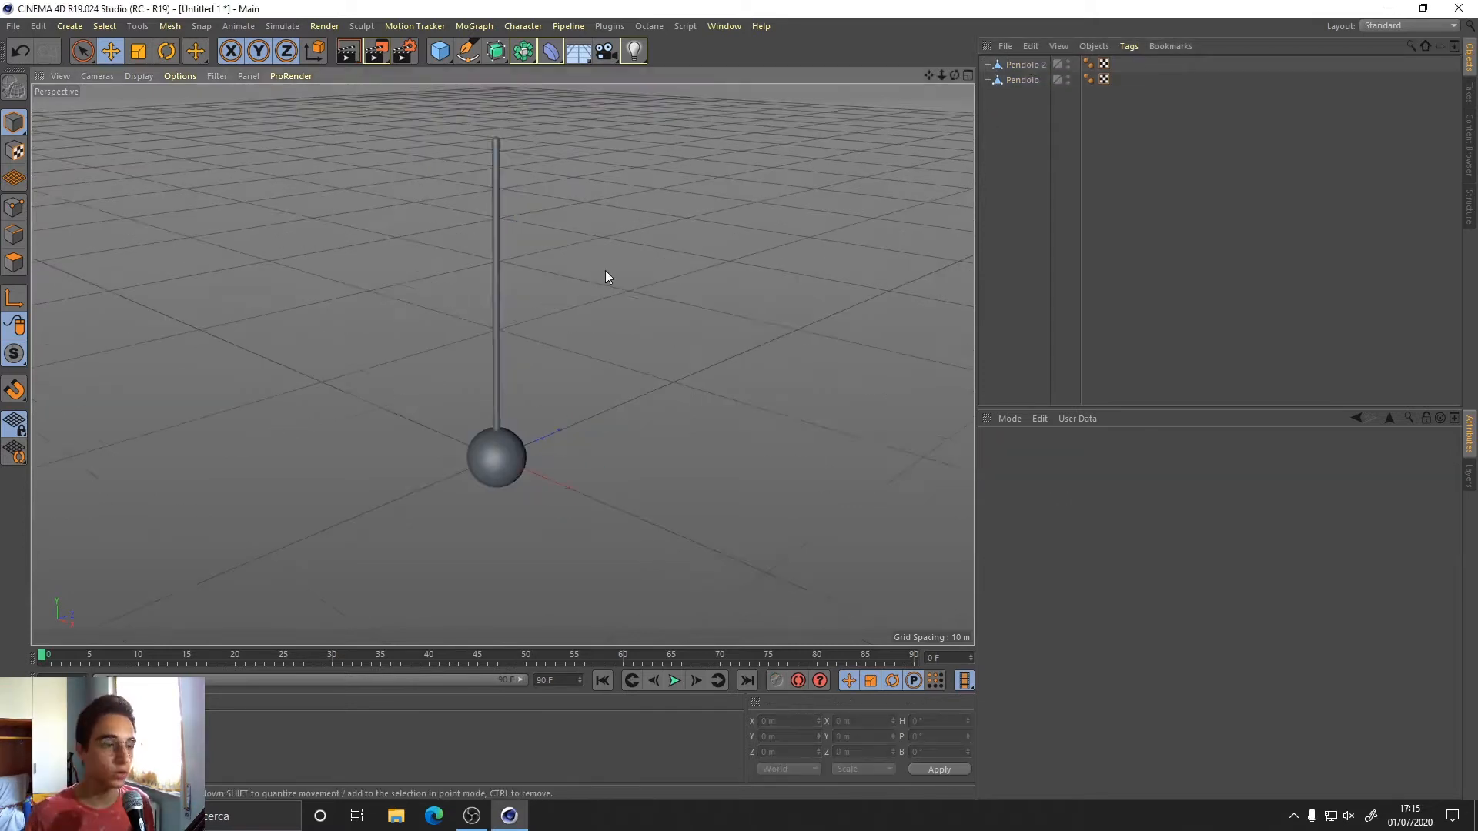
{"action": "left_click_drag", "start_coordinate": [608, 277], "coordinate": [577, 271], "text": "alt"}
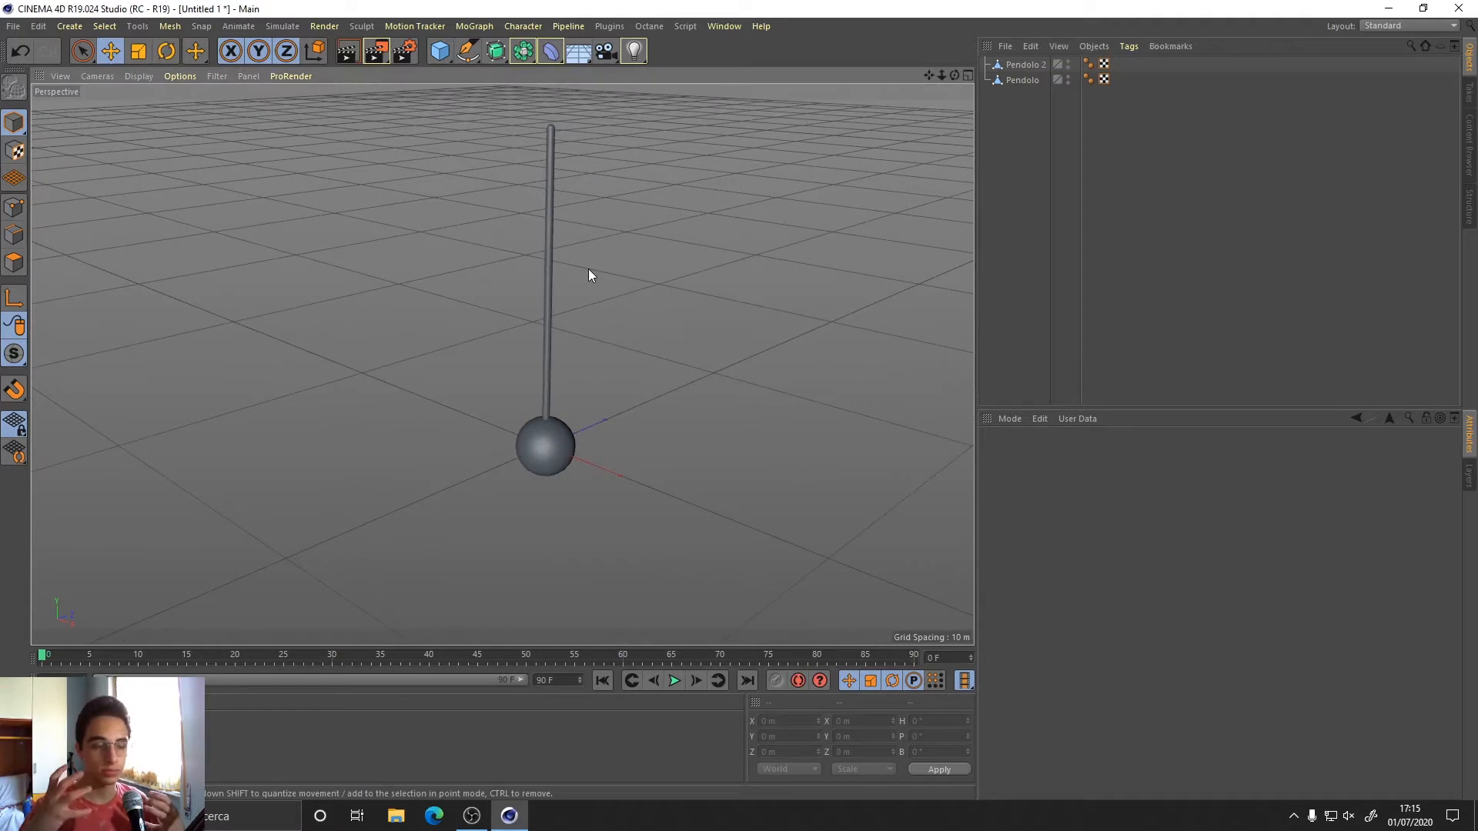
Add a torus primitive around the sphere and set its ring radius to 1.75 m.
{"action": "left_click", "coordinate": [440, 51]}
{"action": "left_click", "coordinate": [499, 128]}
{"action": "left_click_drag", "start_coordinate": [588, 402], "coordinate": [639, 390], "text": "alt"}
{"action": "scroll", "coordinate": [639, 390], "scroll_direction": "up", "scroll_amount": 5}
{"action": "type", "text": "1.75"}
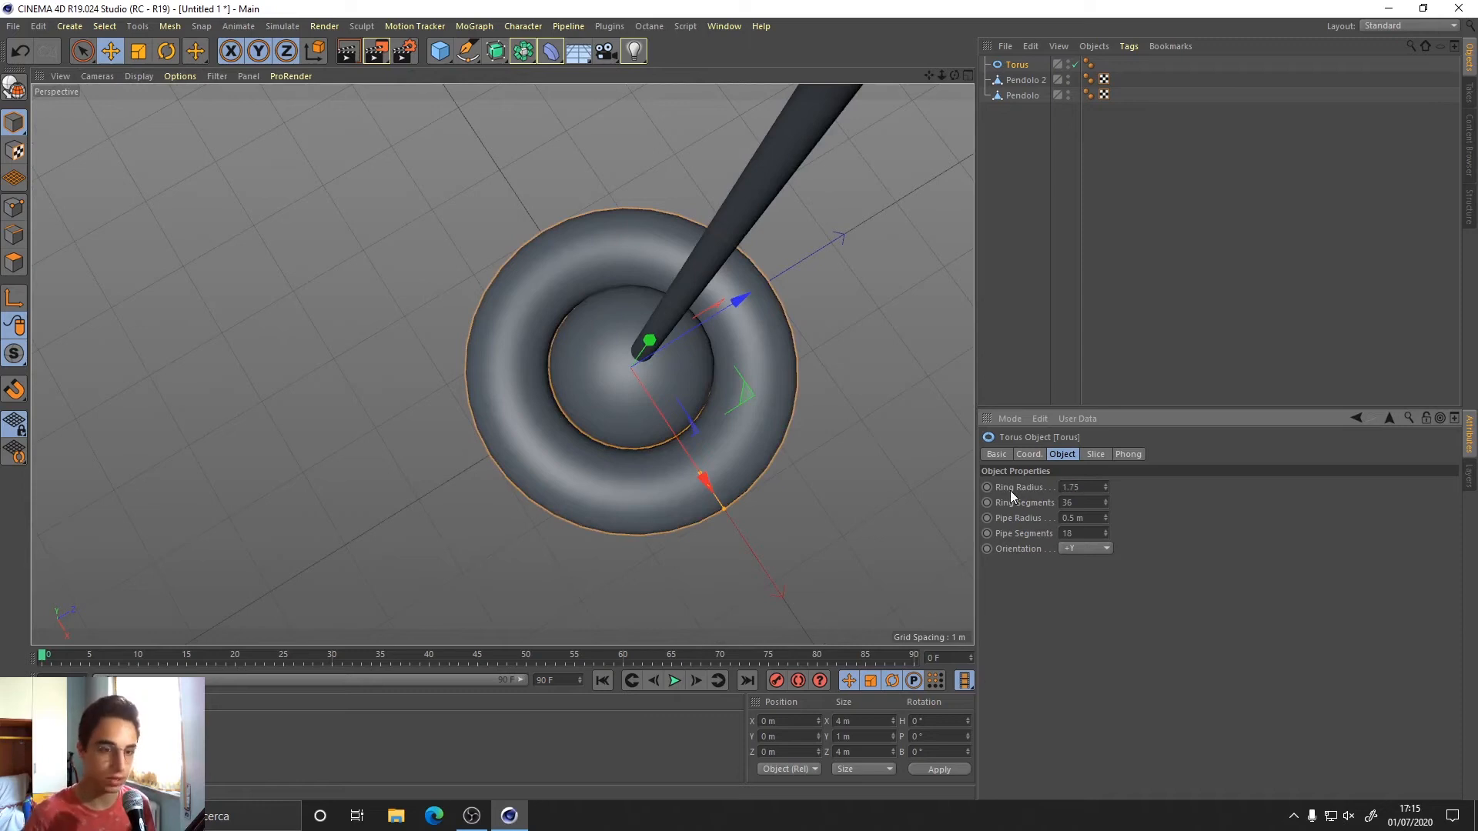
{"action": "key", "text": "Return"}
{"action": "scroll", "coordinate": [834, 420], "scroll_direction": "down", "scroll_amount": 5}
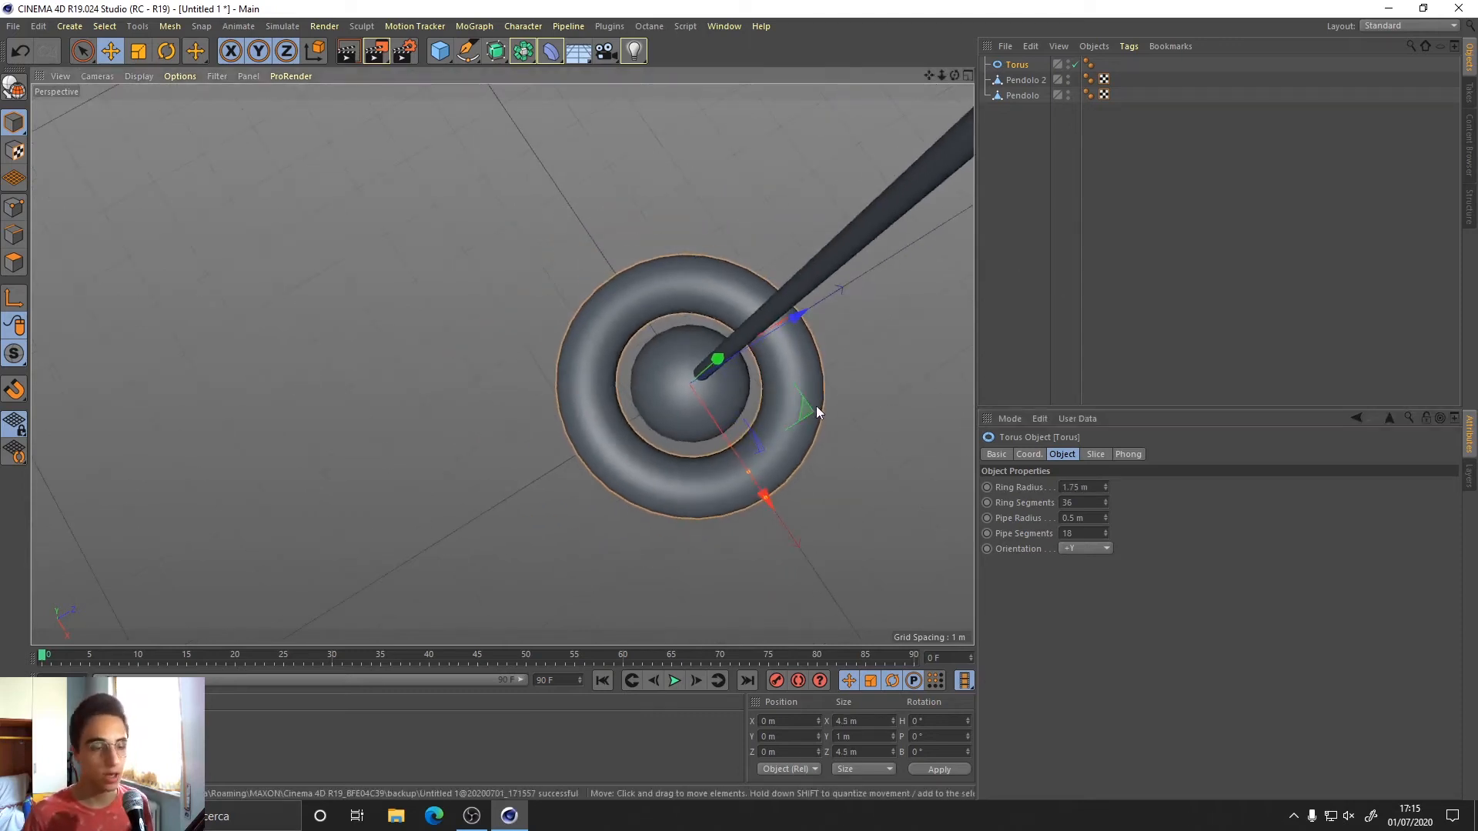
Rotate the torus 90° in bank so it stands upright around the sphere.
{"action": "left_click_drag", "start_coordinate": [783, 261], "coordinate": [99, 99], "text": "alt"}
{"action": "left_click", "coordinate": [167, 50]}
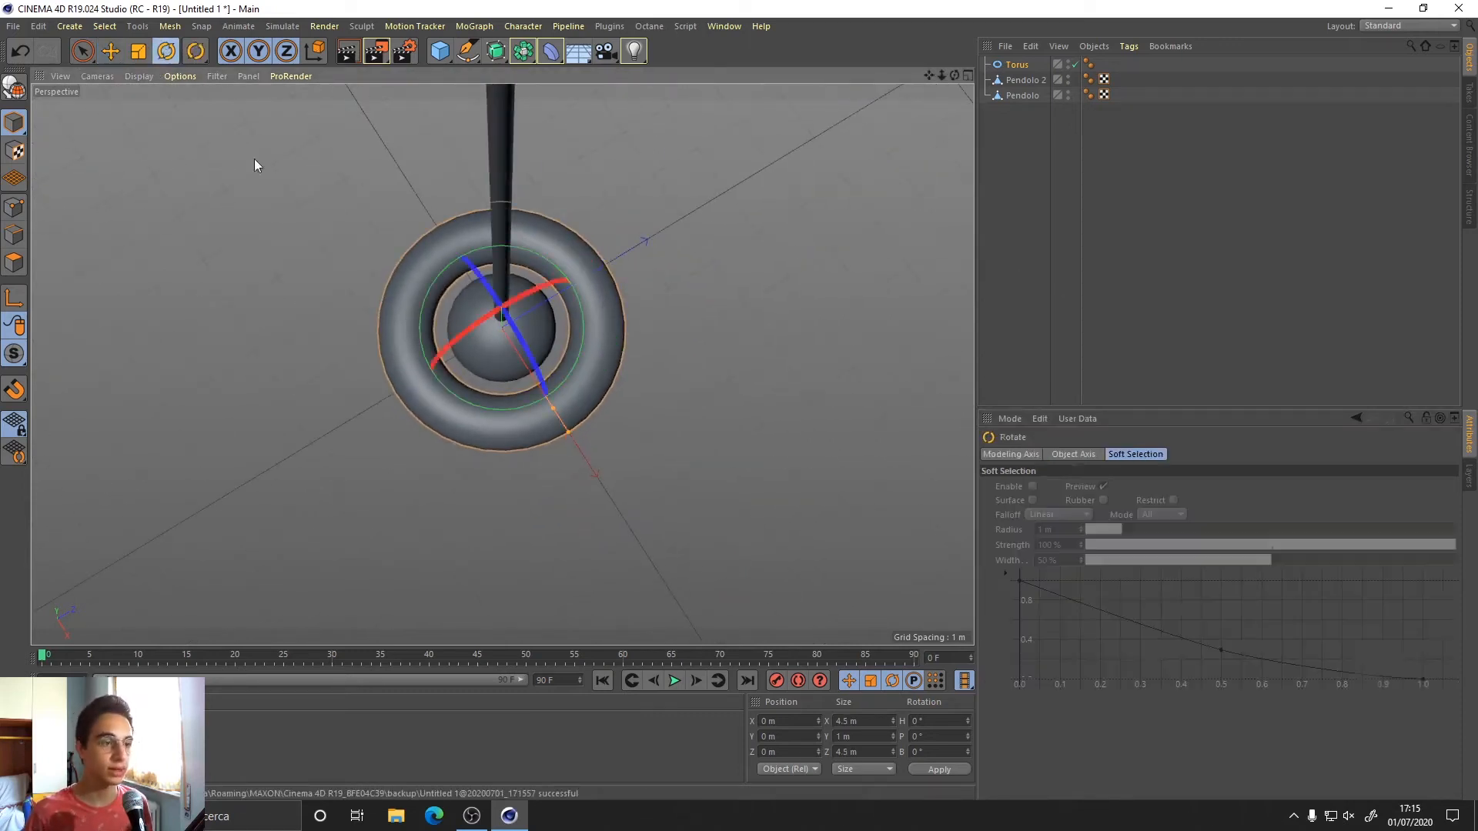
{"action": "left_click_drag", "start_coordinate": [477, 279], "coordinate": [789, 357]}
{"action": "left_click", "coordinate": [686, 282]}
{"action": "scroll", "coordinate": [686, 282], "scroll_direction": "up", "scroll_amount": 3}
{"action": "left_click_drag", "start_coordinate": [682, 330], "coordinate": [714, 324], "text": "alt"}
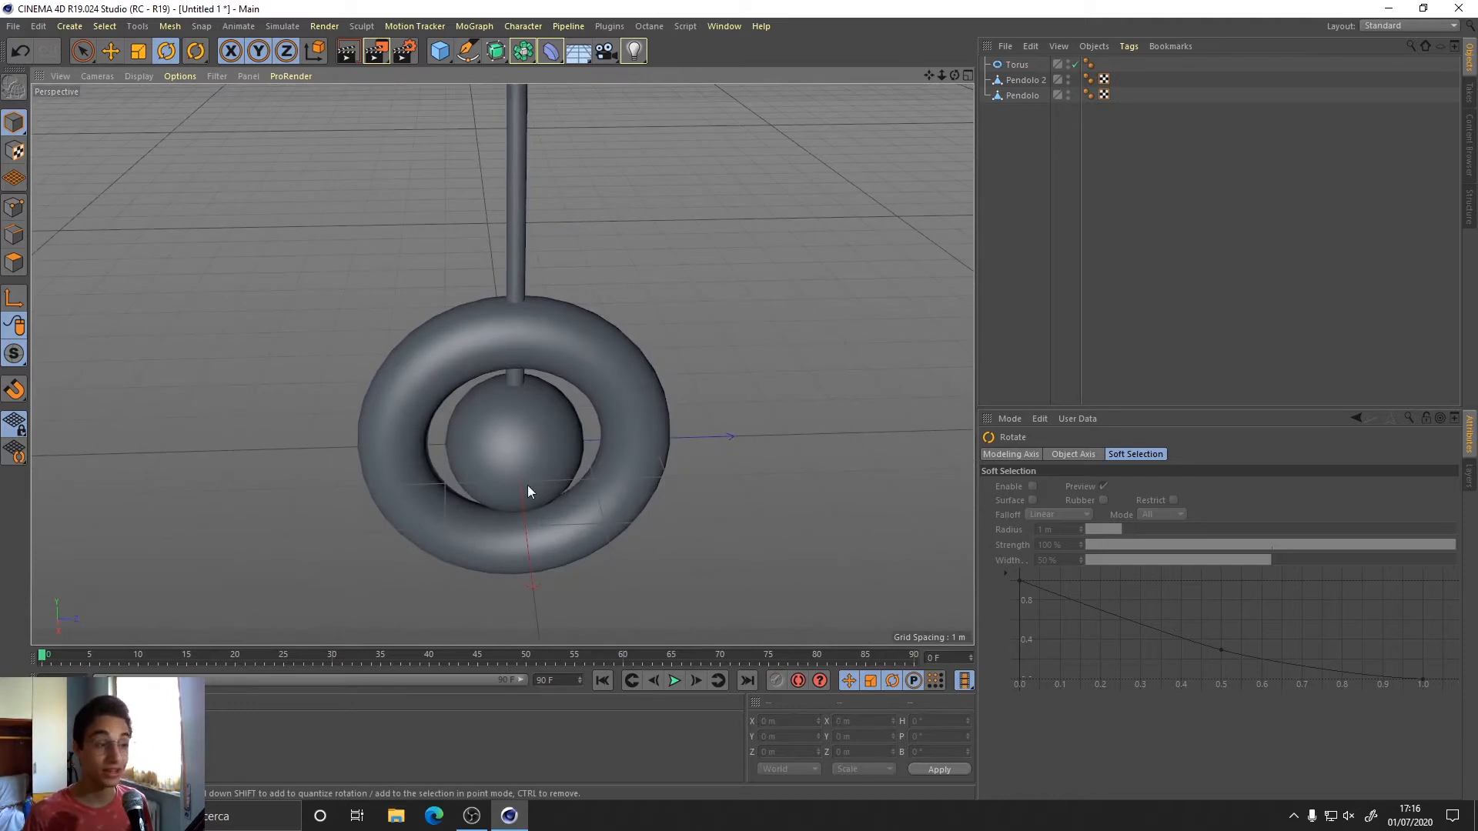
Convert the torus to an editable polygon object and switch to polygon editing mode.
{"action": "left_click_drag", "start_coordinate": [514, 483], "coordinate": [562, 339], "text": "alt"}
{"action": "left_click", "coordinate": [562, 339]}
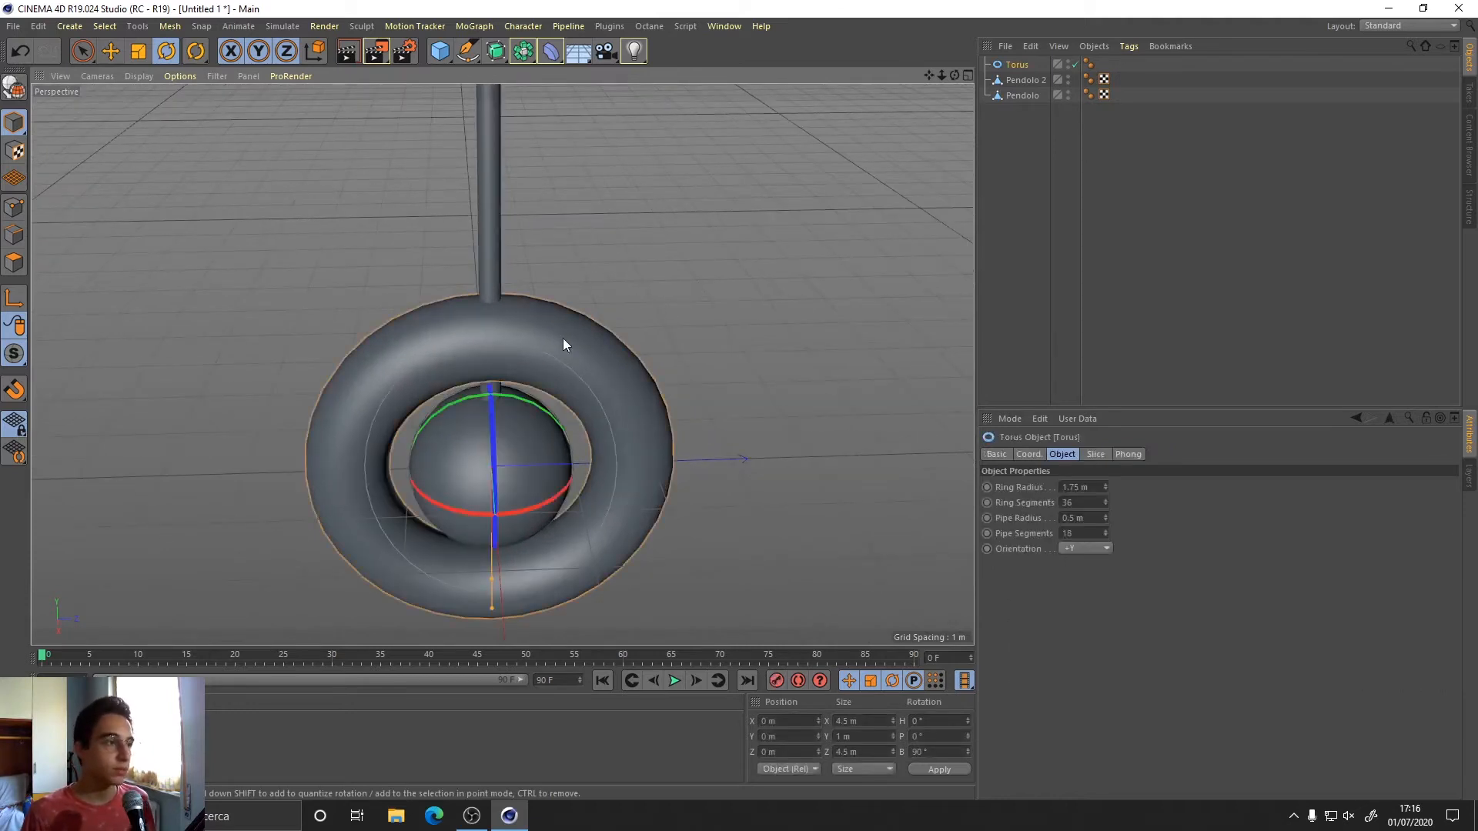
{"action": "left_click", "coordinate": [12, 90]}
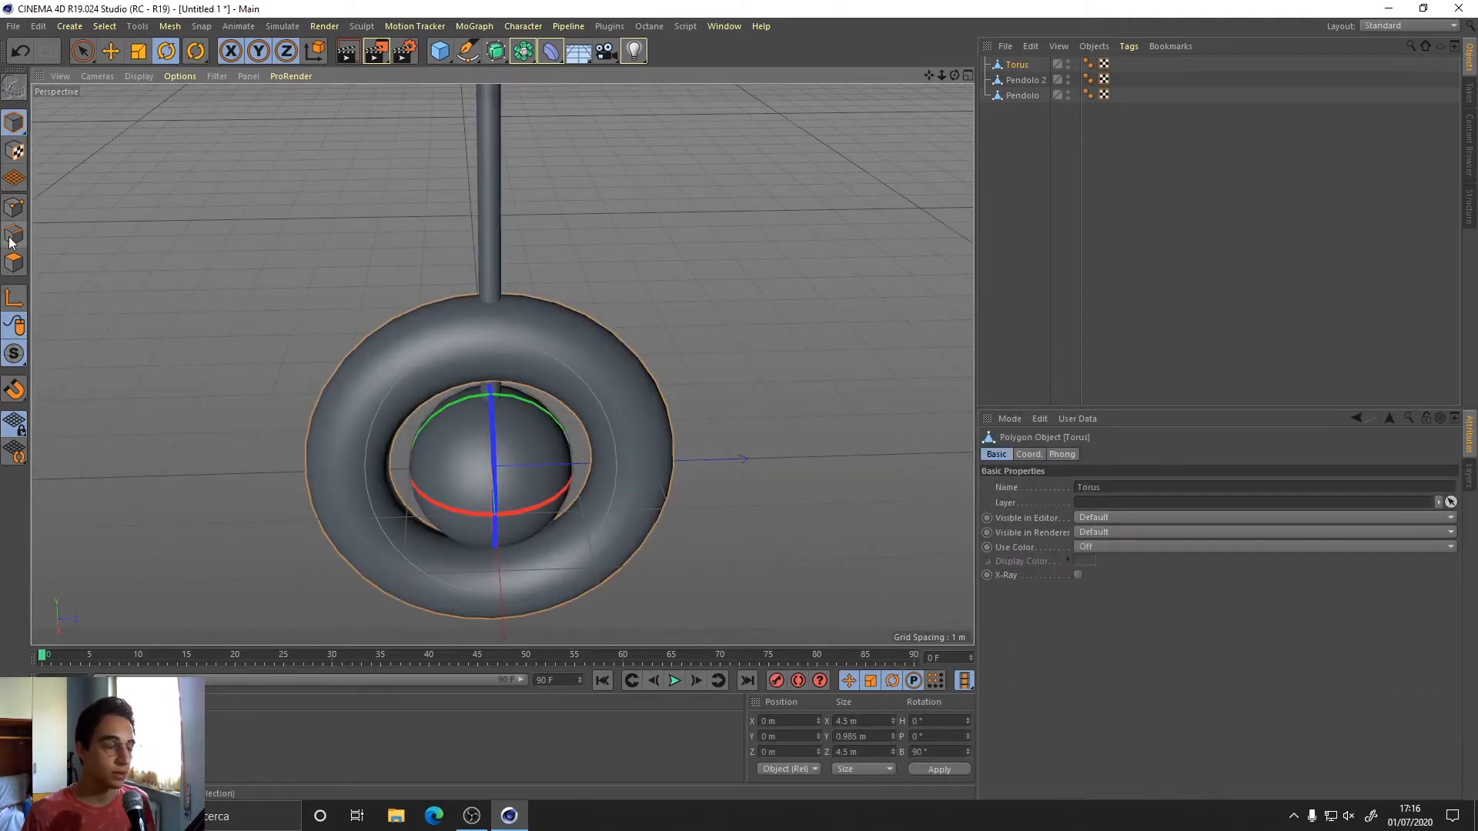
{"action": "left_click", "coordinate": [13, 263]}
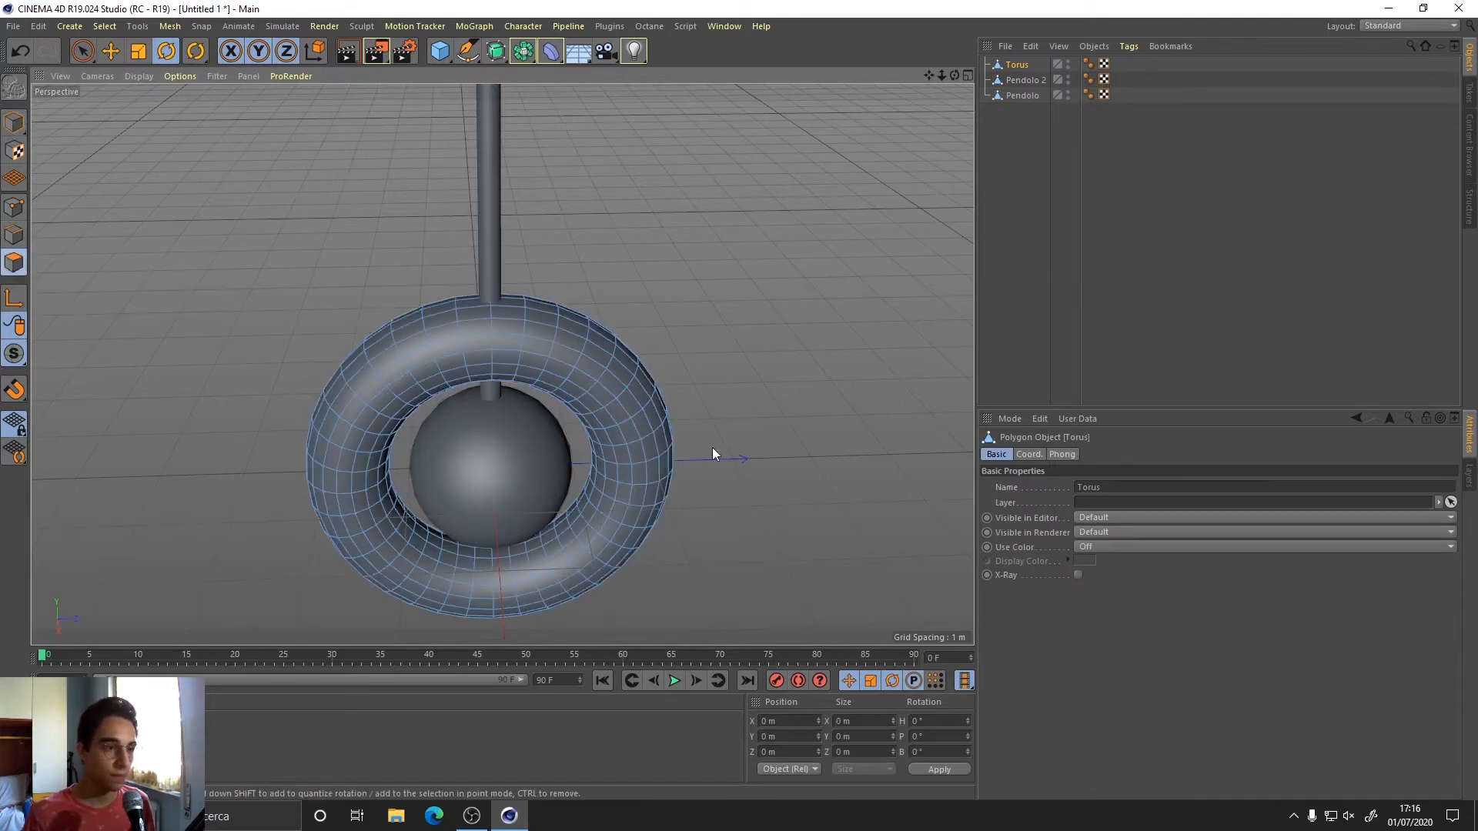
Select the torus polygon loop beside the rod, on its upper part, using Loop Selection.
{"action": "scroll", "coordinate": [567, 329], "scroll_direction": "up", "scroll_amount": 3}
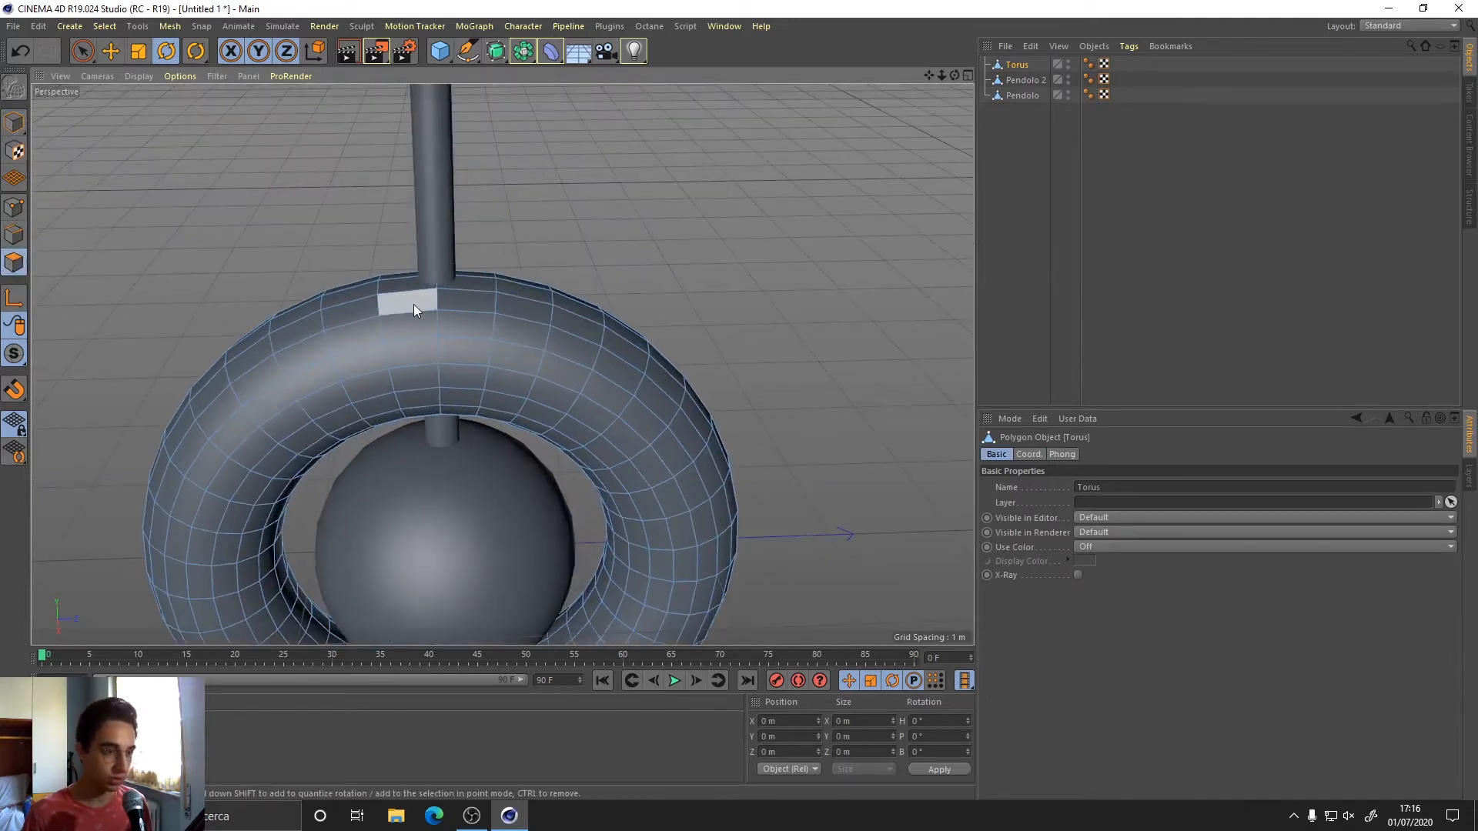
{"action": "left_click", "coordinate": [418, 404]}
{"action": "left_click", "coordinate": [417, 379], "text": "shift"}
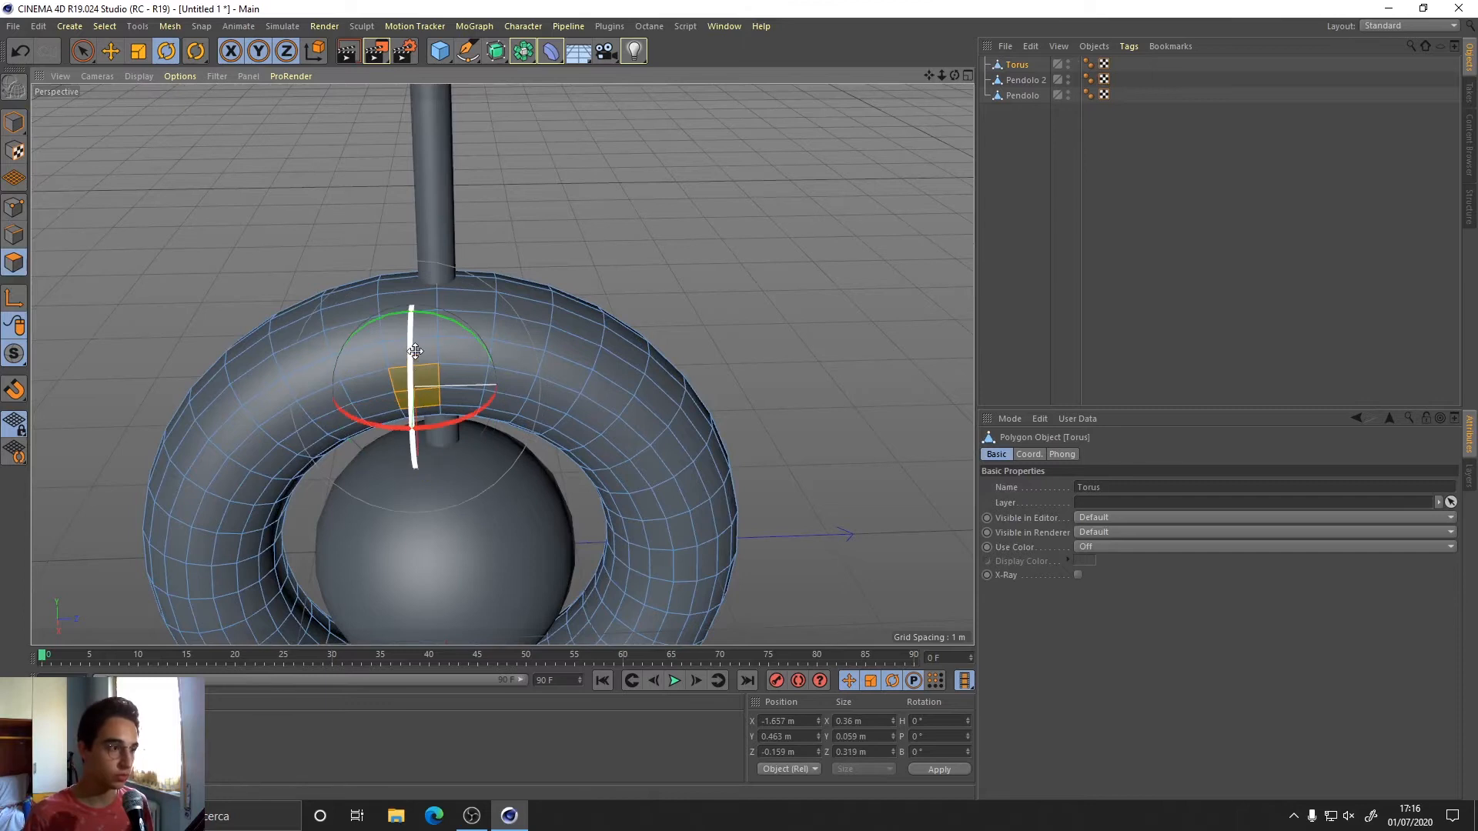
{"action": "left_click", "coordinate": [86, 59]}
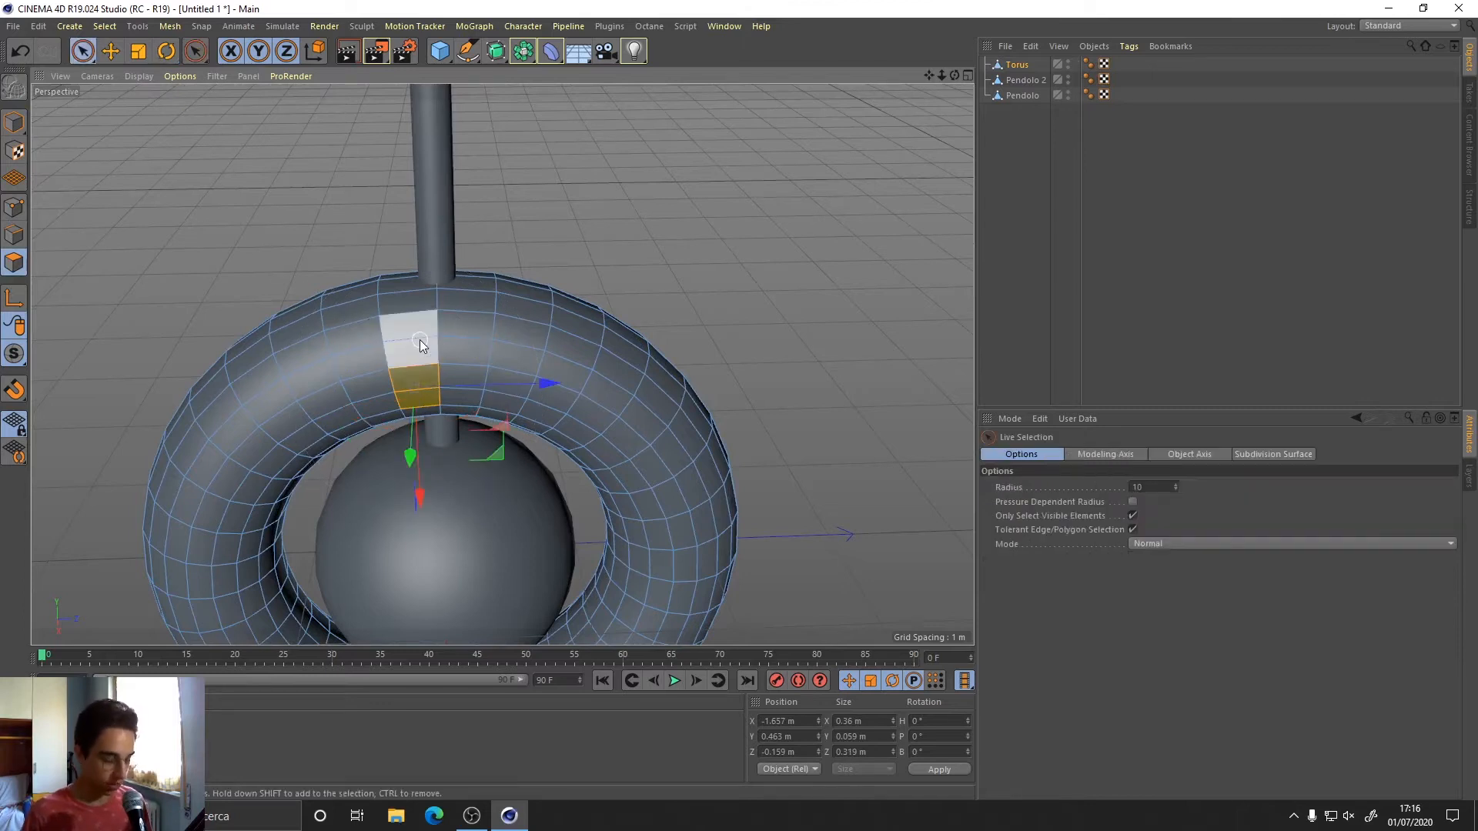
{"action": "key", "text": "u"}
{"action": "key", "text": "l"}
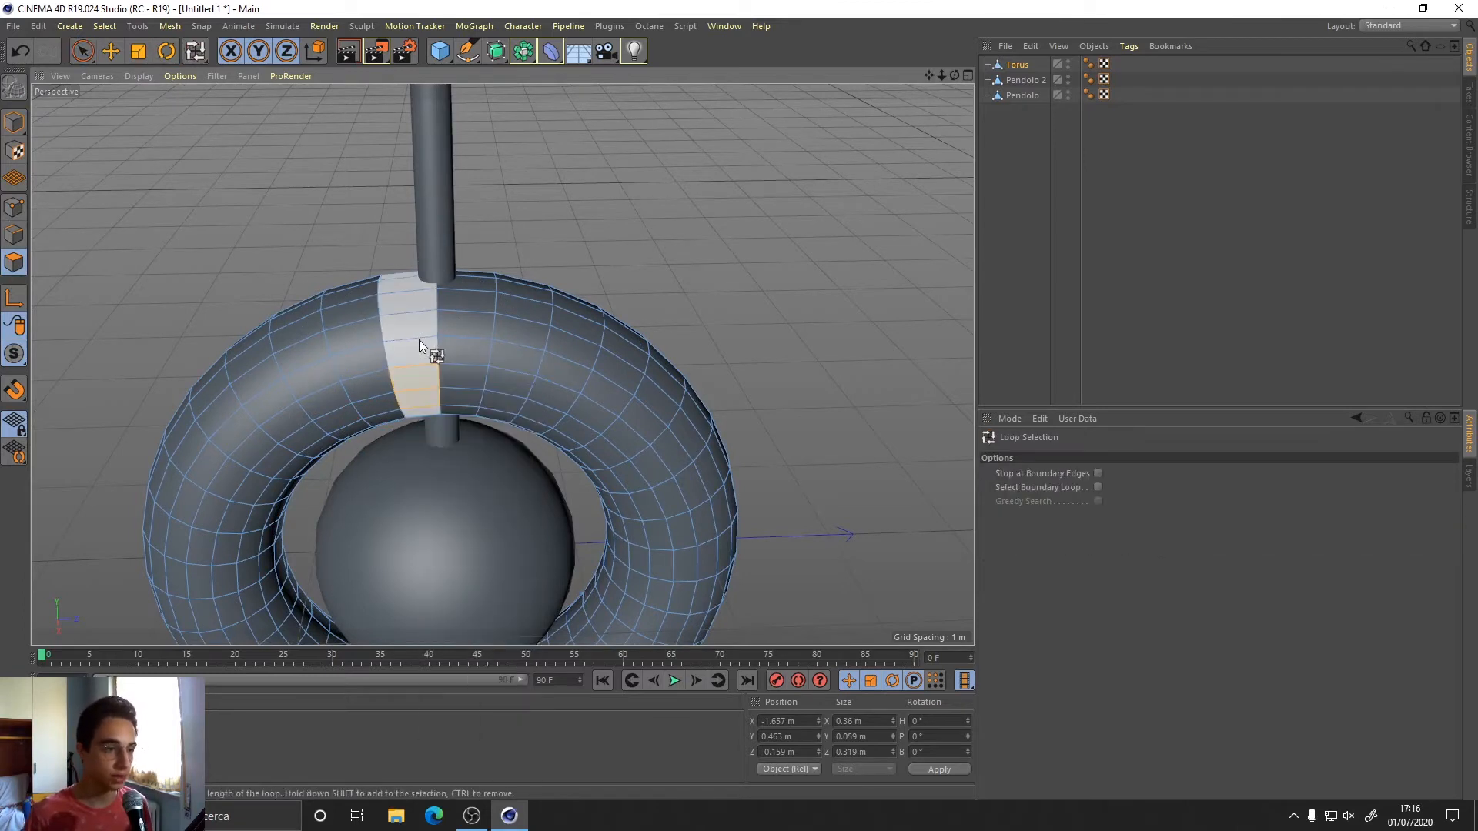
{"action": "left_click", "coordinate": [419, 340]}
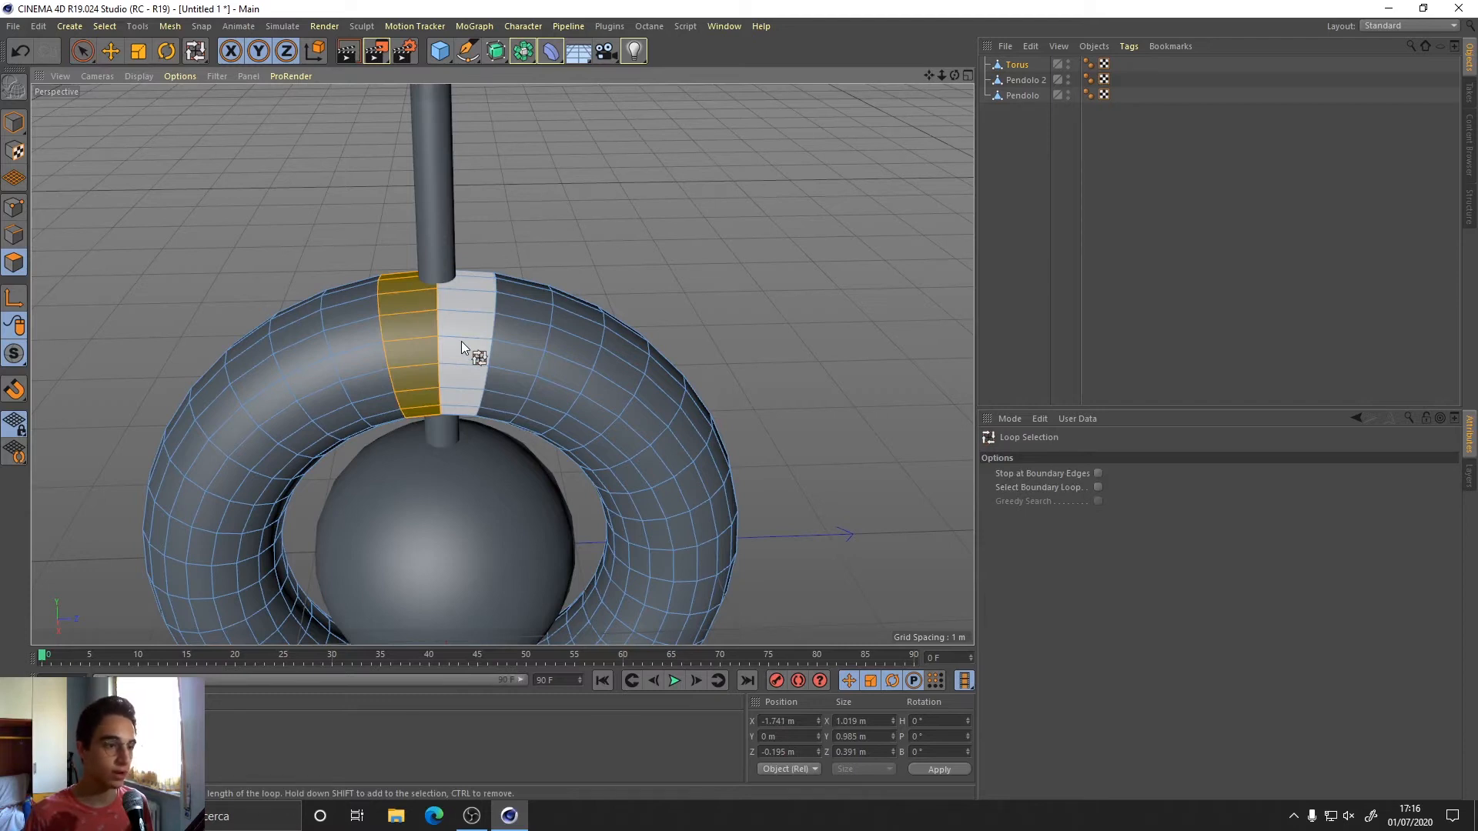
Add the neighbouring torus loop to the selection, delete both loops around the rod and switch to edge editing mode.
{"action": "left_click", "coordinate": [482, 312], "text": "shift"}
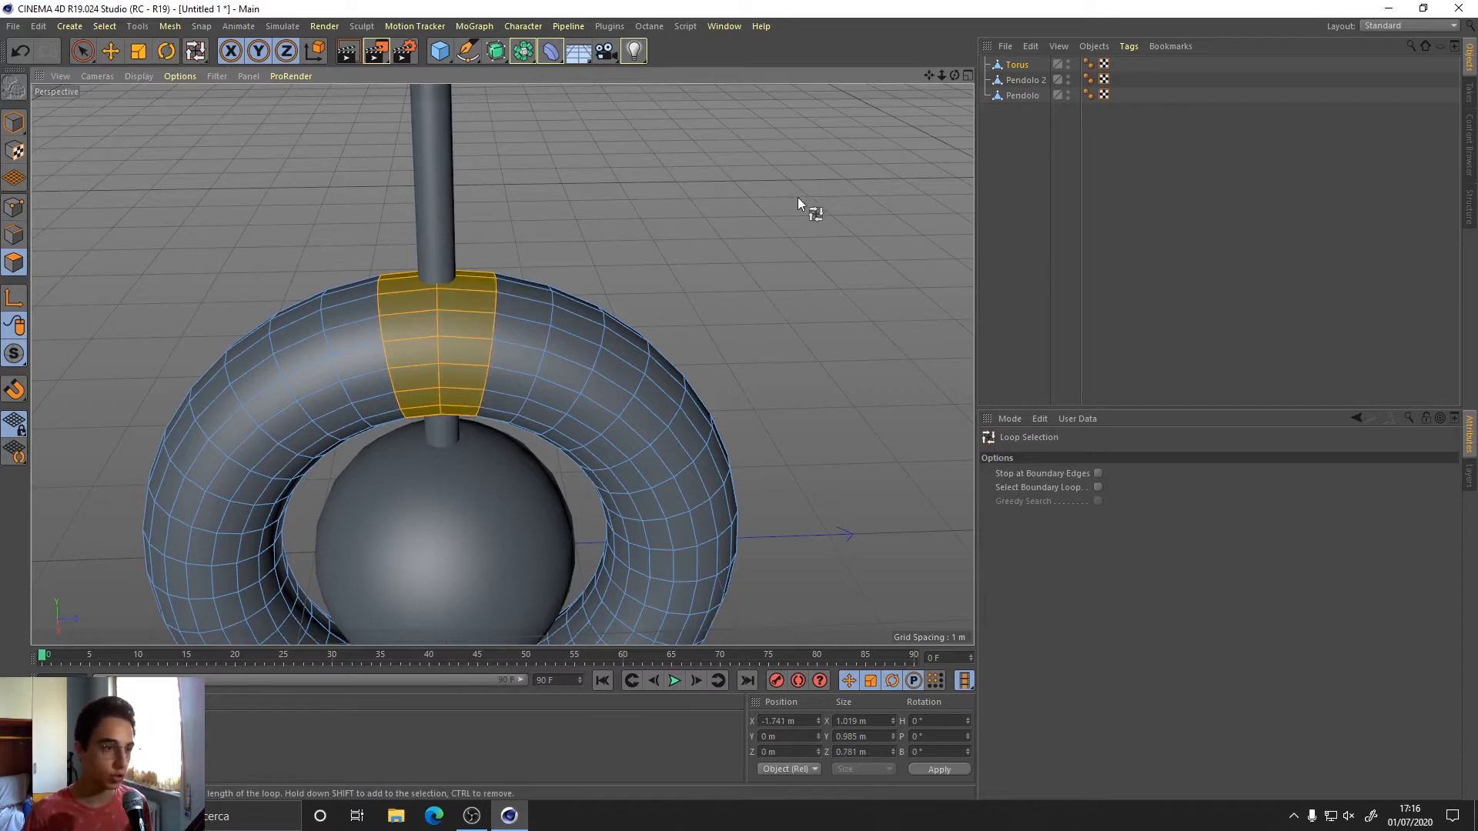
{"action": "key", "text": "Delete"}
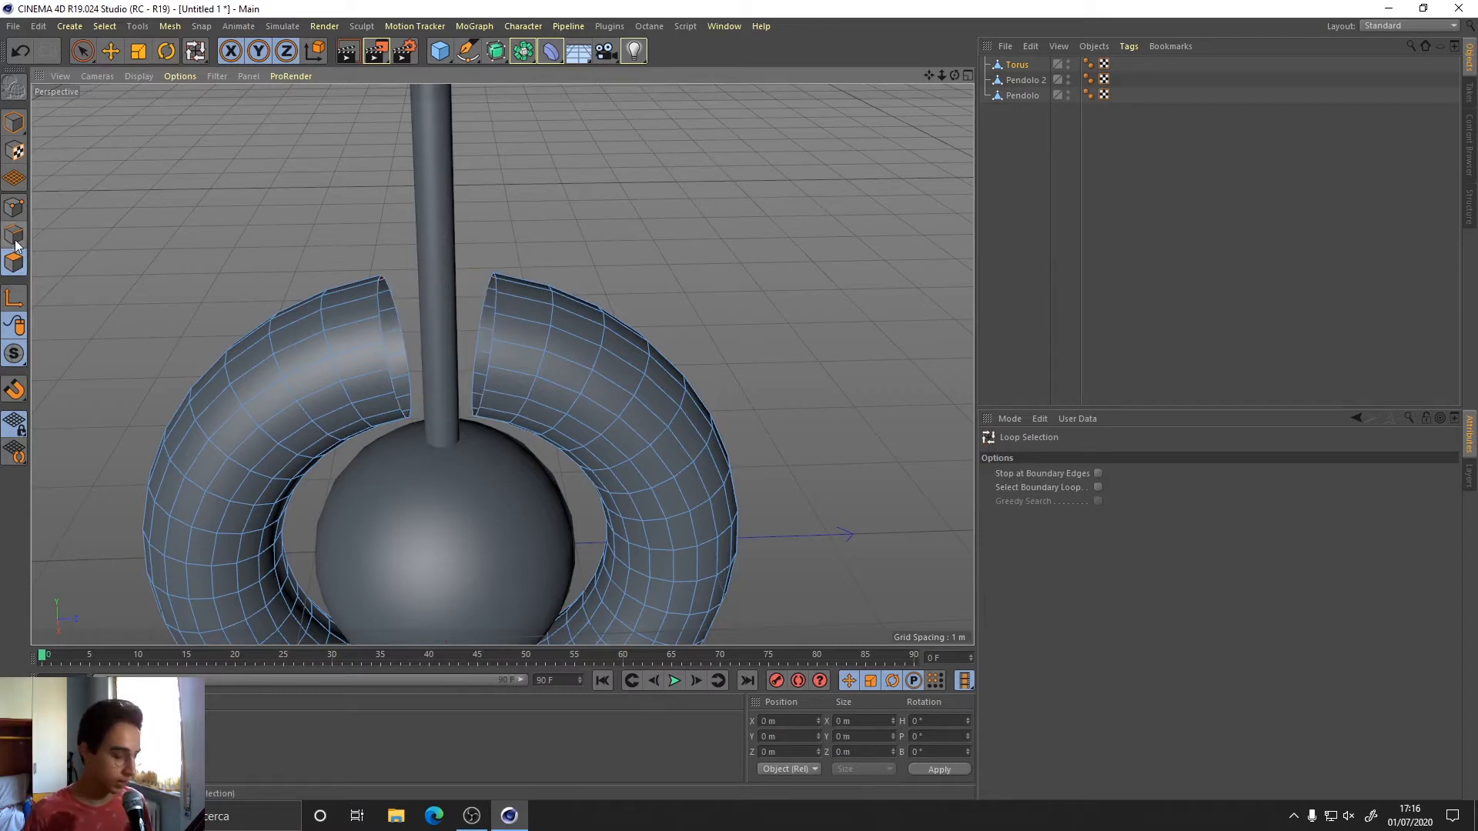
{"action": "scroll", "coordinate": [316, 291], "scroll_direction": "up", "scroll_amount": 2}
{"action": "scroll", "coordinate": [380, 233], "scroll_direction": "up", "scroll_amount": 2}
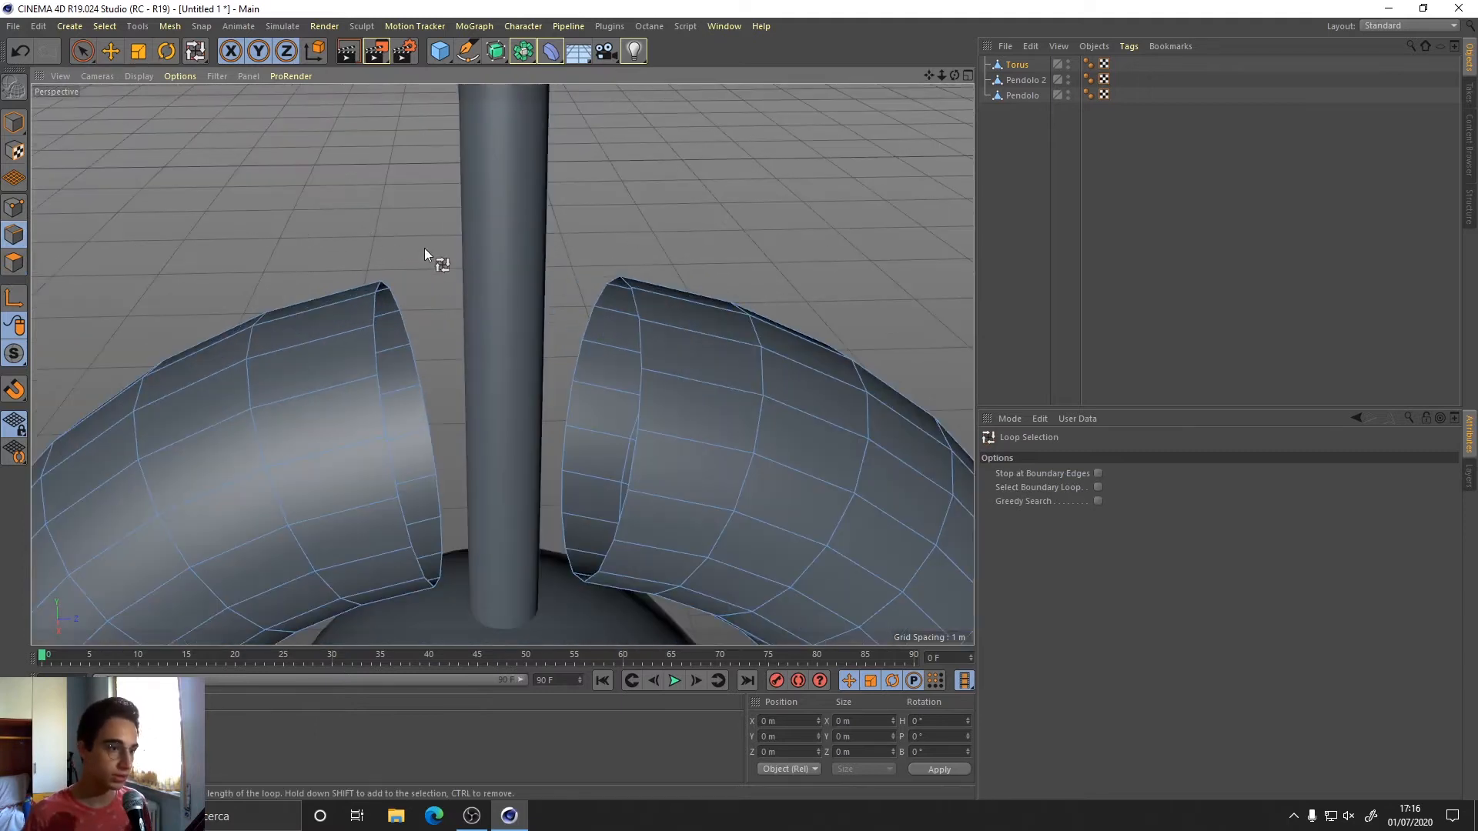
Close the torus opening on one side of the rod by setting its boundary edge loop's X, Y and Z size to 0.
{"action": "left_click", "coordinate": [371, 340]}
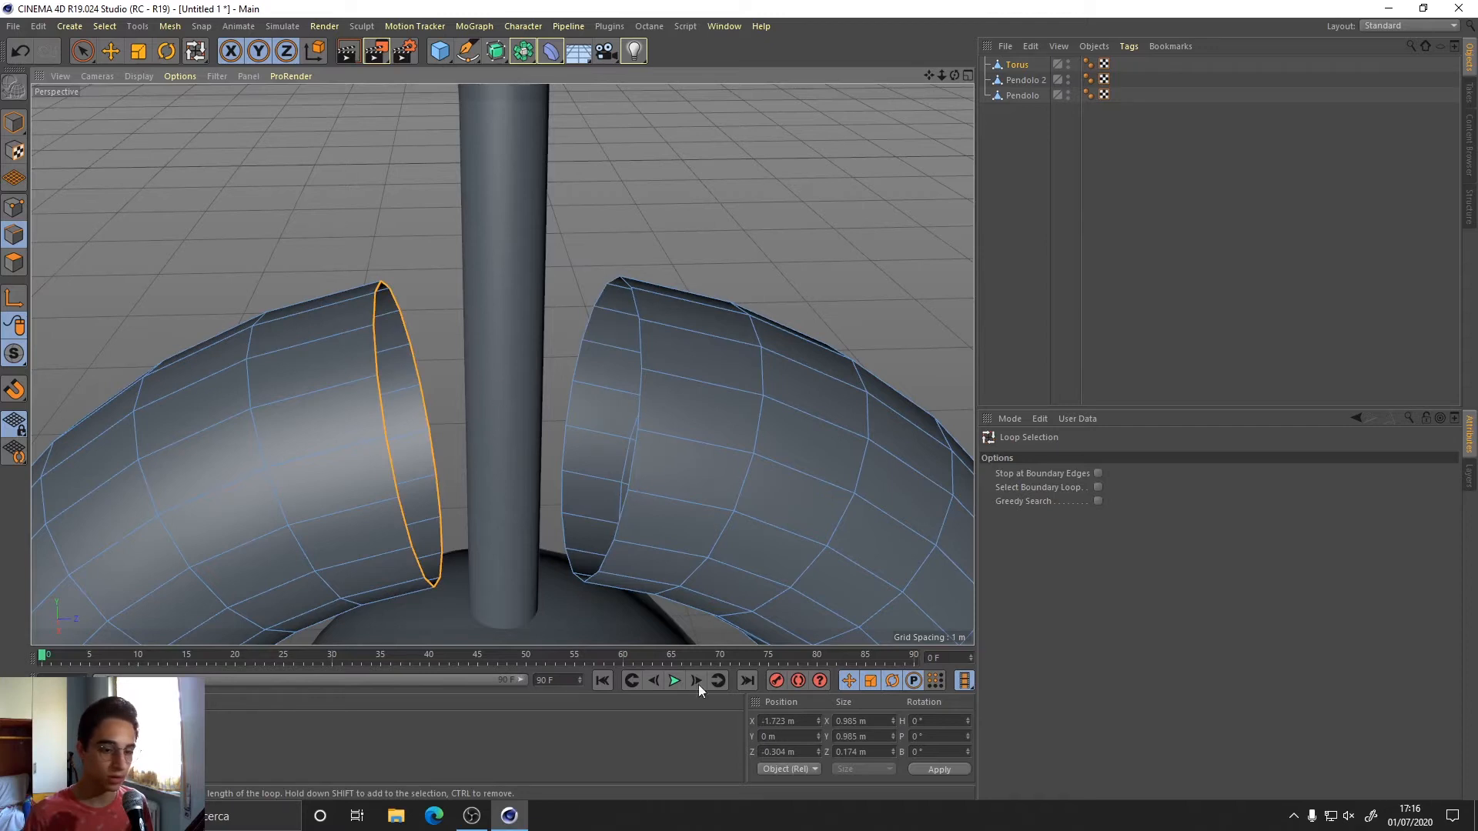
{"action": "left_click_drag", "start_coordinate": [873, 721], "coordinate": [809, 719]}
{"action": "type", "text": "0"}
{"action": "key", "text": "Tab"}
{"action": "type", "text": "0"}
{"action": "key", "text": "Tab"}
{"action": "type", "text": "0"}
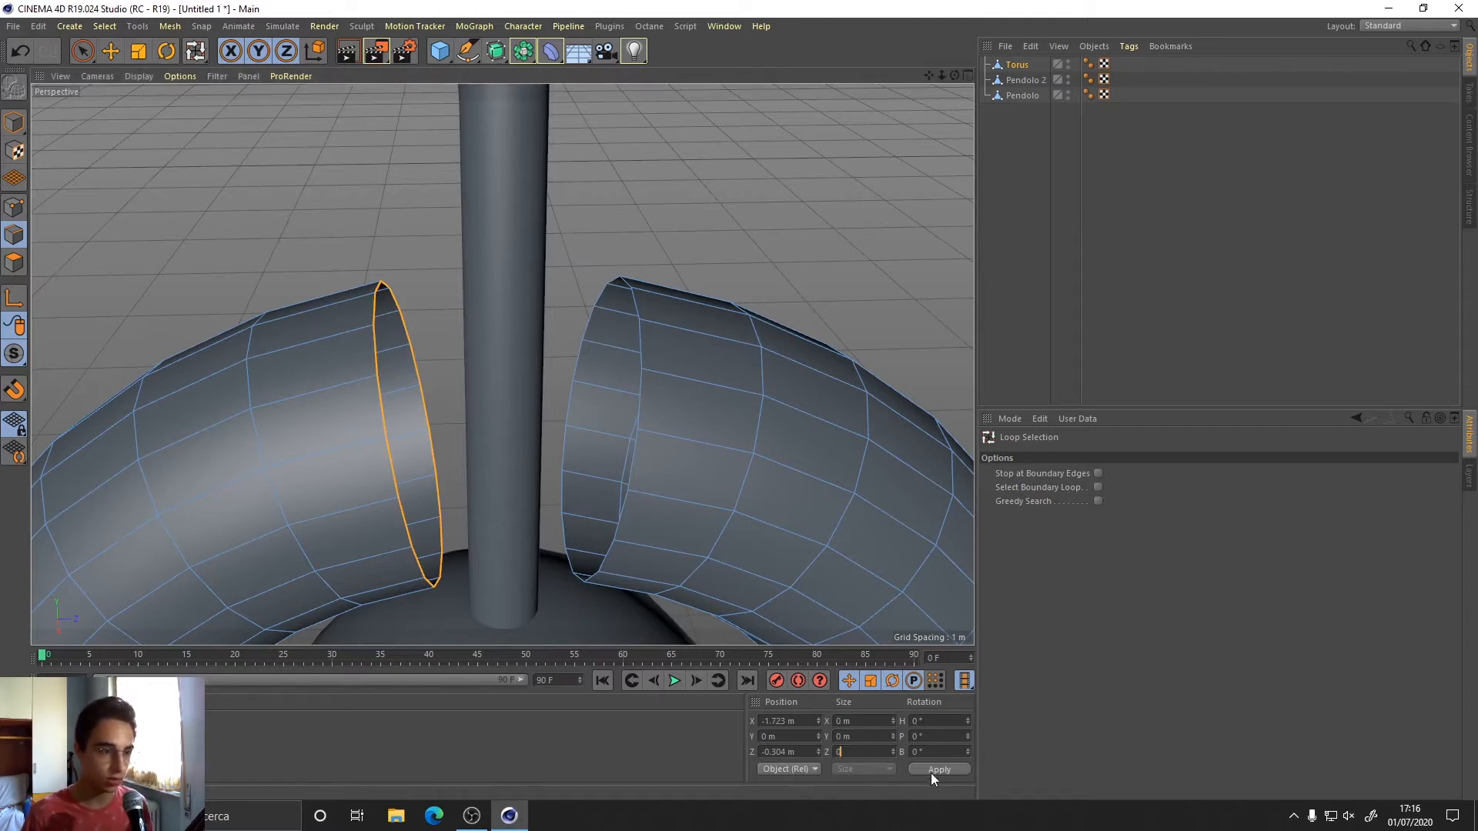
{"action": "key", "text": "Return"}
Collapse the boundary edge loop of the remaining torus opening by setting its X, Y and Z size to 0.
{"action": "left_click", "coordinate": [639, 321]}
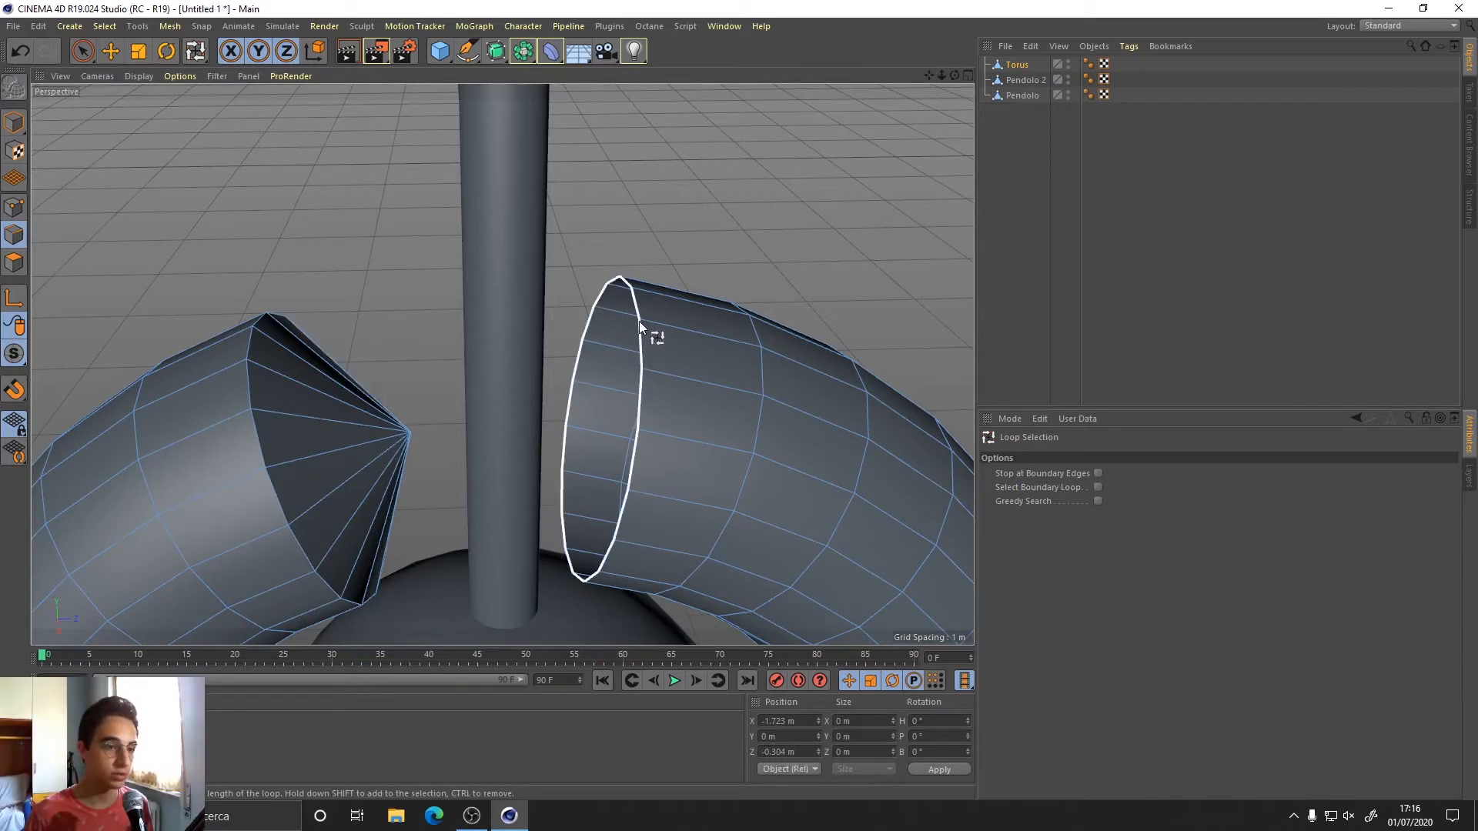
{"action": "left_click", "coordinate": [639, 321]}
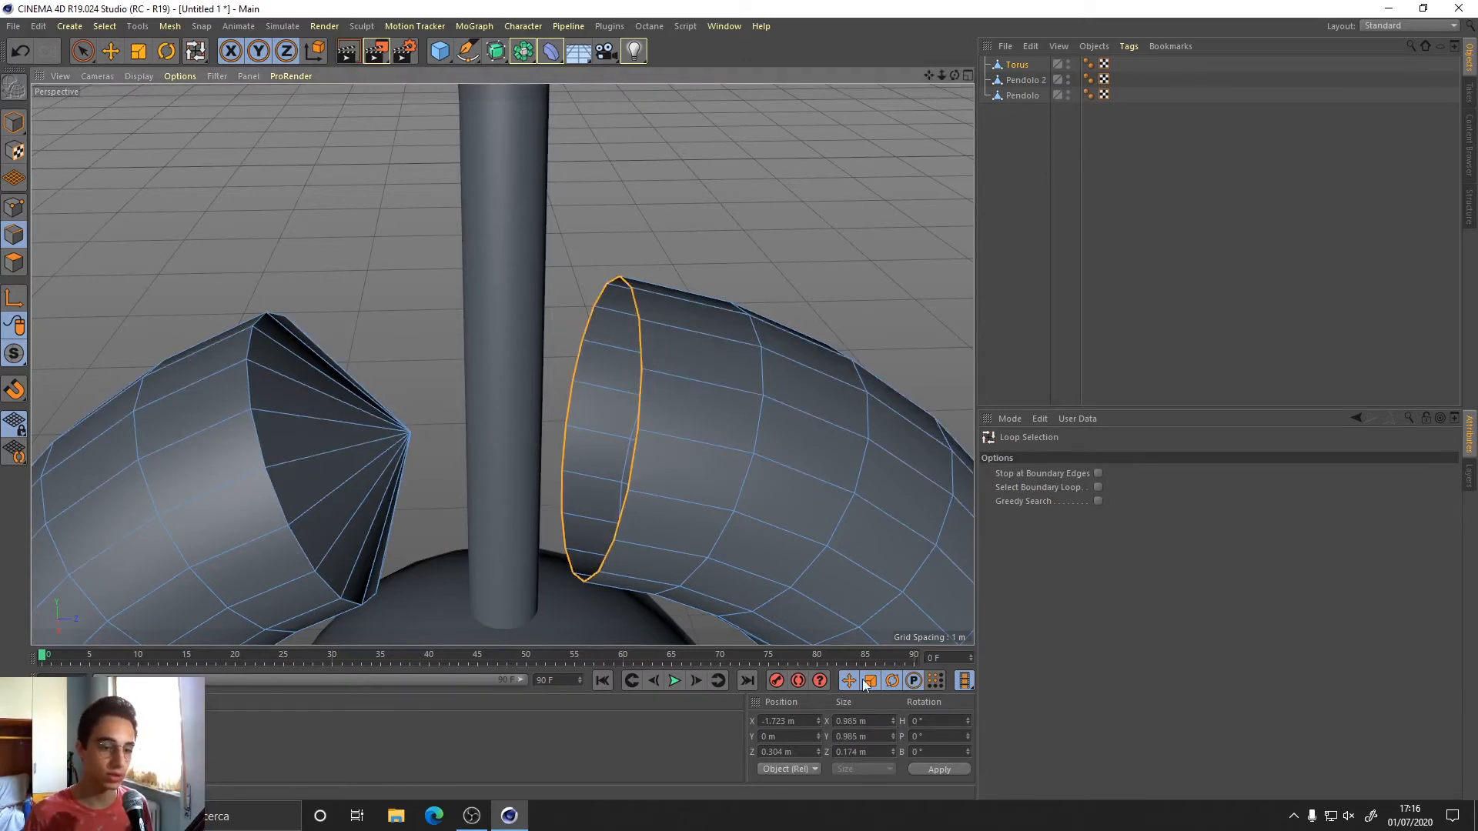
{"action": "left_click", "coordinate": [862, 721]}
{"action": "type", "text": "0"}
{"action": "key", "text": "Tab"}
{"action": "type", "text": "0"}
{"action": "key", "text": "Tab"}
{"action": "type", "text": "0"}
{"action": "left_click", "coordinate": [940, 769]}
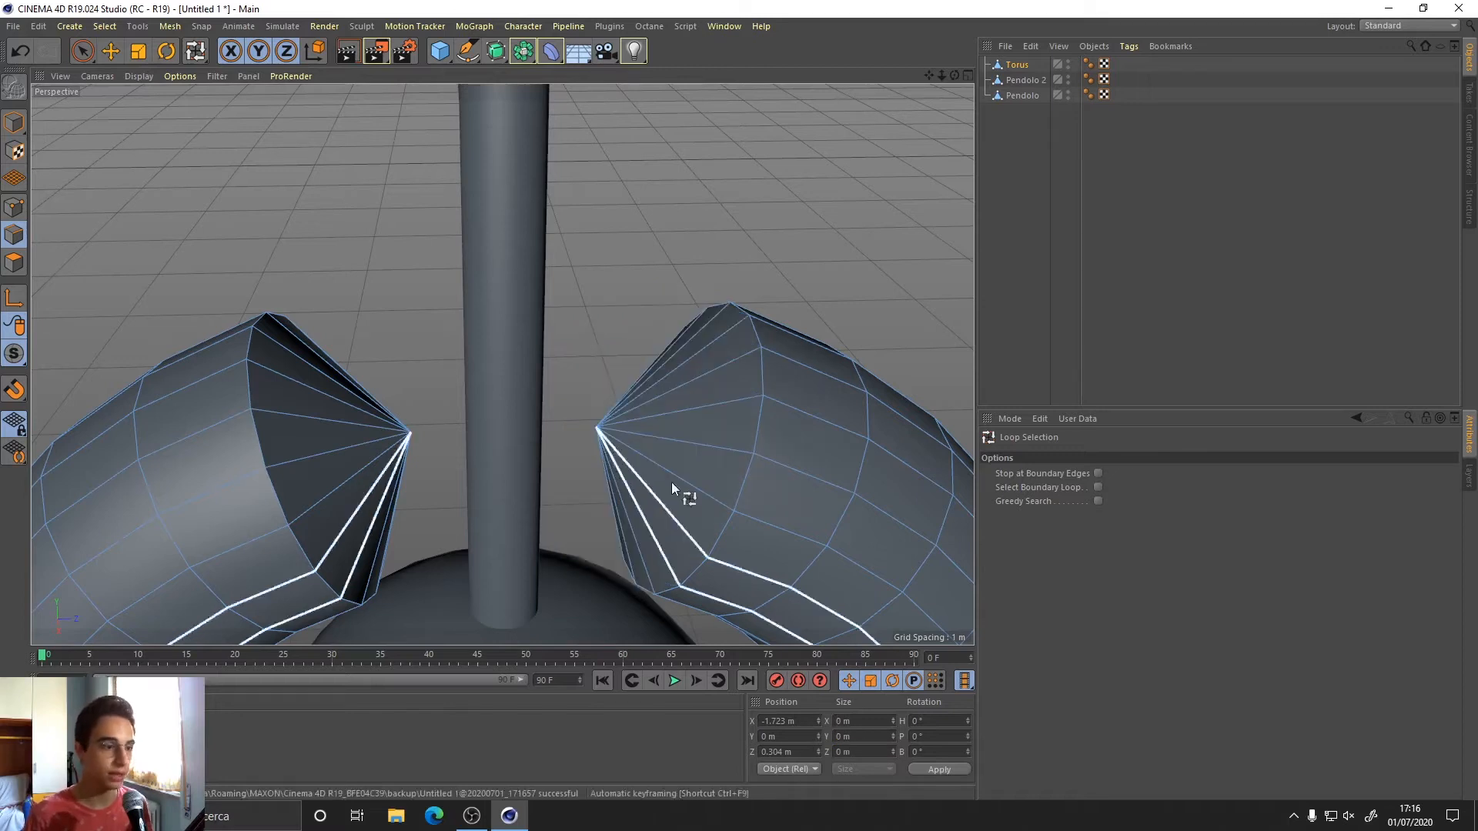
Activate Live Selection and return to model mode with the torus selected.
{"action": "scroll", "coordinate": [616, 400], "scroll_direction": "down", "scroll_amount": 5}
{"action": "left_click", "coordinate": [83, 56]}
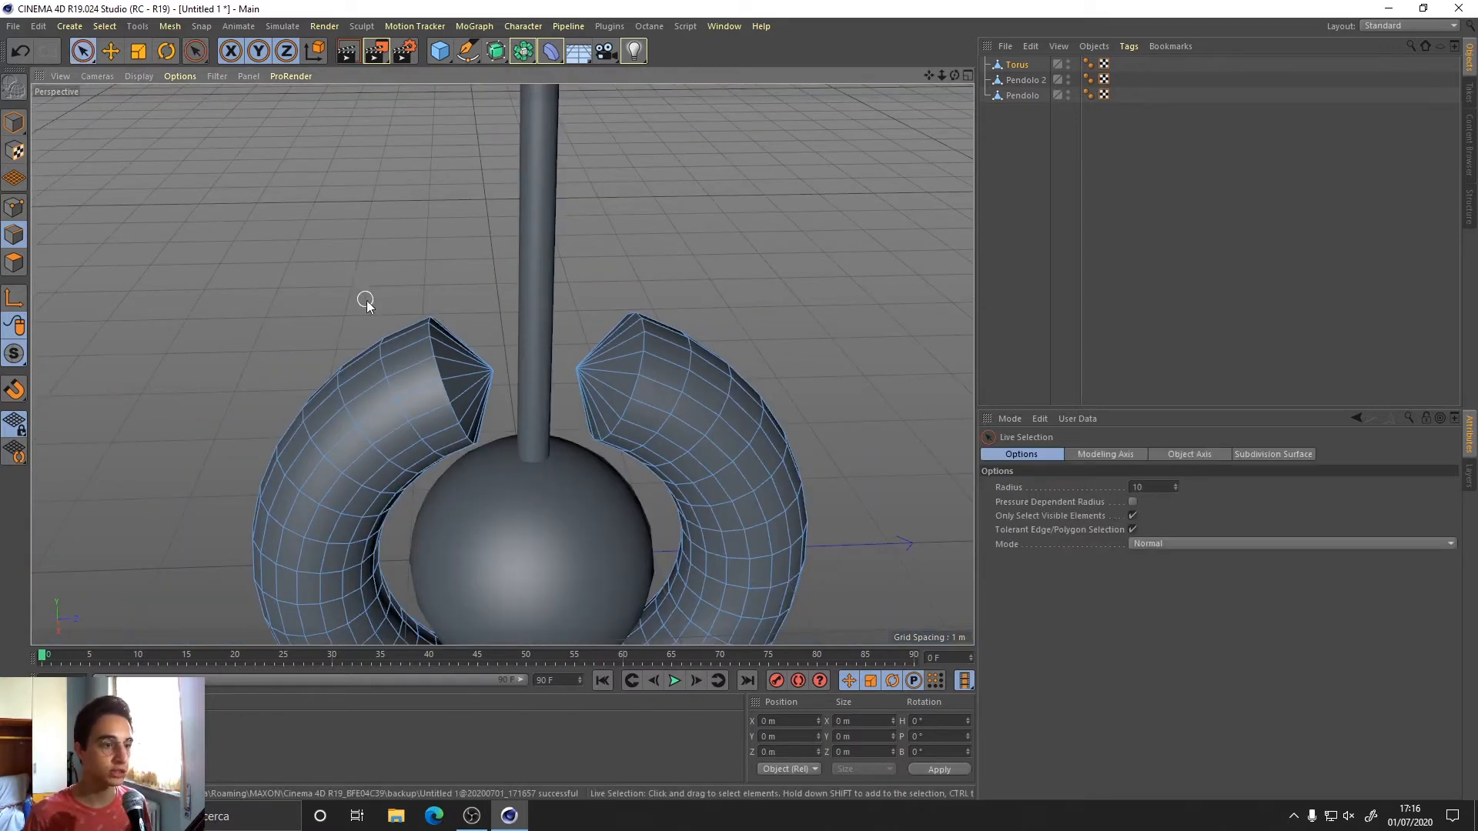
{"action": "scroll", "coordinate": [408, 323], "scroll_direction": "down", "scroll_amount": 5}
{"action": "left_click", "coordinate": [14, 122]}
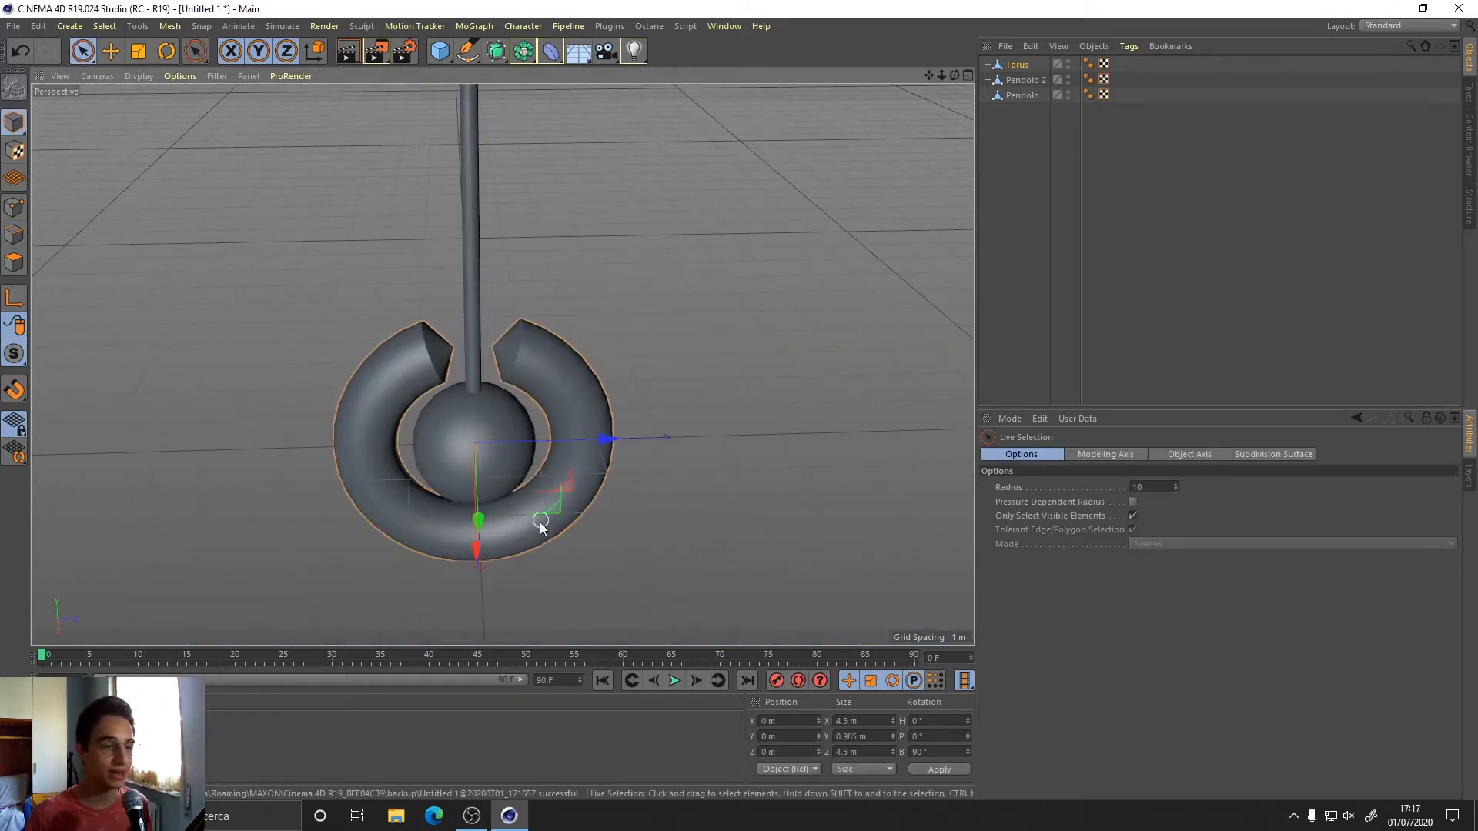
{"action": "scroll", "coordinate": [428, 382], "scroll_direction": "down", "scroll_amount": 3}
{"action": "left_click_drag", "start_coordinate": [428, 382], "coordinate": [495, 307], "text": "alt"}
{"action": "scroll", "coordinate": [500, 306], "scroll_direction": "down", "scroll_amount": 4}
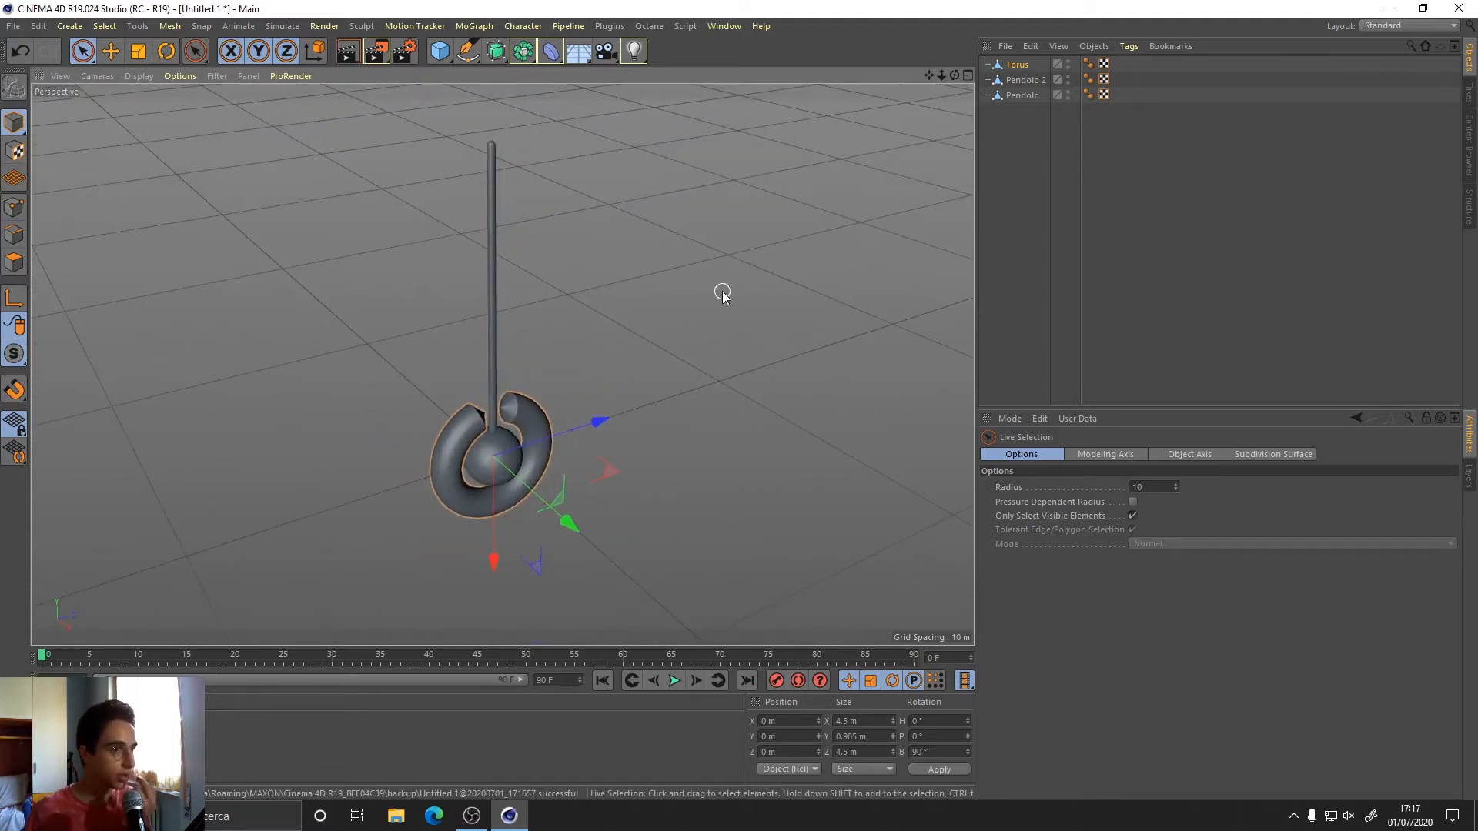
{"action": "left_click", "coordinate": [579, 52]}
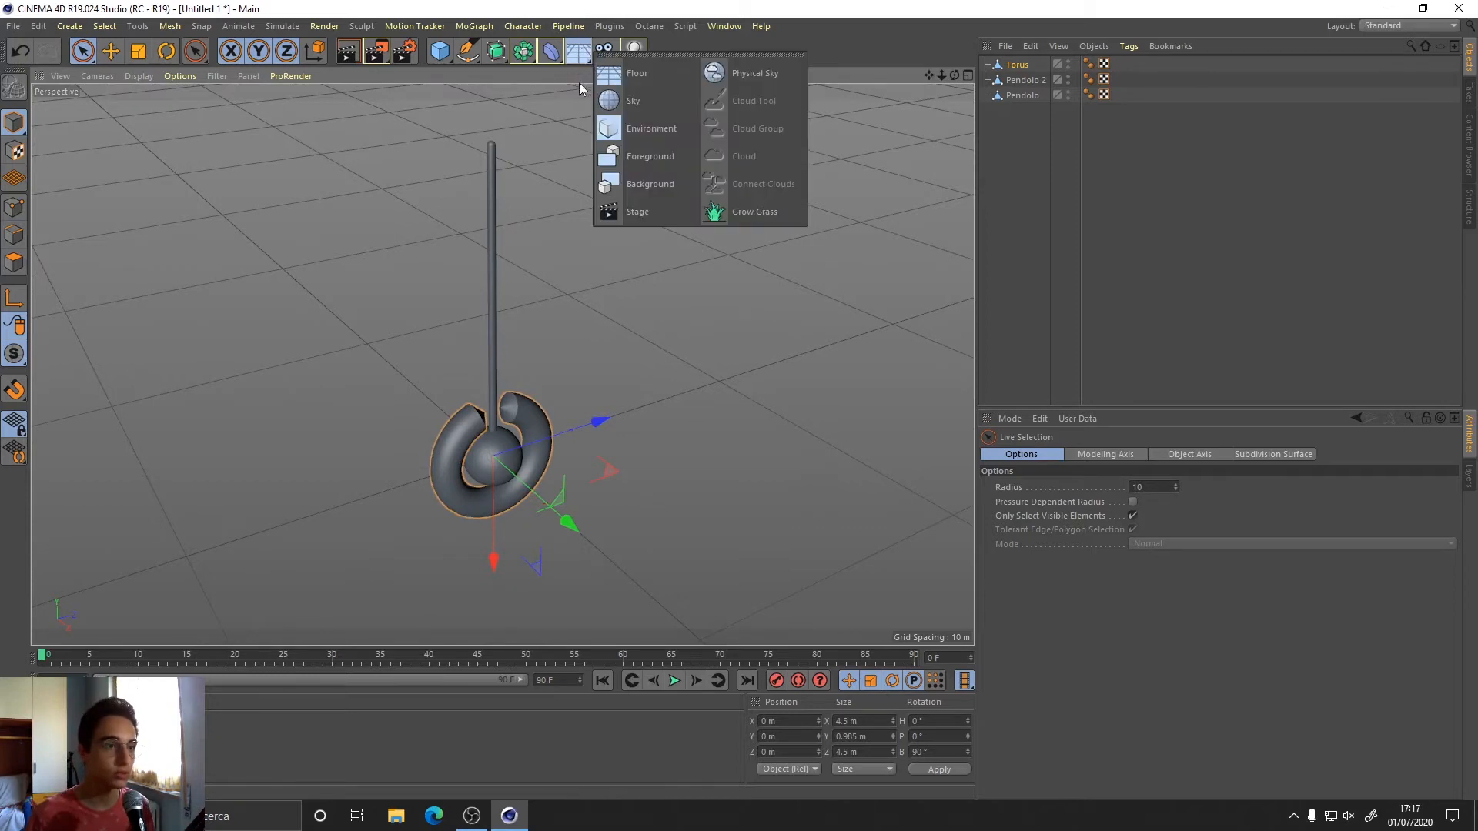
{"action": "left_click", "coordinate": [617, 77]}
{"action": "left_click_drag", "start_coordinate": [505, 488], "coordinate": [650, 297], "text": "alt"}
{"action": "key", "text": "Delete"}
Hide Pendolo 2, then select Pendolo and enable axis modification for it.
{"action": "left_click", "coordinate": [1057, 90]}
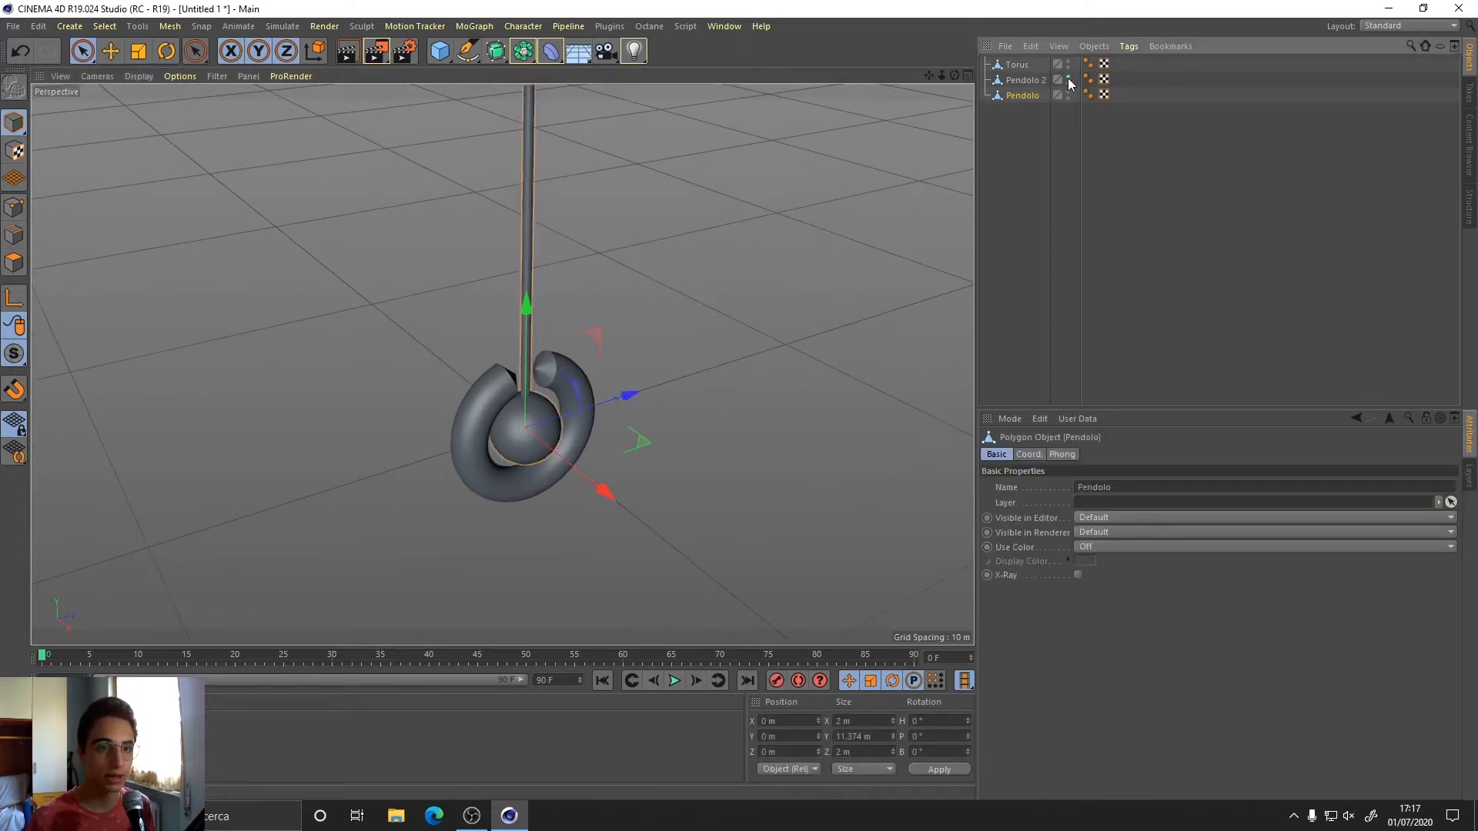
{"action": "left_click", "coordinate": [1069, 79]}
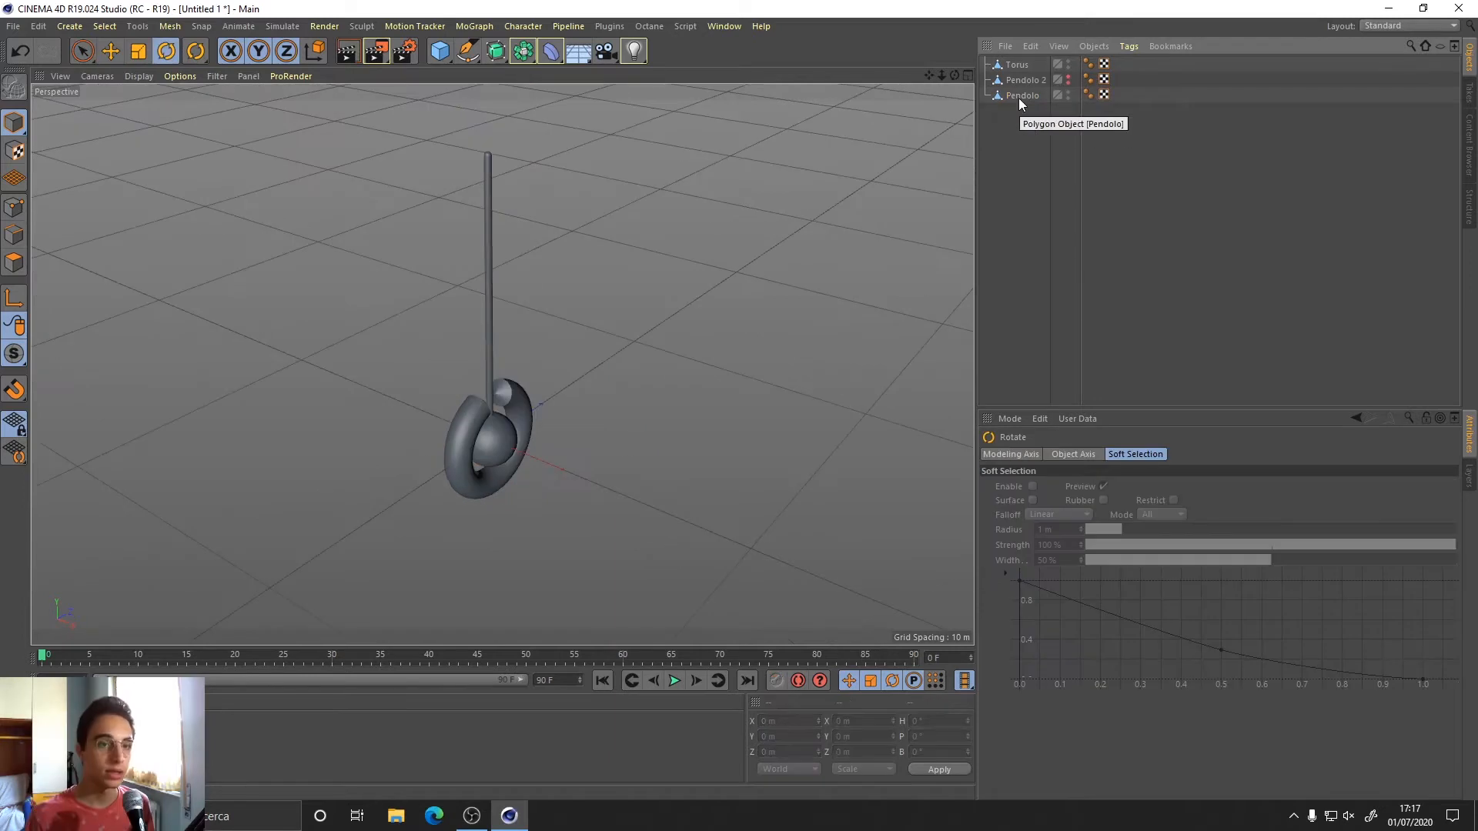
{"action": "left_click", "coordinate": [1019, 97]}
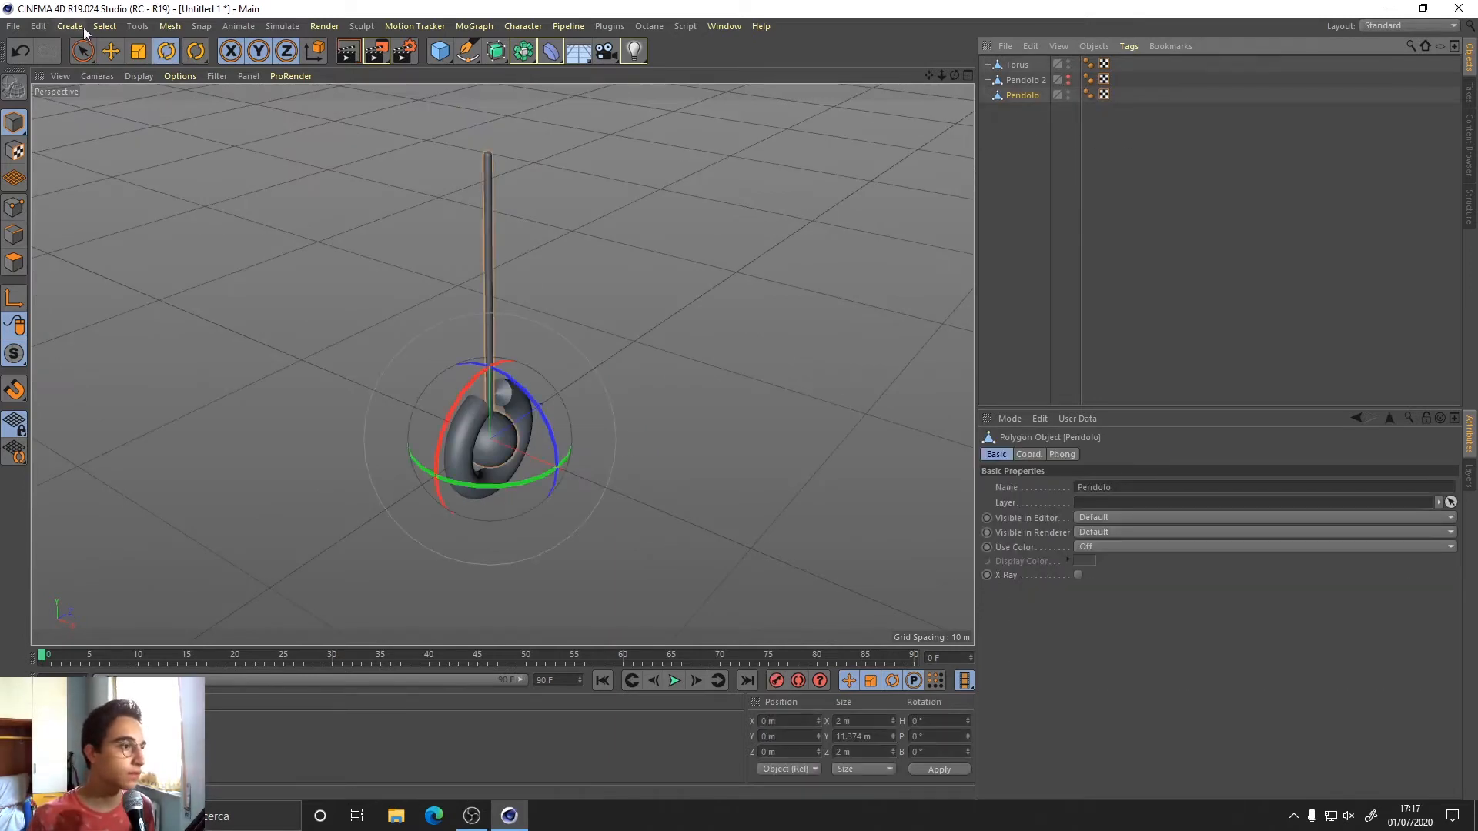
{"action": "left_click", "coordinate": [14, 300]}
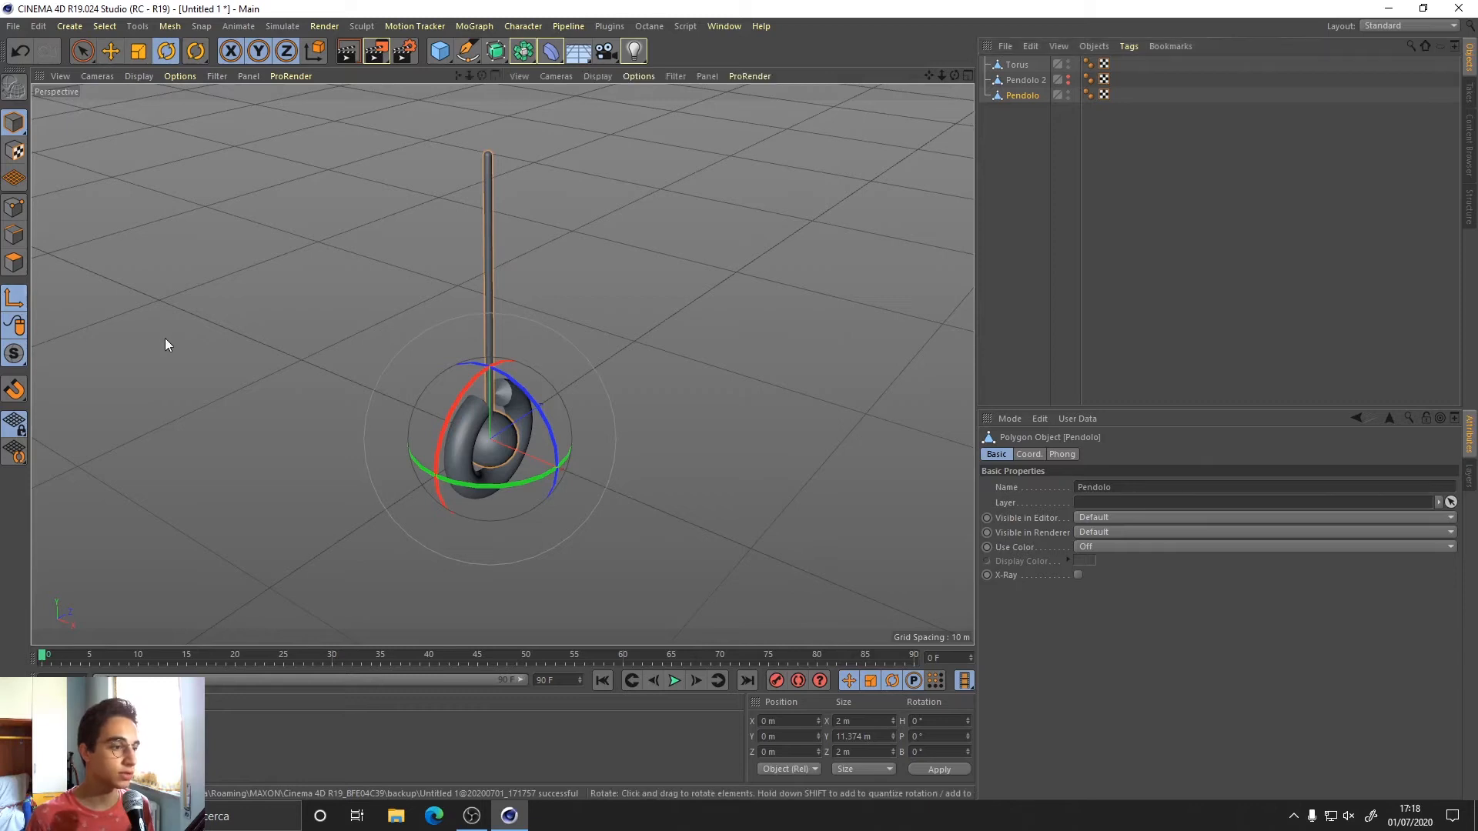
Move Pendolo's axis up to the top end of its rod in the Right view, at about Y 10.3 m, and leave axis mode.
{"action": "middle_click", "coordinate": [164, 344]}
{"action": "middle_click", "coordinate": [307, 513]}
{"action": "scroll", "coordinate": [465, 363], "scroll_direction": "down", "scroll_amount": 2}
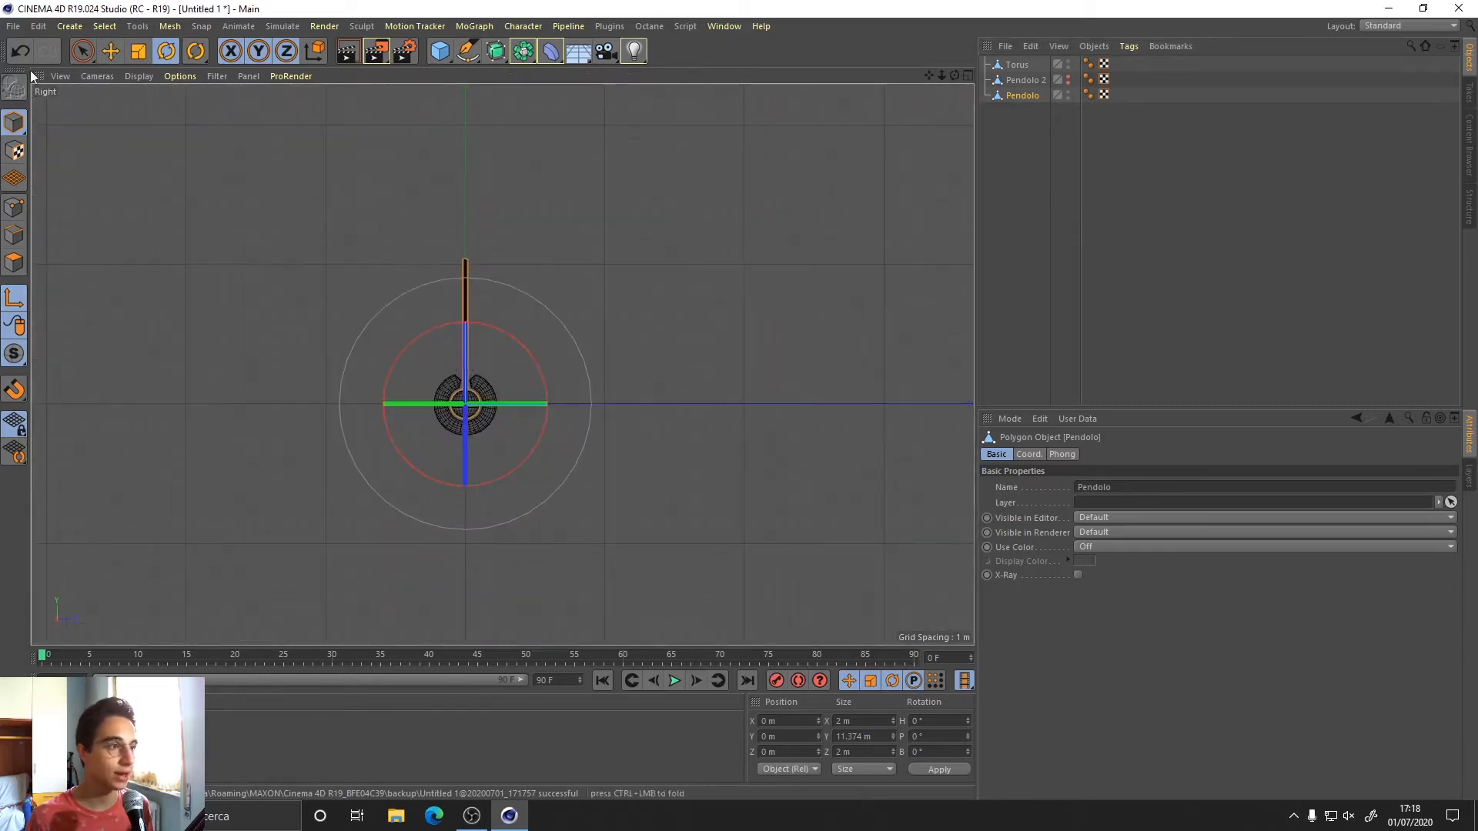
{"action": "left_click", "coordinate": [110, 51]}
{"action": "left_click_drag", "start_coordinate": [464, 281], "coordinate": [465, 146]}
{"action": "scroll", "coordinate": [481, 338], "scroll_direction": "up", "scroll_amount": 6}
{"action": "left_click_drag", "start_coordinate": [483, 437], "coordinate": [488, 390]}
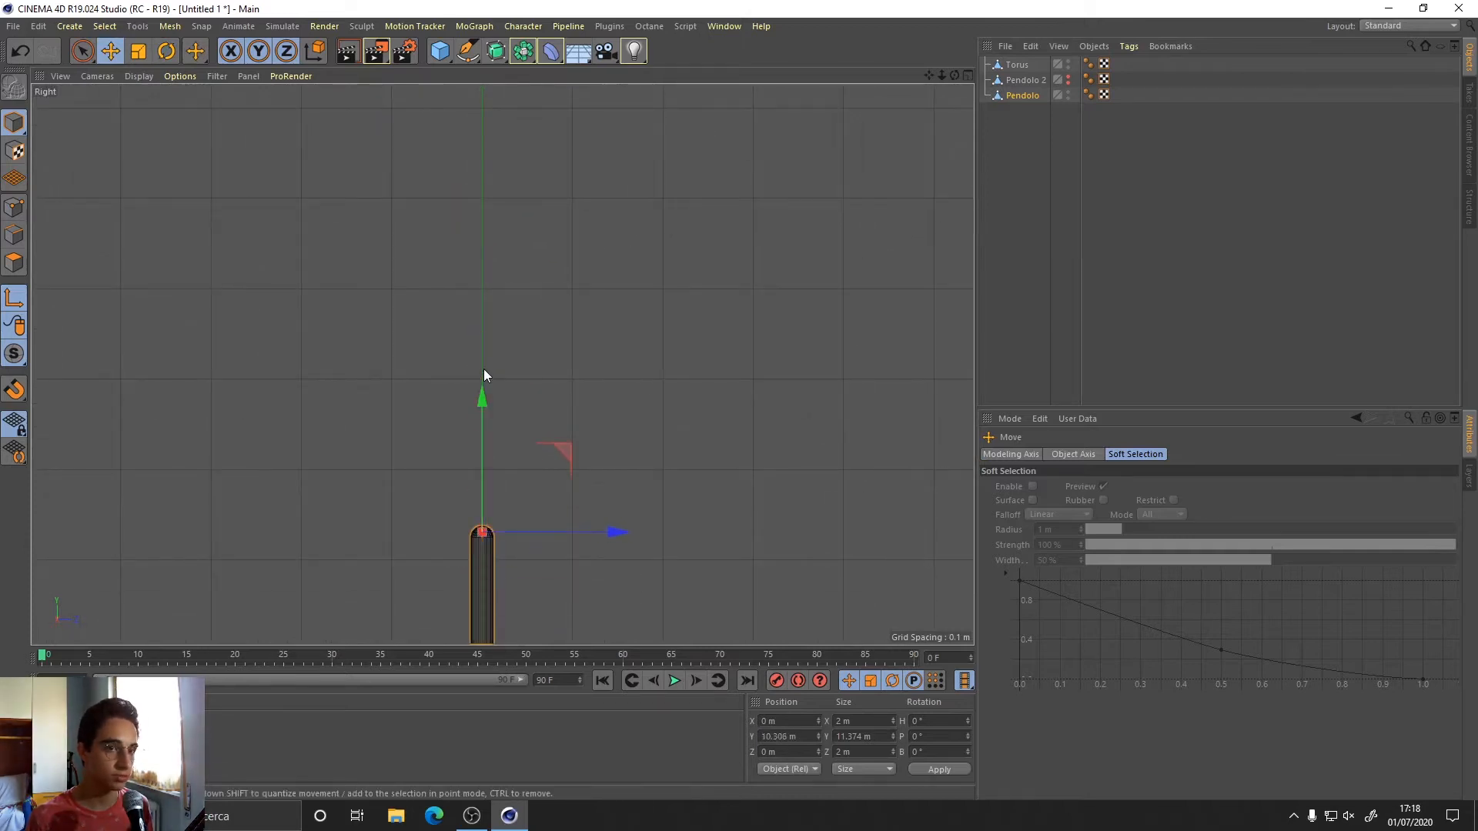
{"action": "key", "text": "F1"}
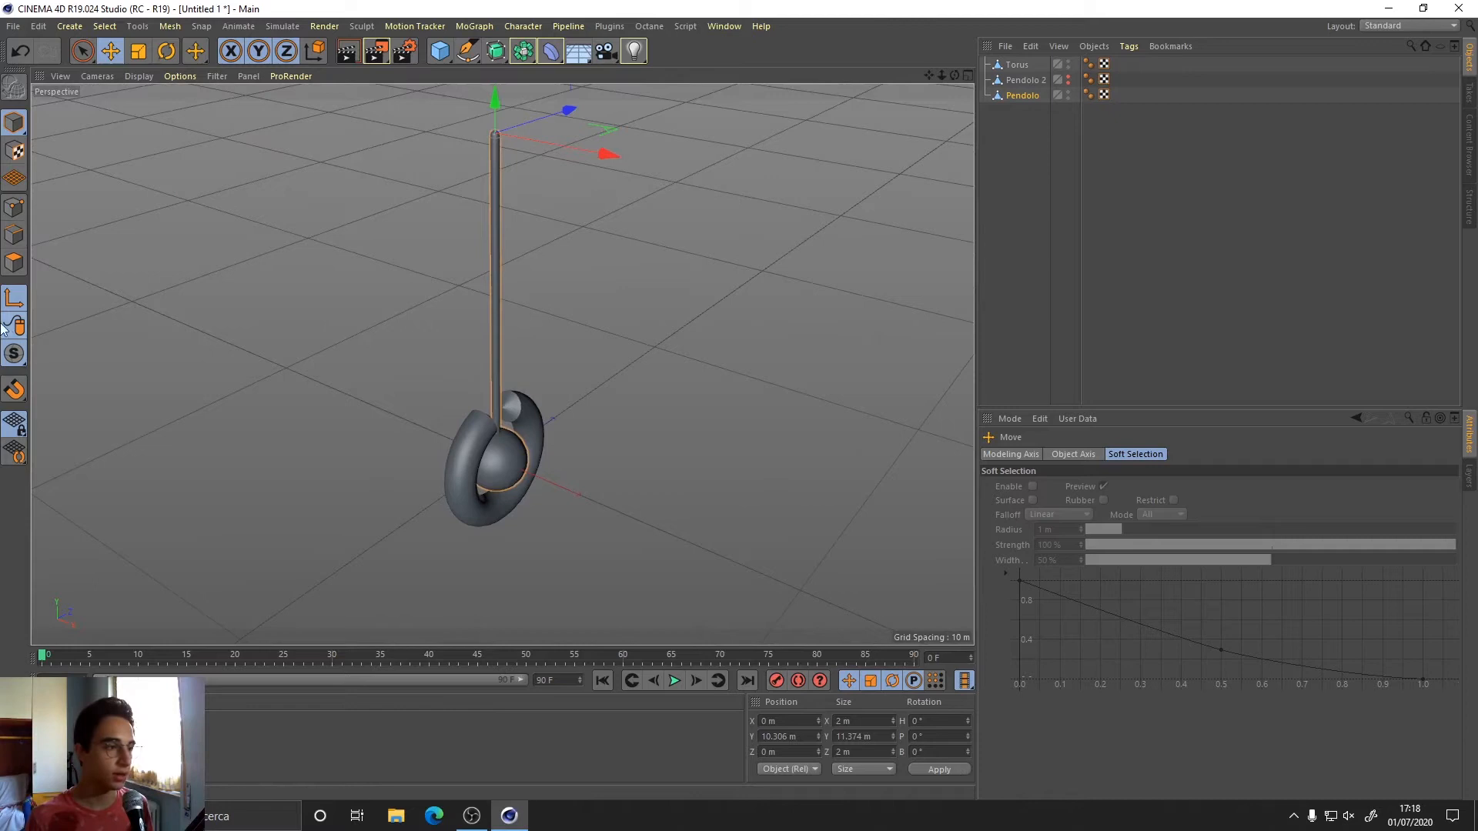
{"action": "left_click", "coordinate": [11, 300]}
Delete the hidden Pendolo 2 object.
{"action": "scroll", "coordinate": [598, 388], "scroll_direction": "down", "scroll_amount": 1}
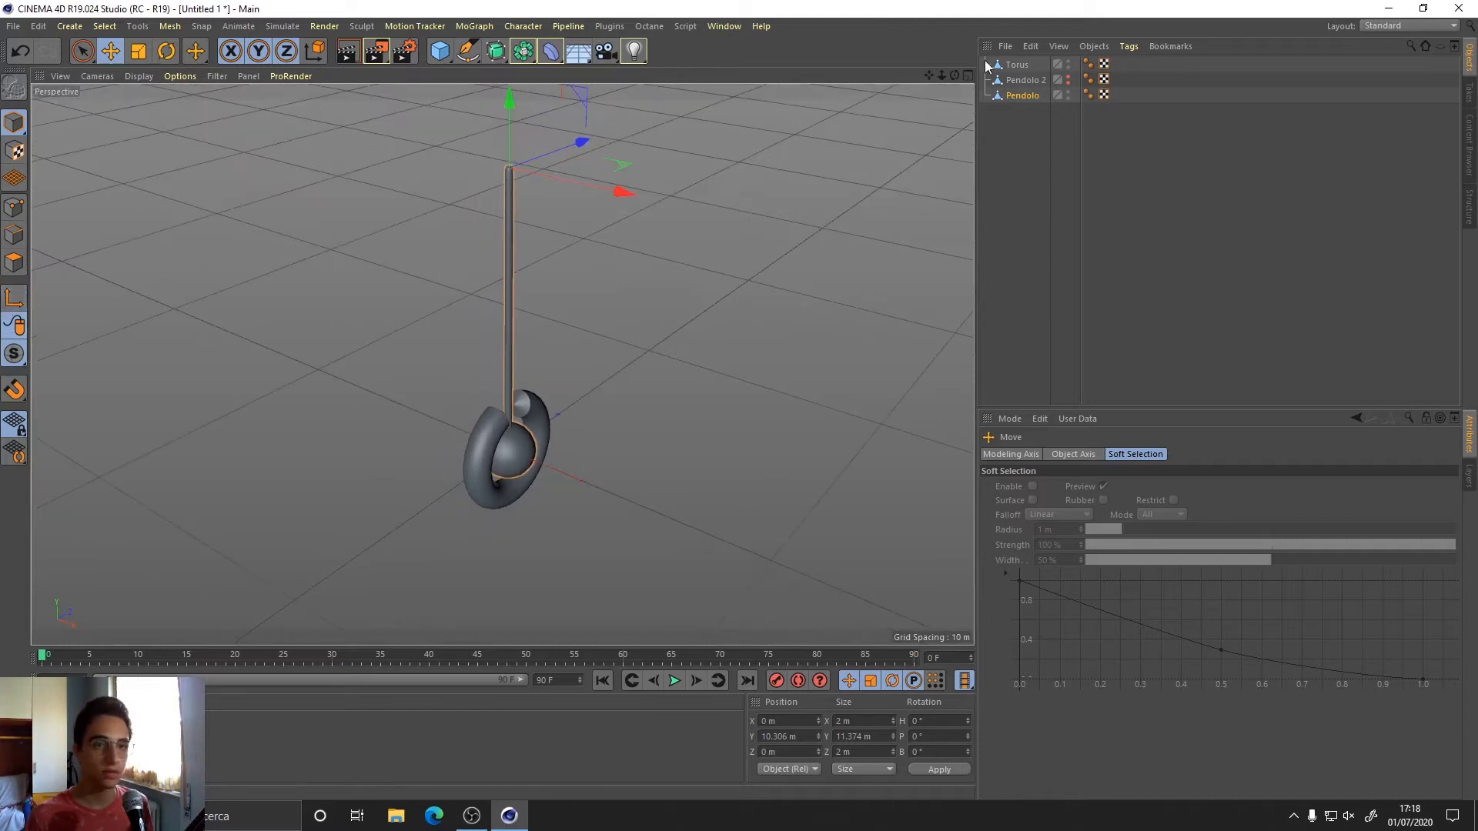
{"action": "left_click", "coordinate": [1020, 82]}
{"action": "key", "text": "Delete"}
Duplicate Pendolo with its new axis position and hide the duplicate.
{"action": "left_click", "coordinate": [1033, 83]}
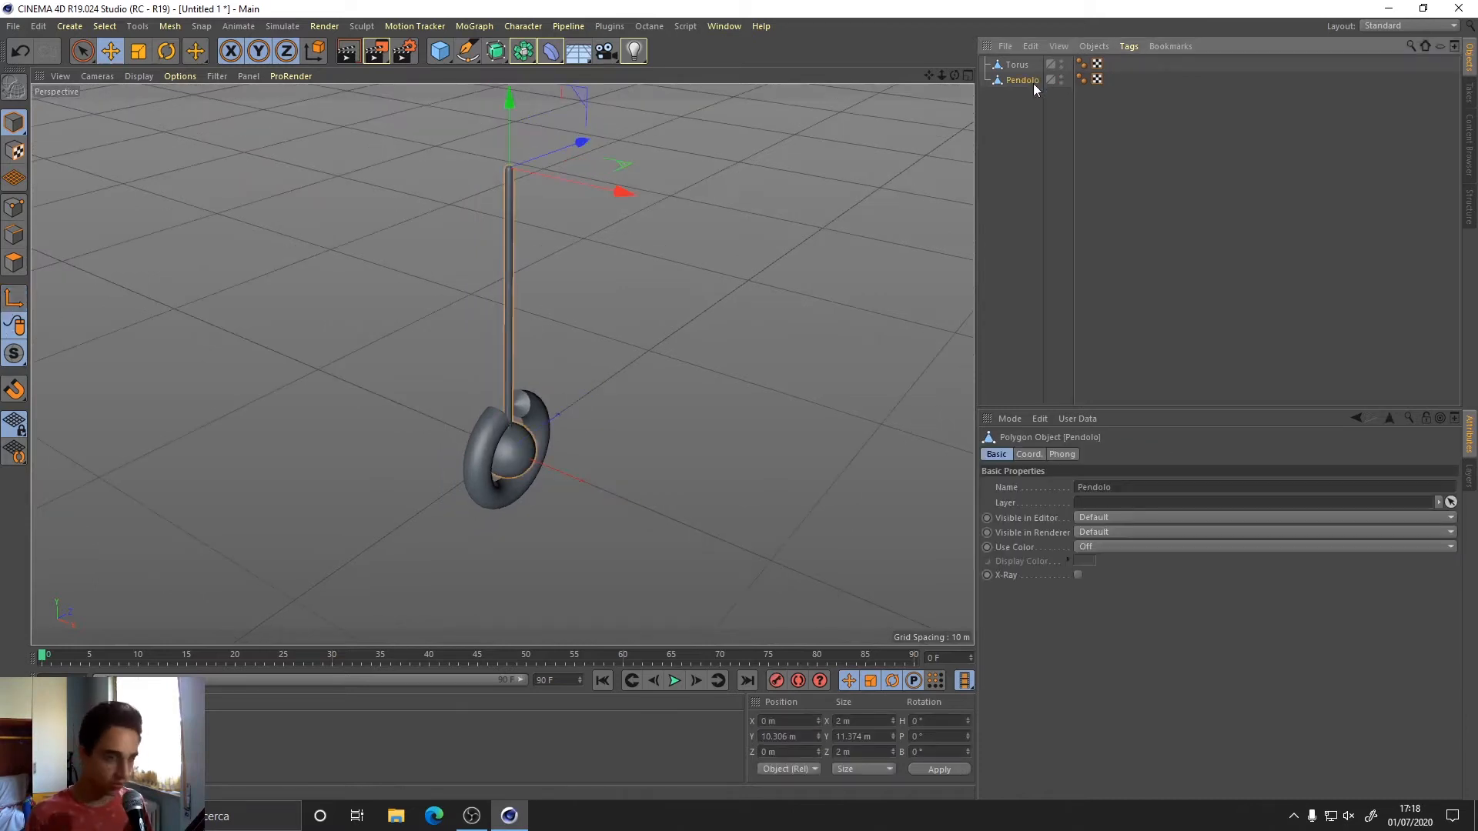
{"action": "left_click_drag", "start_coordinate": [1033, 84], "coordinate": [1031, 118], "text": "ctrl"}
{"action": "left_click_drag", "start_coordinate": [1023, 68], "coordinate": [1026, 88]}
{"action": "left_click", "coordinate": [1028, 120]}
{"action": "scroll", "coordinate": [834, 238], "scroll_direction": "down", "scroll_amount": 1}
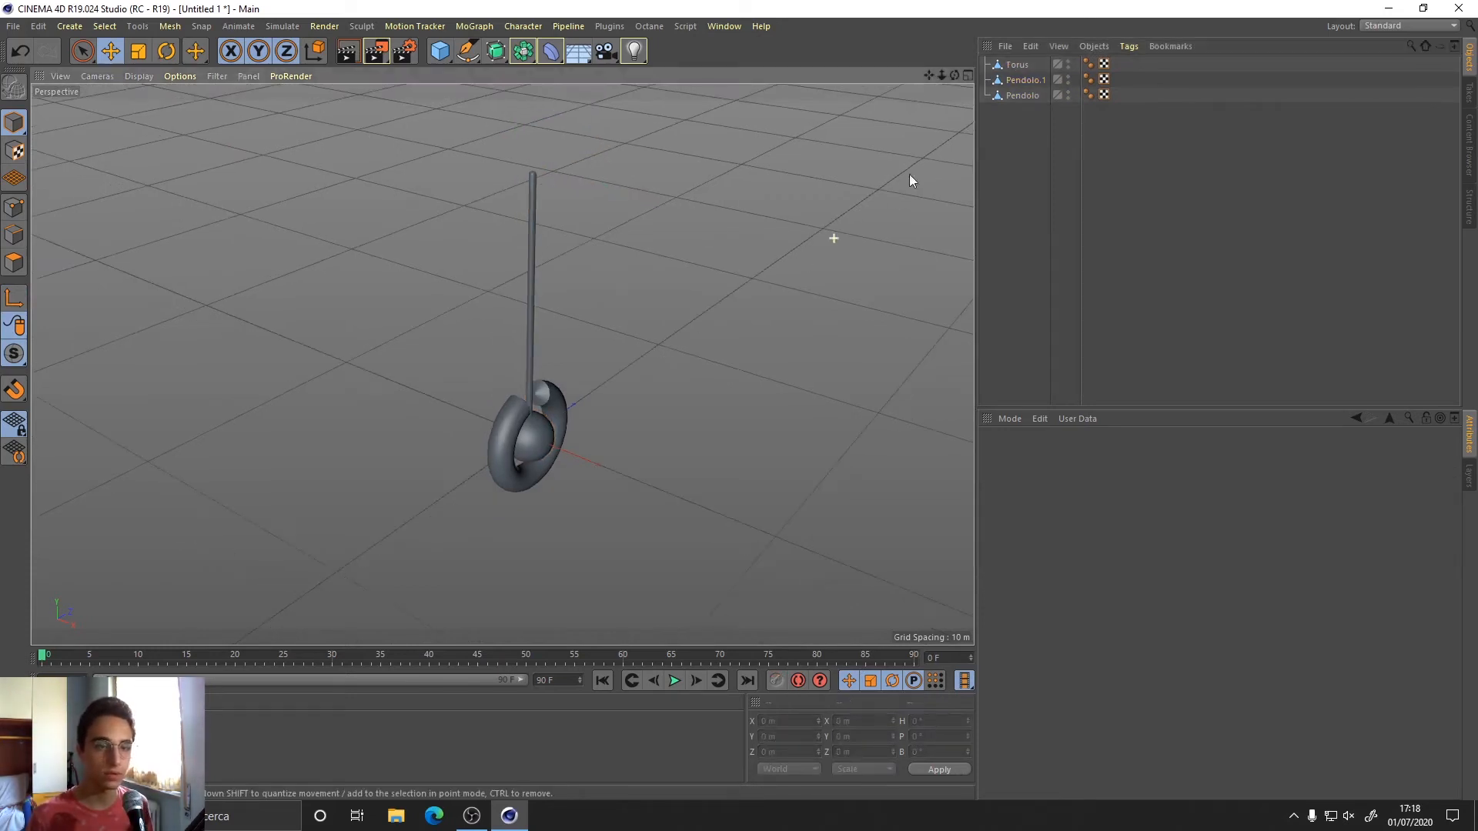
{"action": "left_click", "coordinate": [1067, 83]}
{"action": "scroll", "coordinate": [649, 246], "scroll_direction": "up", "scroll_amount": 1}
{"action": "scroll", "coordinate": [658, 257], "scroll_direction": "up", "scroll_amount": 2}
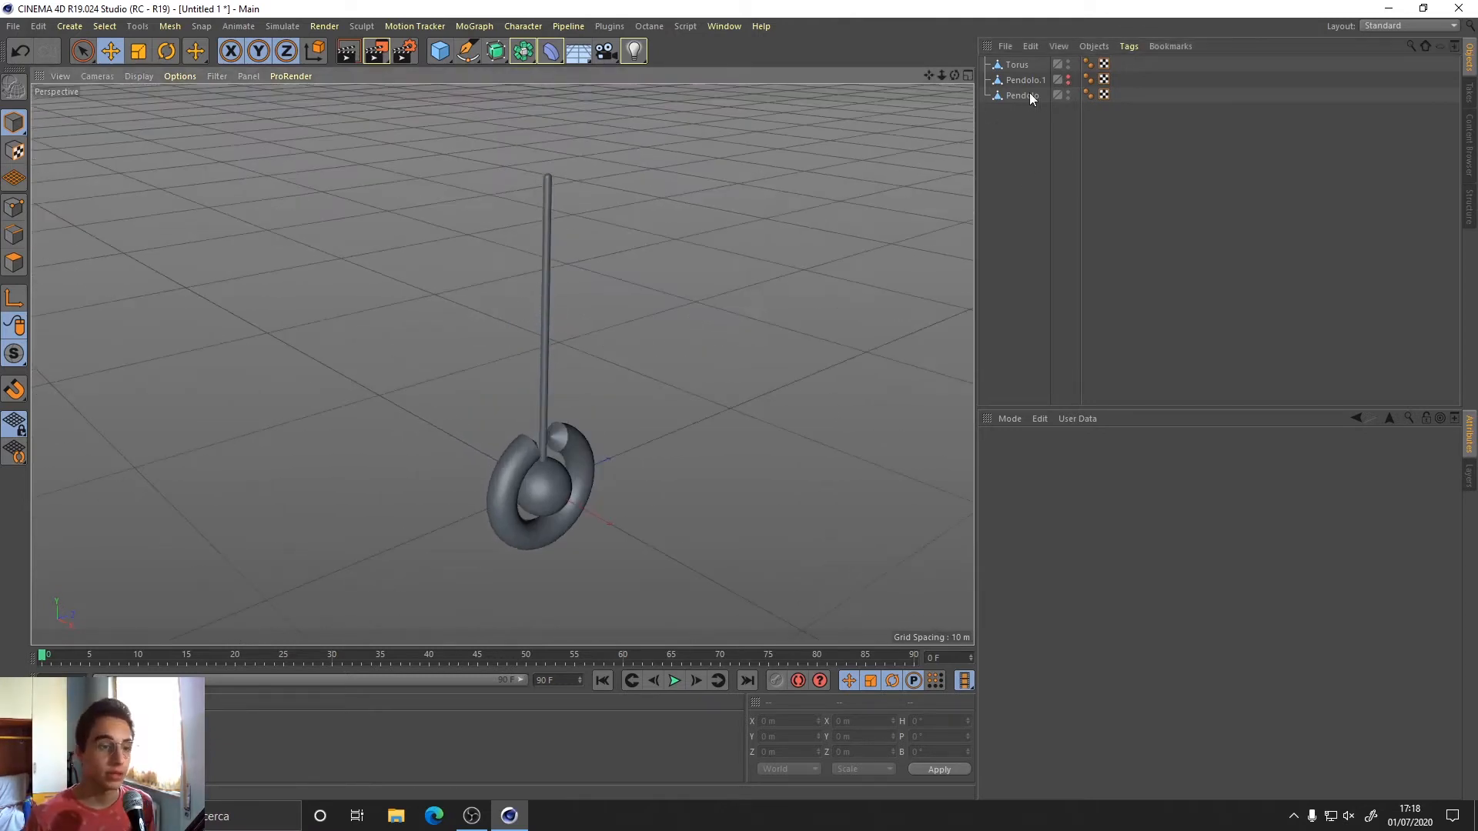
Rotate Pendolo to 30° in bank and record a keyframe for it at frame 0.
{"action": "left_click", "coordinate": [1023, 96]}
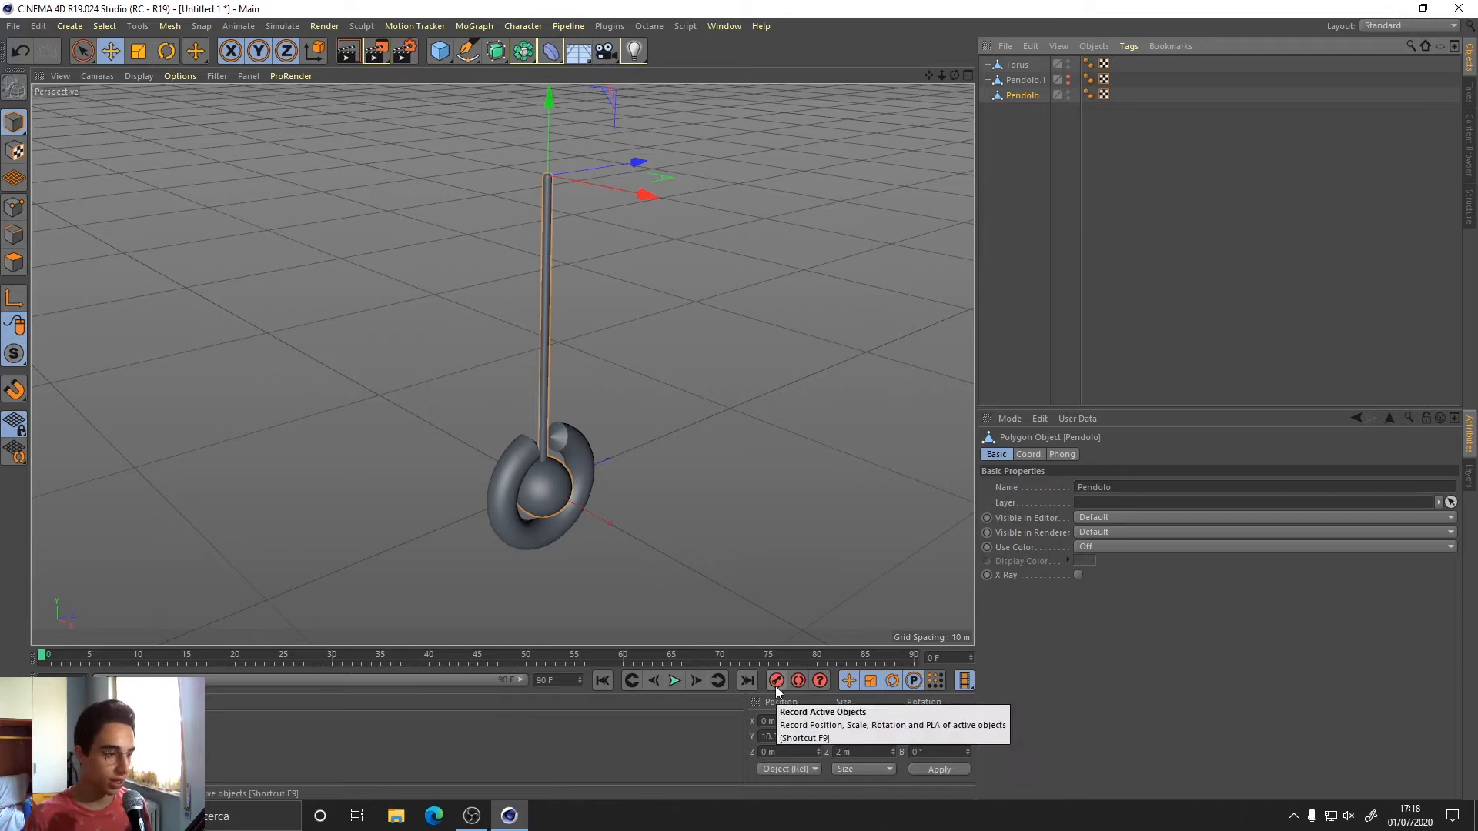
{"action": "left_click", "coordinate": [167, 51]}
{"action": "left_click_drag", "start_coordinate": [562, 212], "coordinate": [614, 198]}
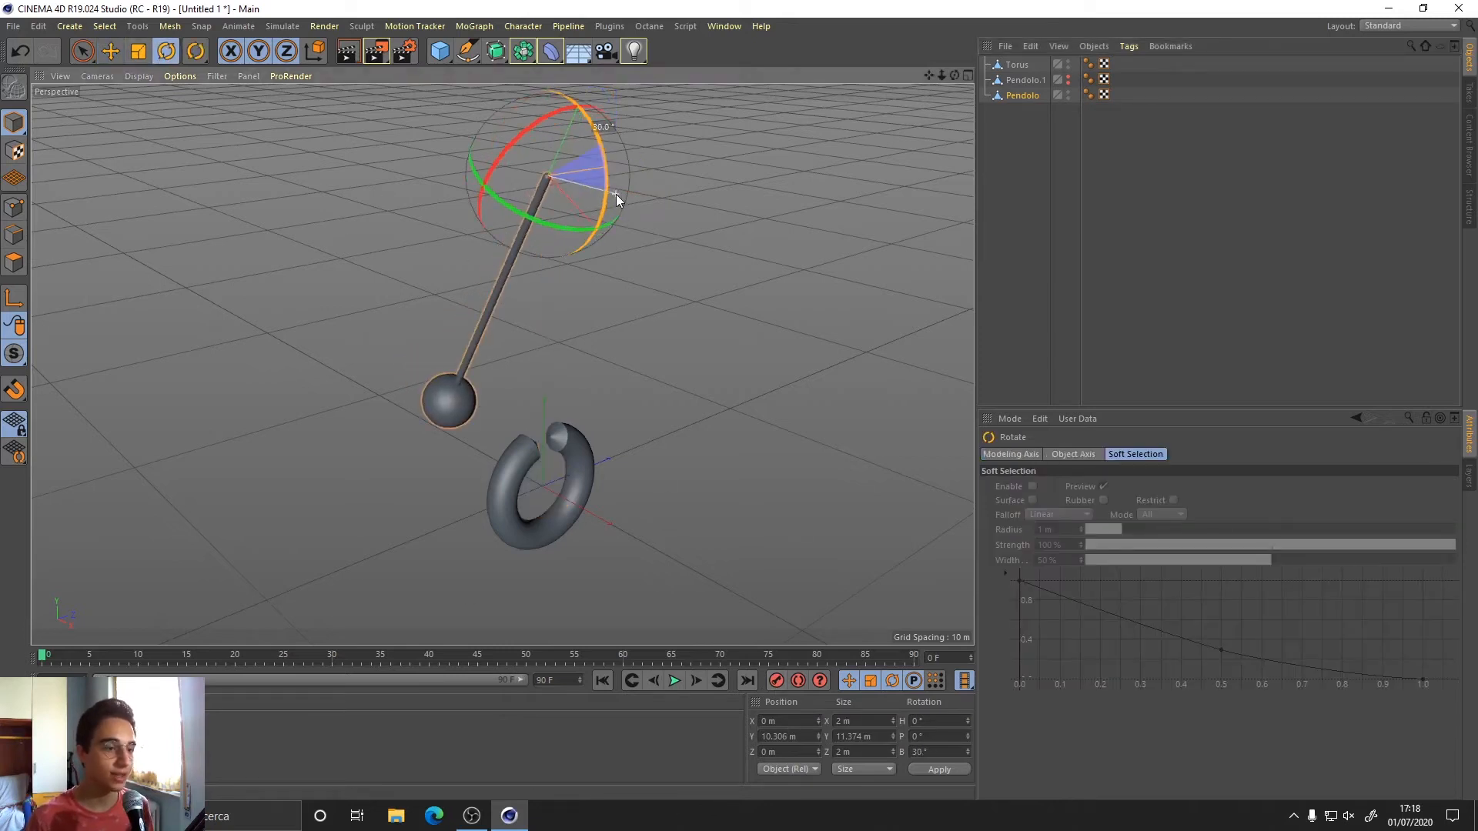
{"action": "left_click", "coordinate": [778, 680]}
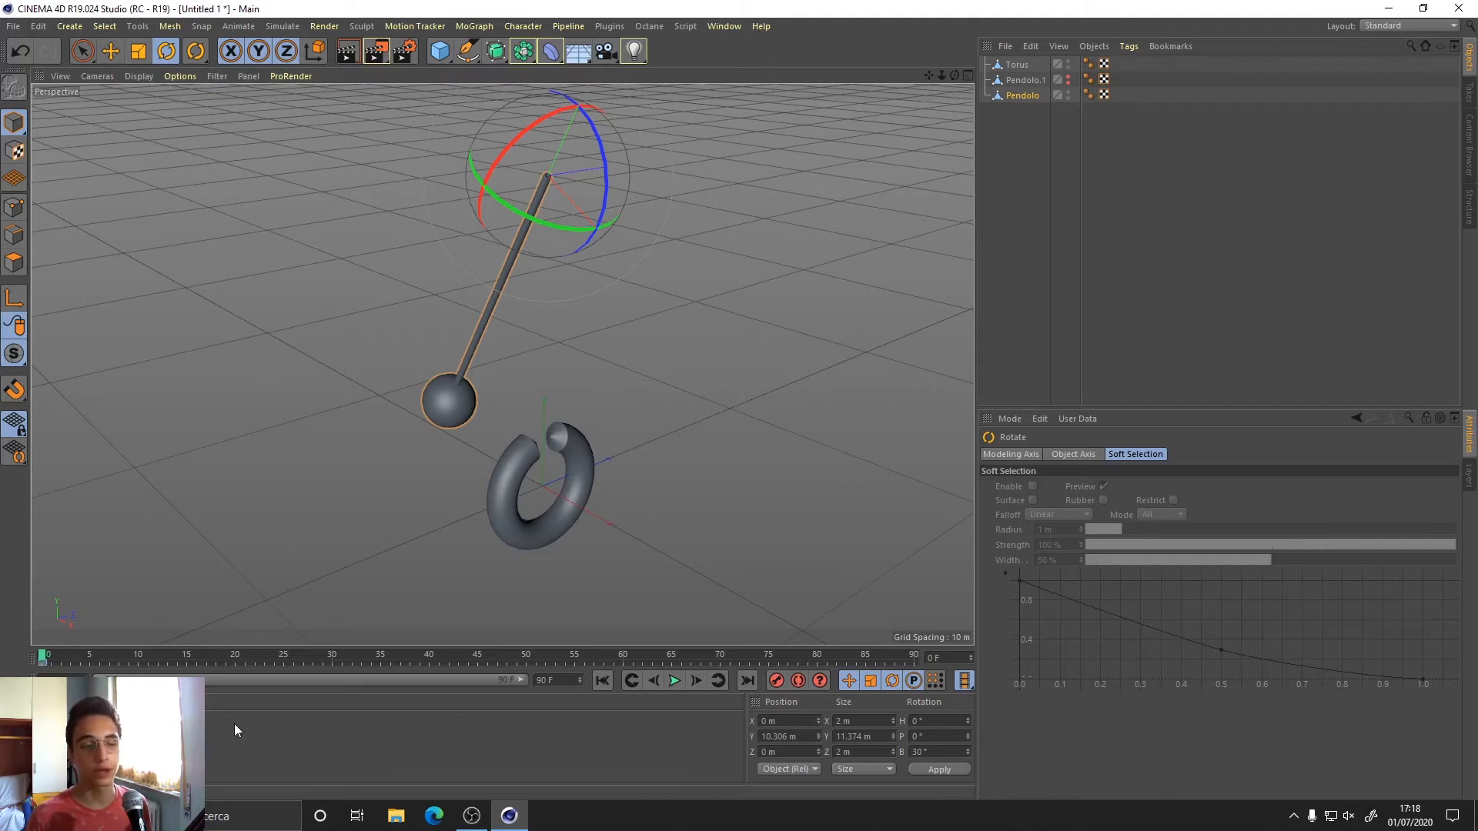
Rotate Pendolo to -30° in bank at frame 60, record a keyframe and play the swing from frame 0.
{"action": "left_click_drag", "start_coordinate": [599, 660], "coordinate": [624, 660]}
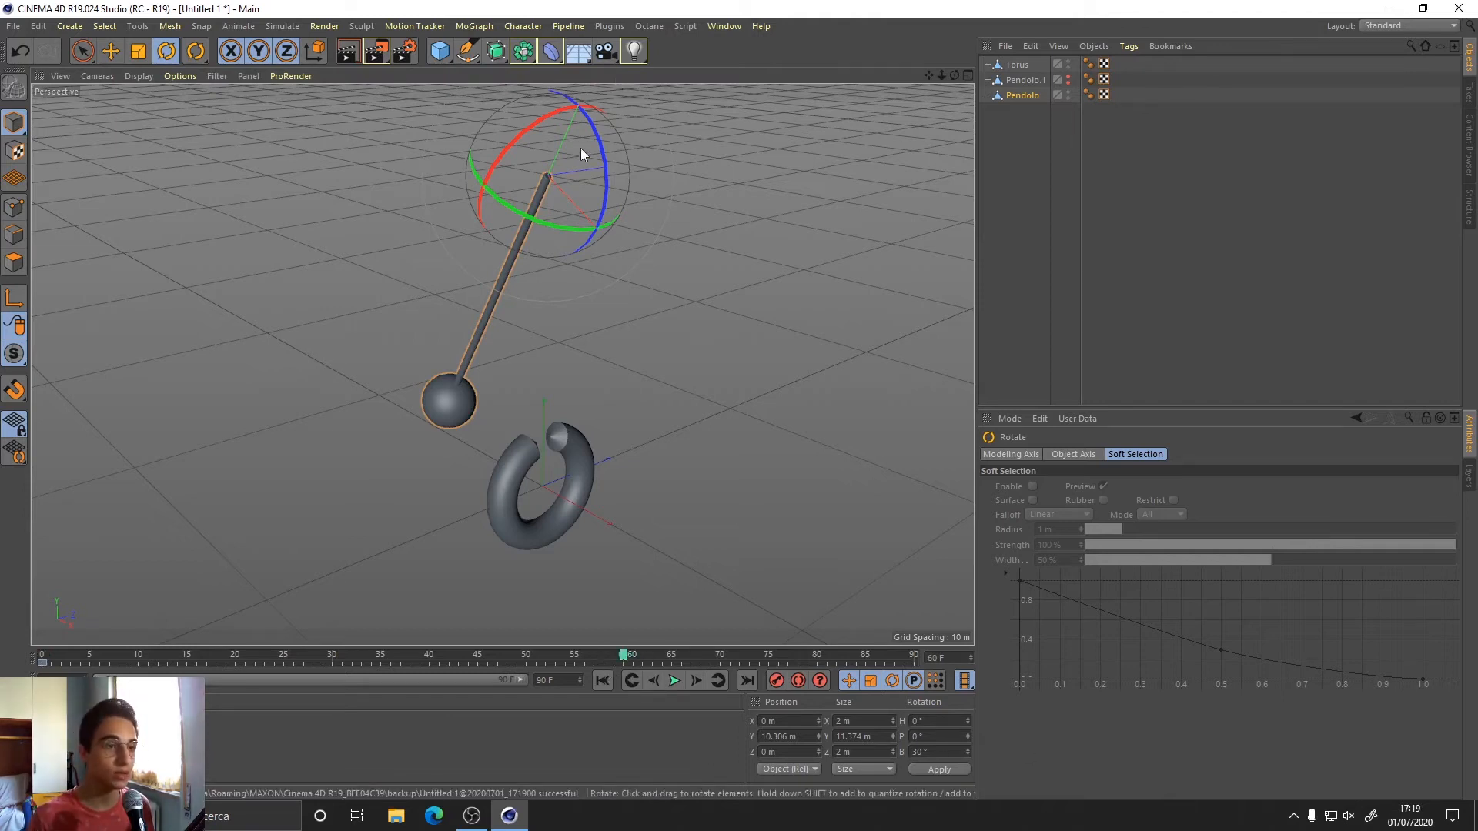
{"action": "left_click_drag", "start_coordinate": [600, 168], "coordinate": [558, 111]}
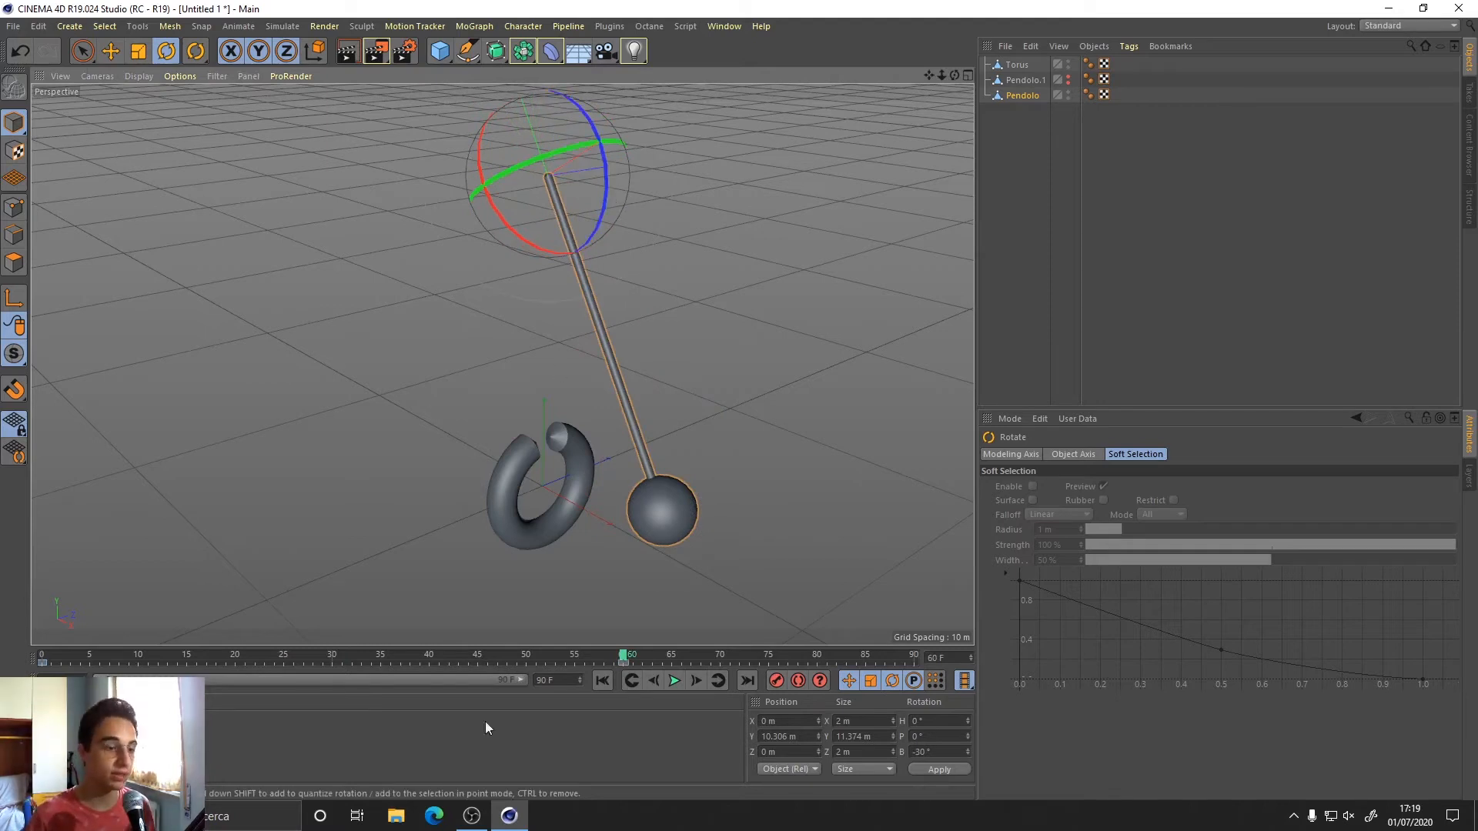
{"action": "left_click_drag", "start_coordinate": [626, 661], "coordinate": [42, 661]}
{"action": "left_click", "coordinate": [673, 682]}
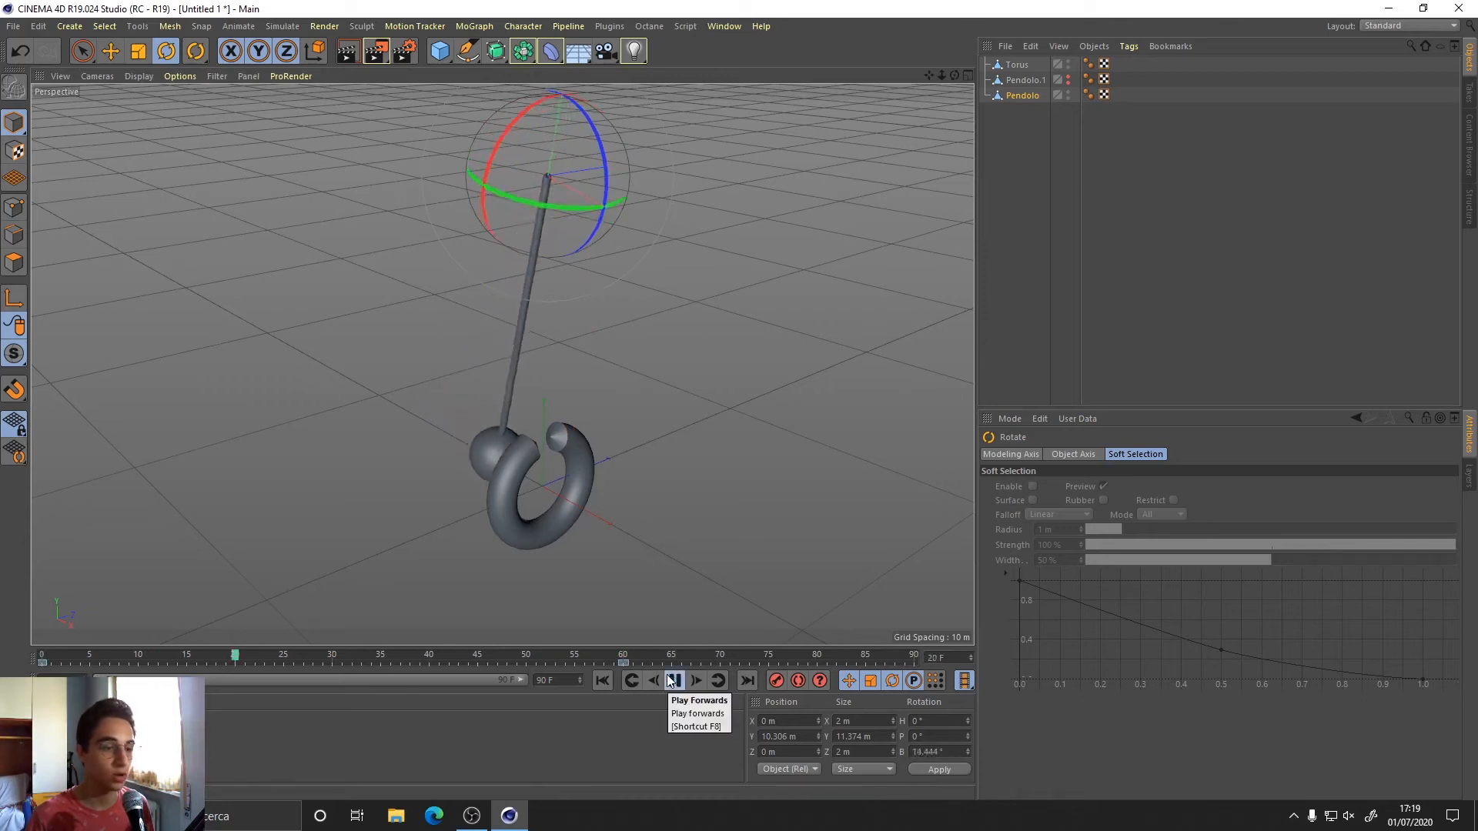
Set the animation length to 240 frames and extend the visible timeline range to about frame 176.
{"action": "left_click", "coordinate": [548, 679]}
{"action": "type", "text": "240"}
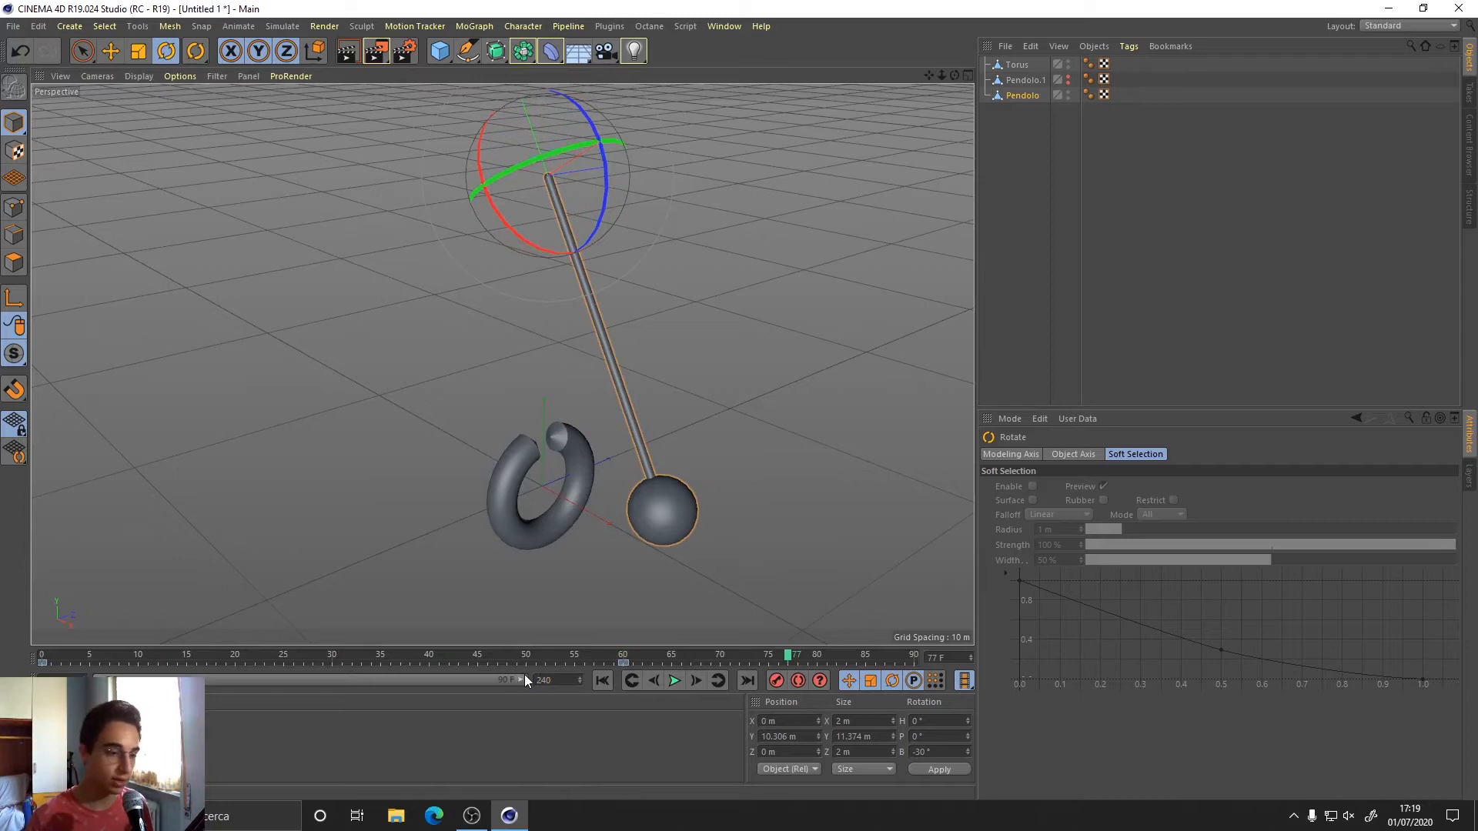
{"action": "key", "text": "Return"}
{"action": "left_click_drag", "start_coordinate": [260, 677], "coordinate": [413, 680]}
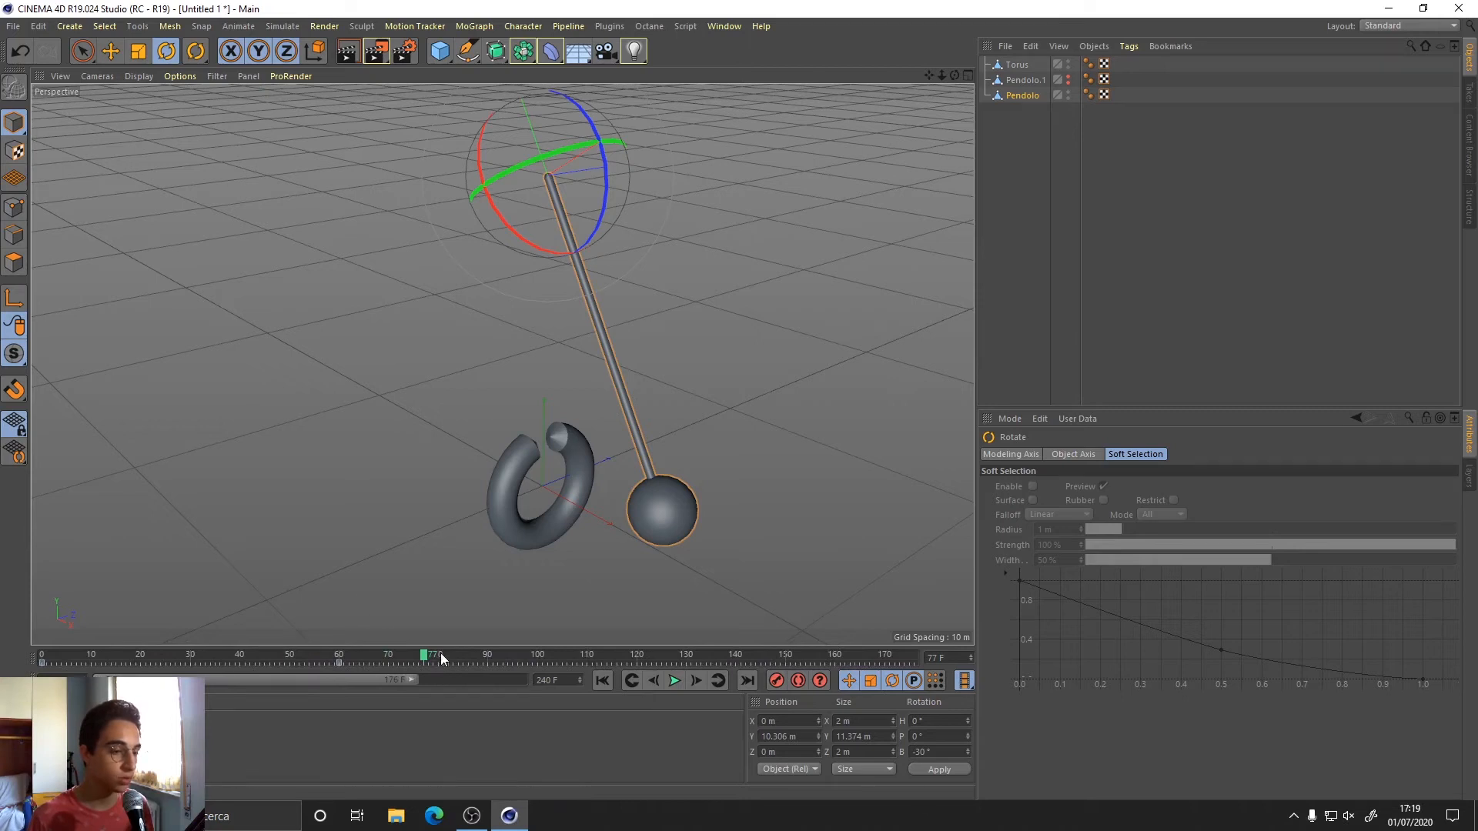
Copy Pendolo's frame 0 keyframe to frame 120 and play the animation from the start.
{"action": "left_click_drag", "start_coordinate": [341, 653], "coordinate": [239, 654]}
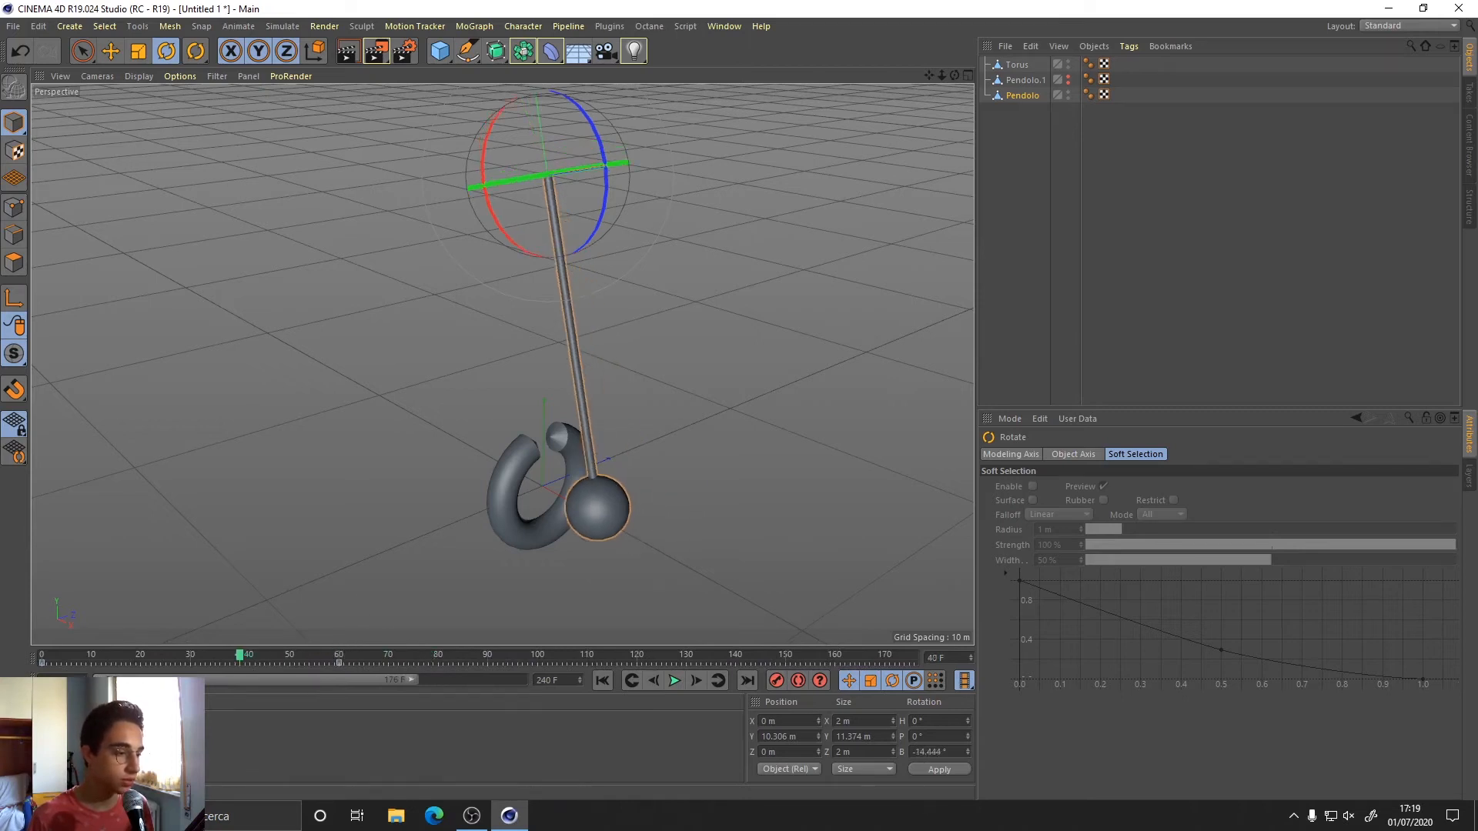
{"action": "left_click", "coordinate": [42, 662]}
{"action": "left_click_drag", "start_coordinate": [113, 654], "coordinate": [639, 664]}
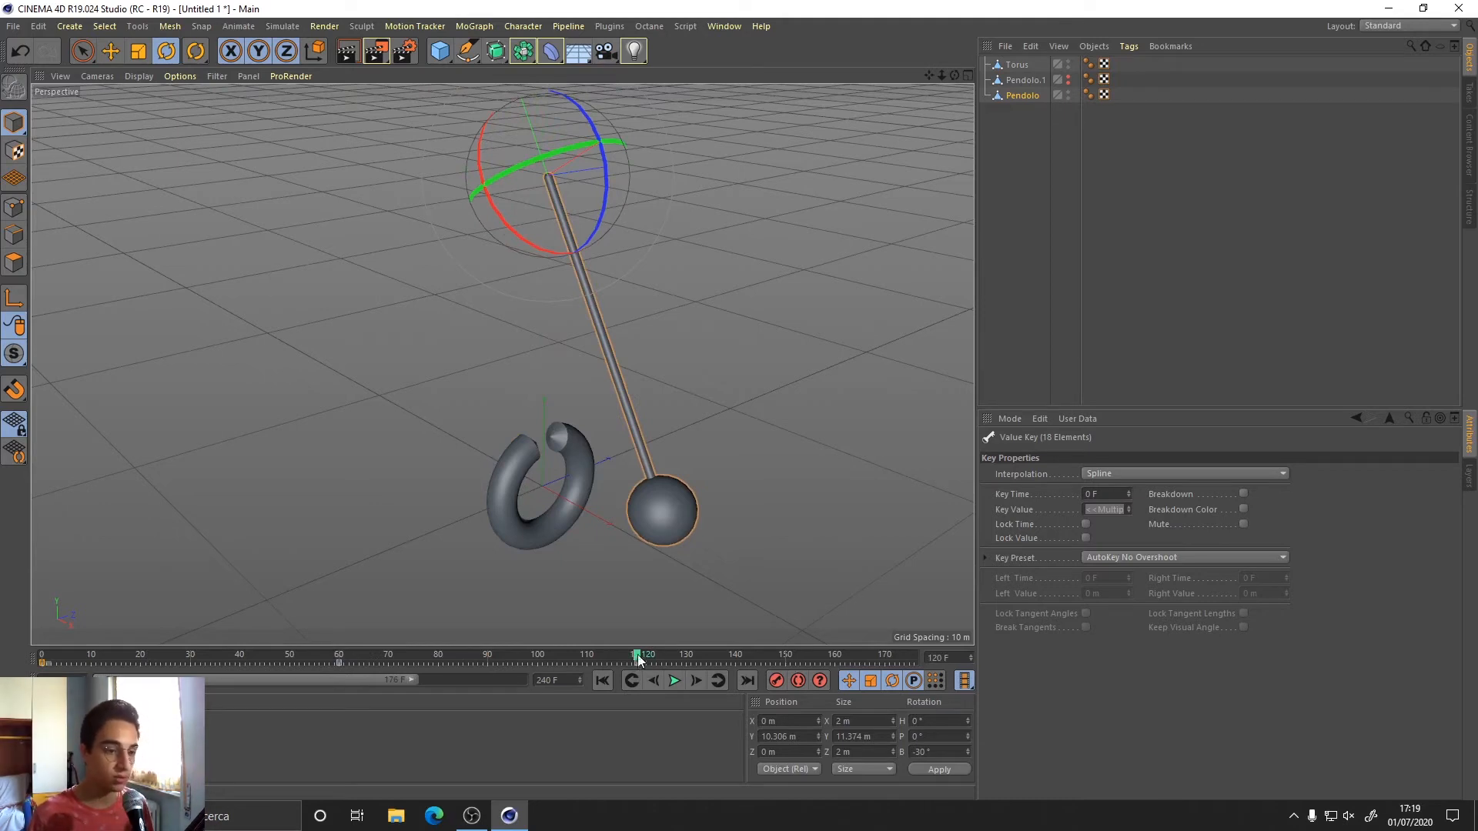
{"action": "left_click", "coordinate": [603, 680]}
{"action": "left_click", "coordinate": [681, 681]}
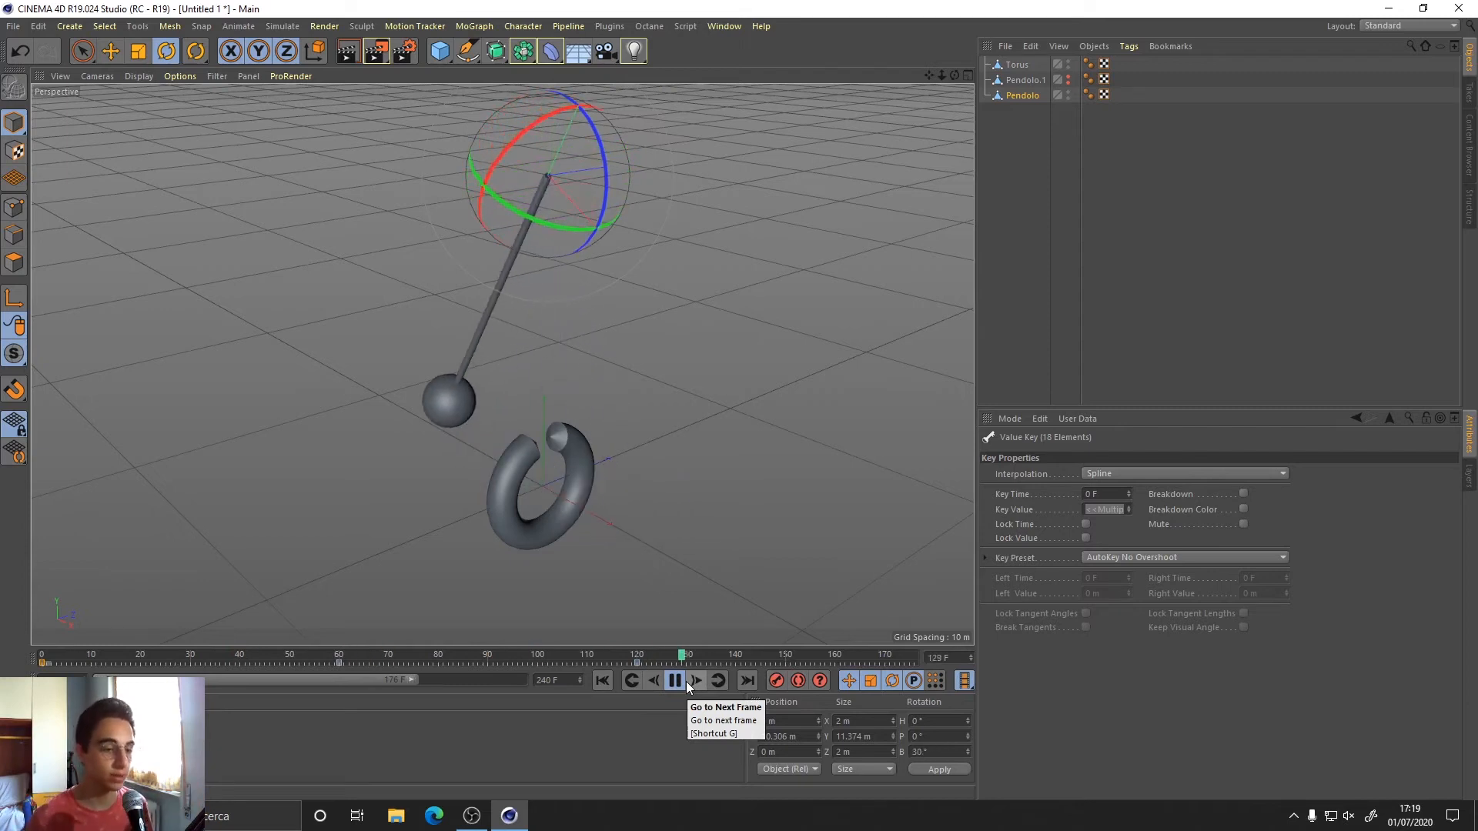
{"action": "left_click", "coordinate": [686, 682]}
Copy Pendolo's frame 60 keyframe to frame 180.
{"action": "left_click", "coordinate": [339, 662]}
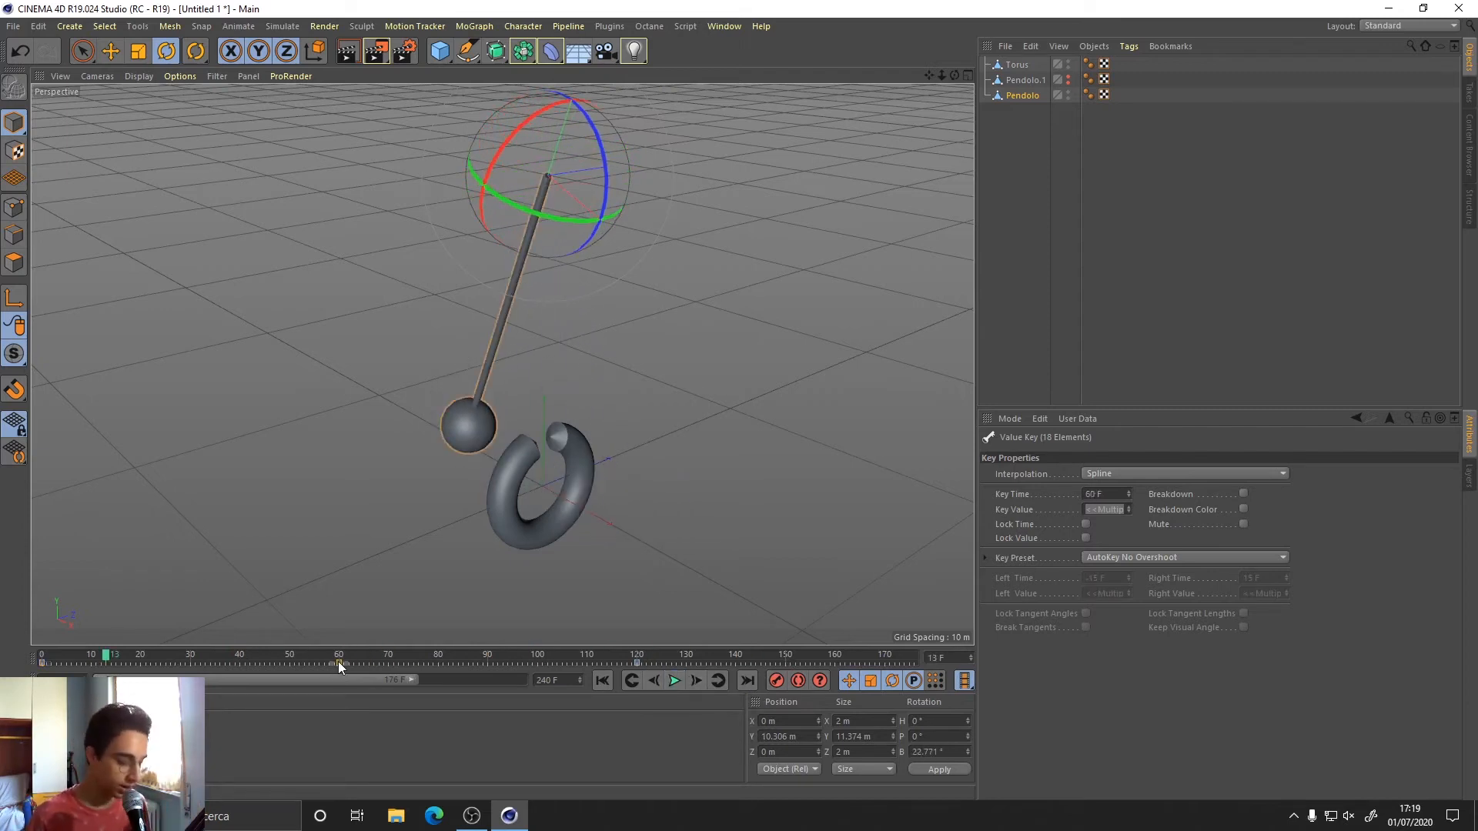
{"action": "left_click_drag", "start_coordinate": [330, 655], "coordinate": [736, 676]}
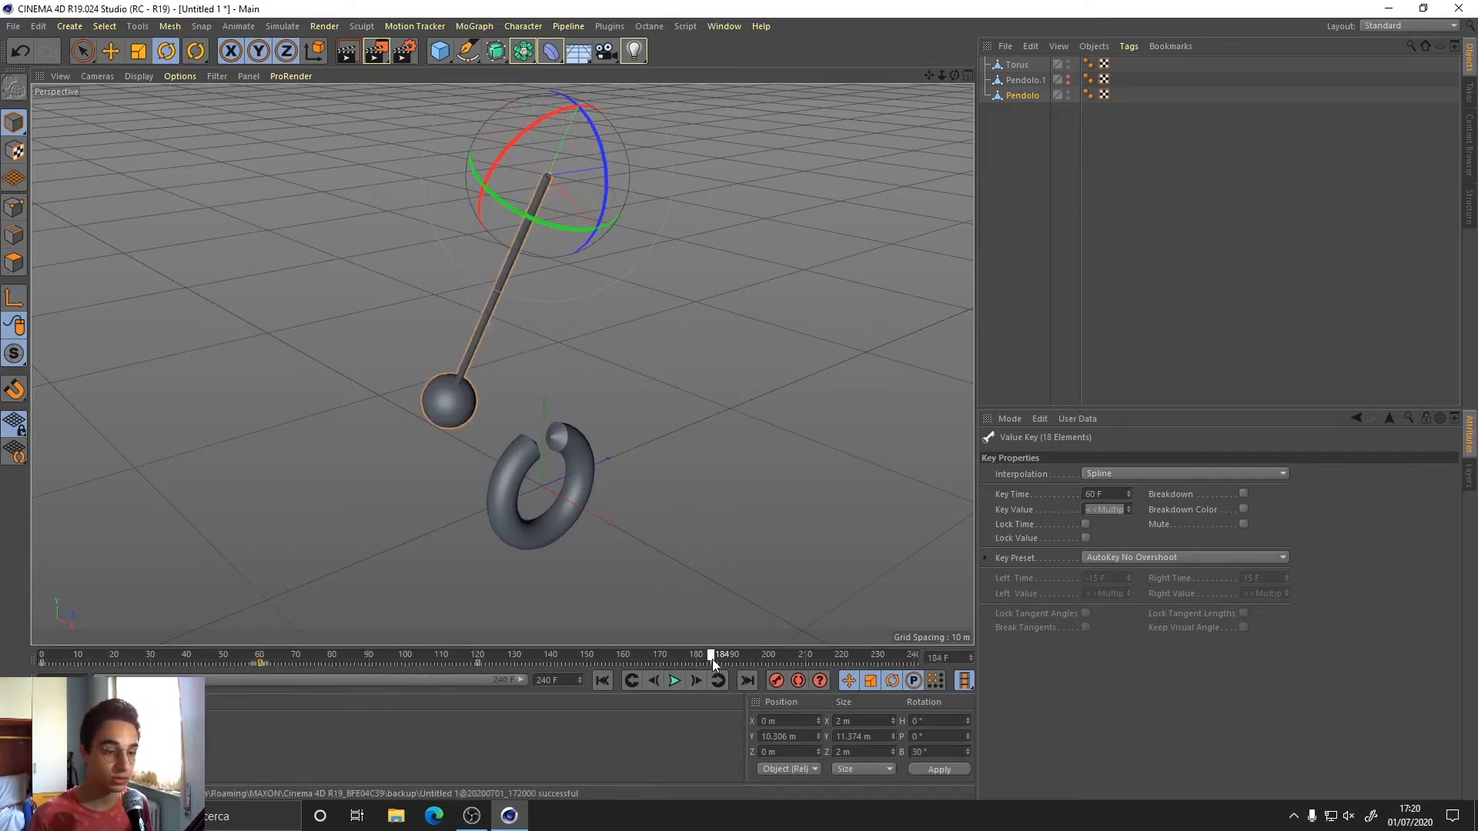
{"action": "left_click_drag", "start_coordinate": [706, 656], "coordinate": [696, 656]}
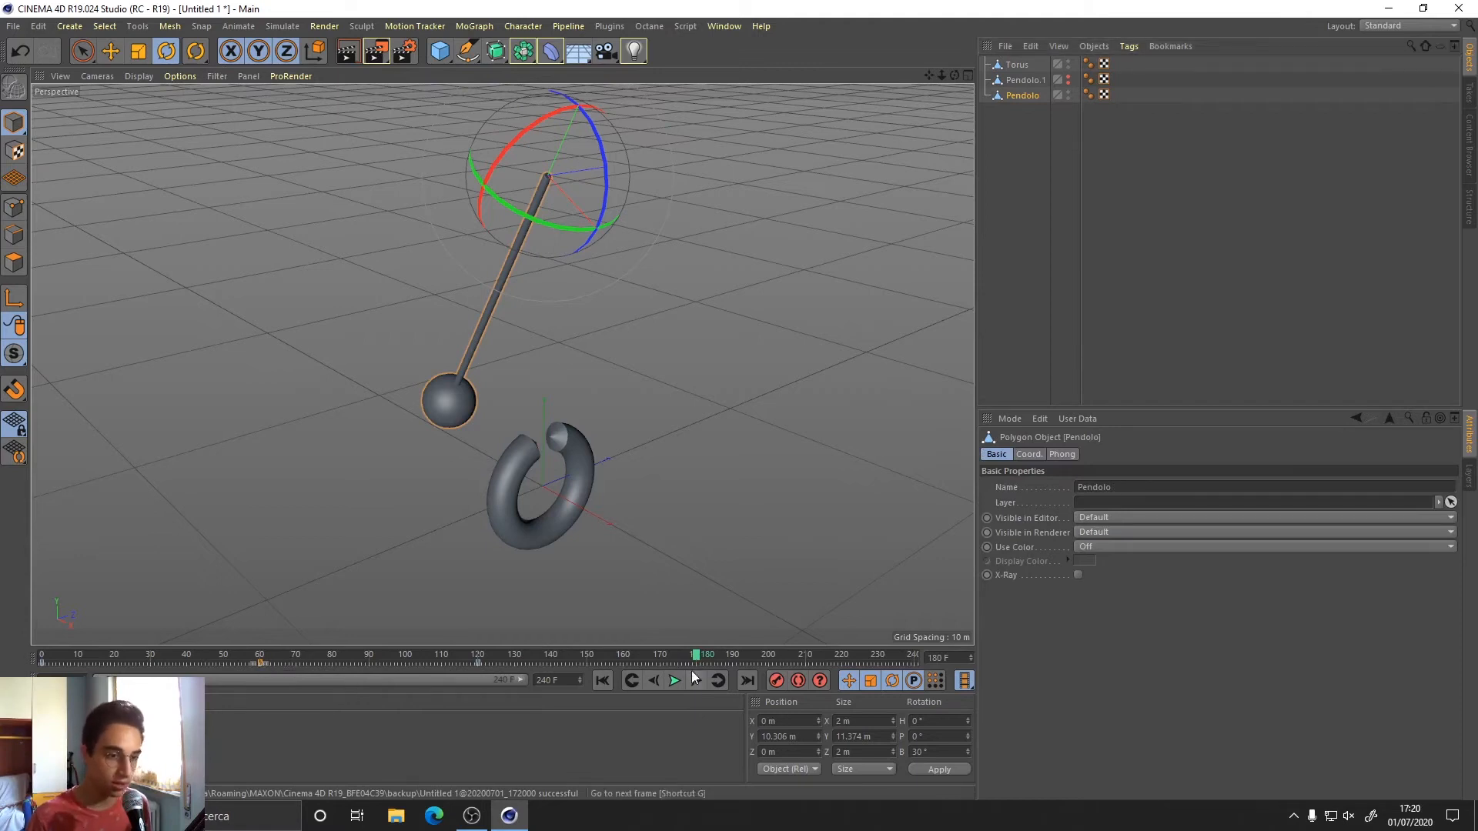
{"action": "key", "text": "ctrl+v"}
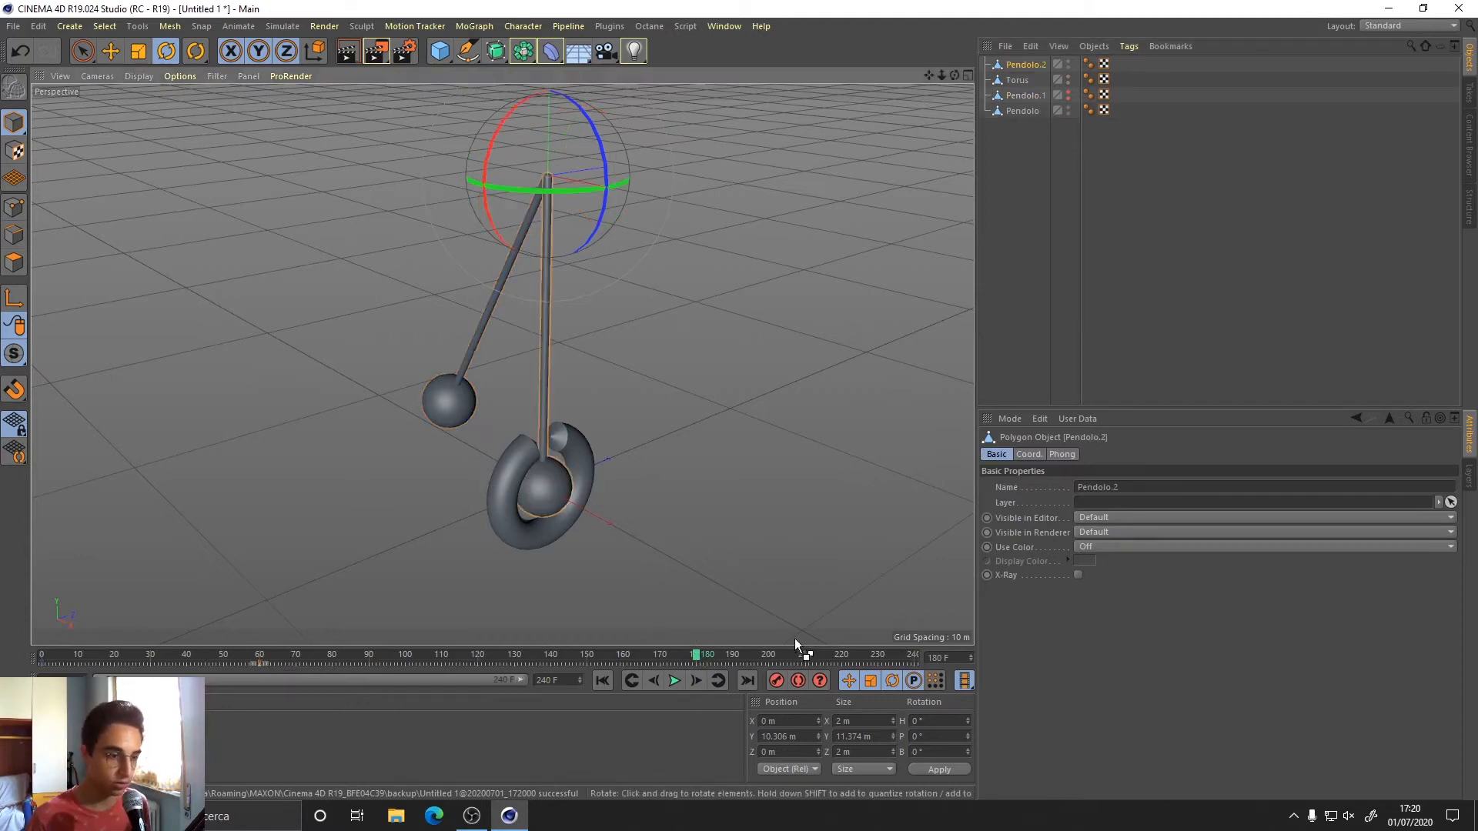
{"action": "key", "text": "ctrl+z"}
{"action": "right_click", "coordinate": [695, 654]}
{"action": "left_click", "coordinate": [694, 655]}
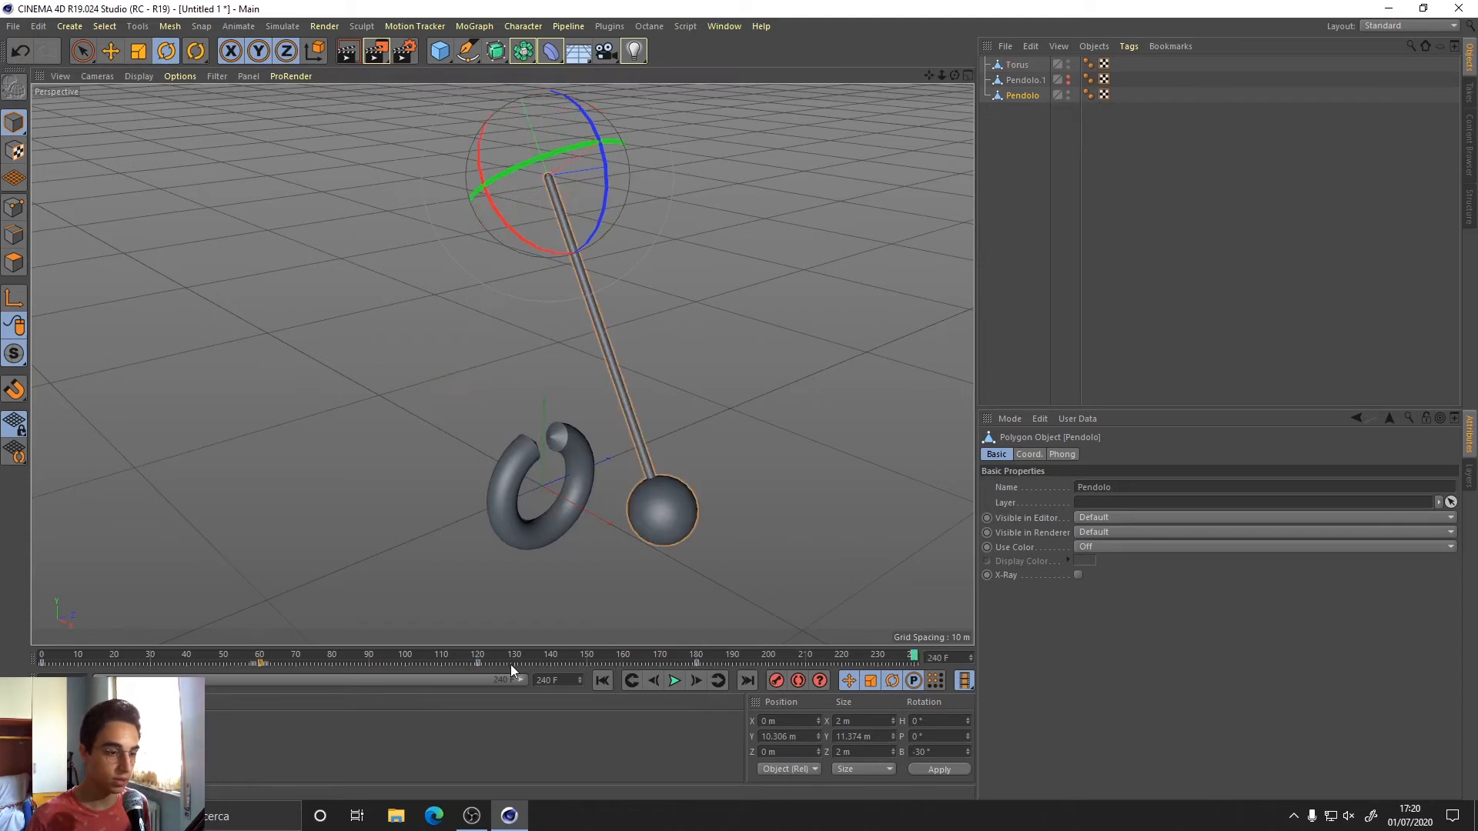
Copy Pendolo's frame 120 keyframe to frame 240 and play the animation.
{"action": "left_click", "coordinate": [477, 659]}
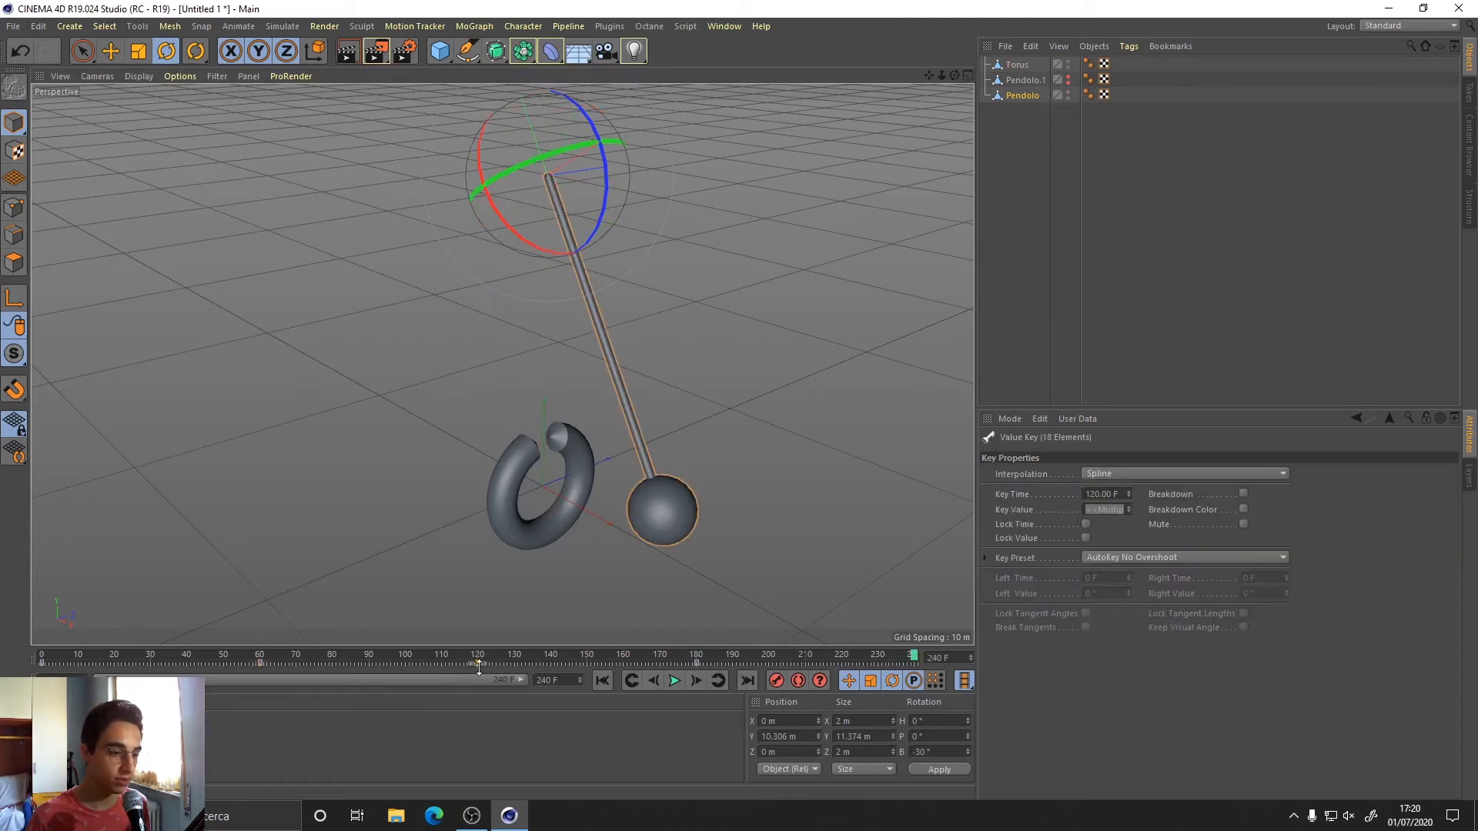
{"action": "right_click", "coordinate": [478, 662]}
{"action": "left_click", "coordinate": [469, 641]}
{"action": "right_click", "coordinate": [915, 656]}
{"action": "left_click", "coordinate": [869, 655]}
{"action": "left_click", "coordinate": [675, 680]}
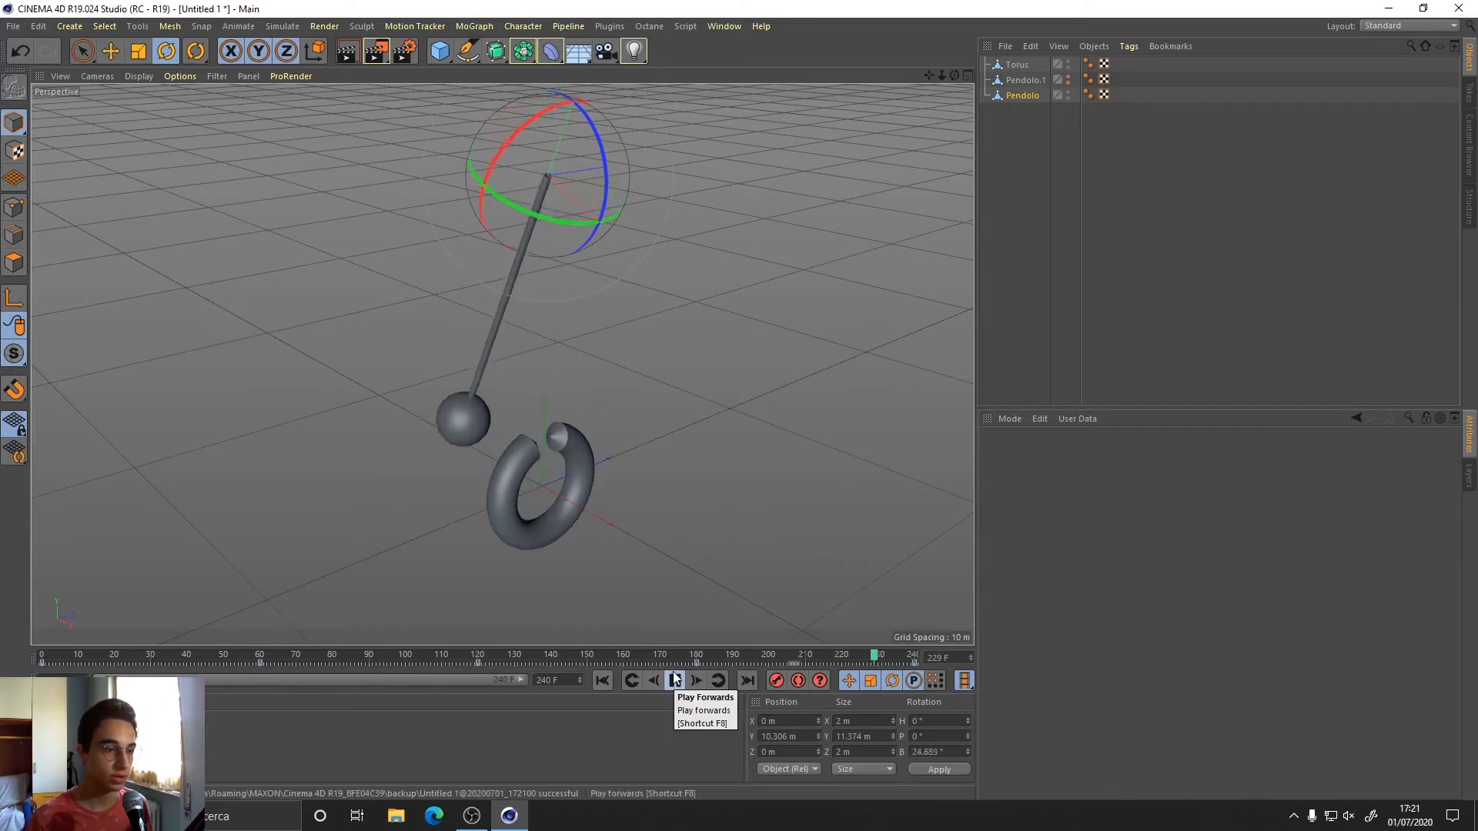
{"action": "left_click", "coordinate": [674, 681]}
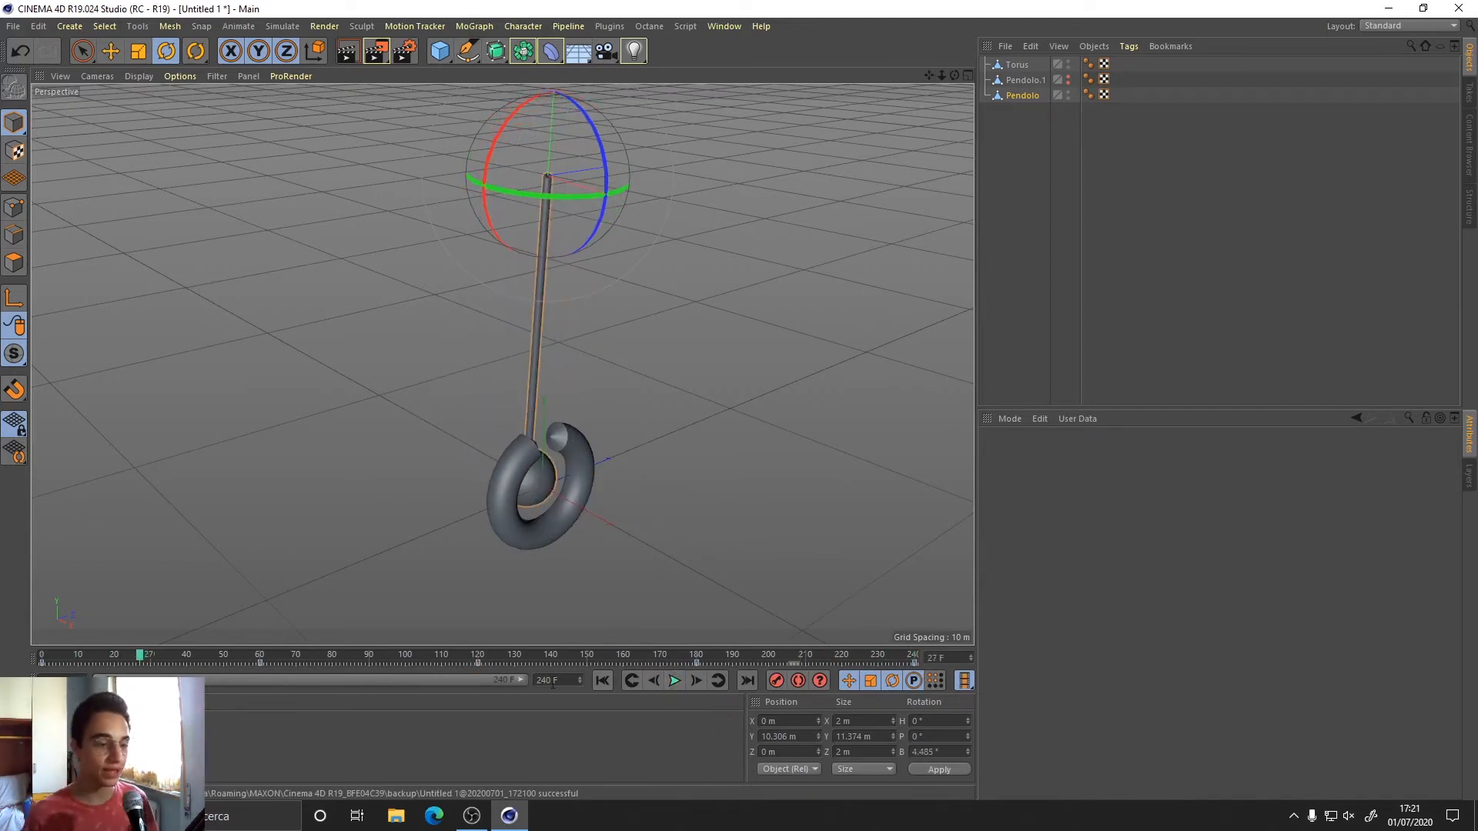
Show Pendolo.1 in the viewport and rotate it in pitch to one side for a keyframe at frame 0.
{"action": "left_click", "coordinate": [602, 682]}
{"action": "mouse_move", "coordinate": [43, 655]}
{"action": "left_mouse_down"}
{"action": "mouse_move", "coordinate": [162, 655]}
{"action": "mouse_move", "coordinate": [41, 656]}
{"action": "left_mouse_up"}
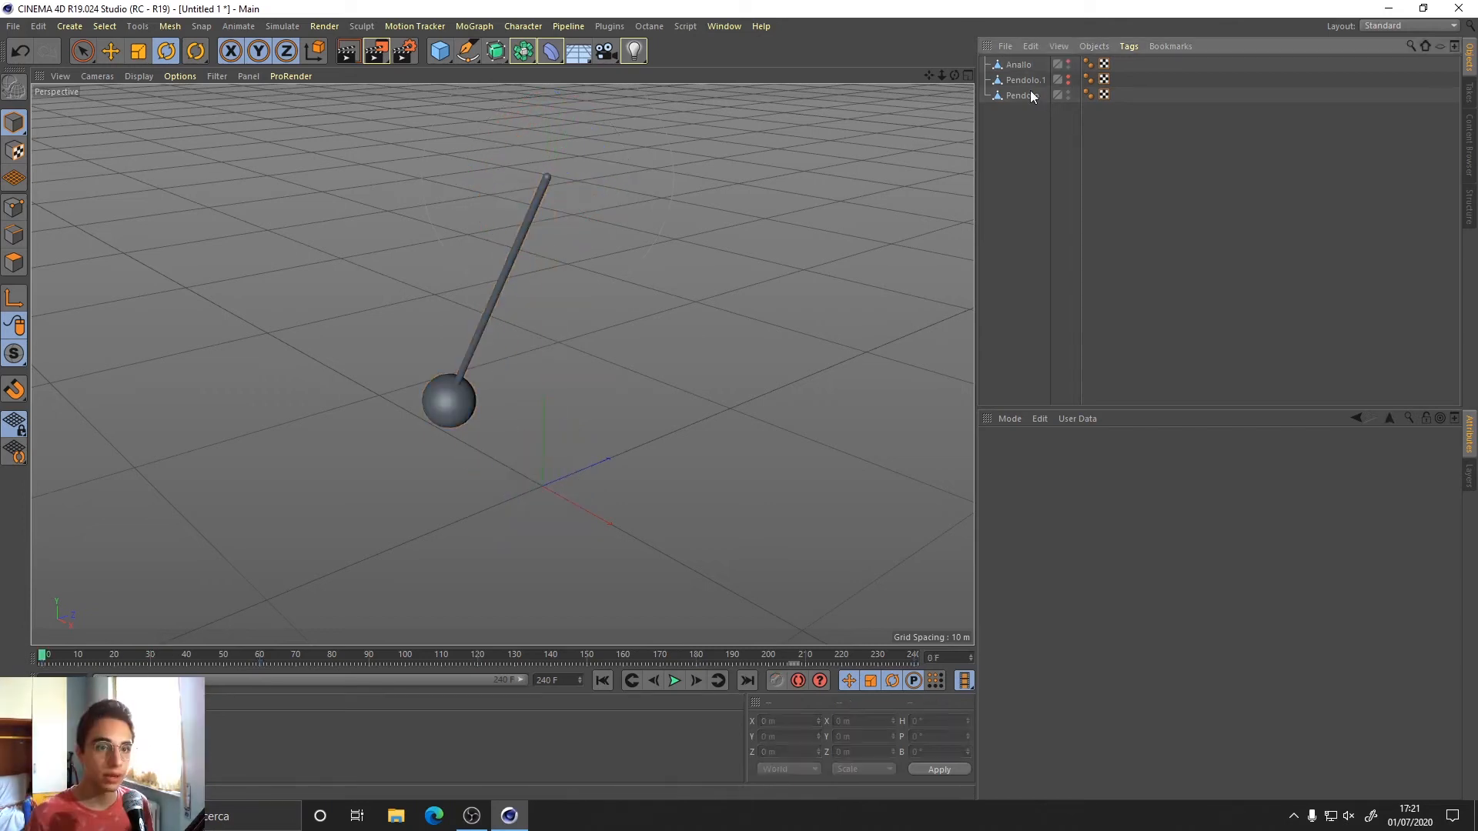
{"action": "left_click", "coordinate": [1031, 93]}
{"action": "left_click", "coordinate": [1038, 80]}
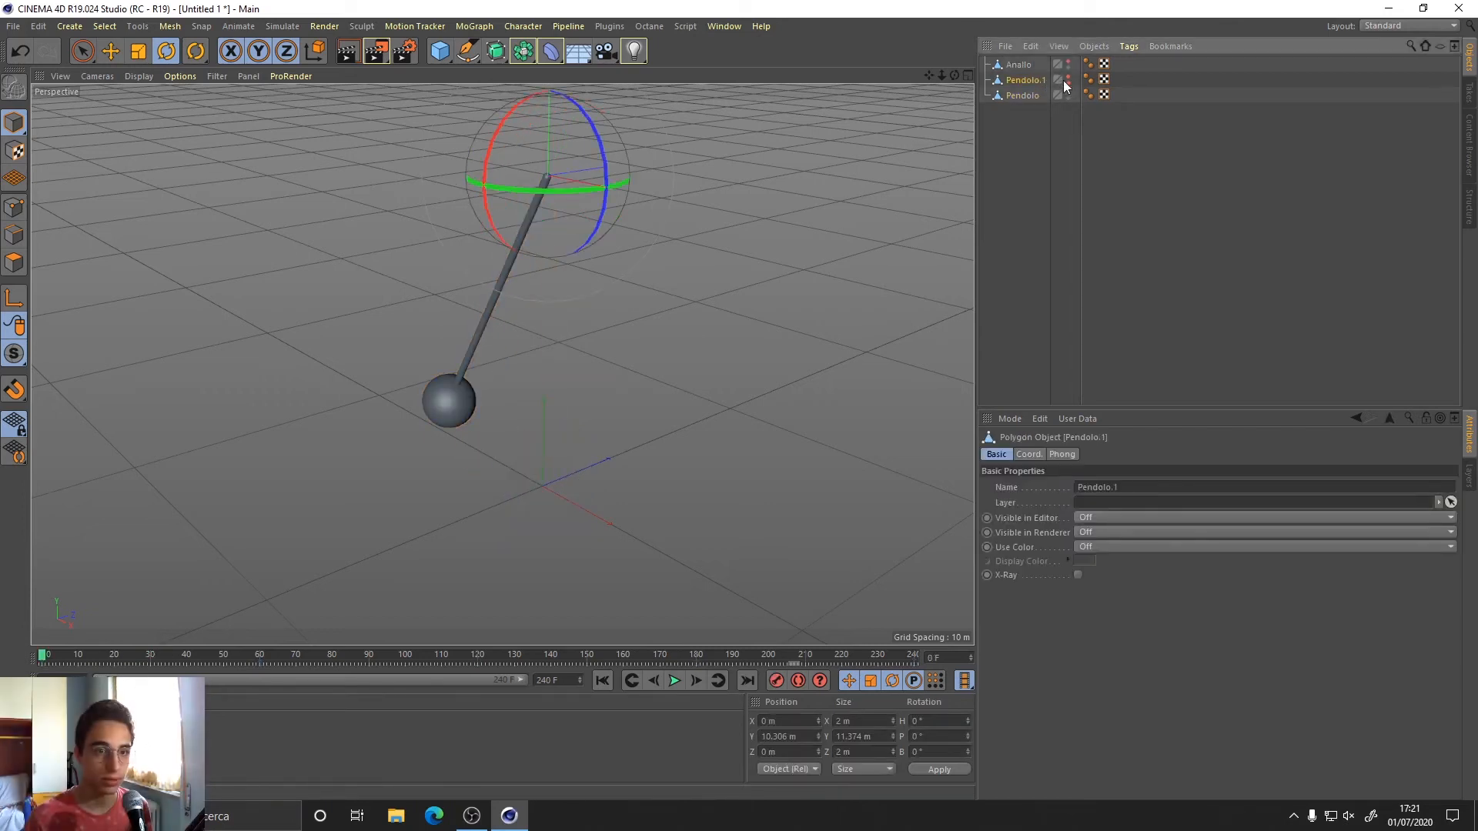
{"action": "left_click", "coordinate": [1068, 77]}
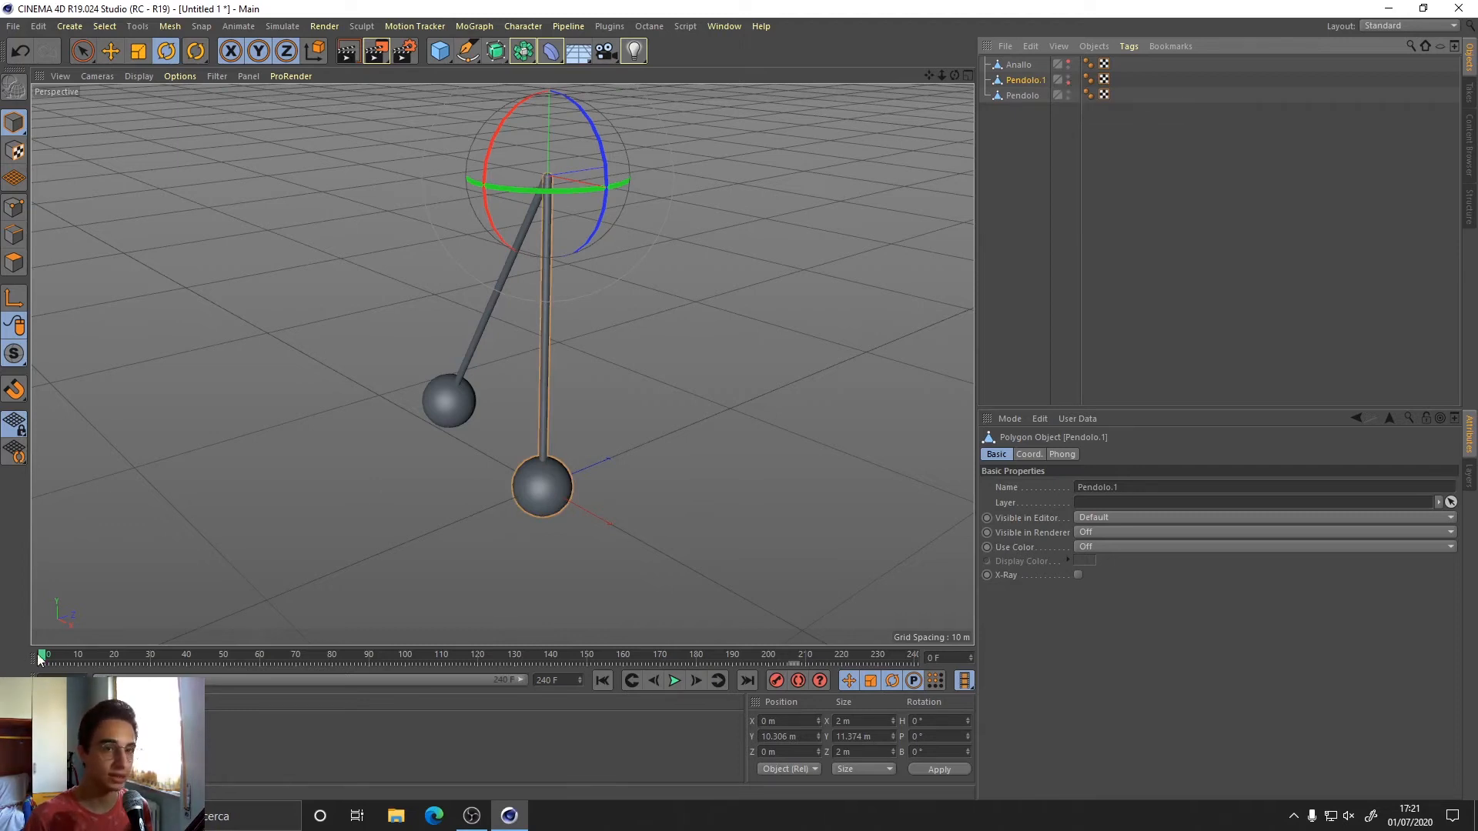
{"action": "left_click", "coordinate": [1028, 95]}
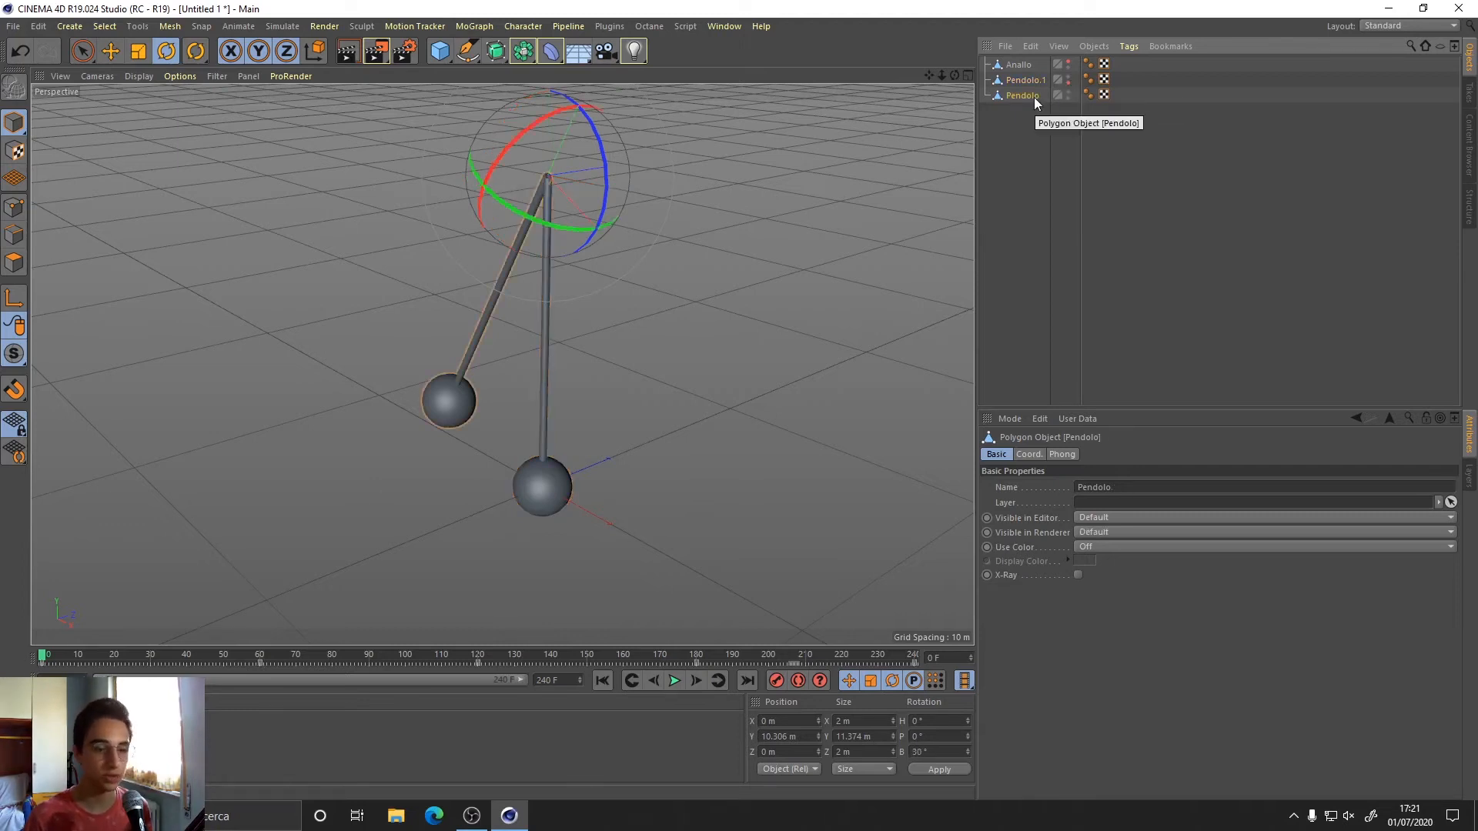
{"action": "left_click", "coordinate": [1032, 81]}
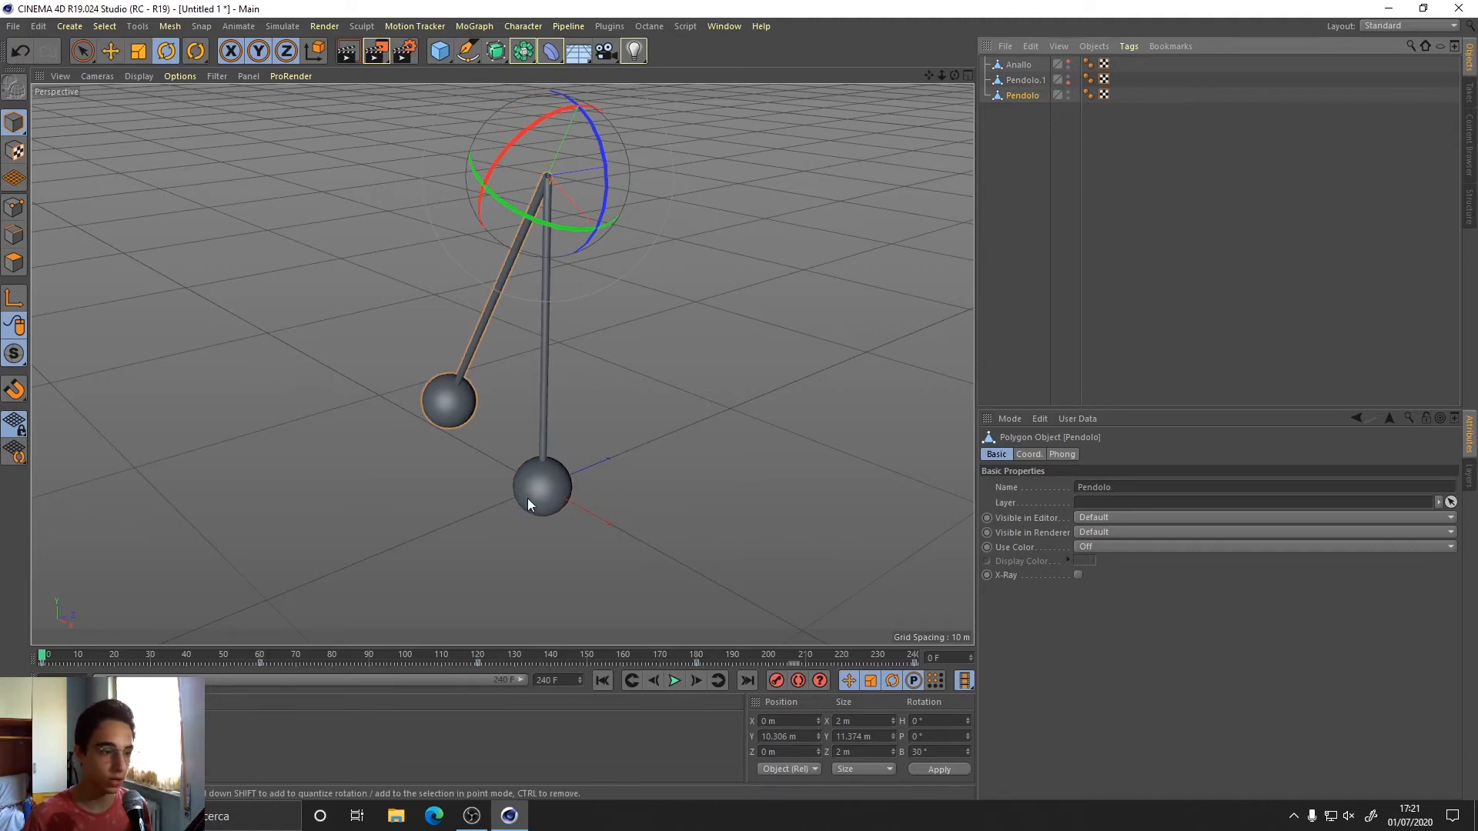
{"action": "left_click_drag", "start_coordinate": [495, 171], "coordinate": [699, 348]}
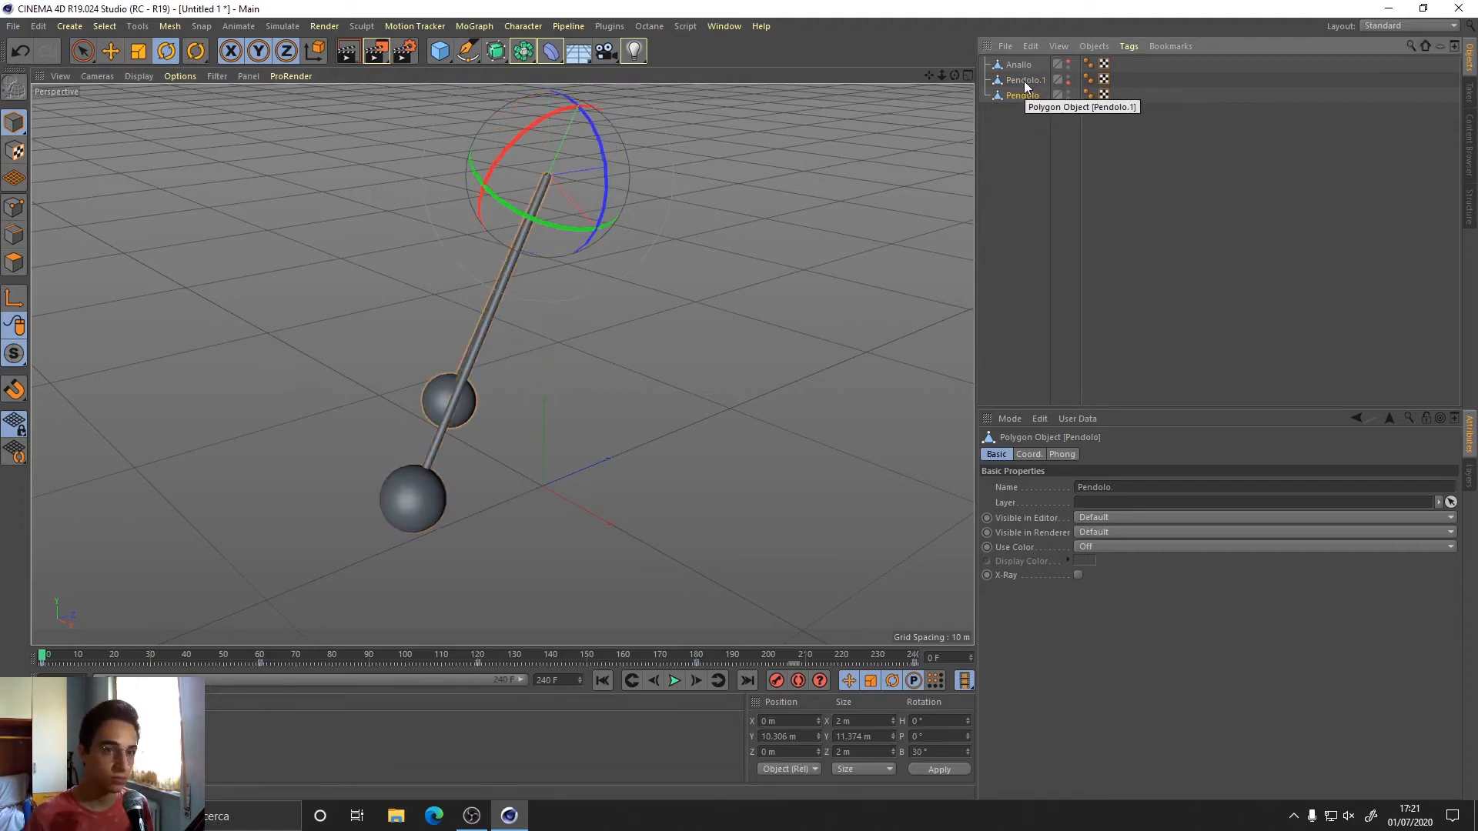
Rotate Pendolo.1 to 30° in pitch at frame 60 and record a keyframe.
{"action": "left_click", "coordinate": [266, 656]}
{"action": "left_click_drag", "start_coordinate": [266, 656], "coordinate": [262, 658]}
{"action": "mouse_move", "coordinate": [502, 121]}
{"action": "left_mouse_down"}
{"action": "mouse_move", "coordinate": [488, 154]}
{"action": "mouse_move", "coordinate": [508, 239]}
{"action": "left_mouse_up"}
{"action": "scroll", "coordinate": [750, 386], "scroll_direction": "down", "scroll_amount": 2}
{"action": "left_click", "coordinate": [777, 681]}
Record Pendolo.1 keyframes at frames 120, 180 and 240, rotating it 60° in pitch to the opposite side each time.
{"action": "left_click_drag", "start_coordinate": [260, 657], "coordinate": [478, 657]}
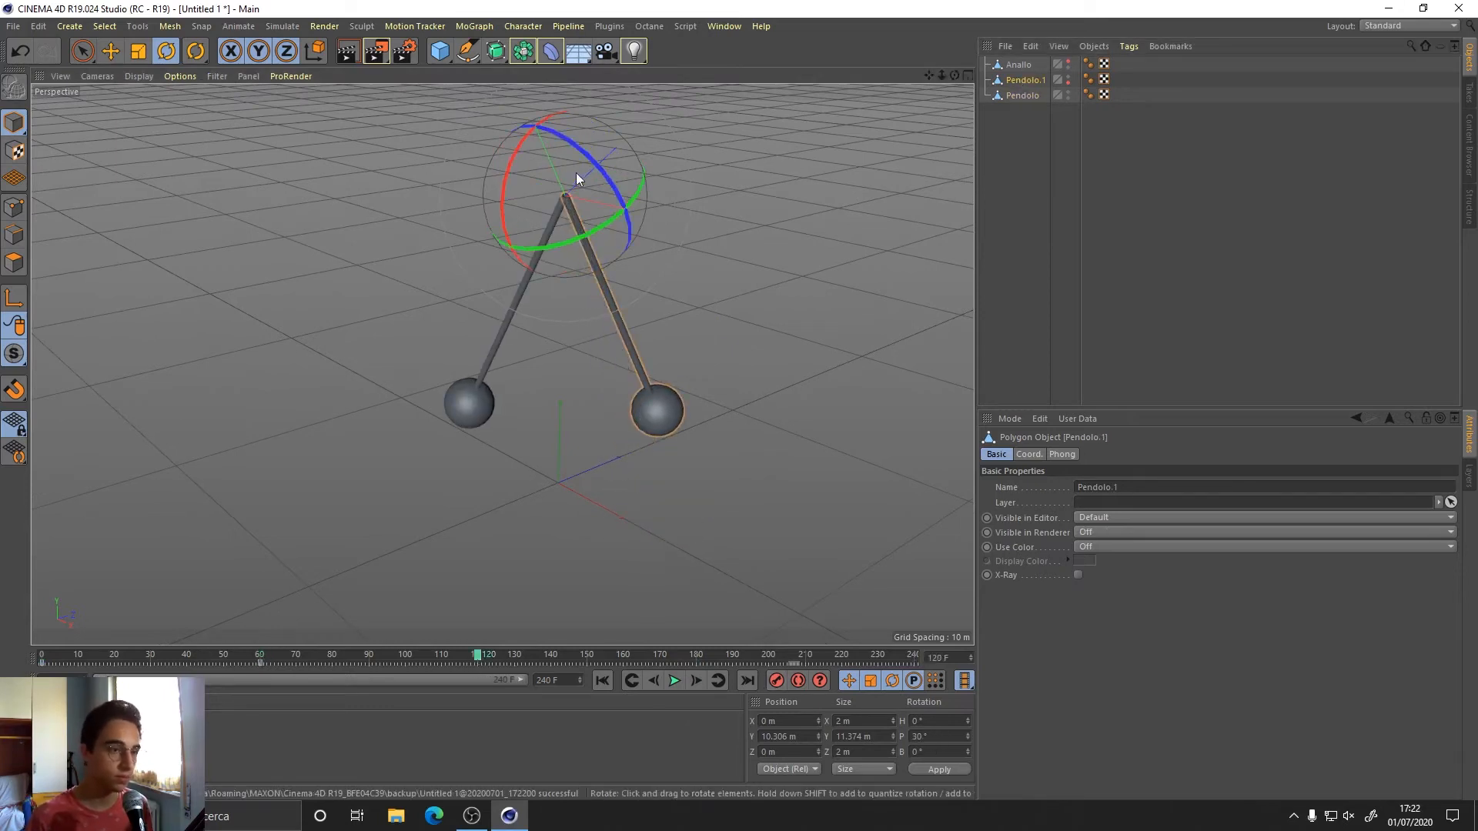
{"action": "left_click_drag", "start_coordinate": [503, 202], "coordinate": [517, 127], "text": "shift"}
{"action": "left_click_drag", "start_coordinate": [653, 656], "coordinate": [694, 657]}
{"action": "left_click_drag", "start_coordinate": [531, 125], "coordinate": [525, 289], "text": "shift"}
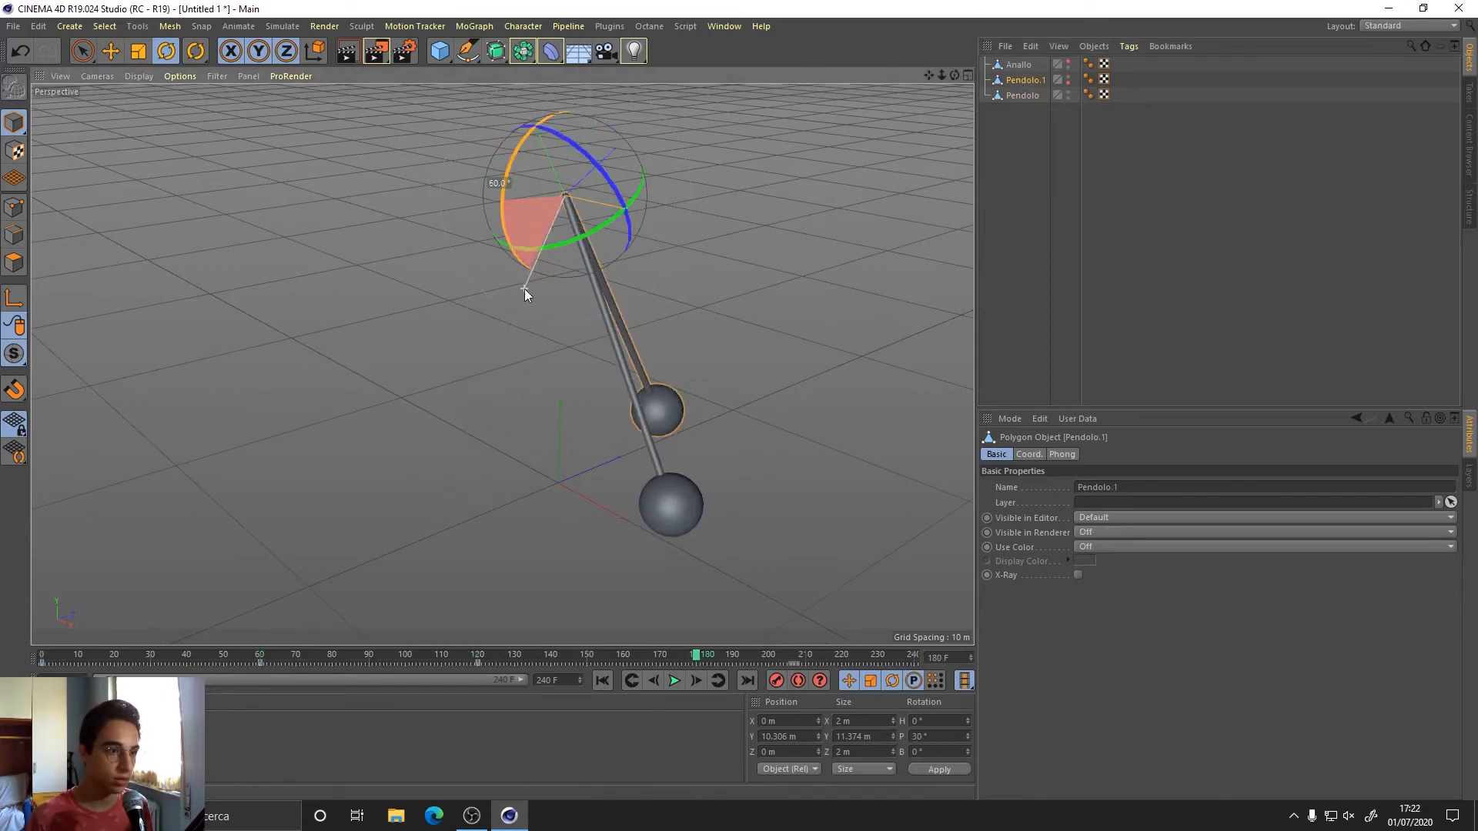
{"action": "left_click_drag", "start_coordinate": [699, 660], "coordinate": [914, 658]}
{"action": "left_click_drag", "start_coordinate": [503, 204], "coordinate": [527, 127], "text": "shift"}
{"action": "left_click", "coordinate": [777, 682]}
Shift all of Pendolo's keyframes forward by 30 frames so they start at frame 30, and play the animation from frame 0.
{"action": "mouse_move", "coordinate": [914, 658]}
{"action": "left_mouse_down"}
{"action": "mouse_move", "coordinate": [1, 608]}
{"action": "mouse_move", "coordinate": [152, 680]}
{"action": "mouse_move", "coordinate": [152, 667]}
{"action": "left_mouse_up"}
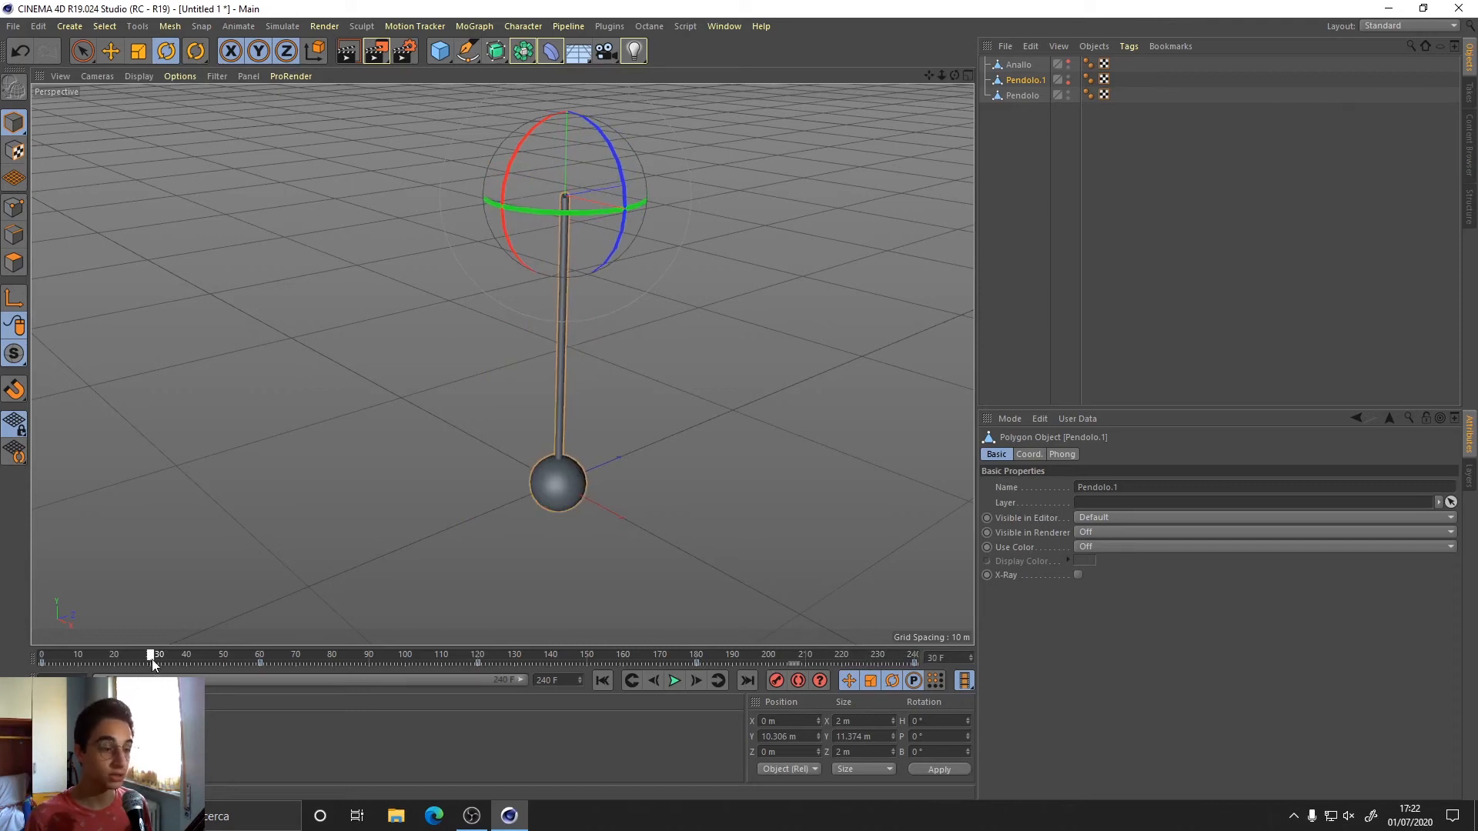
{"action": "left_click", "coordinate": [1038, 95]}
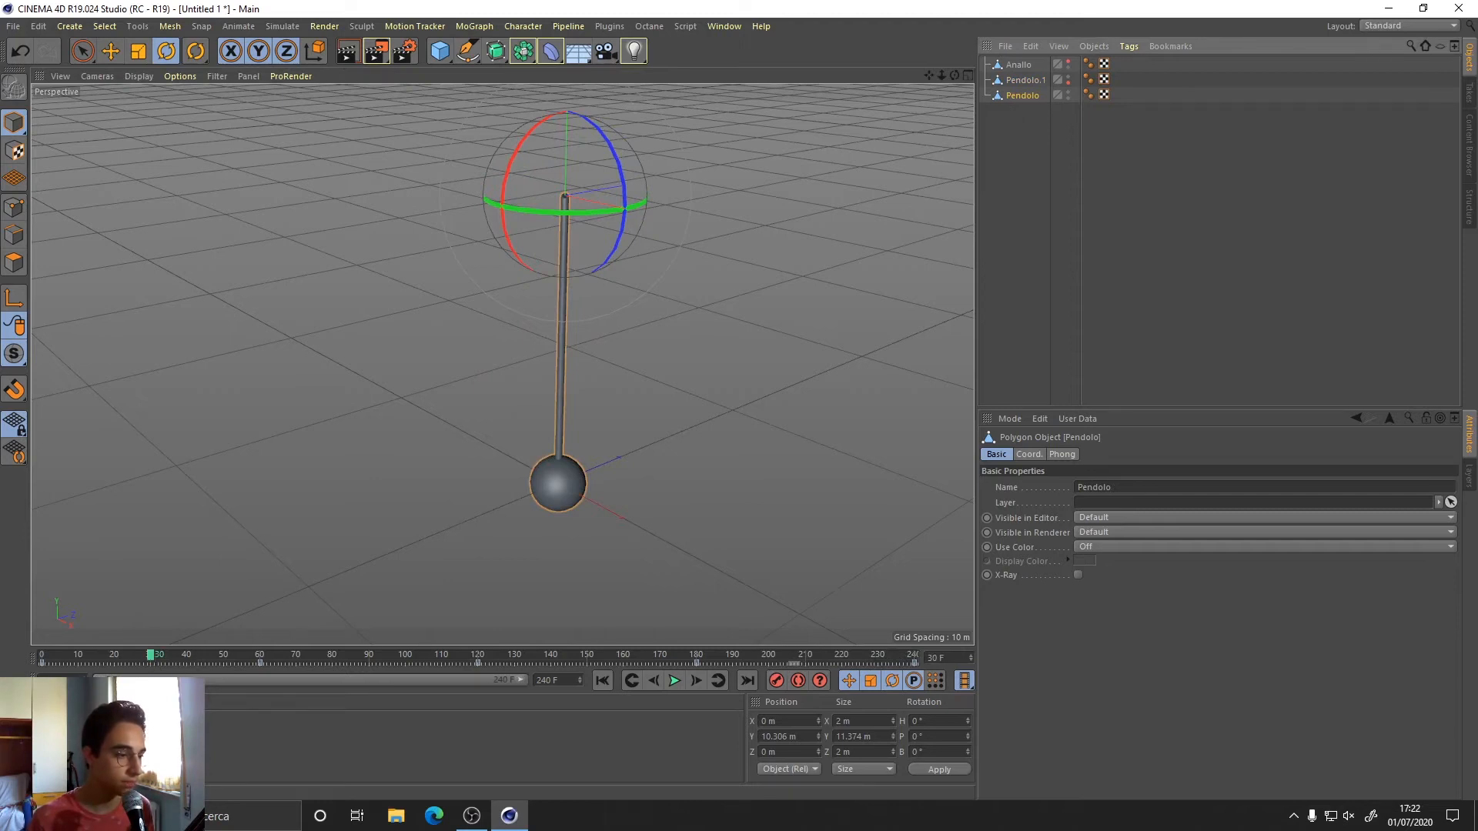
{"action": "left_click", "coordinate": [41, 663]}
{"action": "key", "text": "ctrl+a"}
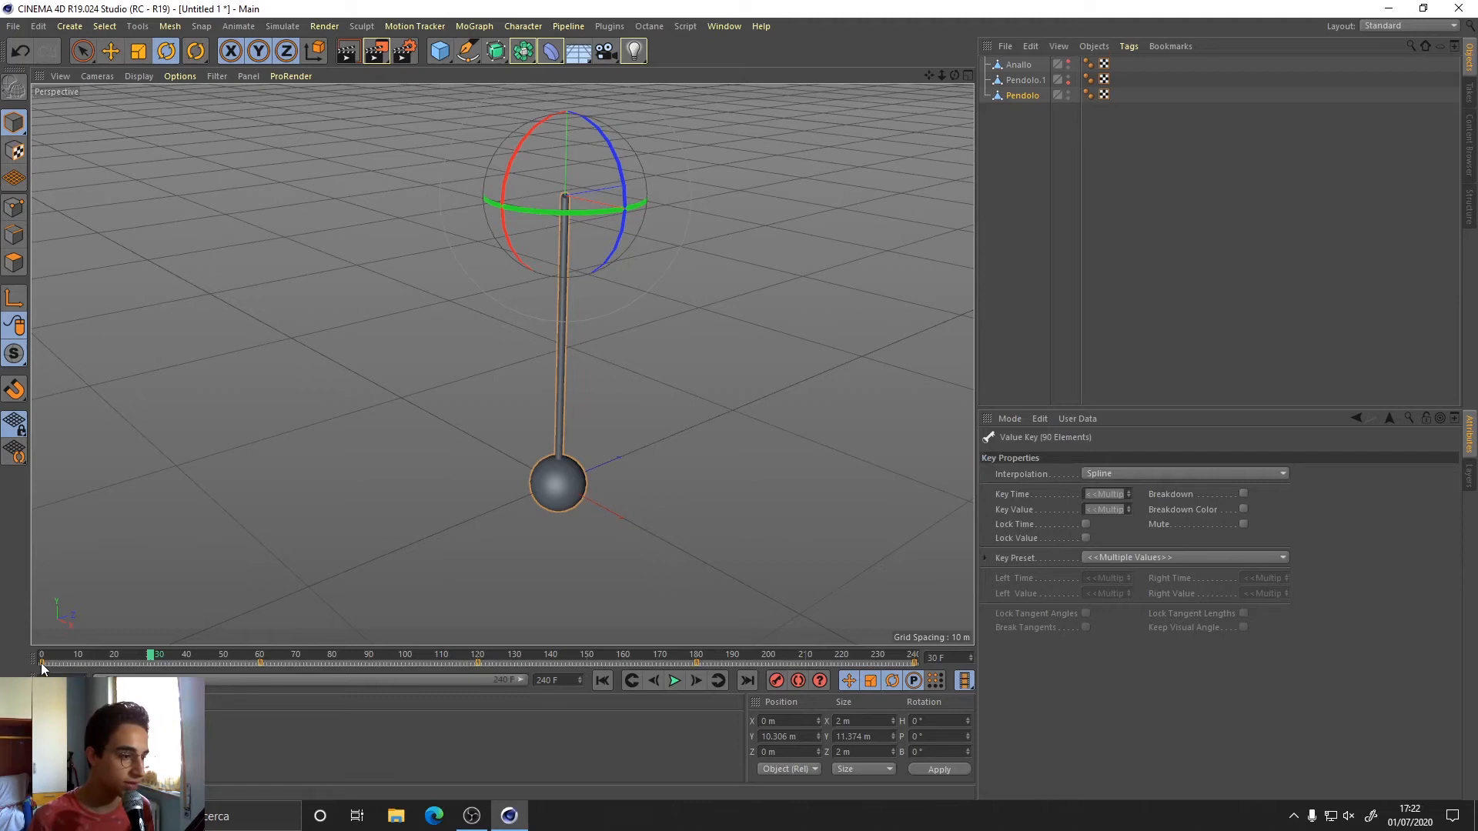
{"action": "left_click_drag", "start_coordinate": [41, 664], "coordinate": [150, 663]}
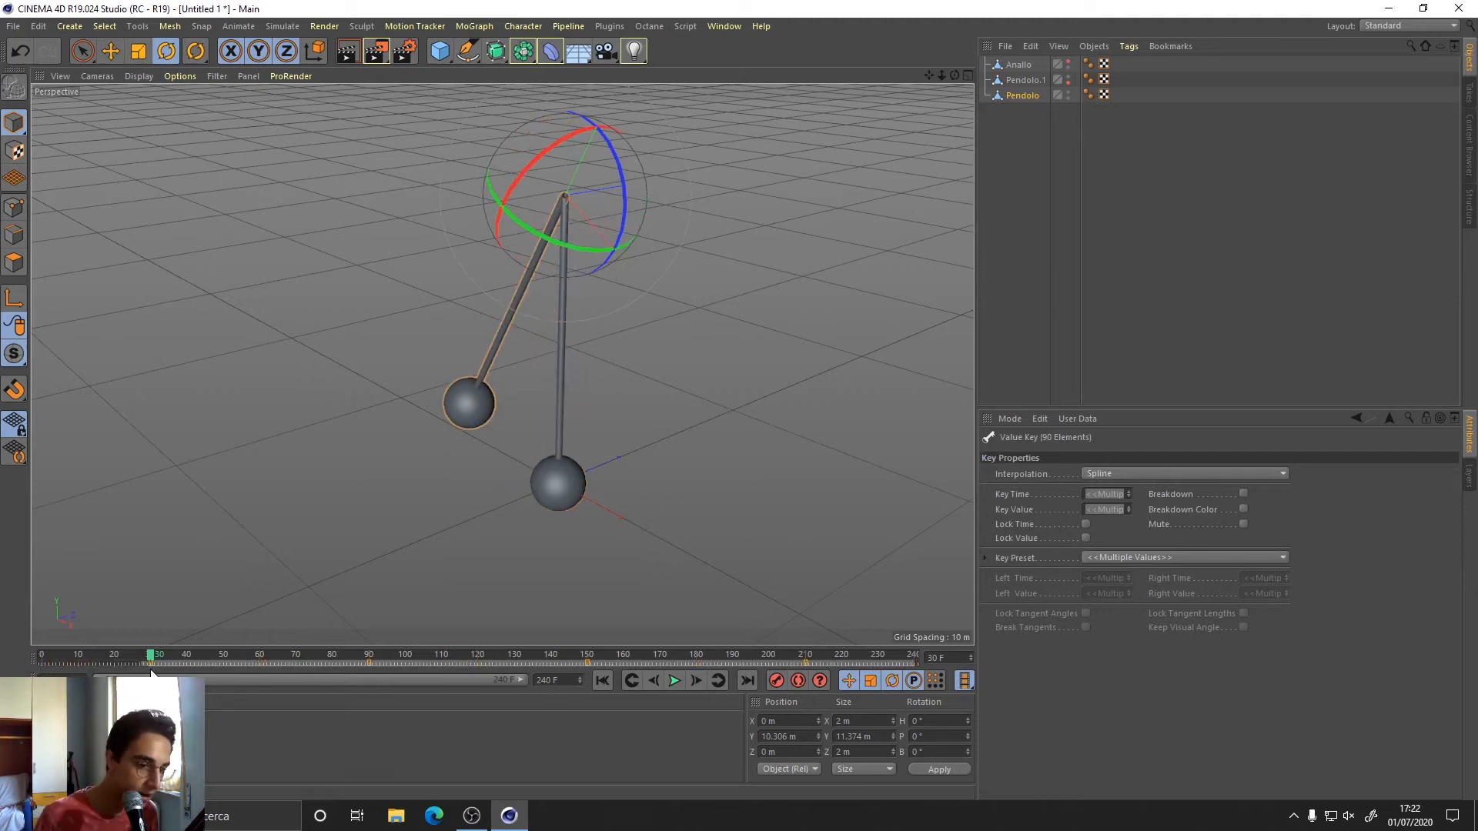
{"action": "left_click", "coordinate": [602, 681]}
{"action": "left_click", "coordinate": [674, 681]}
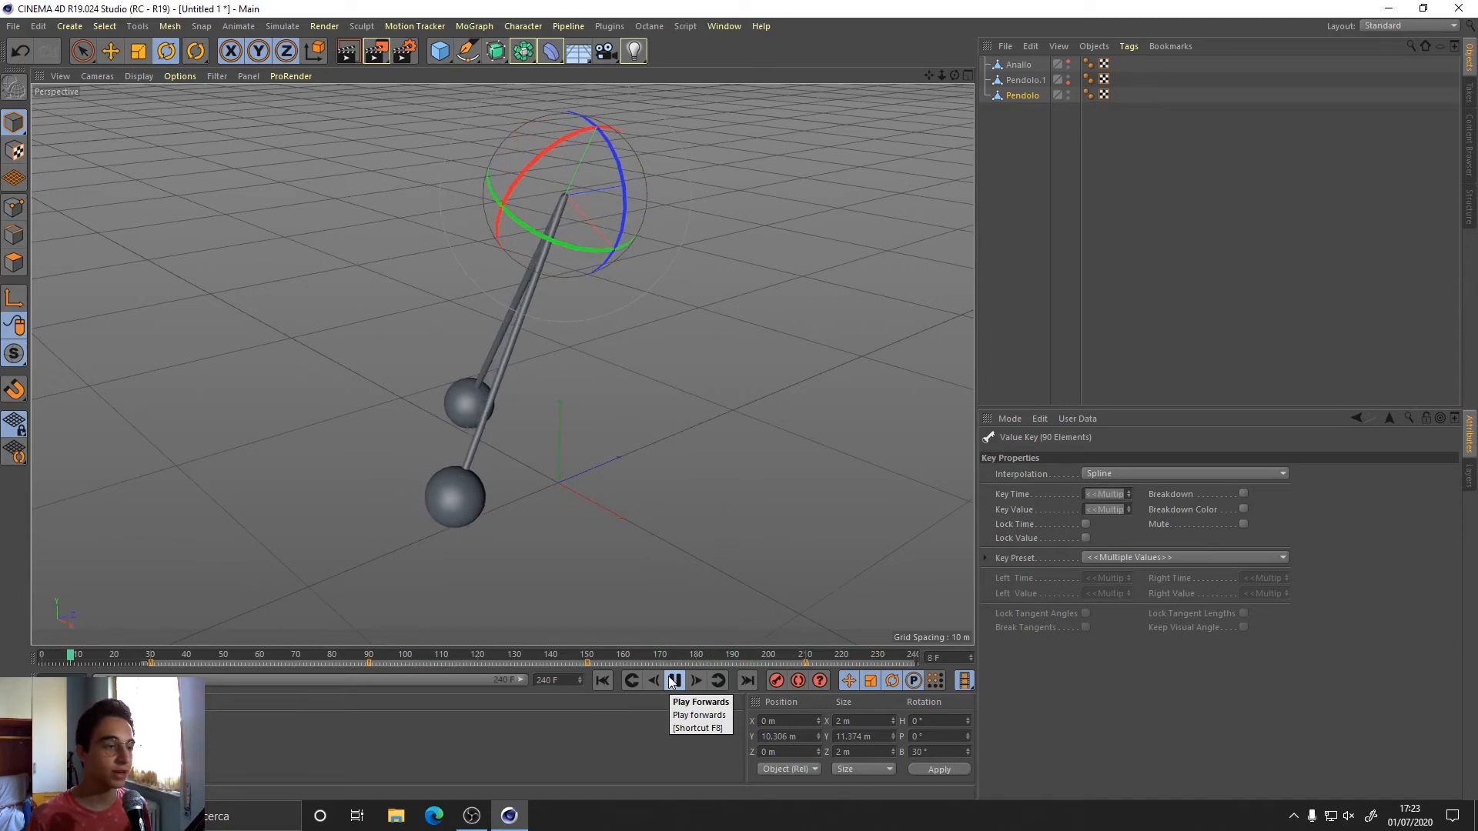
{"action": "left_click", "coordinate": [673, 680]}
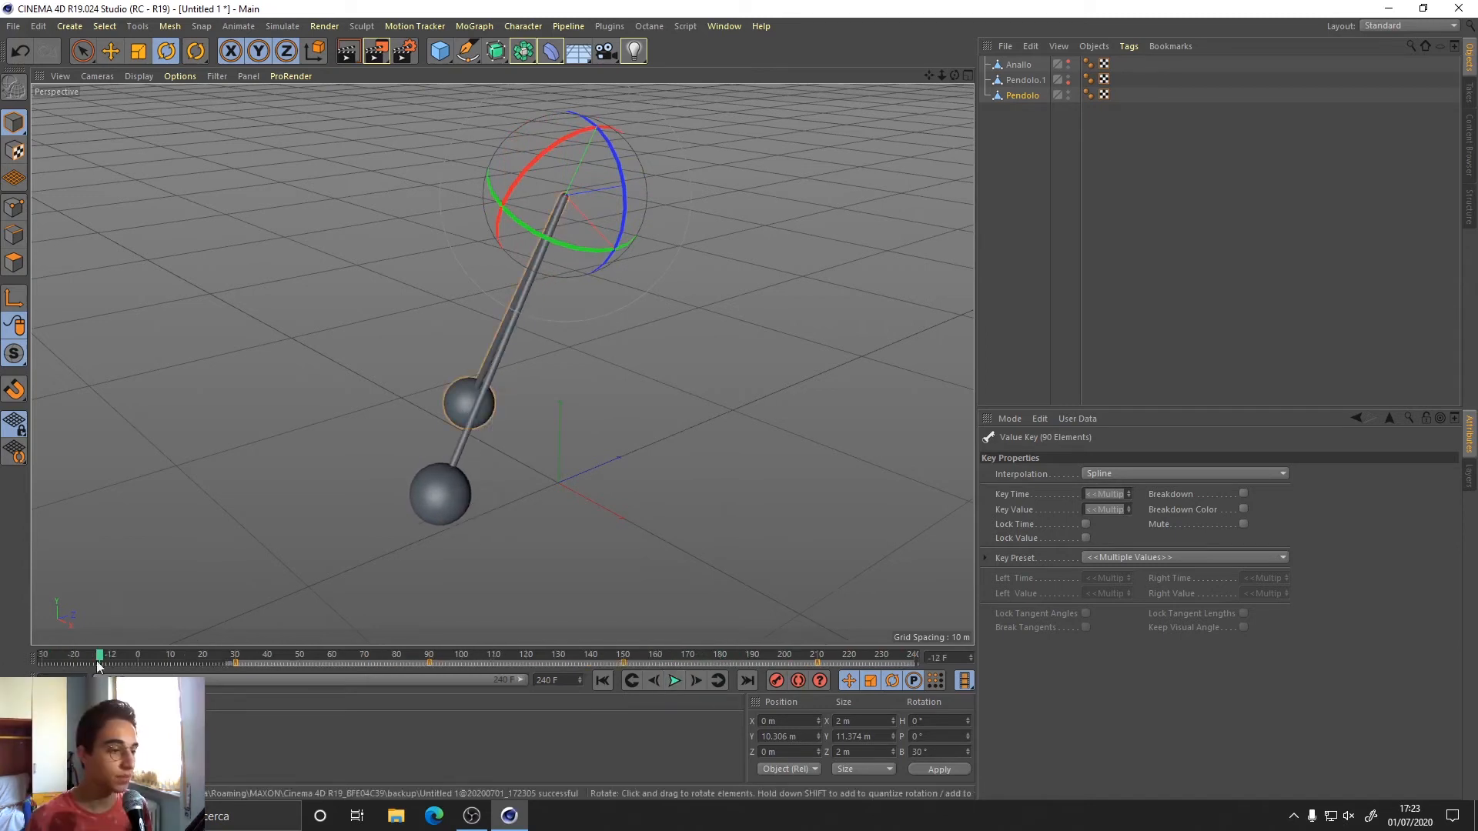
Rotate Pendolo to -30° in bank at frame -30 for a keyframe, set the timeline start to frame 0 and play the animation.
{"action": "left_click_drag", "start_coordinate": [614, 155], "coordinate": [579, 120]}
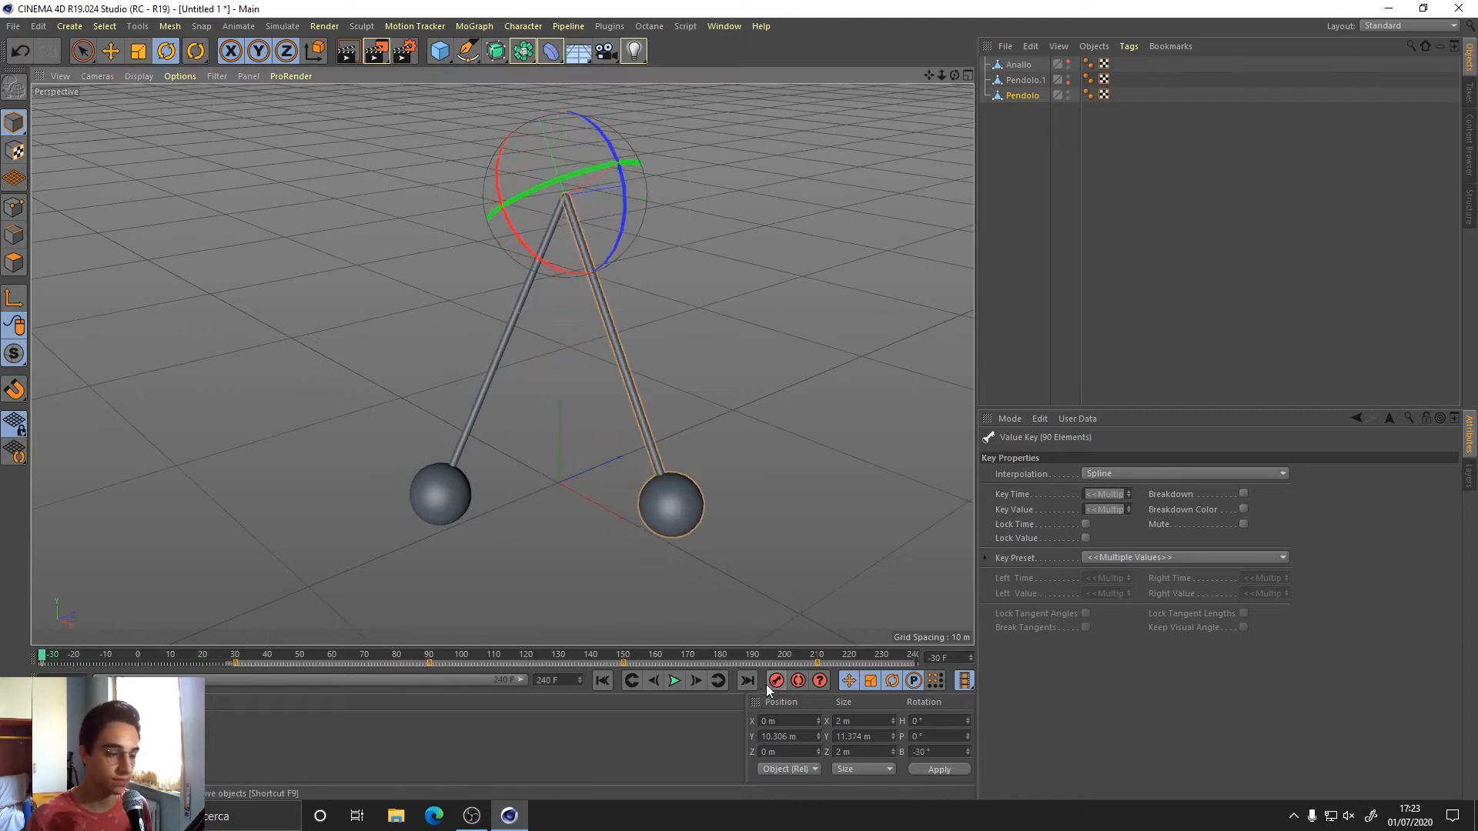
{"action": "double_click", "coordinate": [63, 681]}
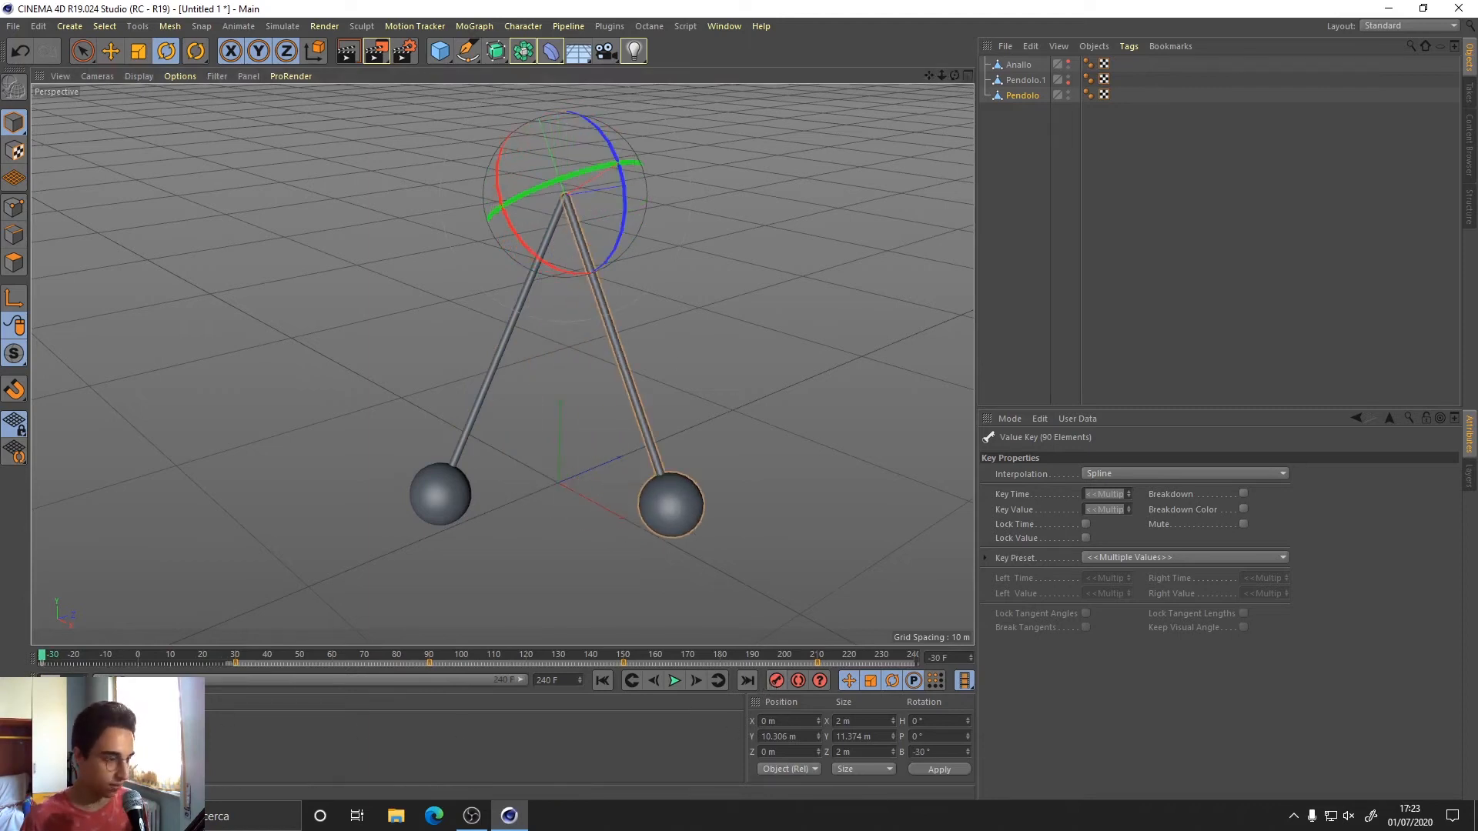
{"action": "type", "text": "0"}
{"action": "key", "text": "Return"}
{"action": "left_click", "coordinate": [670, 684]}
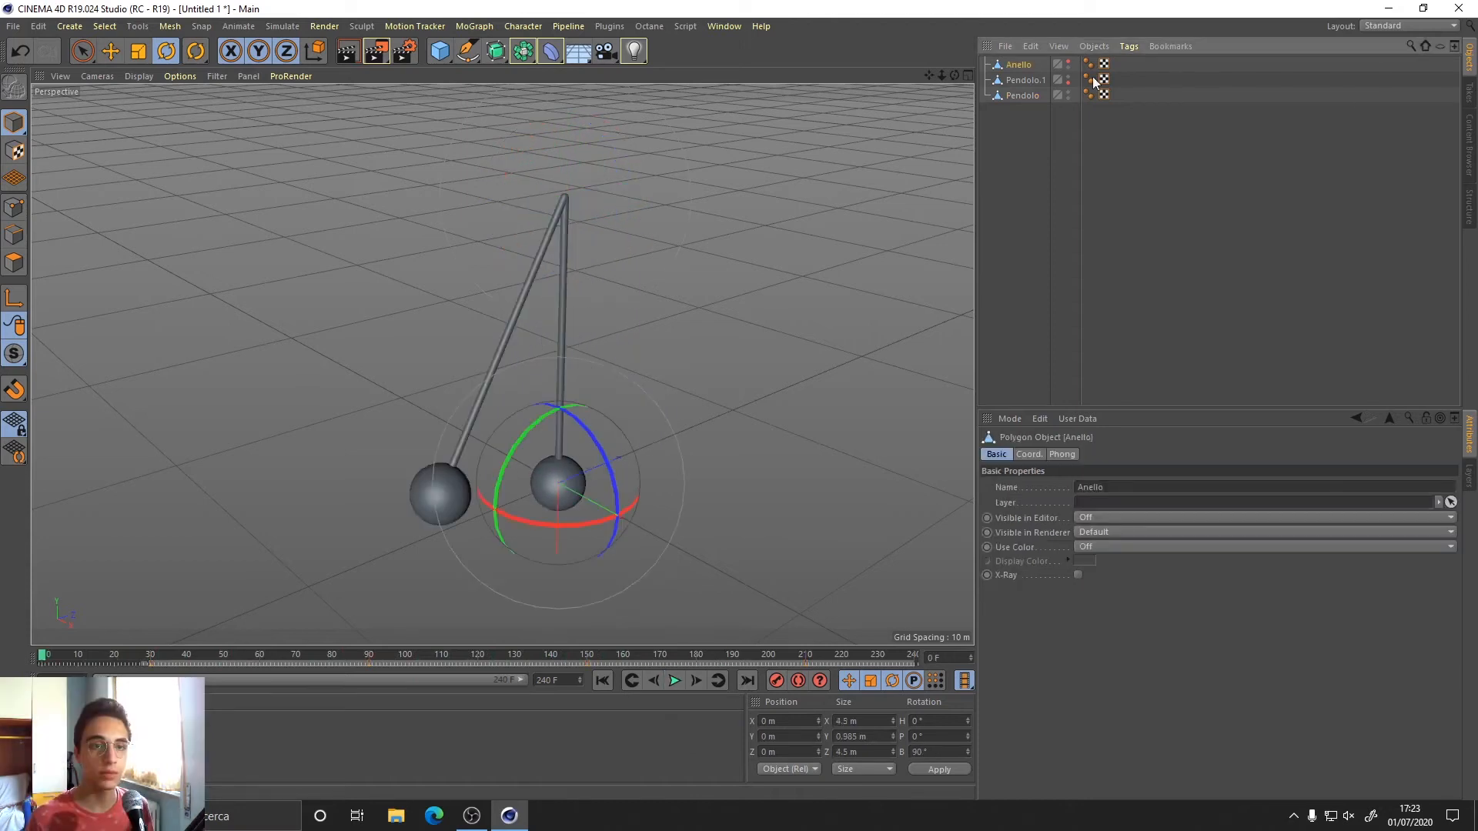
Show the Anello ring in the viewport and keyframe its heading rotation from frame -30 to -90° at frame 30.
{"action": "left_click", "coordinate": [1068, 62]}
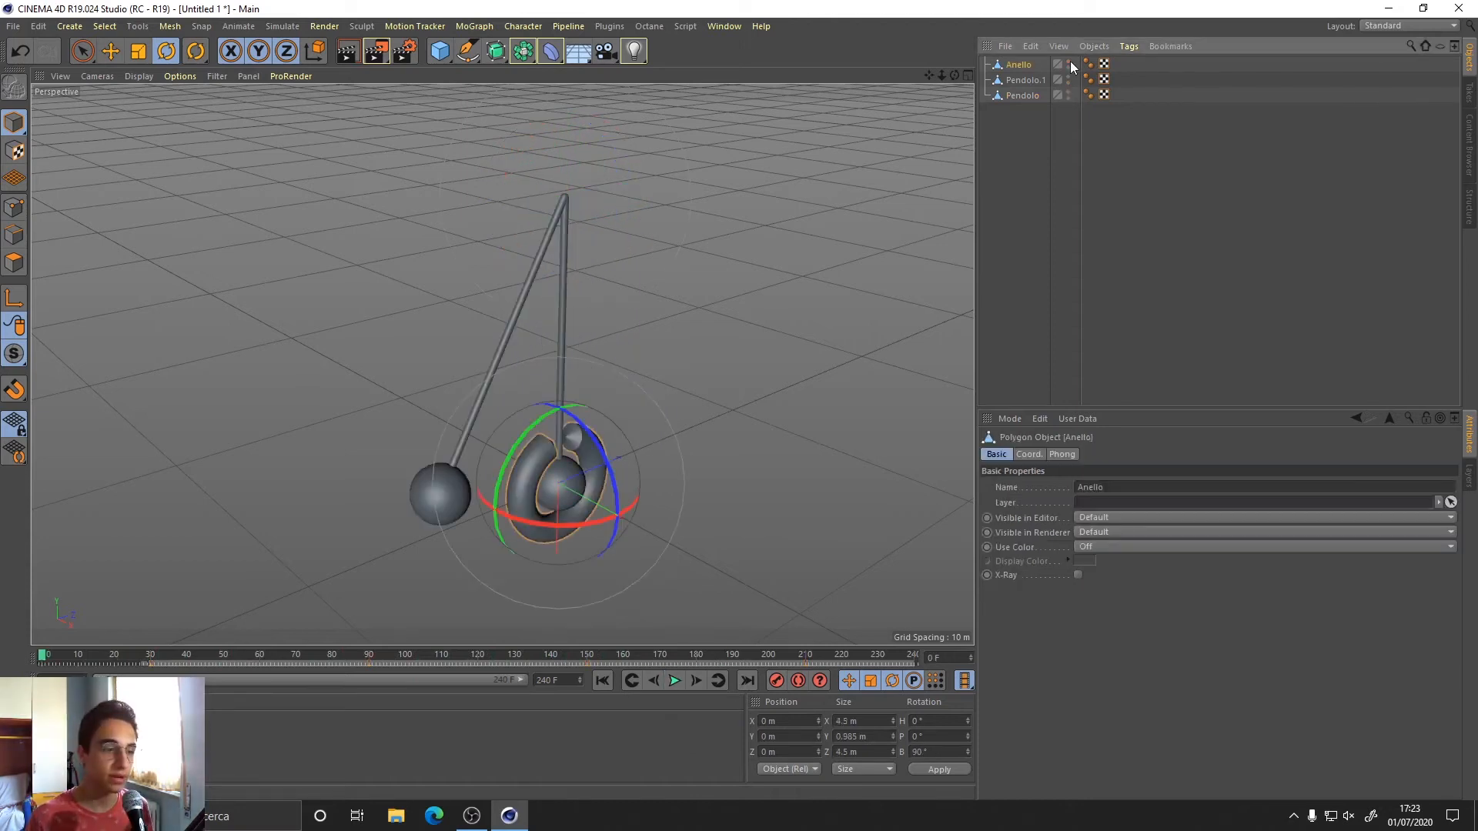
{"action": "mouse_move", "coordinate": [44, 657]}
{"action": "left_mouse_down"}
{"action": "mouse_move", "coordinate": [79, 658]}
{"action": "mouse_move", "coordinate": [42, 657]}
{"action": "left_mouse_up"}
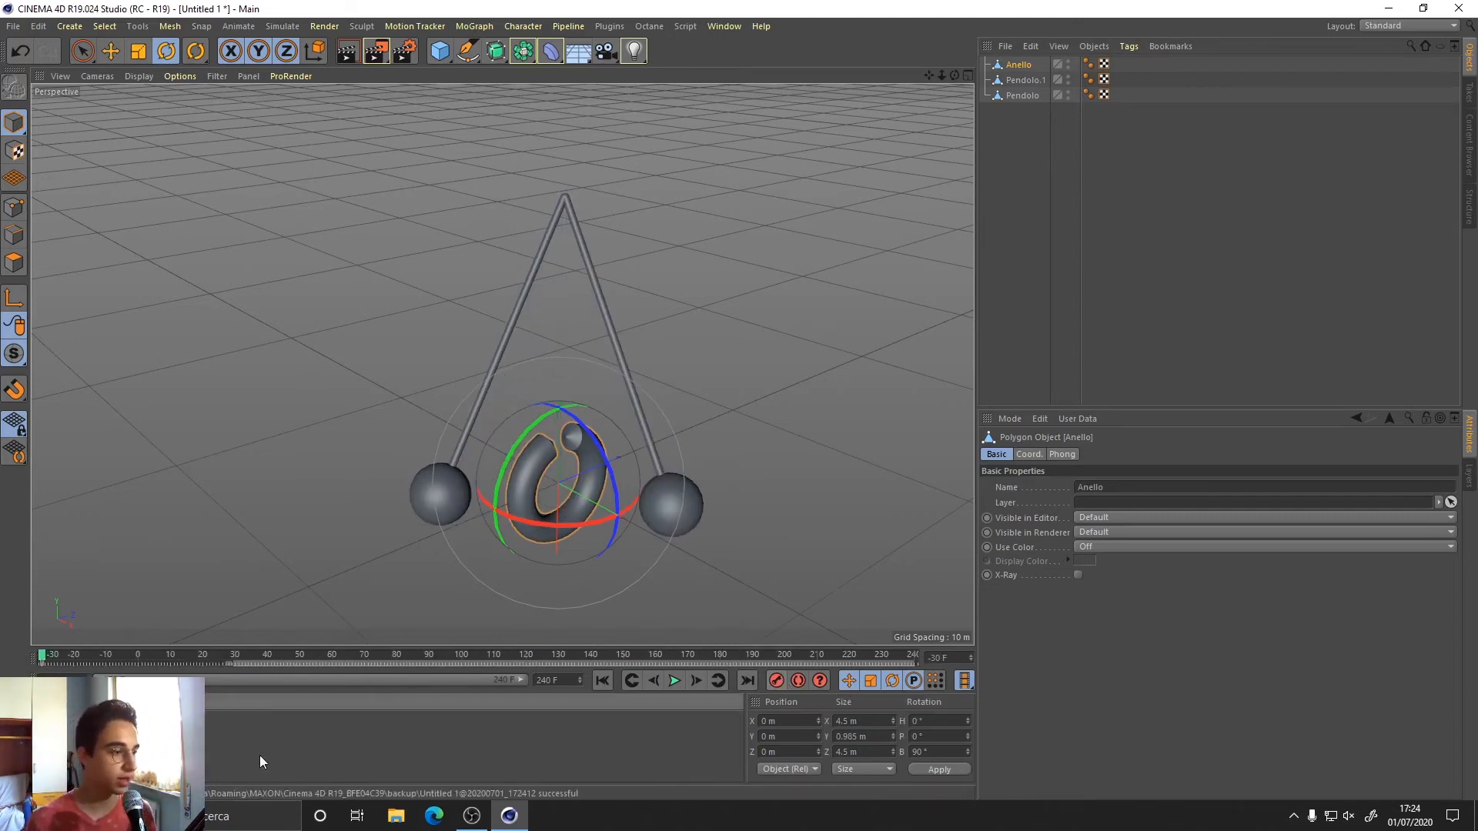
{"action": "left_click_drag", "start_coordinate": [43, 662], "coordinate": [237, 663]}
{"action": "left_click_drag", "start_coordinate": [602, 510], "coordinate": [454, 518]}
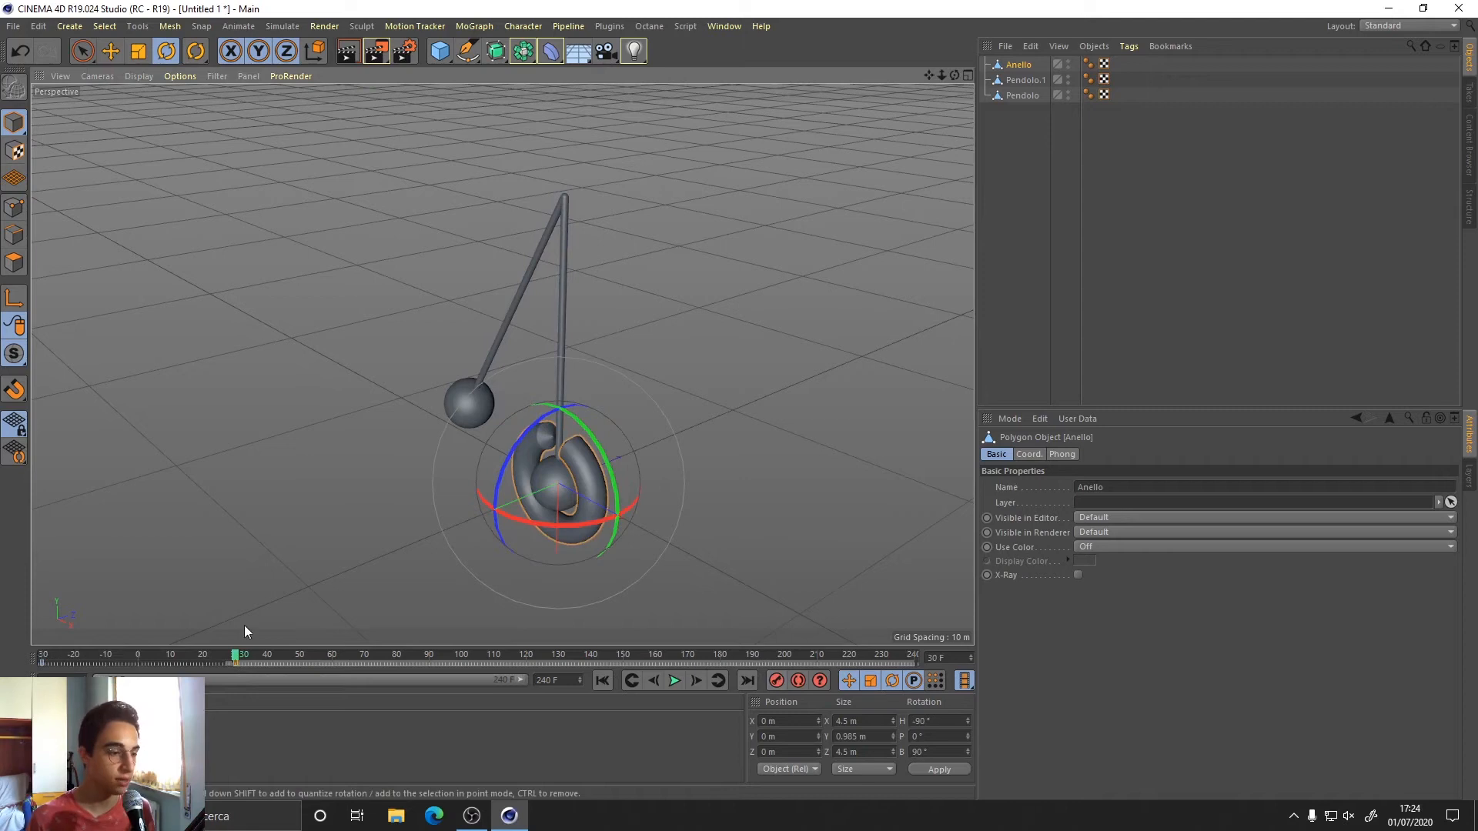
Rotate Anello to -180° in heading at frame 60 and record a keyframe.
{"action": "left_click_drag", "start_coordinate": [238, 660], "coordinate": [331, 658]}
{"action": "left_click_drag", "start_coordinate": [645, 510], "coordinate": [484, 494]}
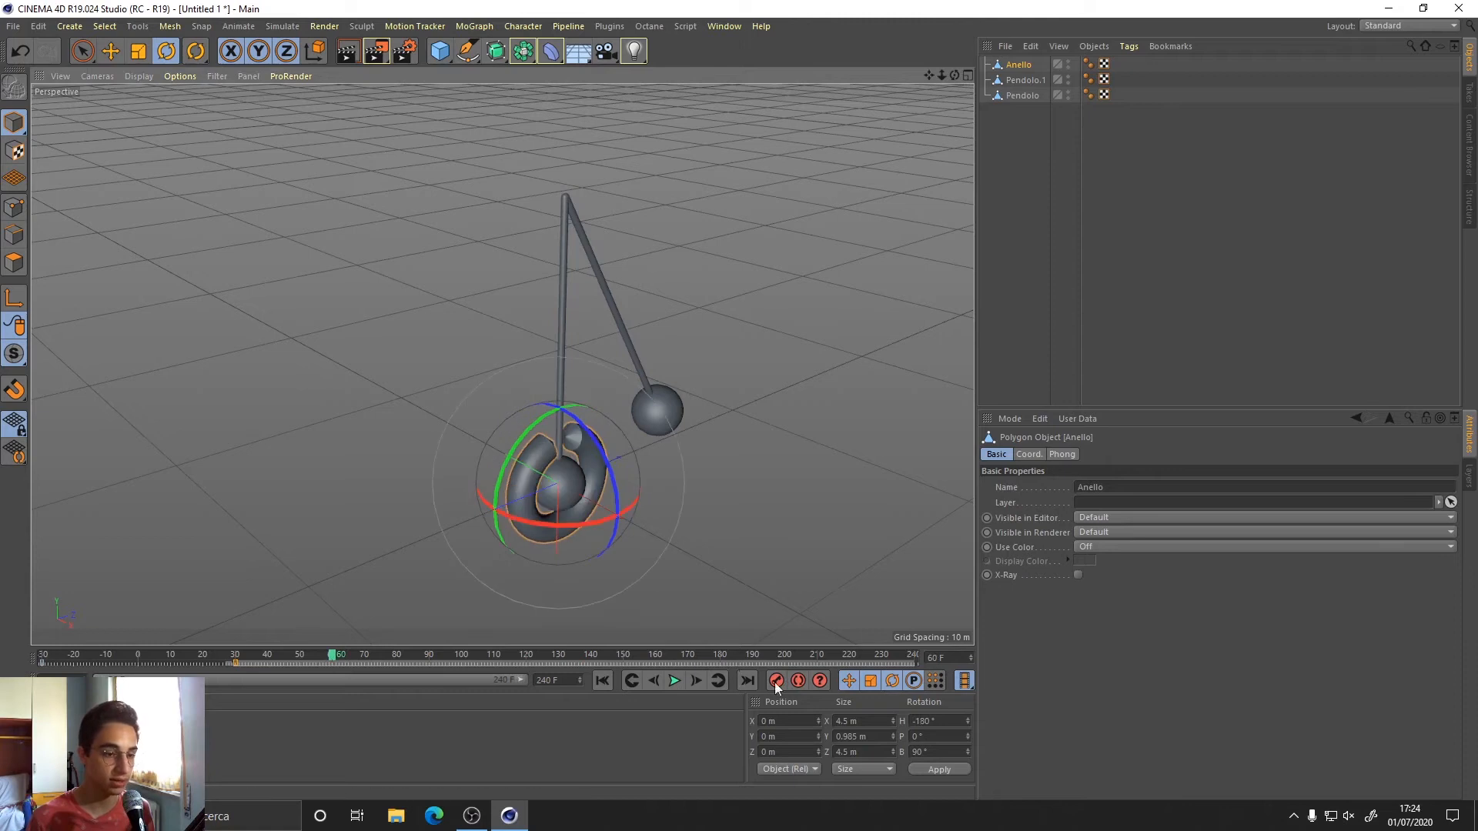
{"action": "left_click", "coordinate": [776, 681]}
Rotate Anello a further quarter turn in heading at frame 90 and play the animation.
{"action": "left_click", "coordinate": [429, 660]}
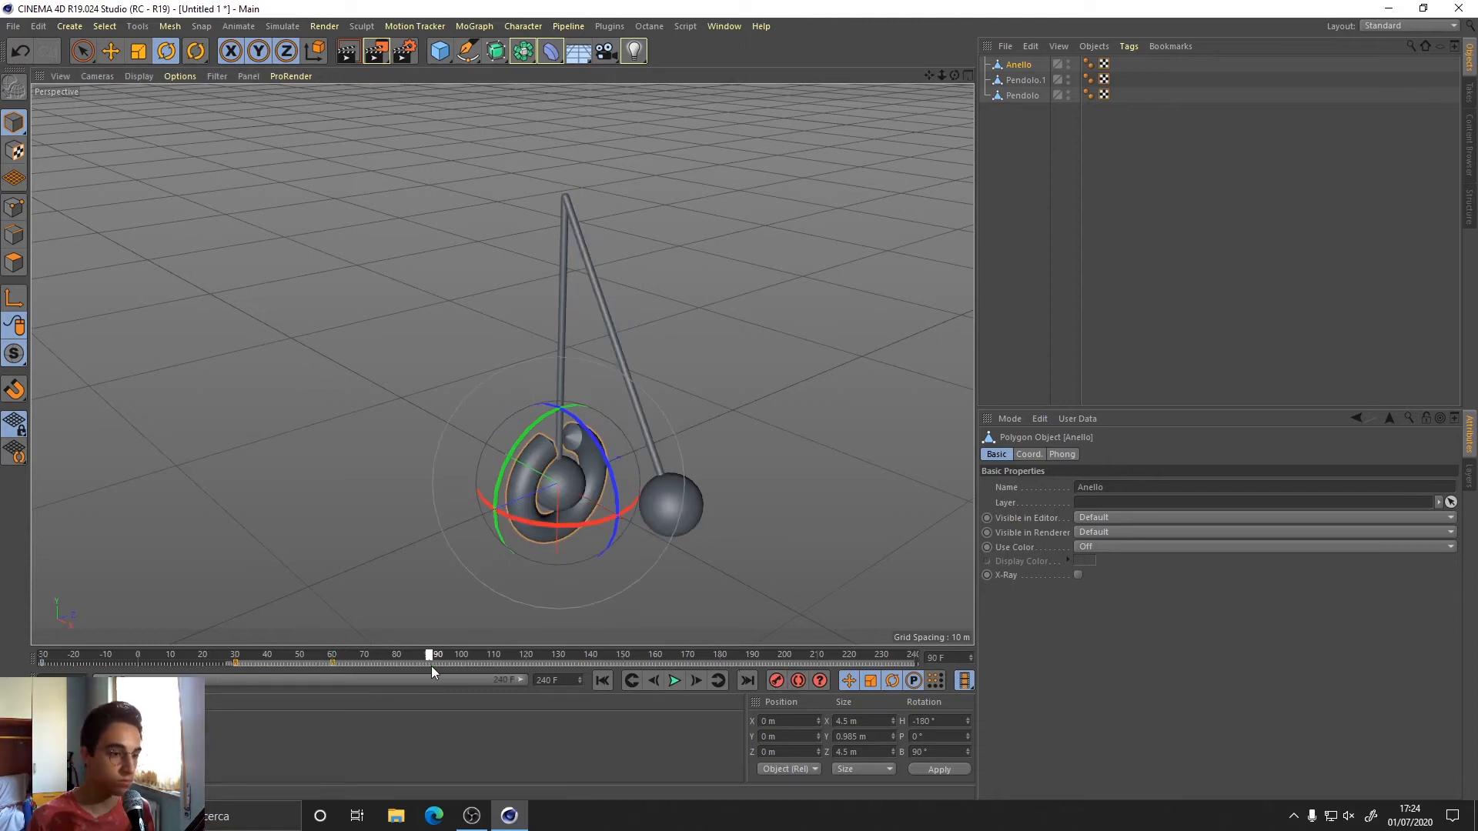
{"action": "left_click_drag", "start_coordinate": [584, 522], "coordinate": [477, 491]}
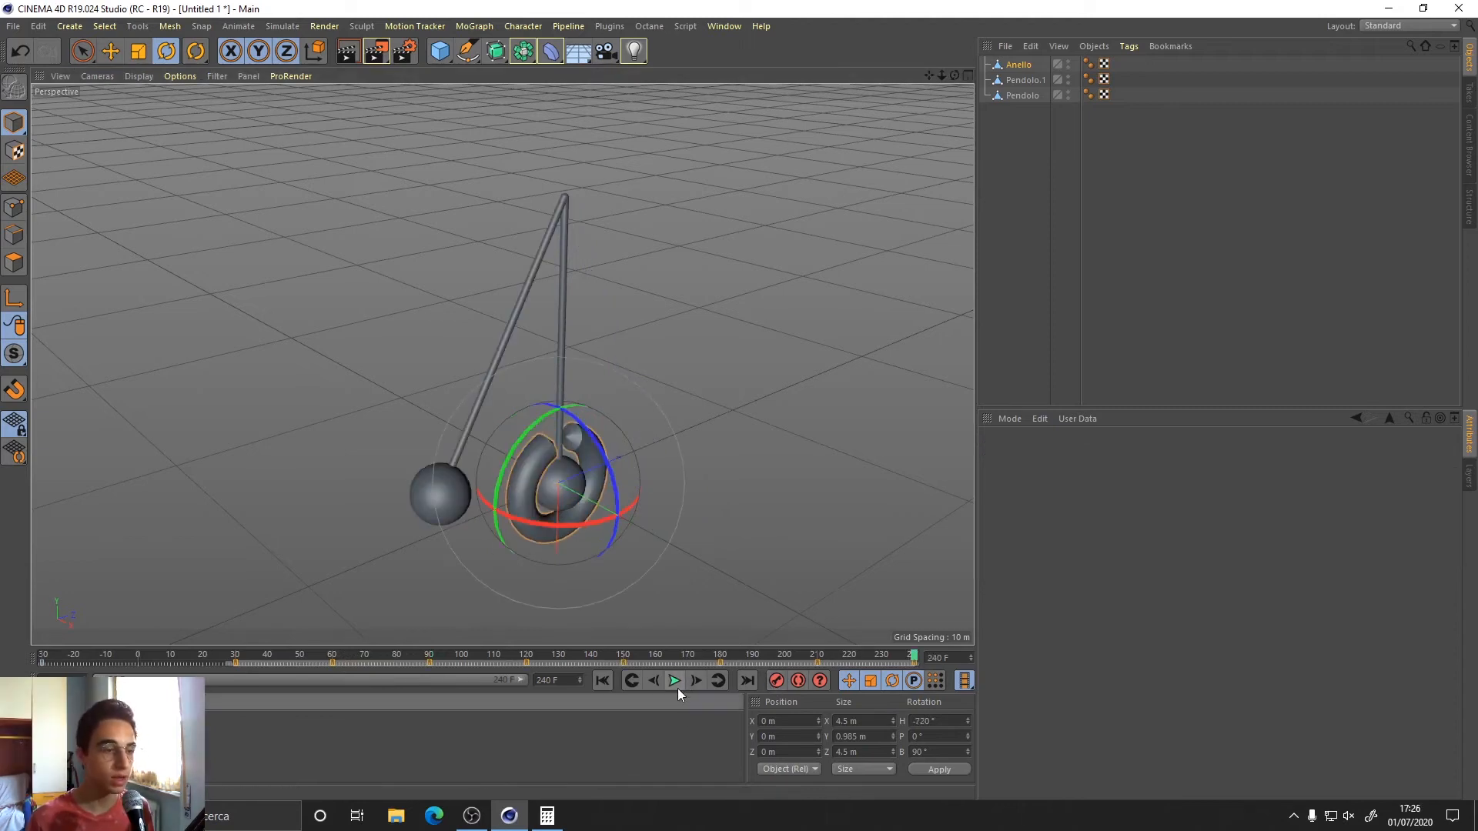
{"action": "left_click", "coordinate": [675, 682]}
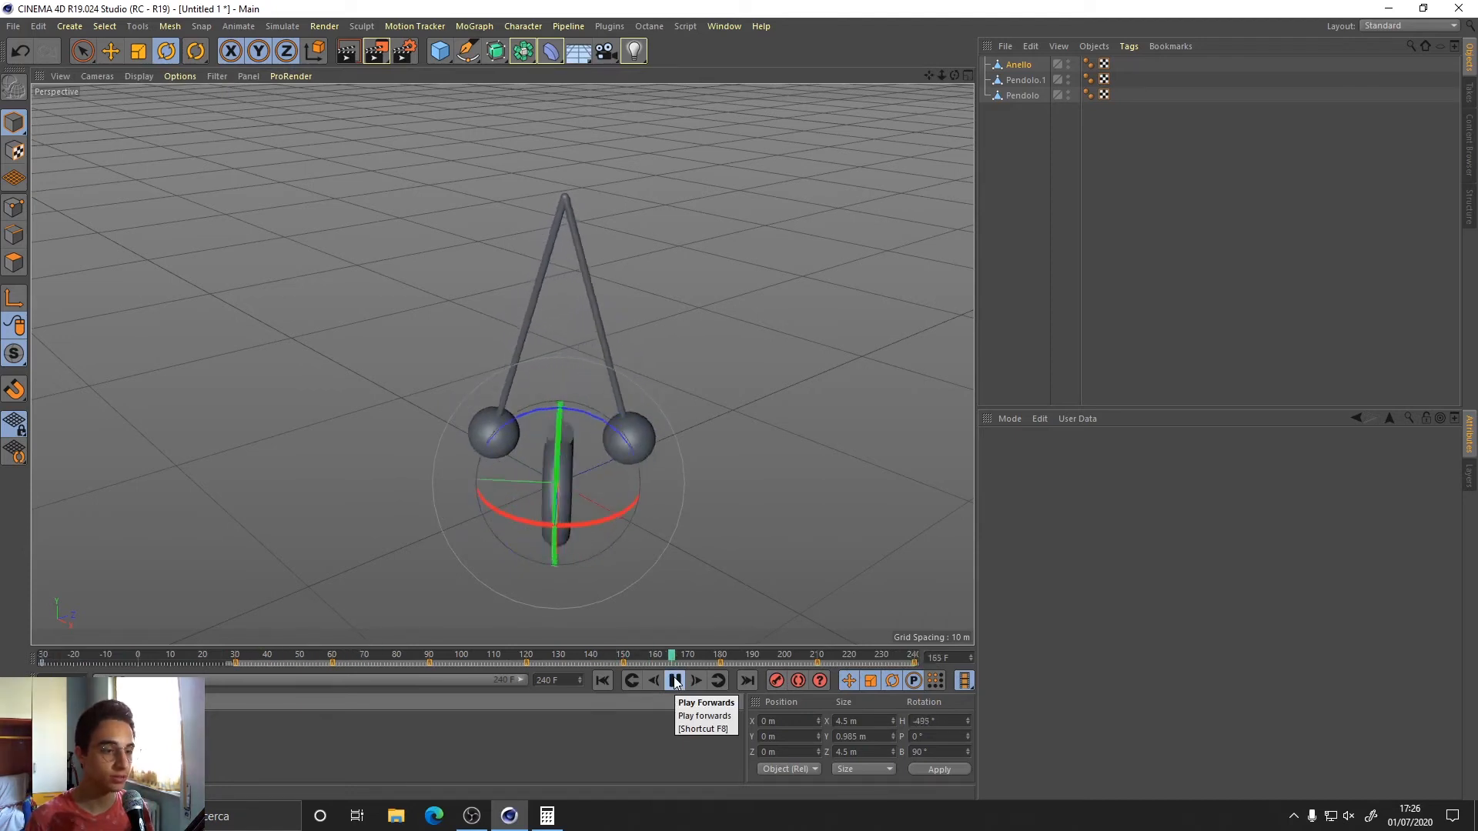
{"action": "left_click", "coordinate": [675, 681]}
Set the animation range to start at frame 0 and end at frame 120.
{"action": "left_click", "coordinate": [429, 656]}
{"action": "left_click_drag", "start_coordinate": [429, 659], "coordinate": [54, 659]}
{"action": "double_click", "coordinate": [60, 680]}
{"action": "type", "text": "0"}
{"action": "key", "text": "Return"}
{"action": "left_click", "coordinate": [477, 666]}
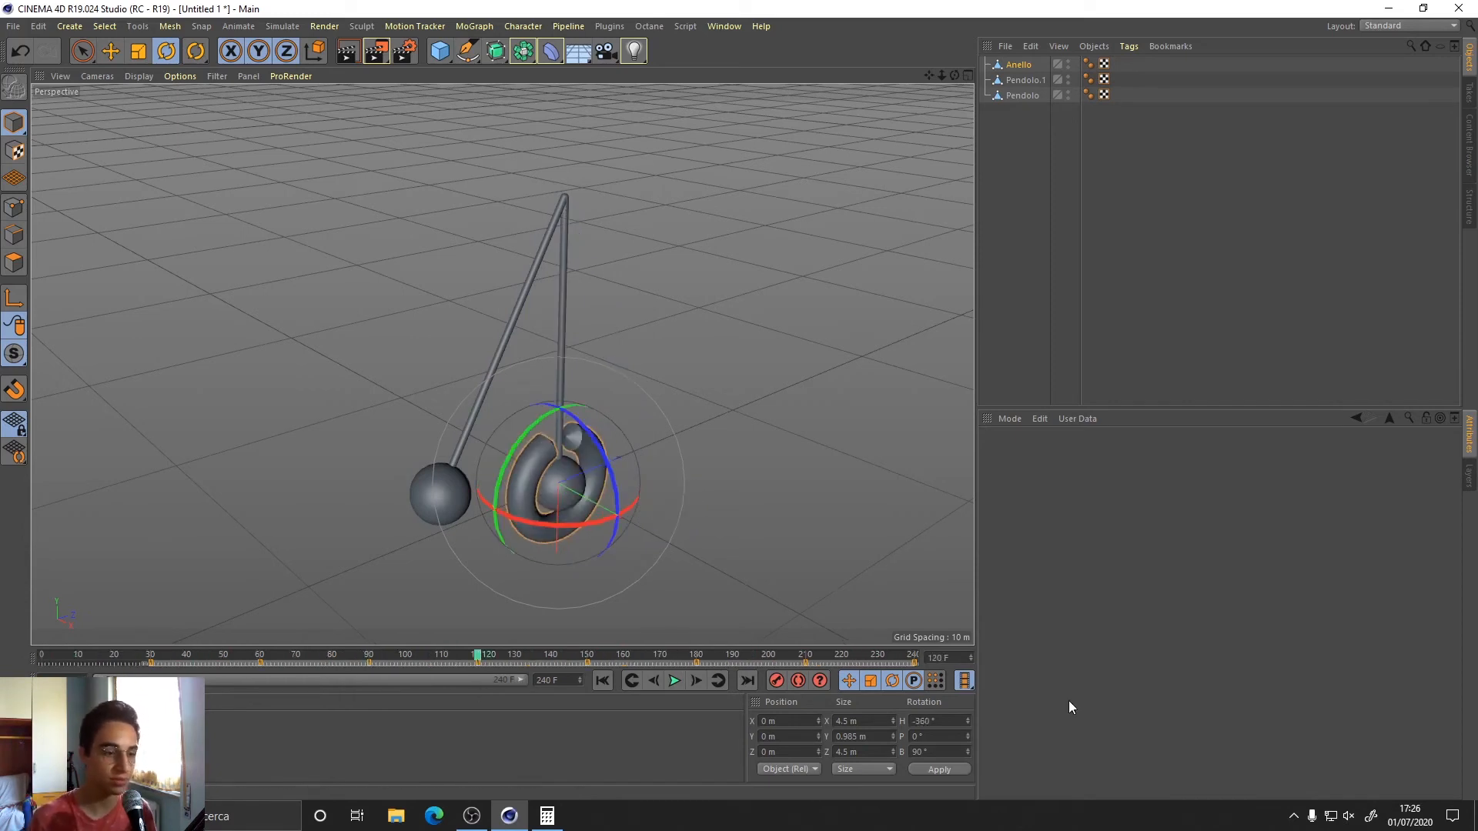
{"action": "double_click", "coordinate": [576, 681]}
{"action": "type", "text": "12"}
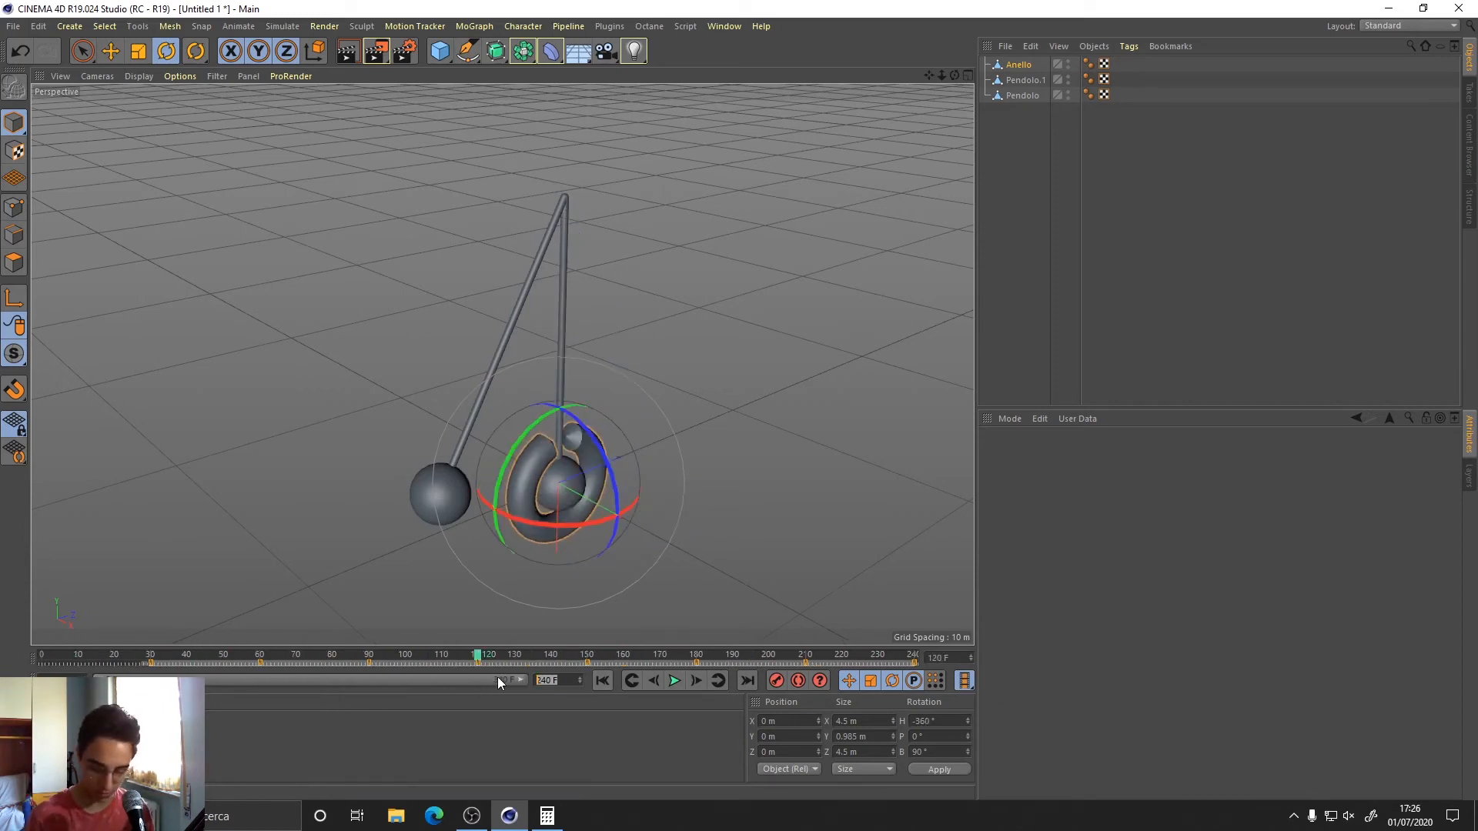
{"action": "type", "text": "0"}
{"action": "key", "text": "Return"}
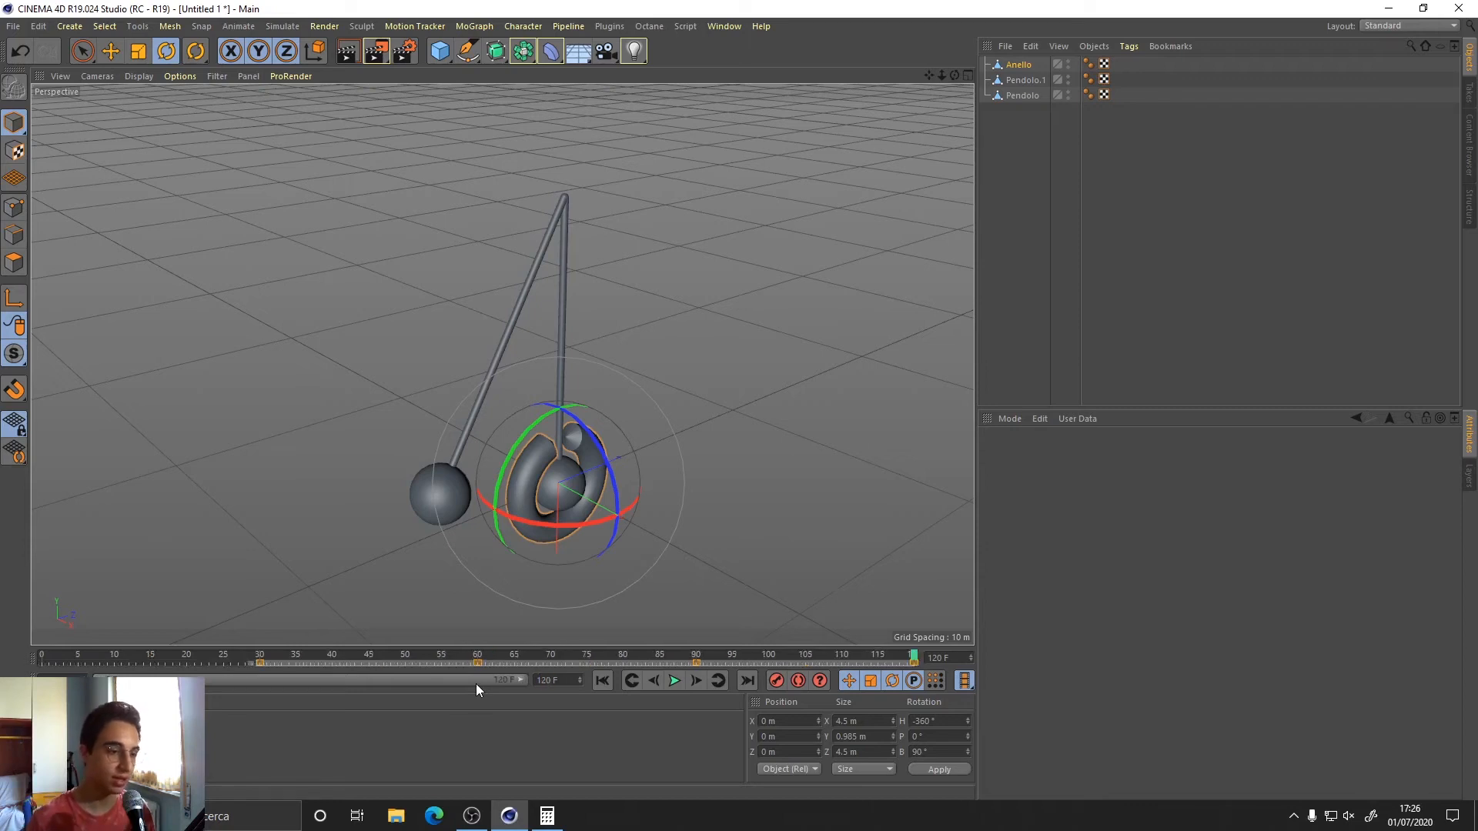
Play the animation from the first frame to check how the pendulums and ring loop.
{"action": "left_click", "coordinate": [603, 681]}
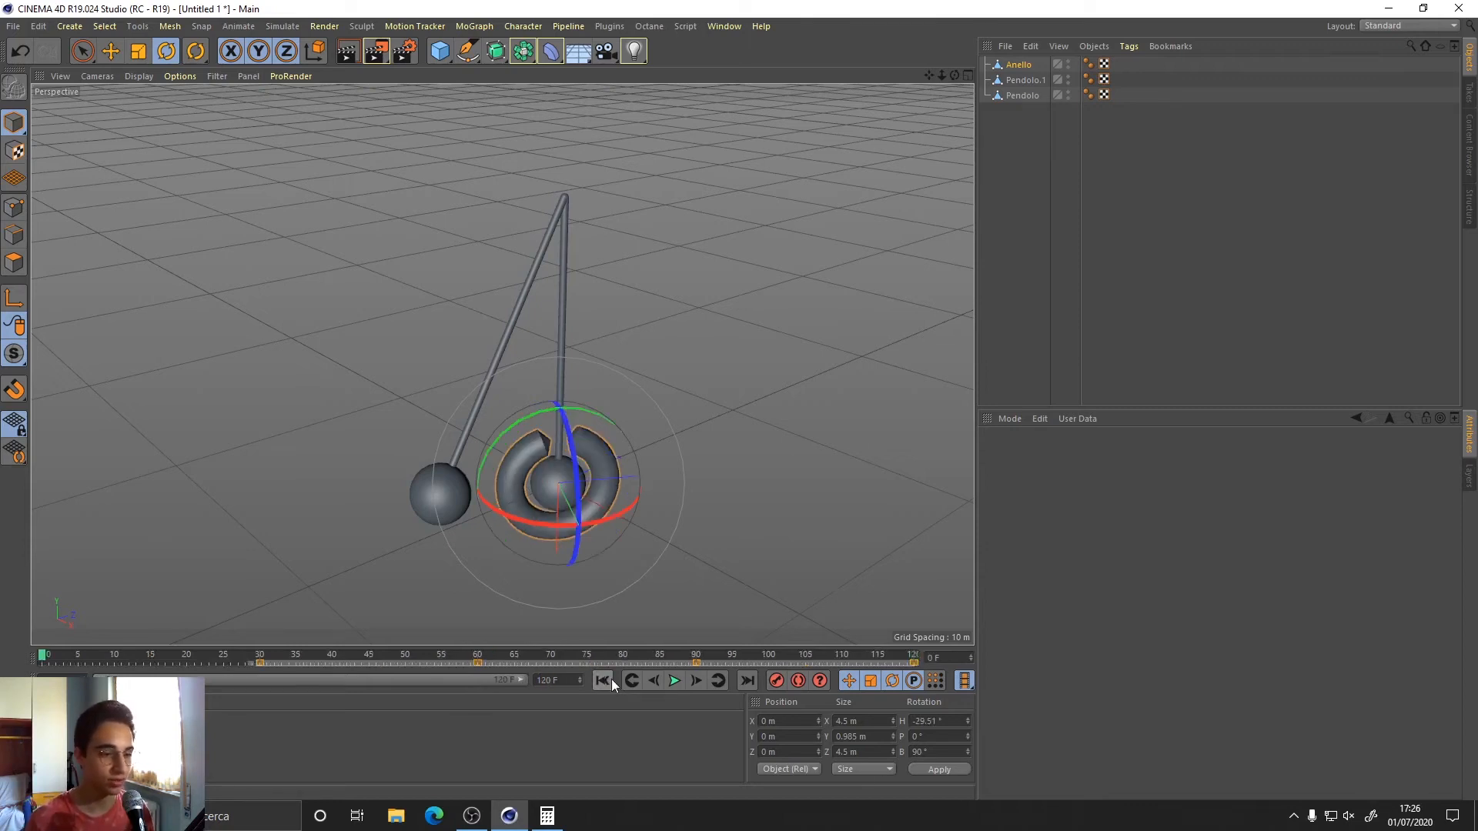
{"action": "left_click", "coordinate": [675, 681]}
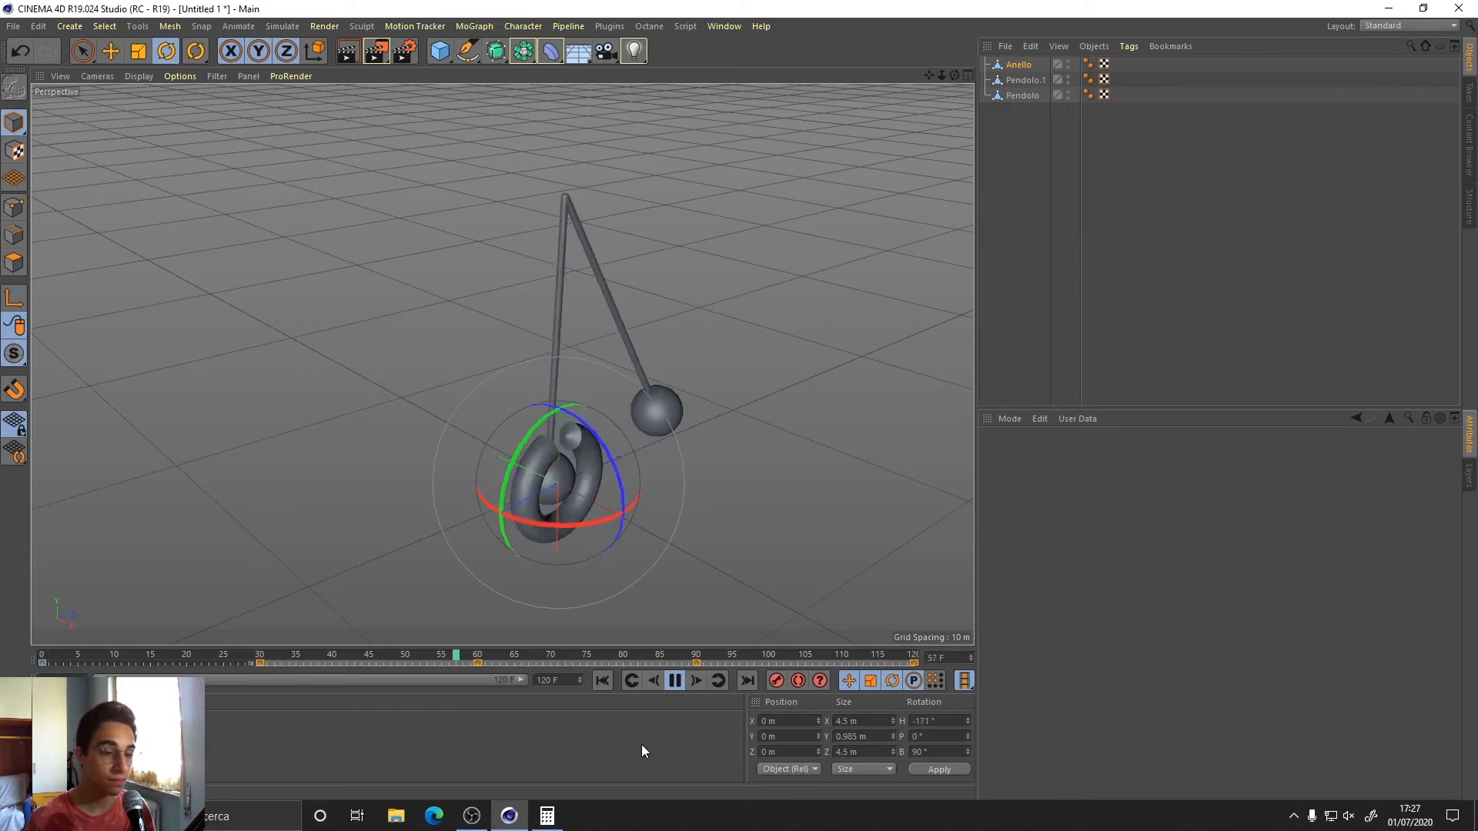
{"action": "left_click", "coordinate": [676, 681]}
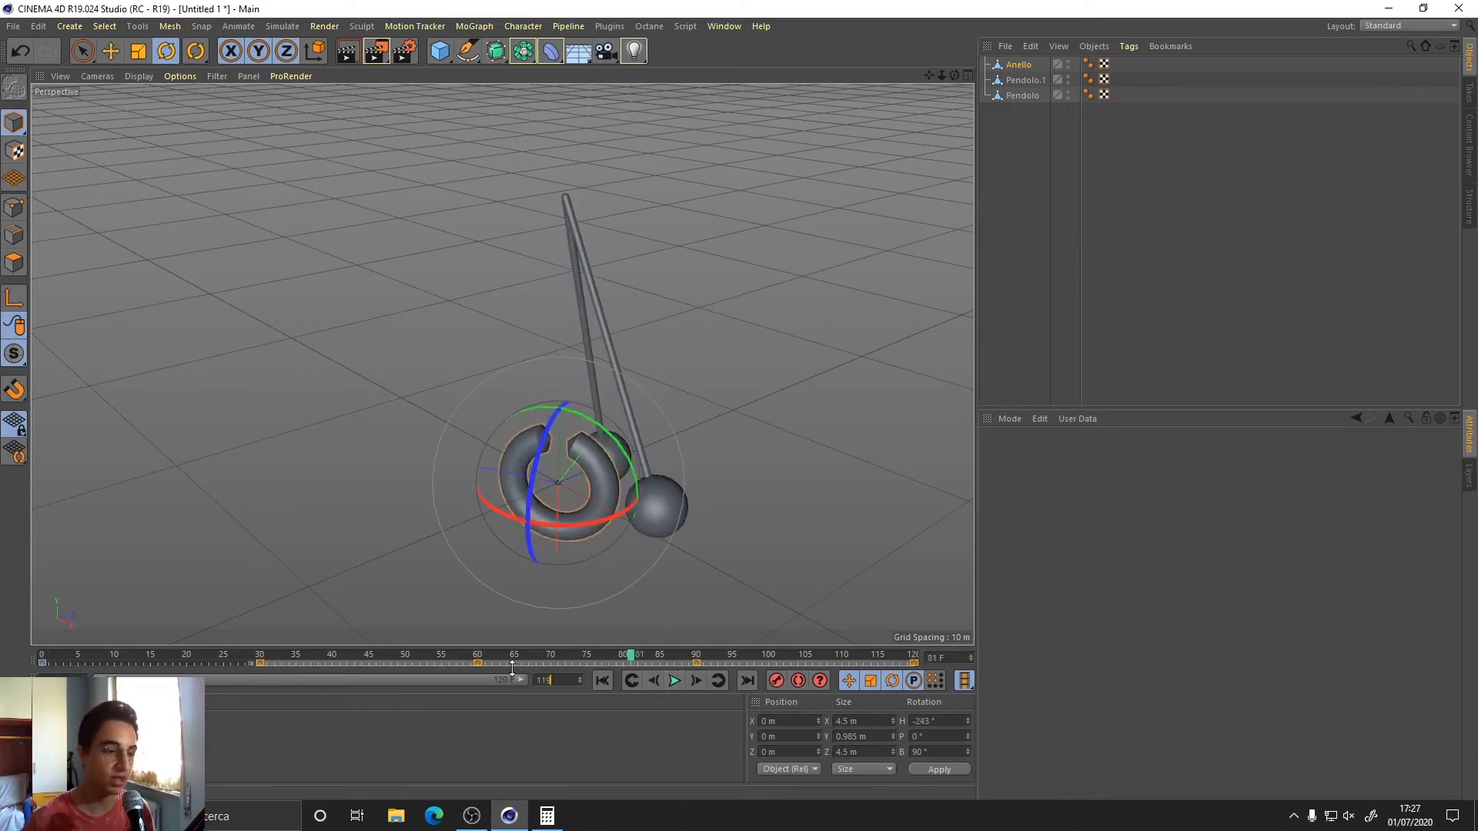
Set the animation's end frame to 119, return to the first frame and deselect the ring.
{"action": "key", "text": "Return"}
{"action": "left_click", "coordinate": [602, 681]}
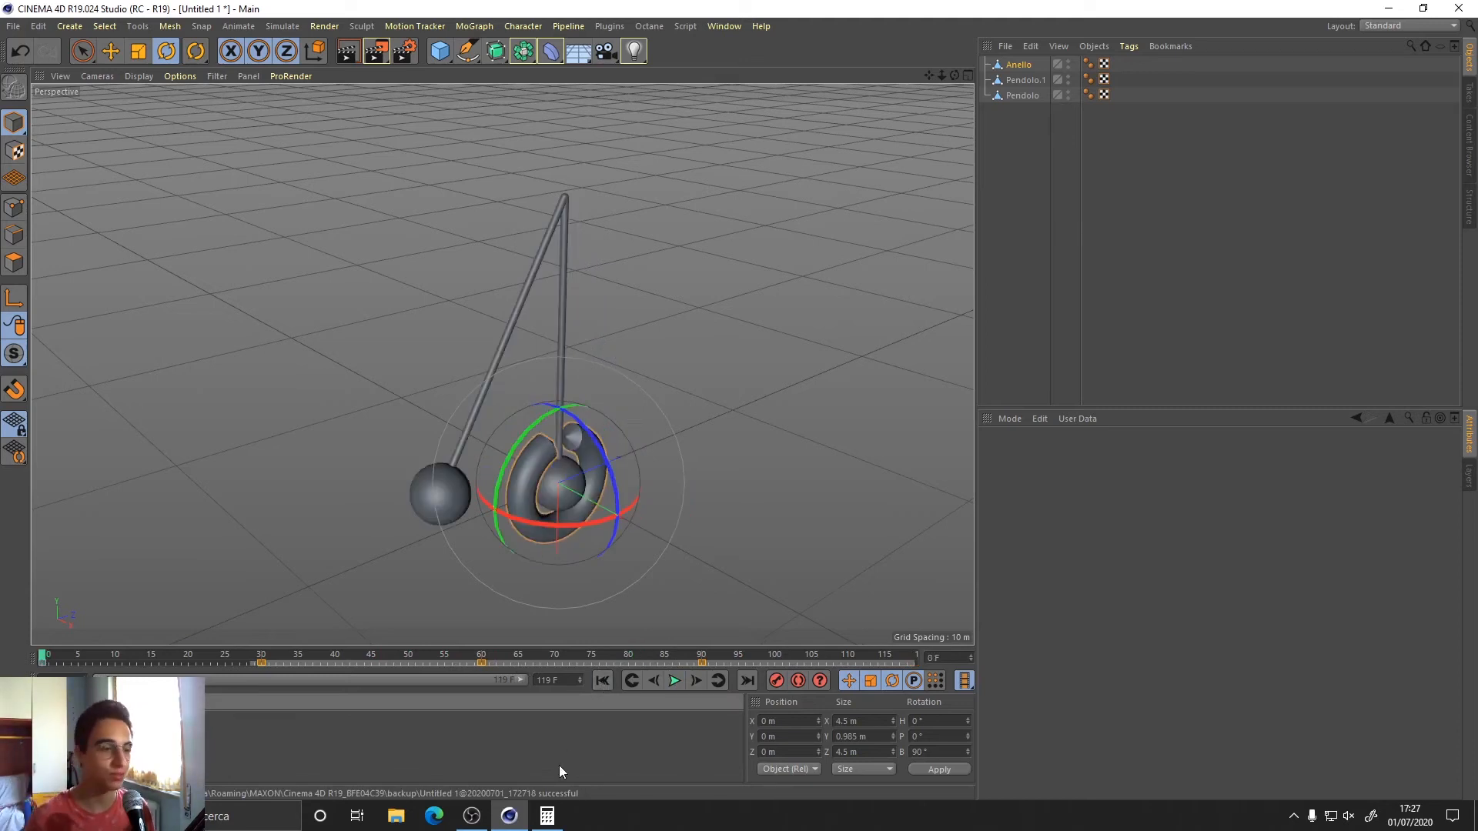
{"action": "key", "text": "space"}
{"action": "left_click", "coordinate": [537, 353]}
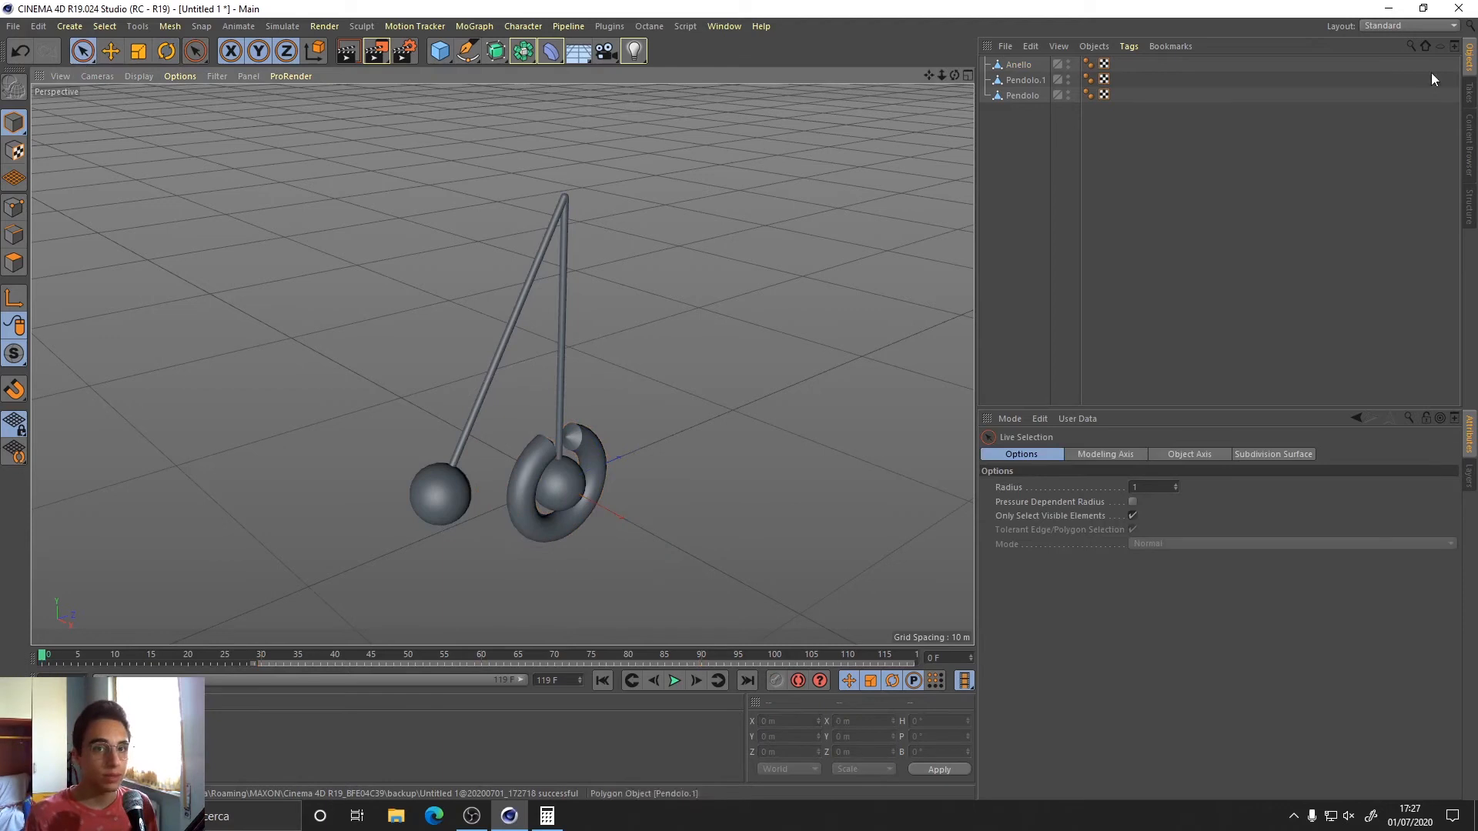
Switch to the Startup (User) layout and add an Octane Camera from an angled view of the whole scene.
{"action": "left_click", "coordinate": [1382, 26]}
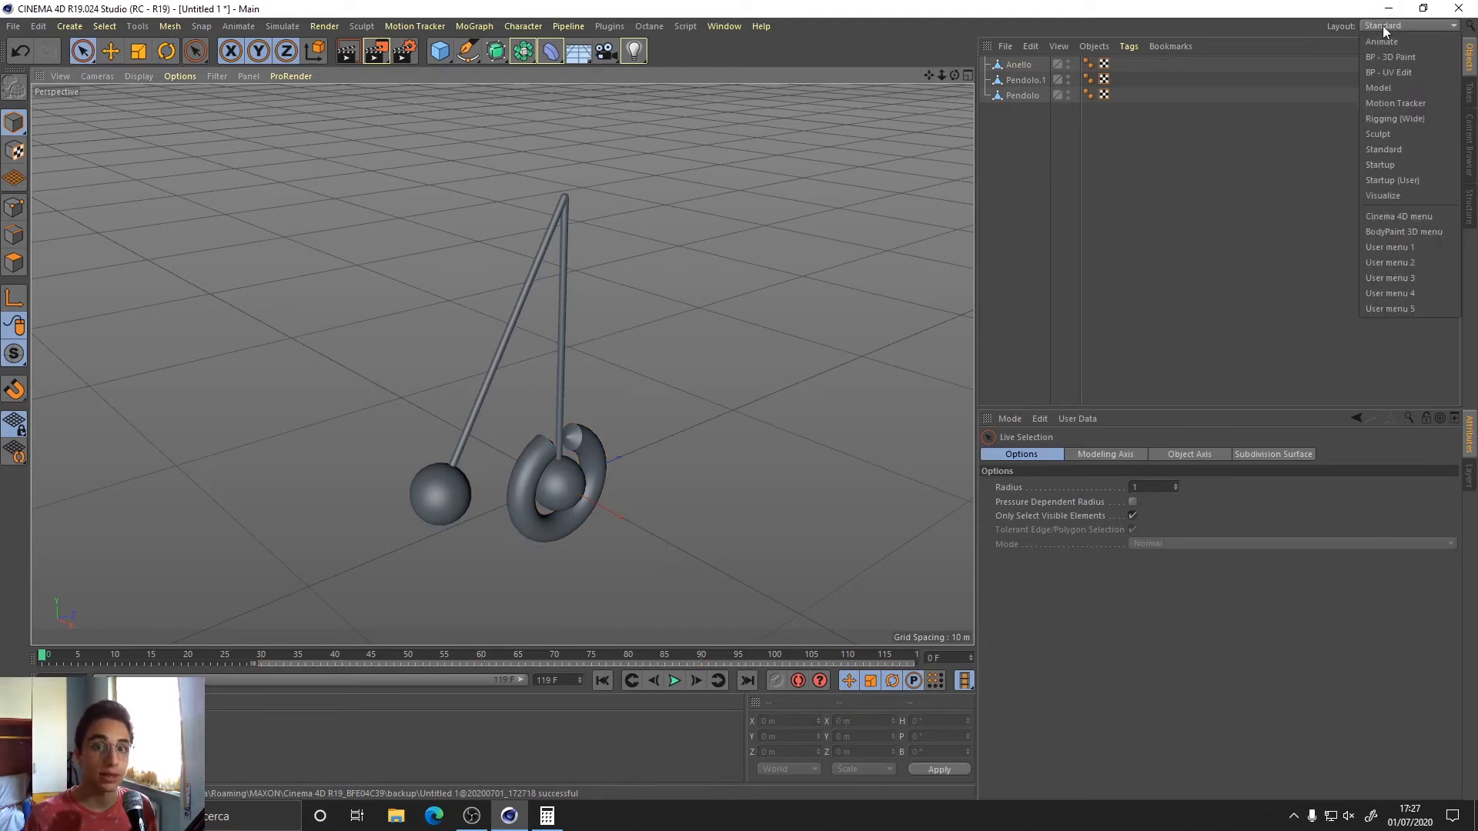
{"action": "left_click", "coordinate": [1423, 179]}
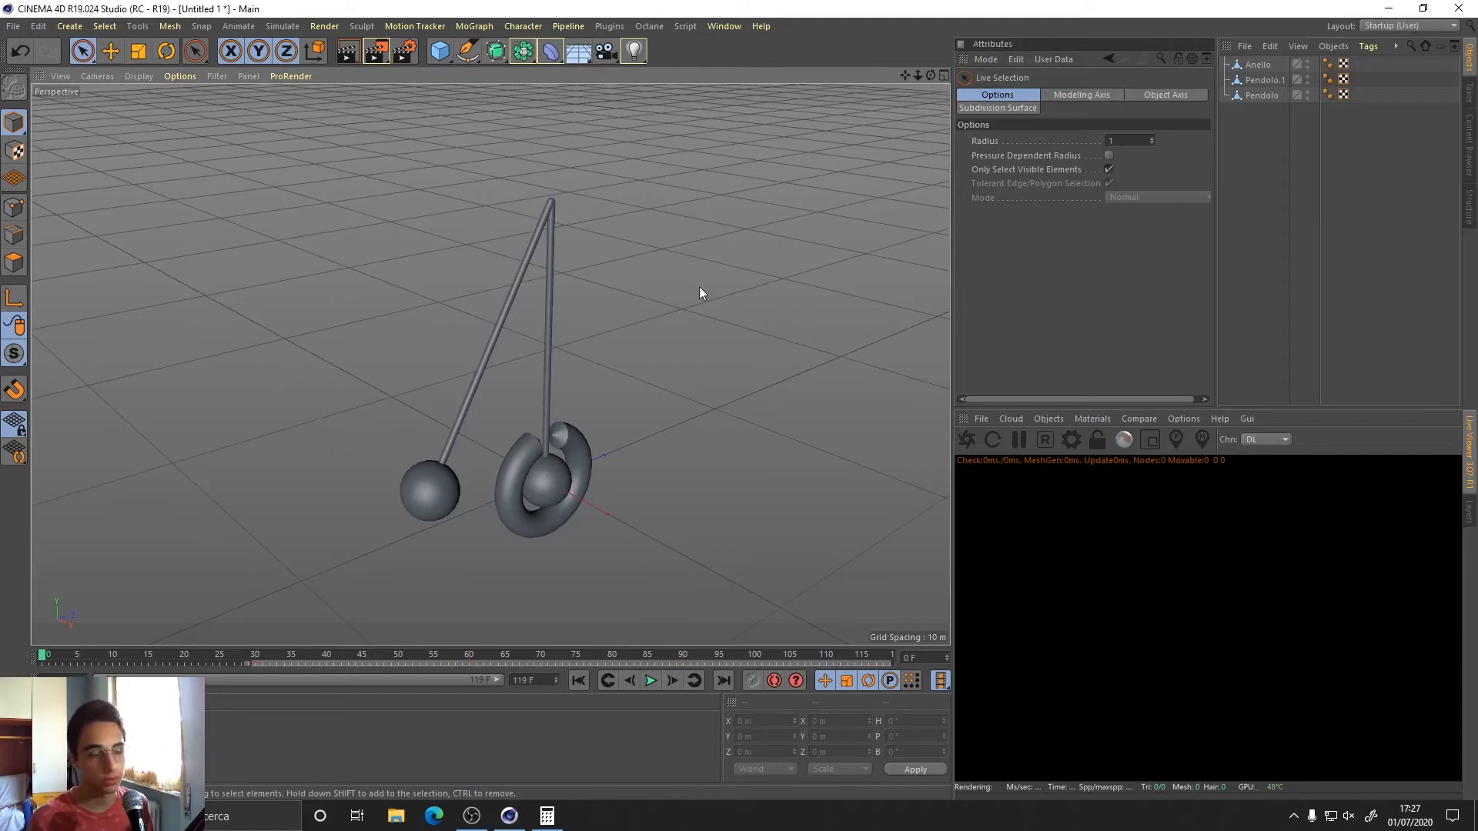
{"action": "scroll", "coordinate": [700, 291], "scroll_direction": "down", "scroll_amount": 1}
{"action": "middle_click_drag", "start_coordinate": [726, 327], "coordinate": [687, 315], "text": "alt"}
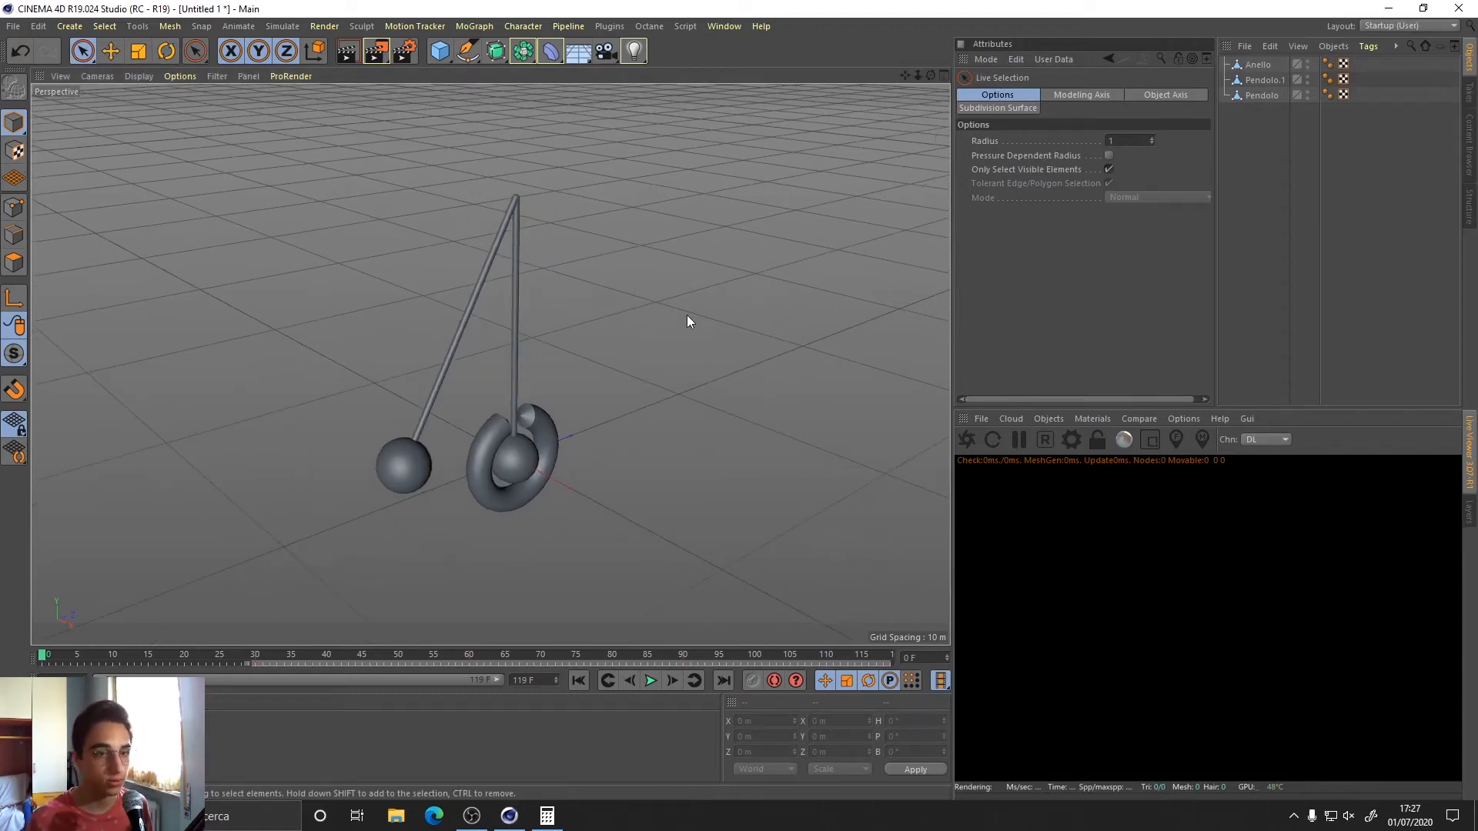
{"action": "left_click_drag", "start_coordinate": [687, 315], "coordinate": [686, 293], "text": "alt"}
{"action": "left_click", "coordinate": [606, 50]}
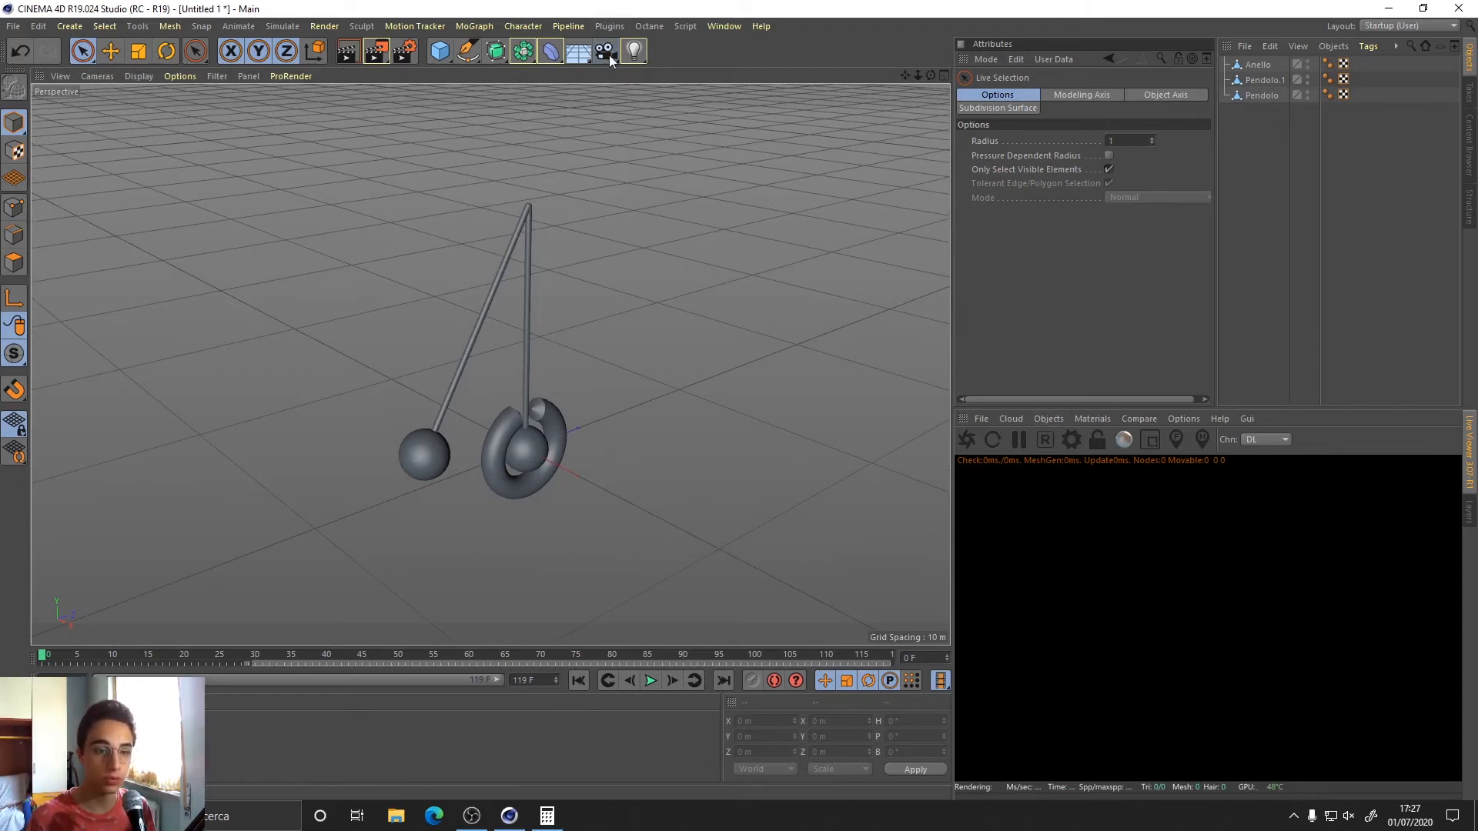
{"action": "left_click", "coordinate": [1051, 420]}
{"action": "left_click", "coordinate": [1060, 436]}
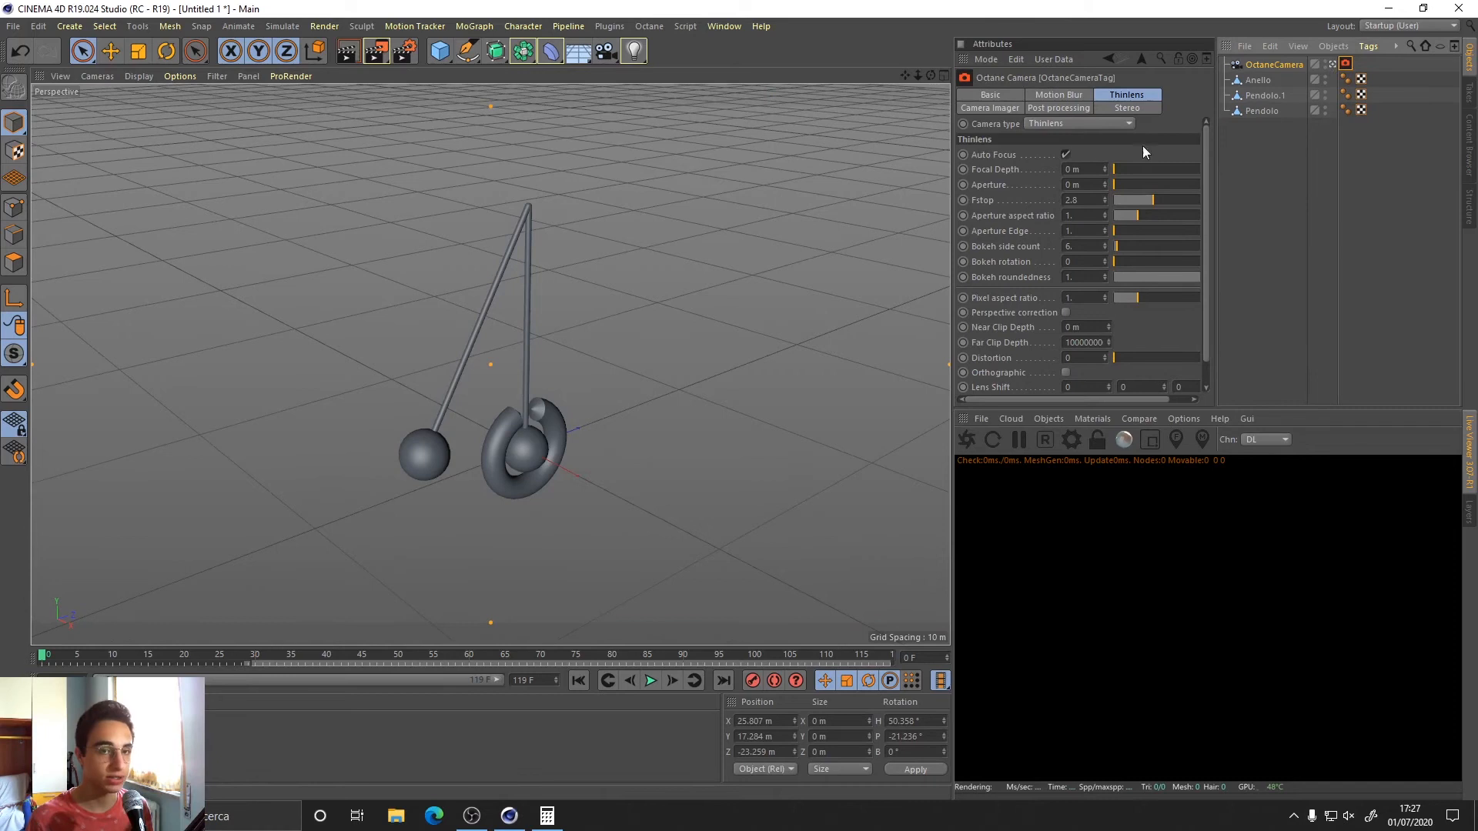
Set the Octane camera's rotation to 45° heading and -22.5° pitch.
{"action": "left_click", "coordinate": [1273, 68]}
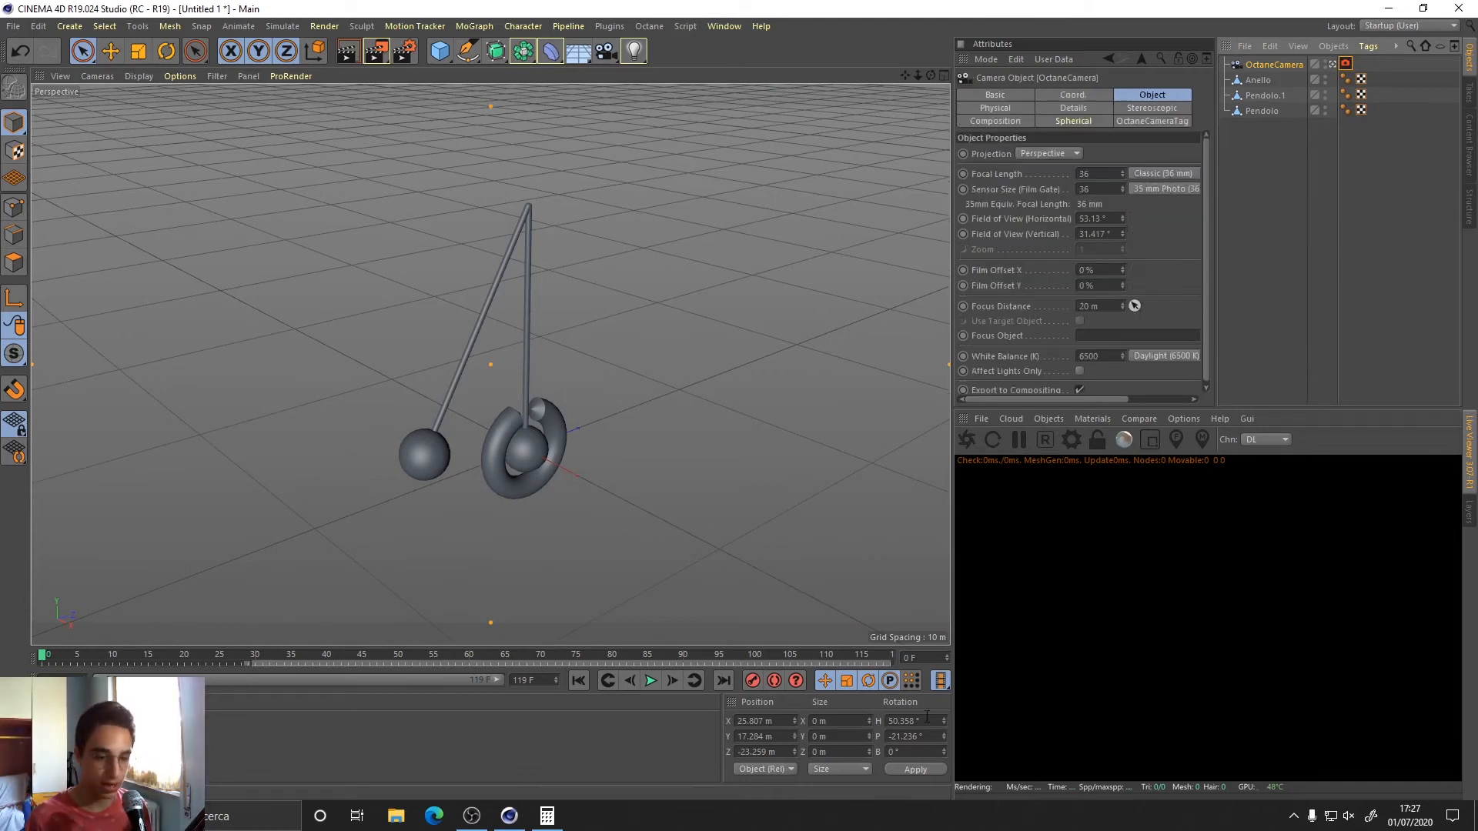
{"action": "left_click", "coordinate": [902, 721]}
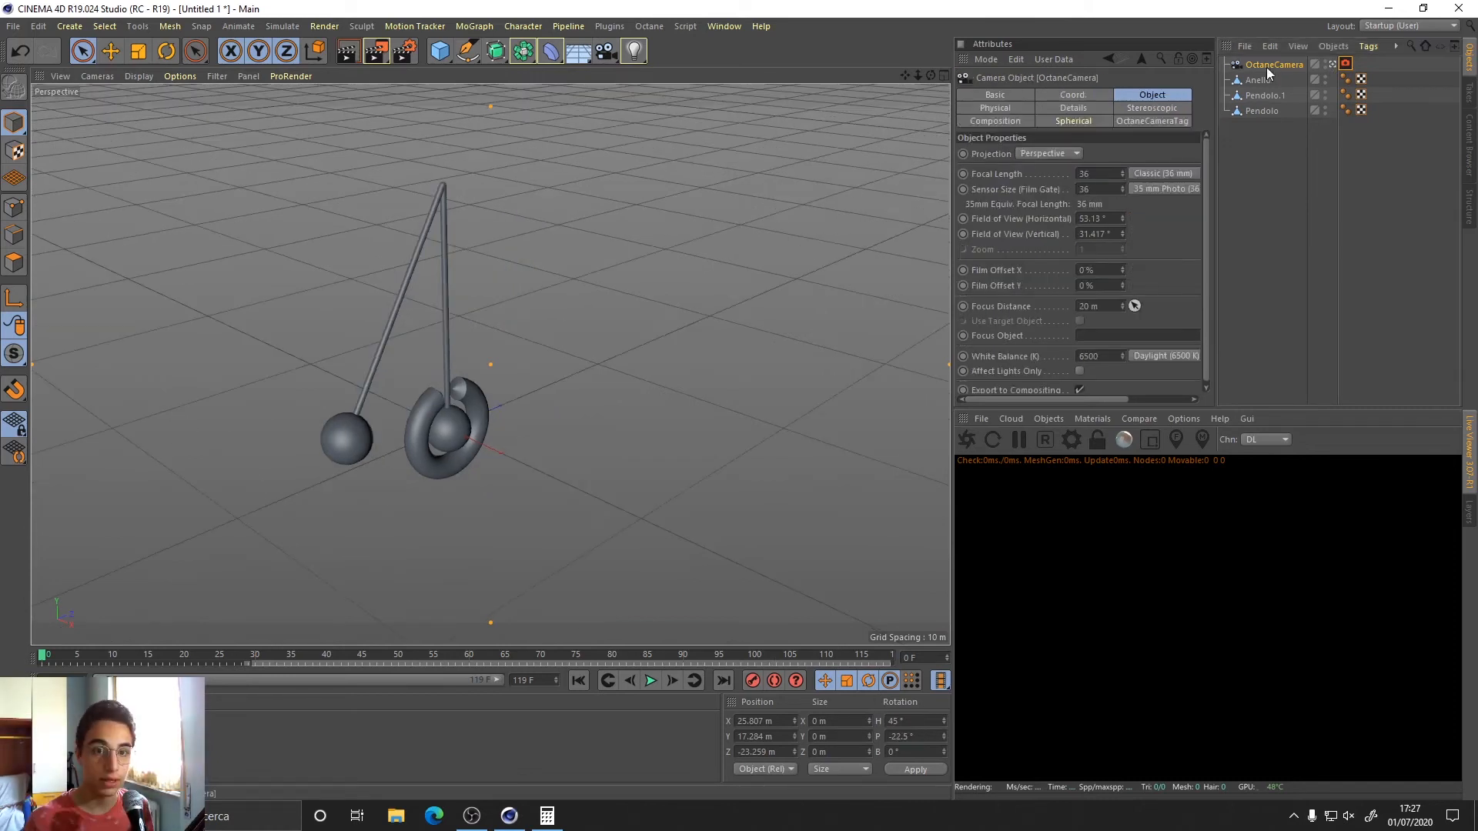
Add a Protection tag to the Octane camera and unlock its X, Y and Z position, keeping scale and rotation locked.
{"action": "right_click", "coordinate": [1267, 67]}
{"action": "mouse_move", "coordinate": [1306, 80]}
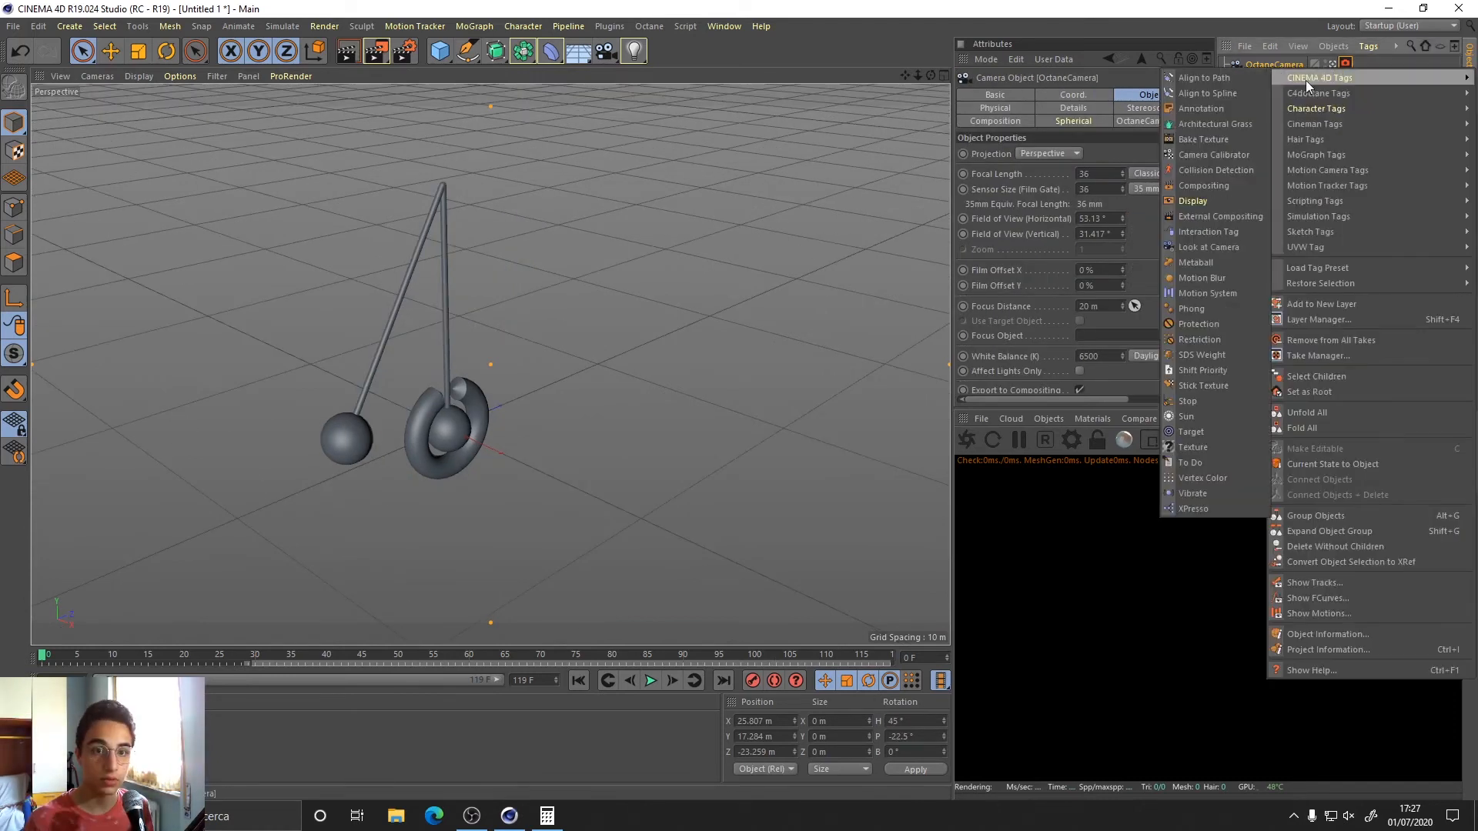
{"action": "left_click", "coordinate": [1231, 324]}
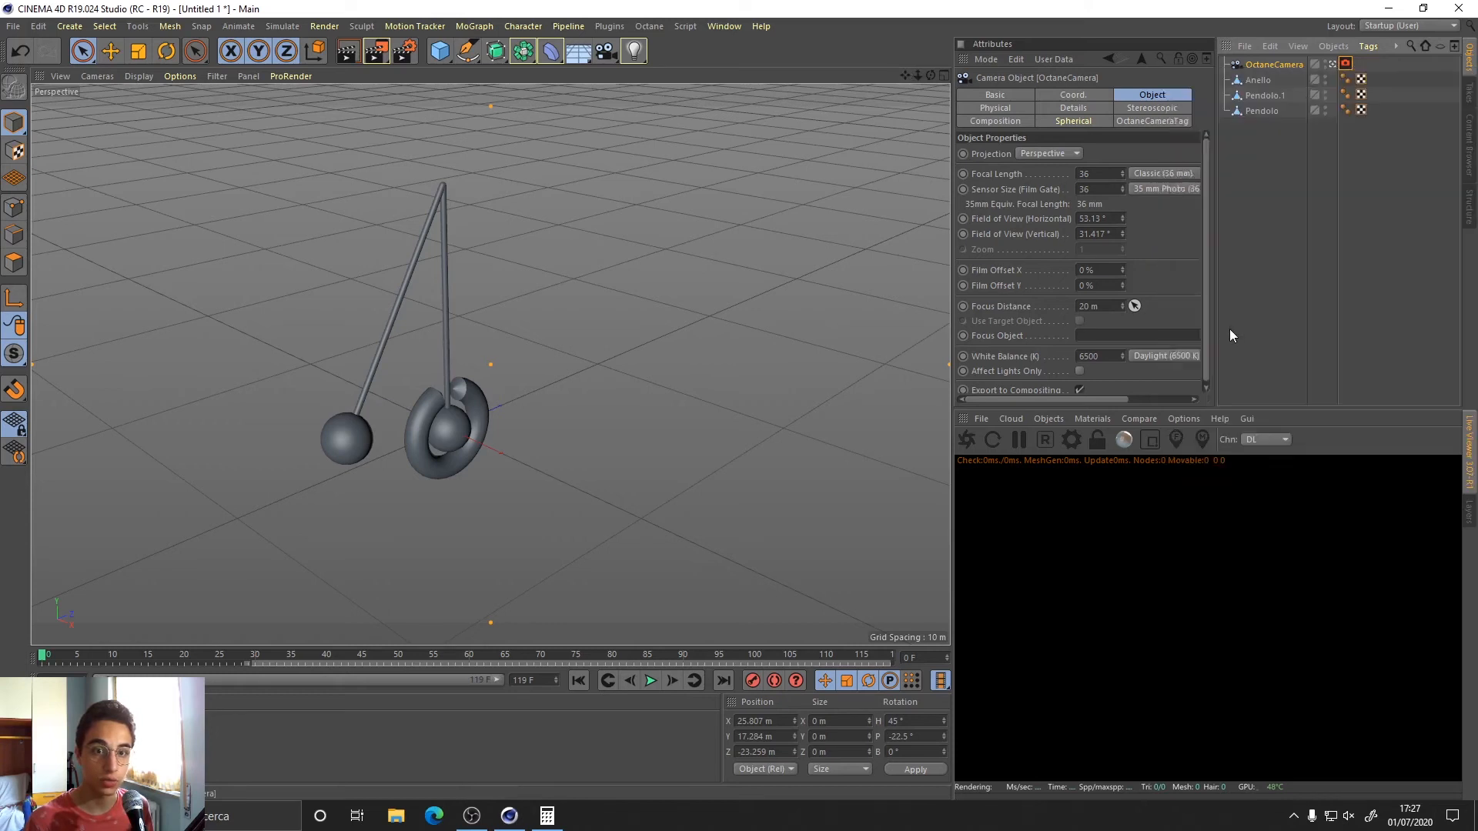
{"action": "left_click", "coordinate": [1056, 158]}
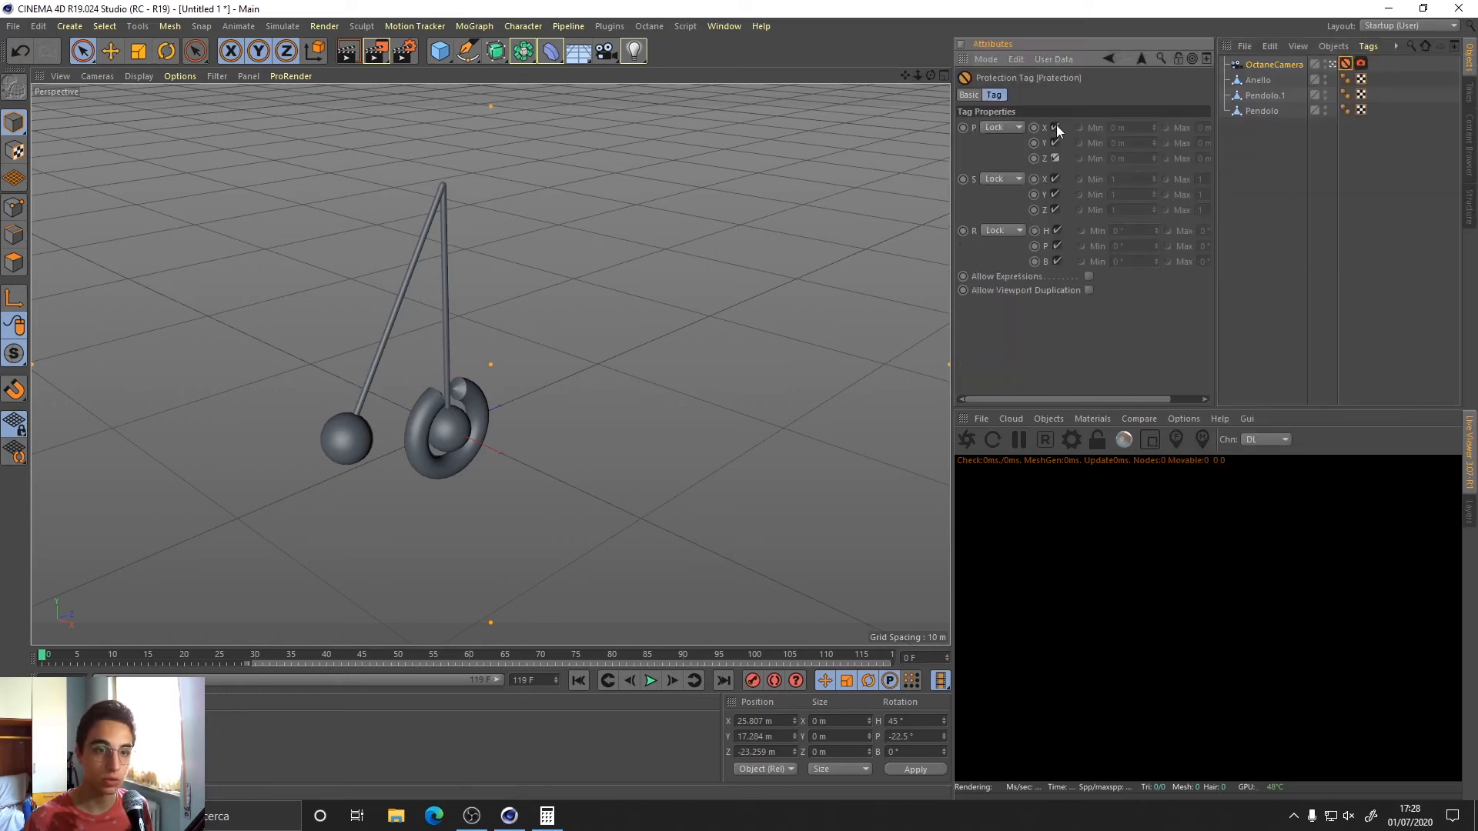
{"action": "left_click_drag", "start_coordinate": [1055, 128], "coordinate": [1054, 127]}
Move the camera to about X 10.1 m, Y 5.9 m, Z -10.1 m to centre the ring, and start the live render.
{"action": "left_click_drag", "start_coordinate": [904, 76], "coordinate": [958, 3]}
{"action": "left_click_drag", "start_coordinate": [918, 75], "coordinate": [1041, 76]}
{"action": "left_click_drag", "start_coordinate": [905, 76], "coordinate": [820, 118]}
{"action": "right_click", "coordinate": [1270, 64]}
{"action": "left_click", "coordinate": [902, 86]}
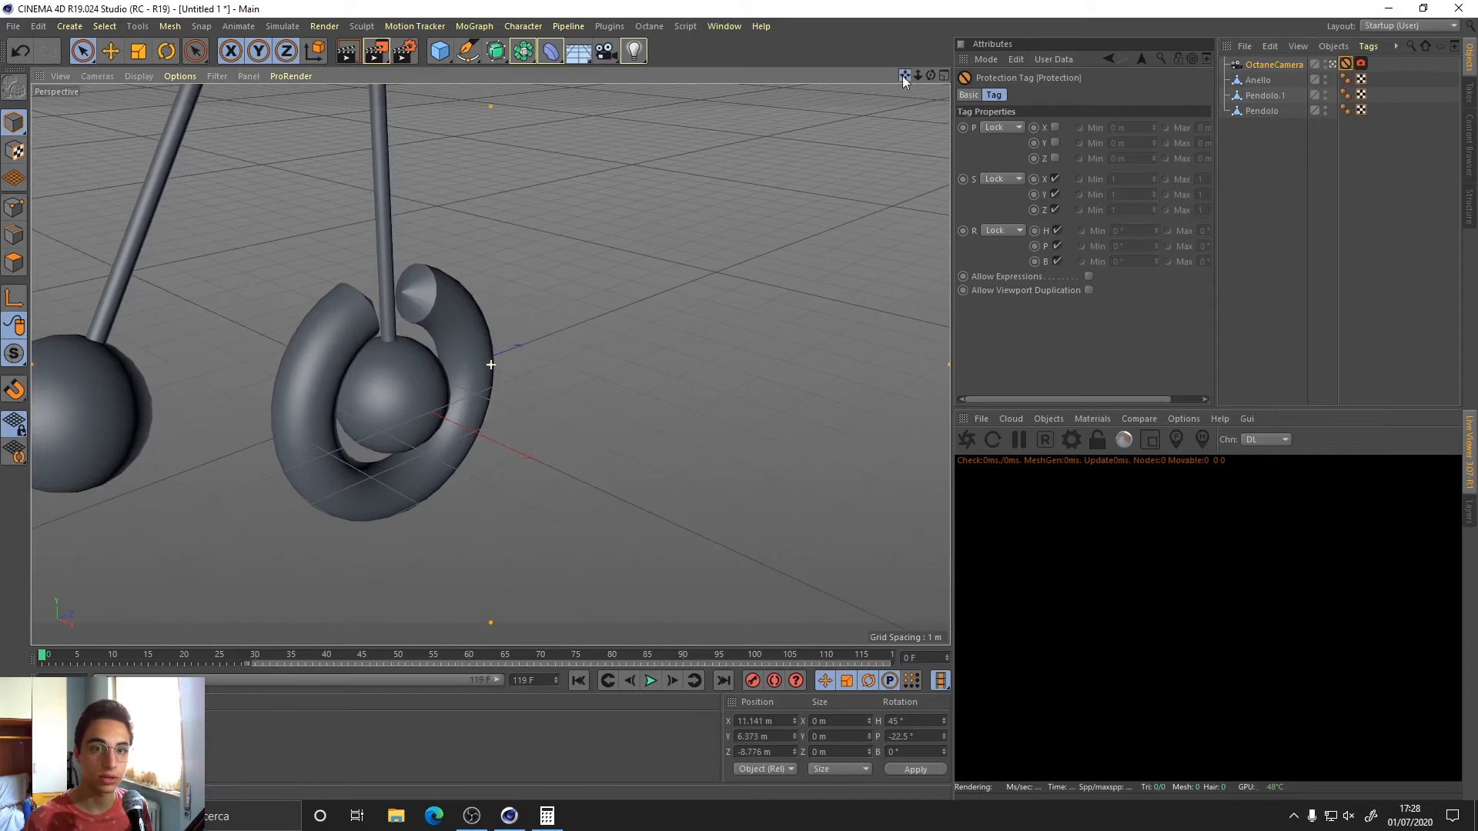
{"action": "key", "text": "ctrl+z"}
{"action": "left_click_drag", "start_coordinate": [904, 75], "coordinate": [923, 77]}
{"action": "left_click", "coordinate": [971, 443]}
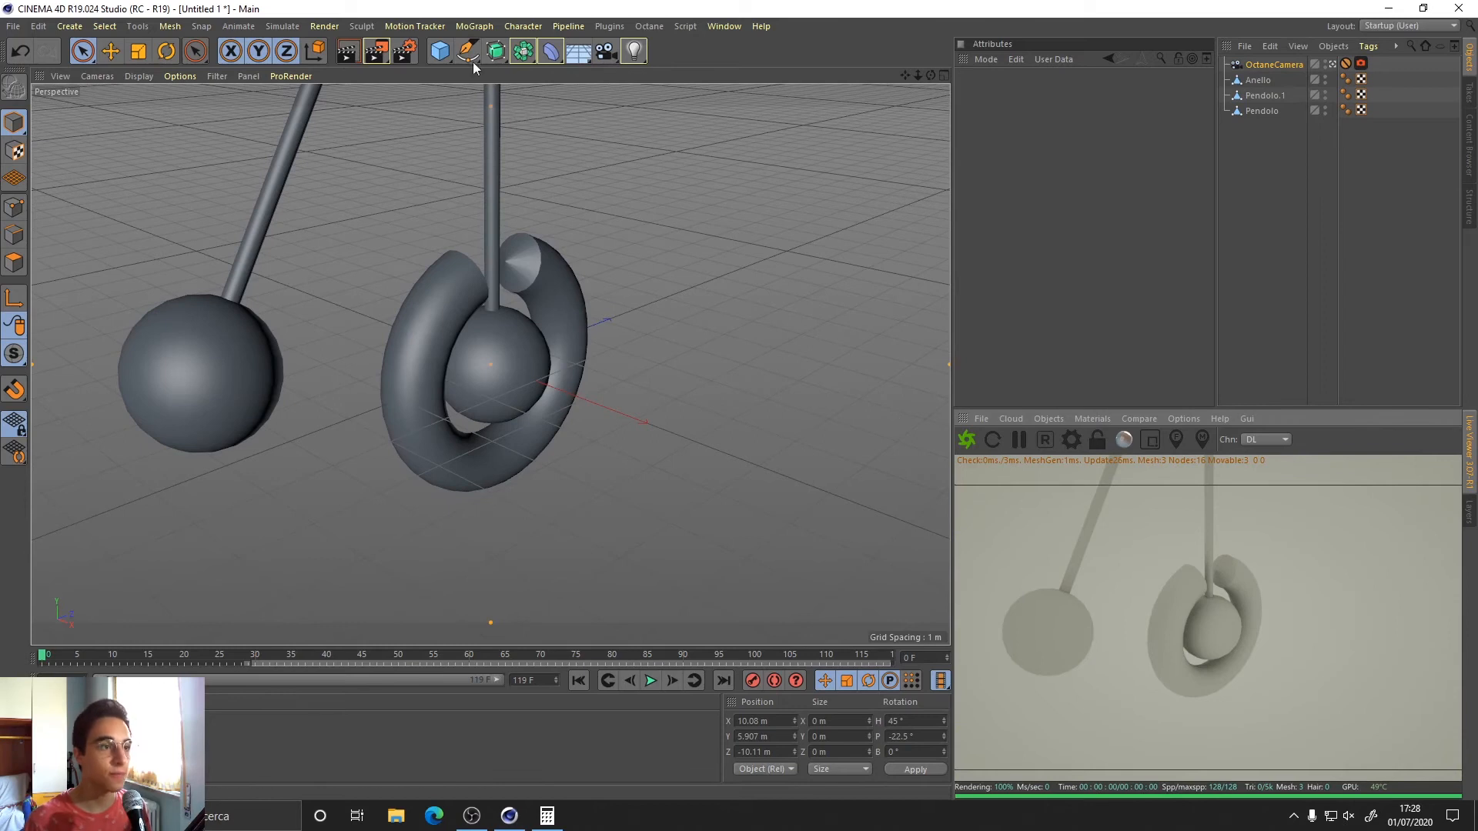
Add a Disc as a floor and scale it up to about 24.4 m across.
{"action": "left_click_drag", "start_coordinate": [445, 54], "coordinate": [483, 99]}
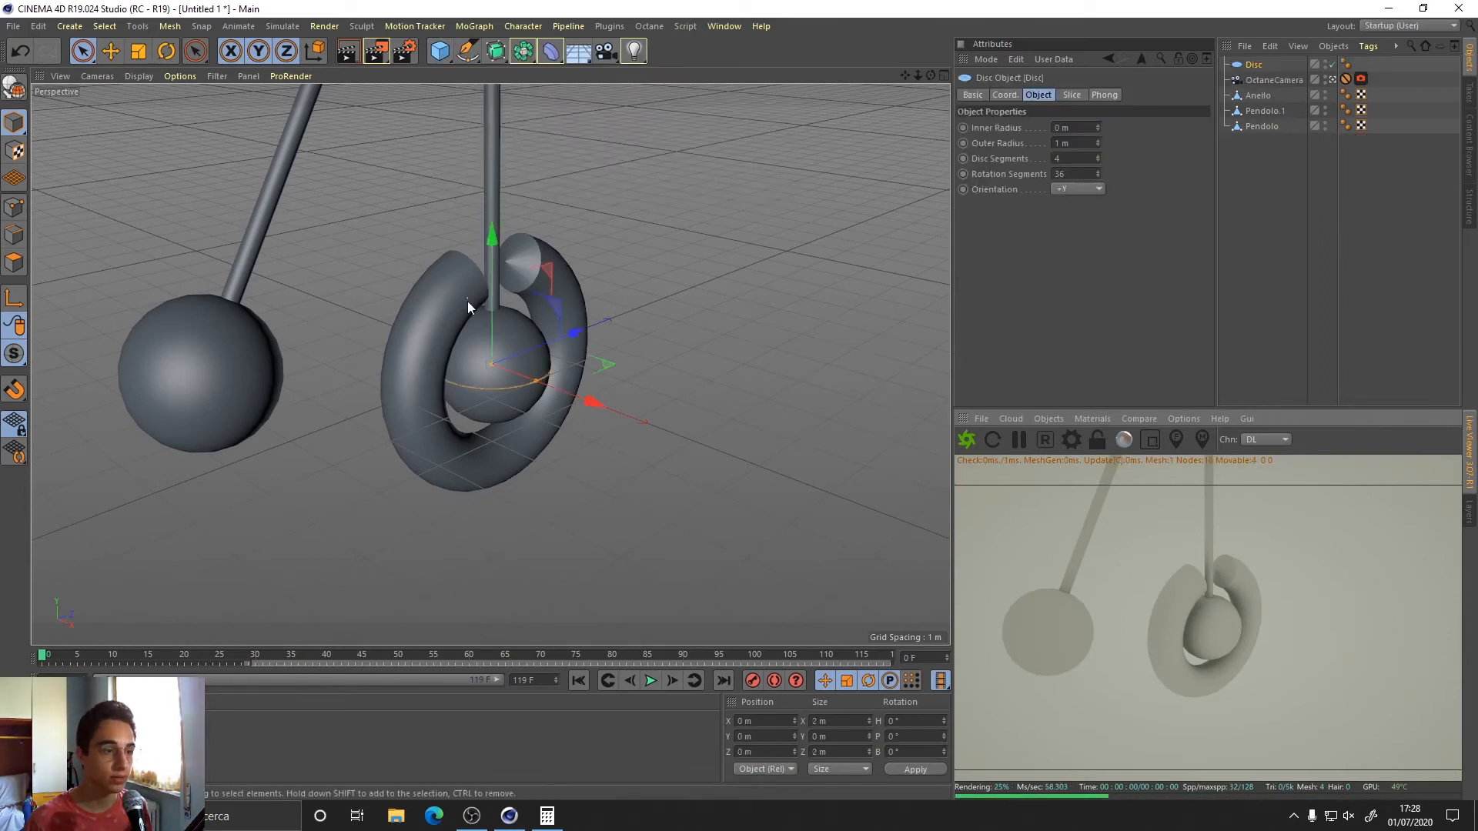
{"action": "key", "text": "t"}
{"action": "left_click_drag", "start_coordinate": [419, 307], "coordinate": [946, 539]}
Lower the disc beneath the ring to about -2.3 m in Y and place it last in the object list.
{"action": "key", "text": "e"}
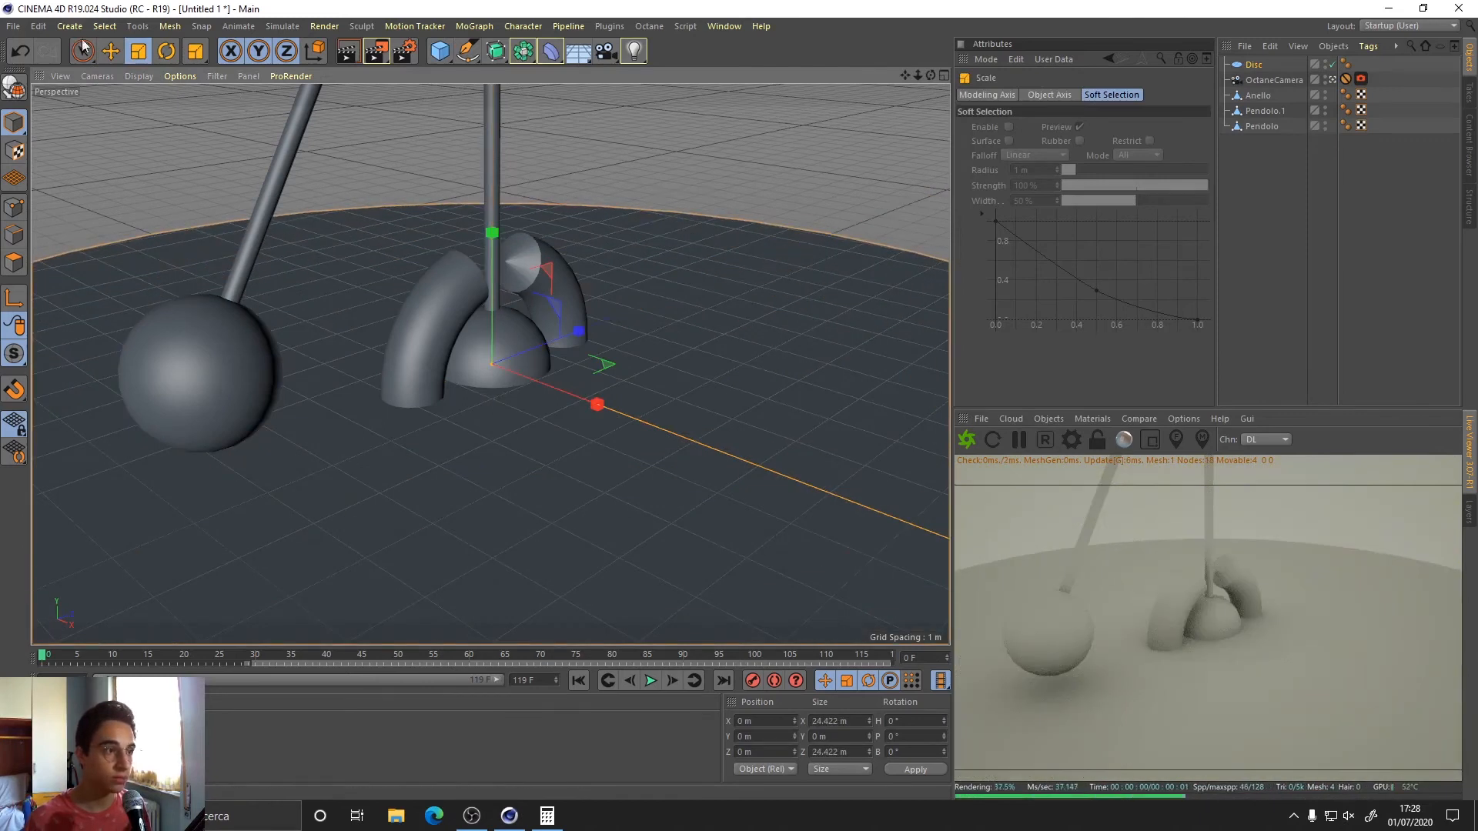
{"action": "left_click_drag", "start_coordinate": [483, 261], "coordinate": [487, 361]}
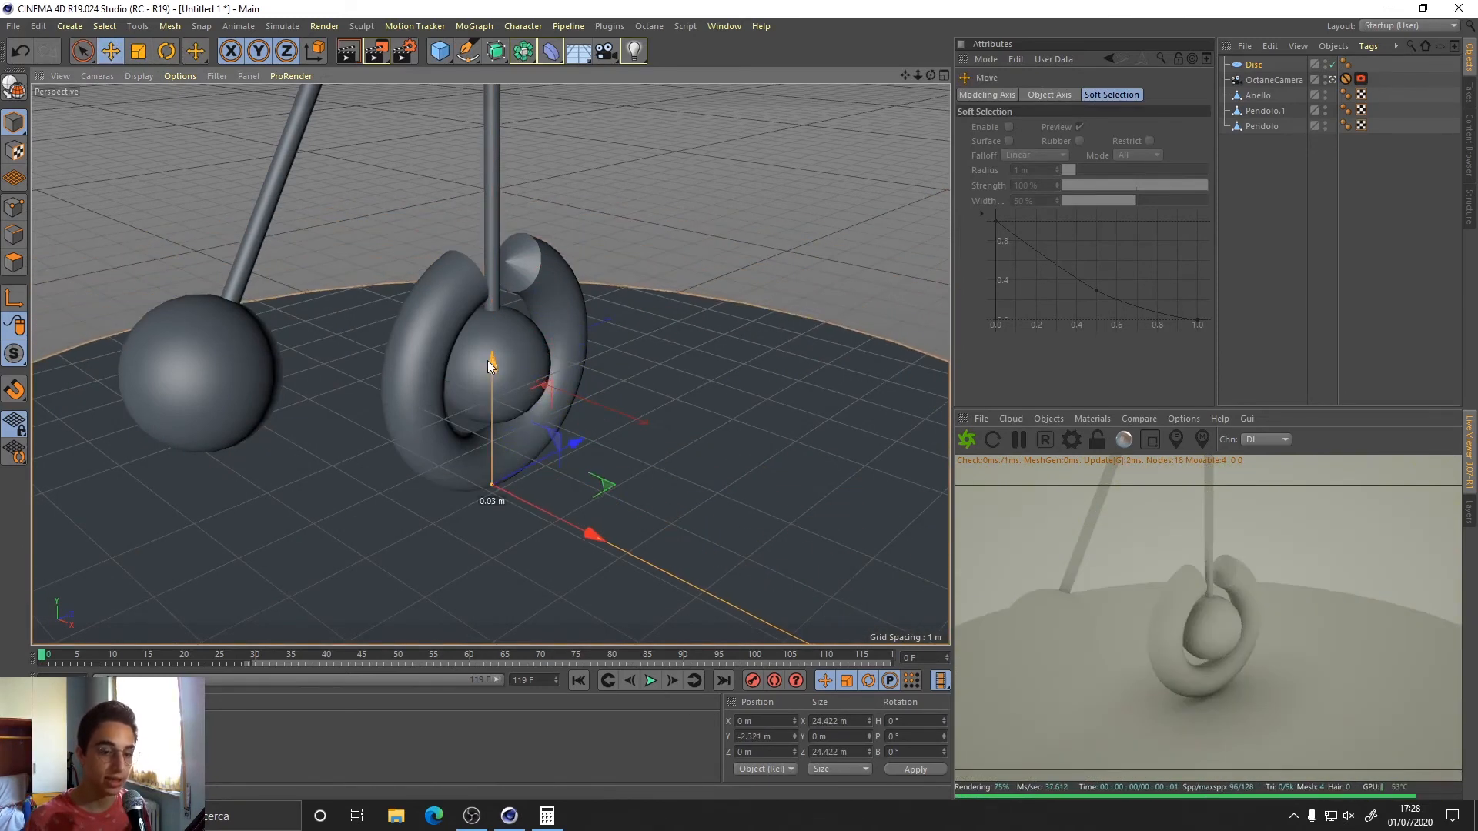
{"action": "left_click", "coordinate": [1305, 204]}
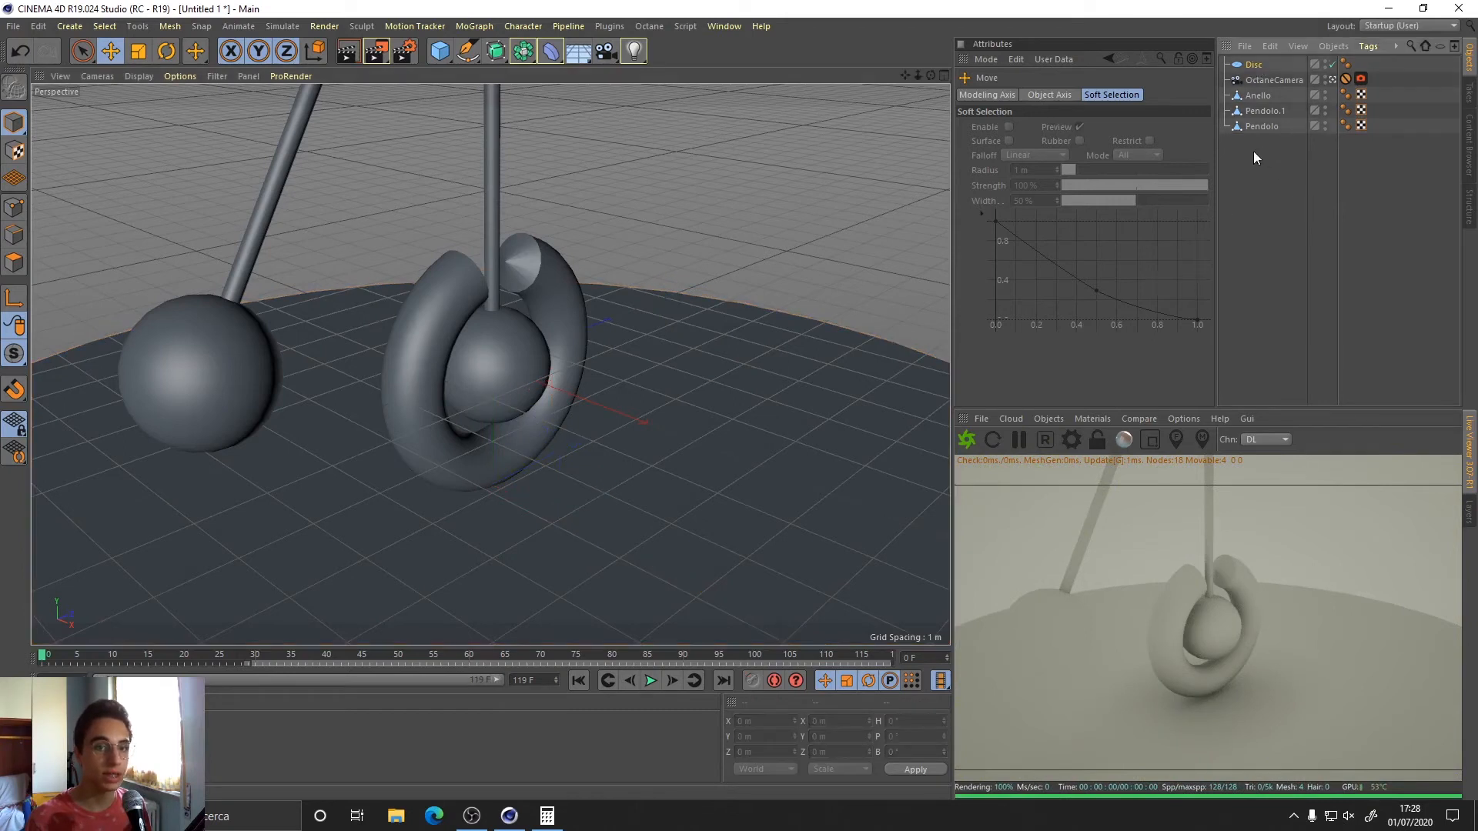
{"action": "left_click_drag", "start_coordinate": [1254, 156], "coordinate": [1254, 152]}
Add an Octane Hdri Environment and open the file selection for its image texture.
{"action": "left_click", "coordinate": [1083, 418]}
{"action": "left_click", "coordinate": [1074, 418]}
{"action": "left_click", "coordinate": [1057, 418]}
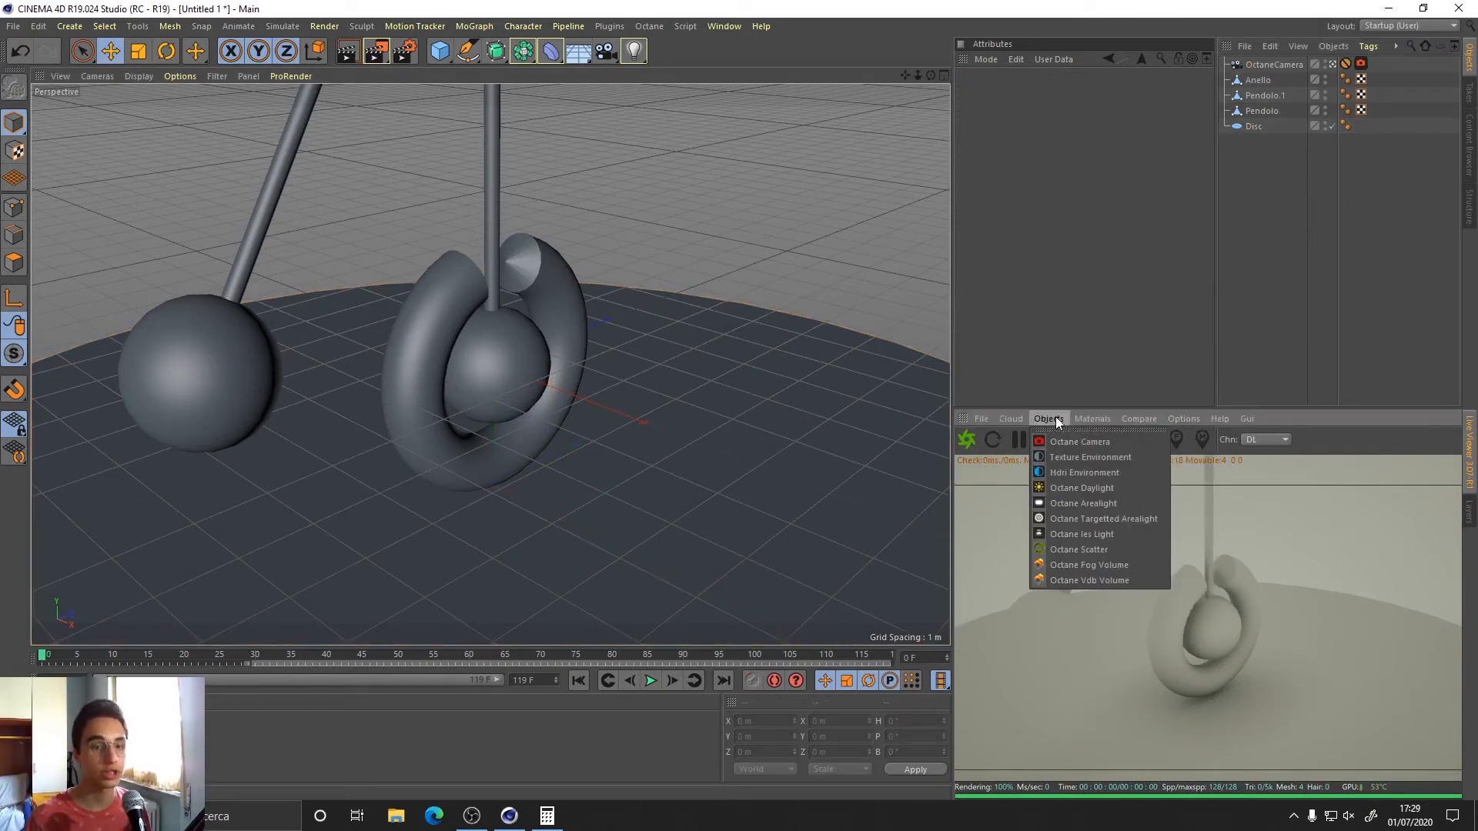
{"action": "left_click", "coordinate": [1076, 473]}
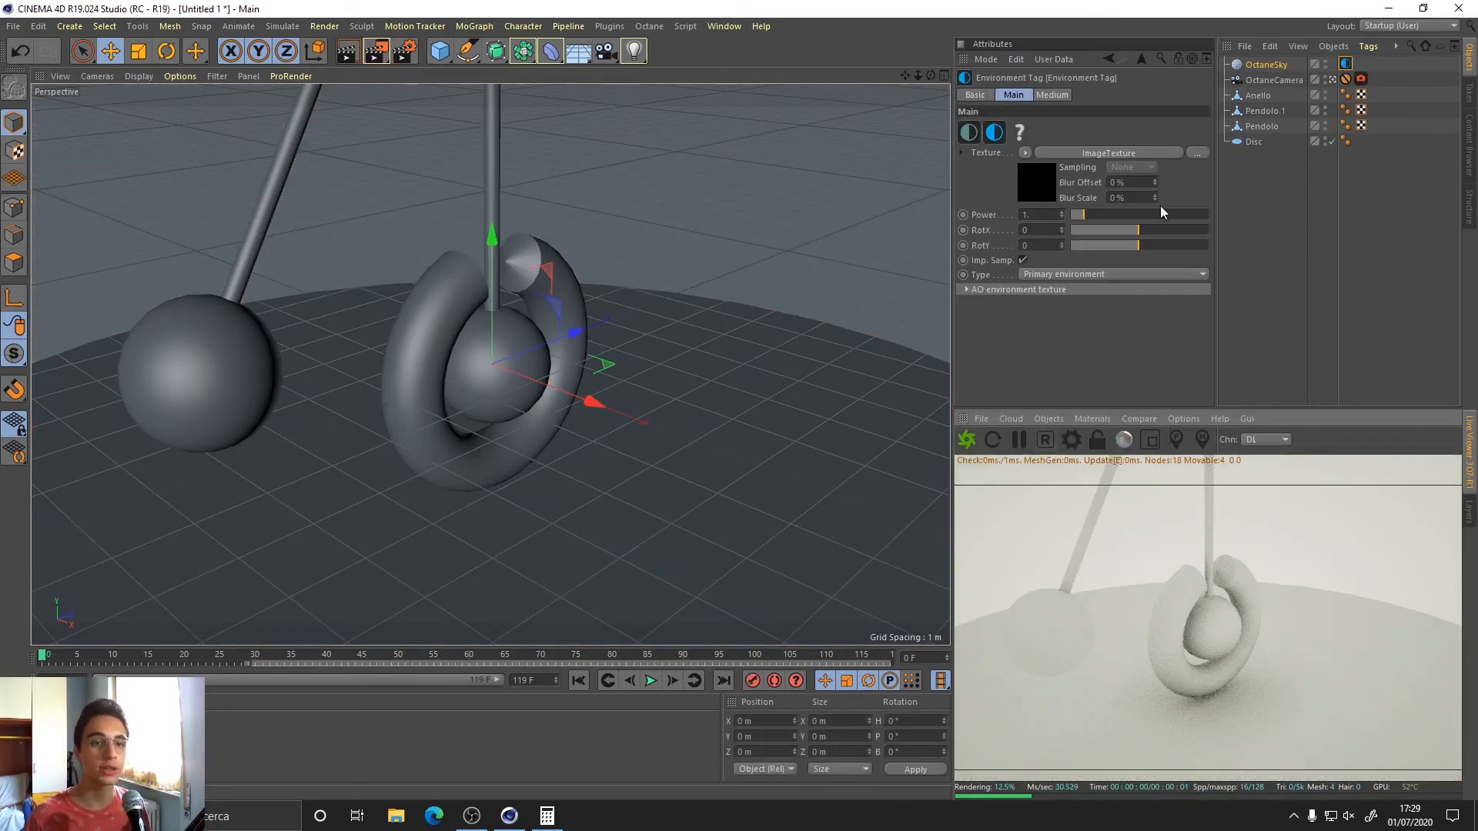
{"action": "left_click", "coordinate": [1141, 150]}
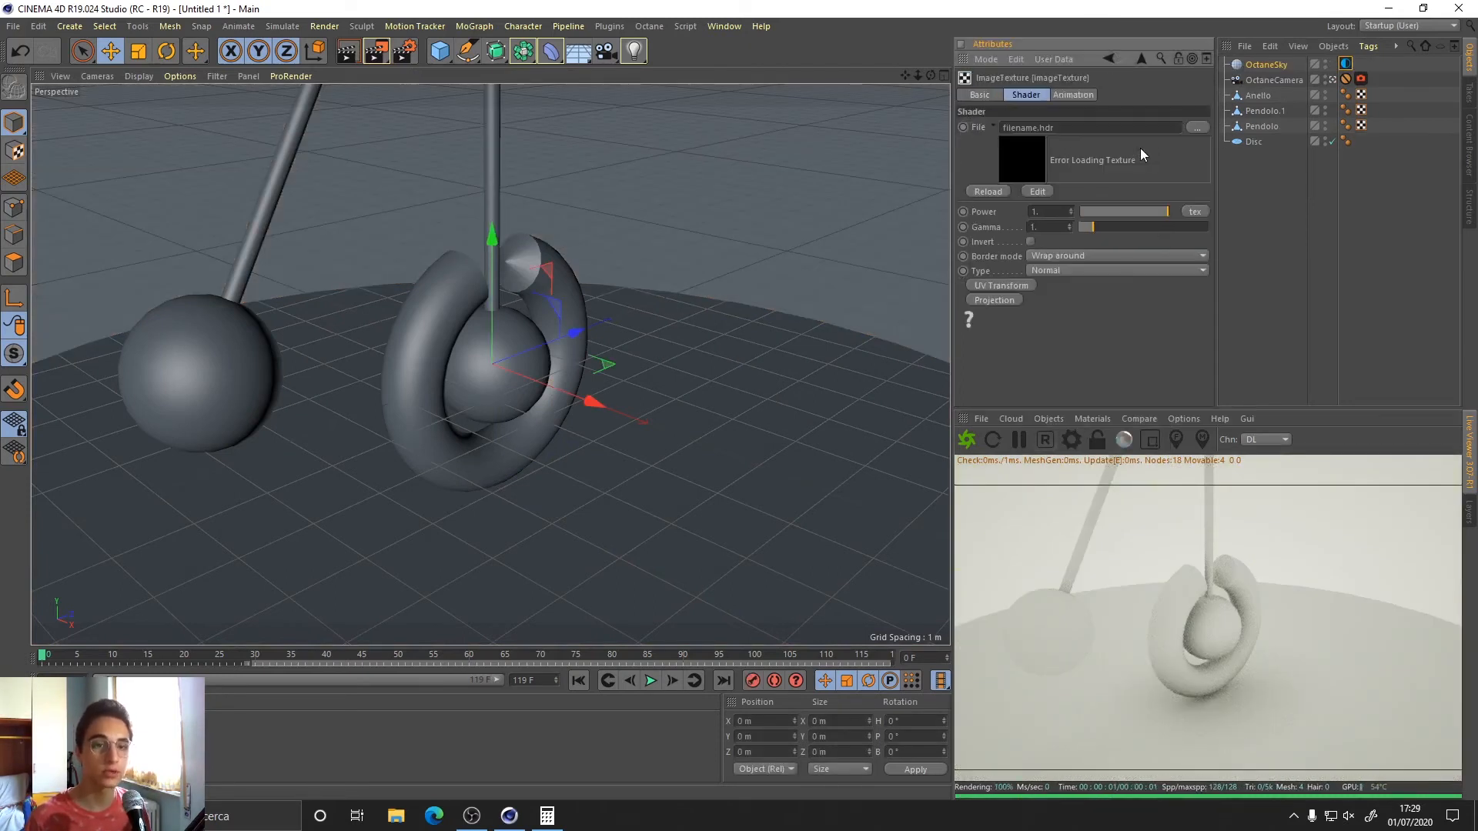
{"action": "left_click", "coordinate": [1197, 127]}
Switch to the web browser, open the HDRI Haven library and choose the Pump Station HDRI.
{"action": "left_click", "coordinate": [434, 815]}
{"action": "left_click", "coordinate": [559, 65]}
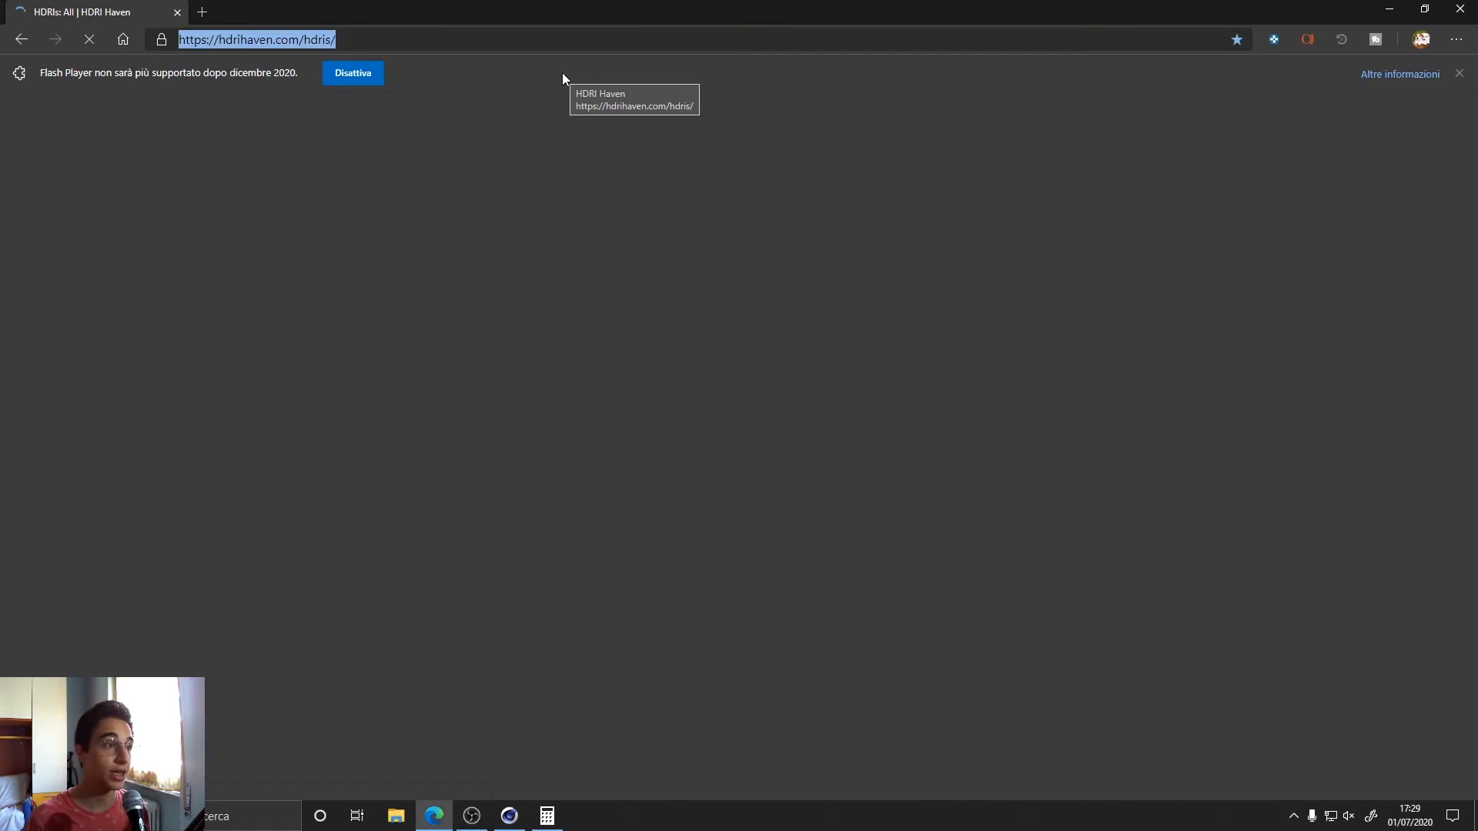
{"action": "left_click", "coordinate": [1460, 74]}
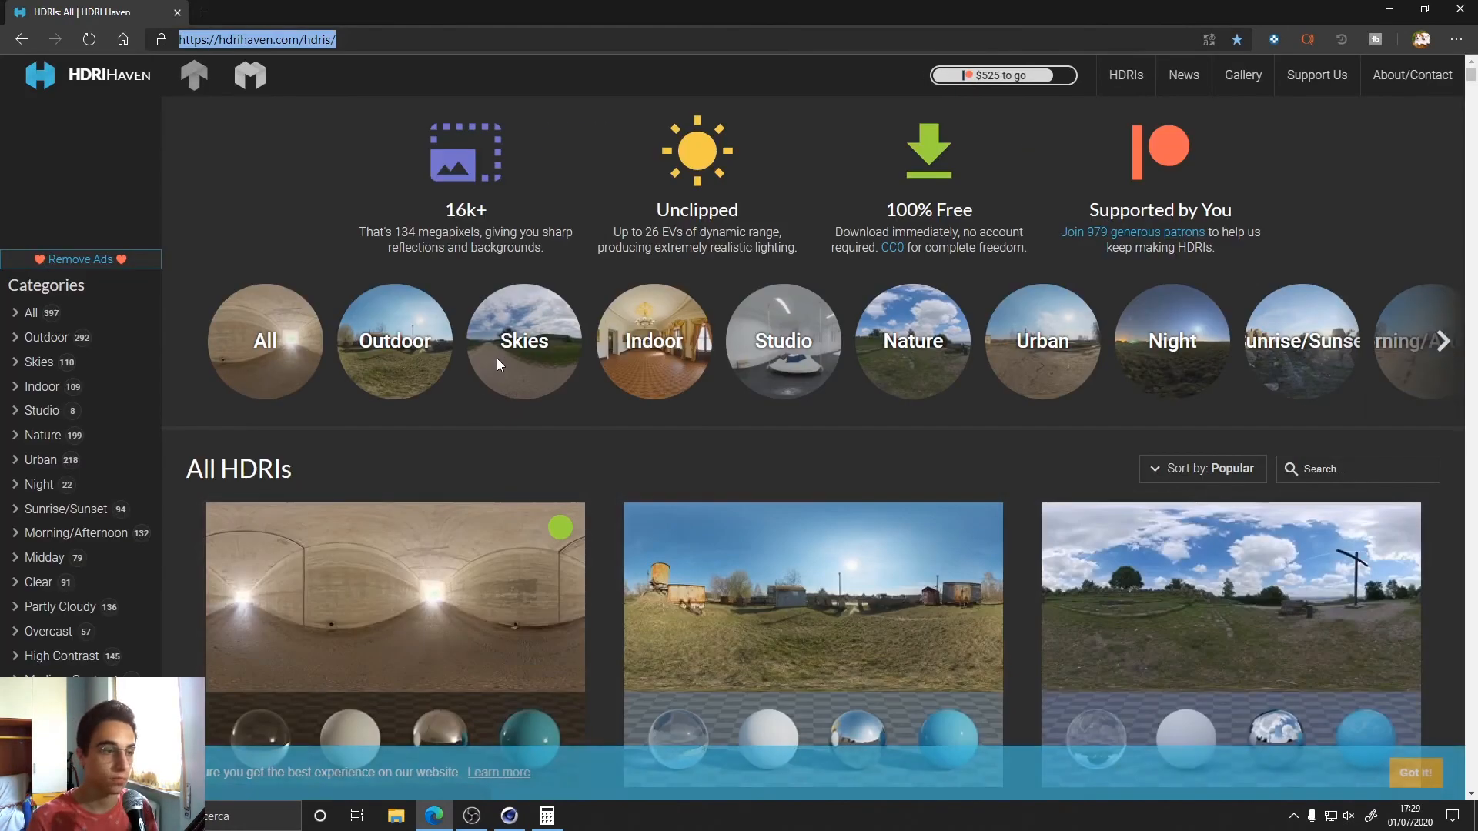
{"action": "scroll", "coordinate": [716, 655], "scroll_direction": "down", "scroll_amount": 1}
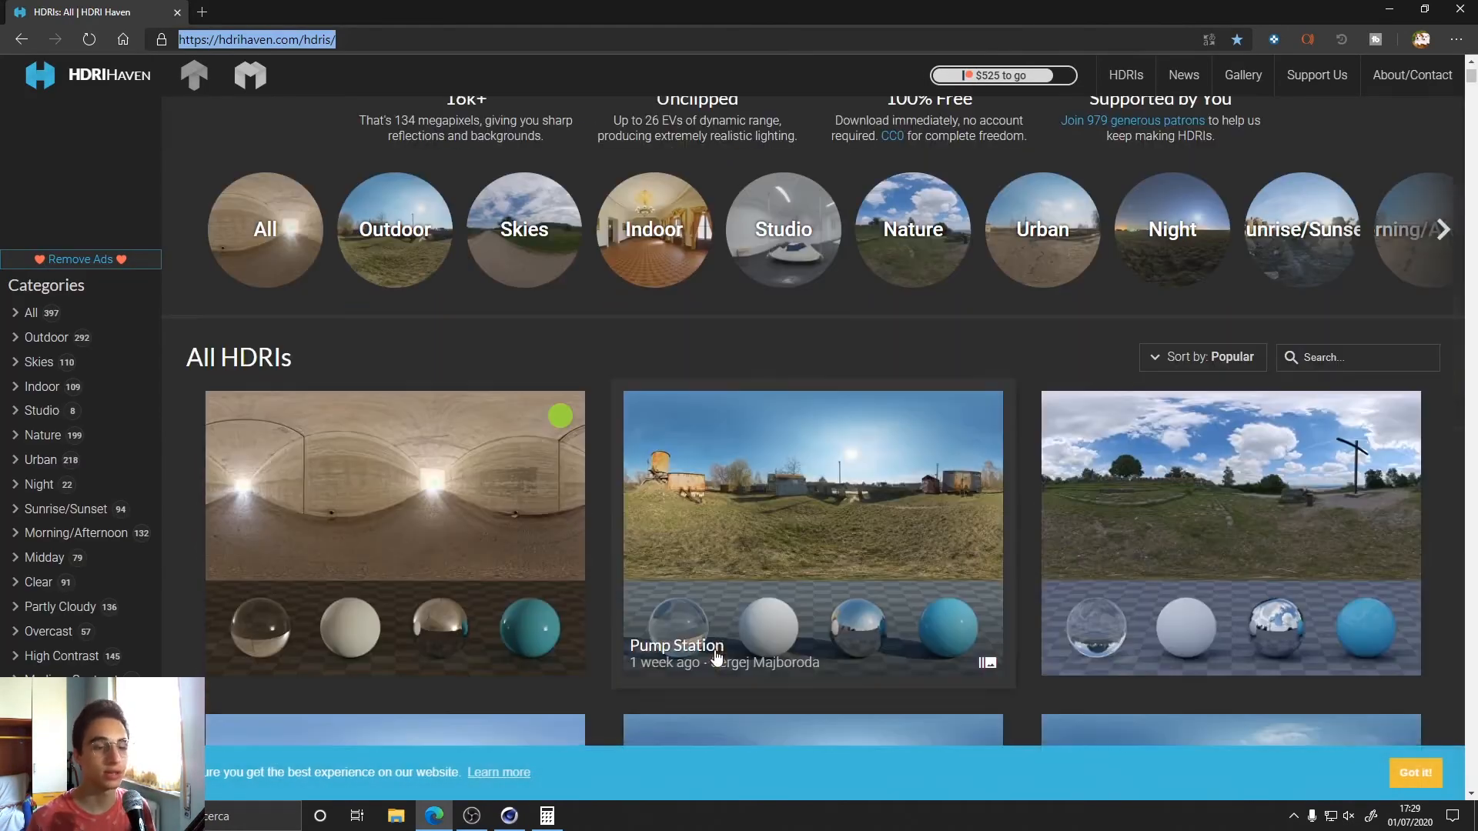
{"action": "scroll", "coordinate": [716, 641], "scroll_direction": "down", "scroll_amount": 1}
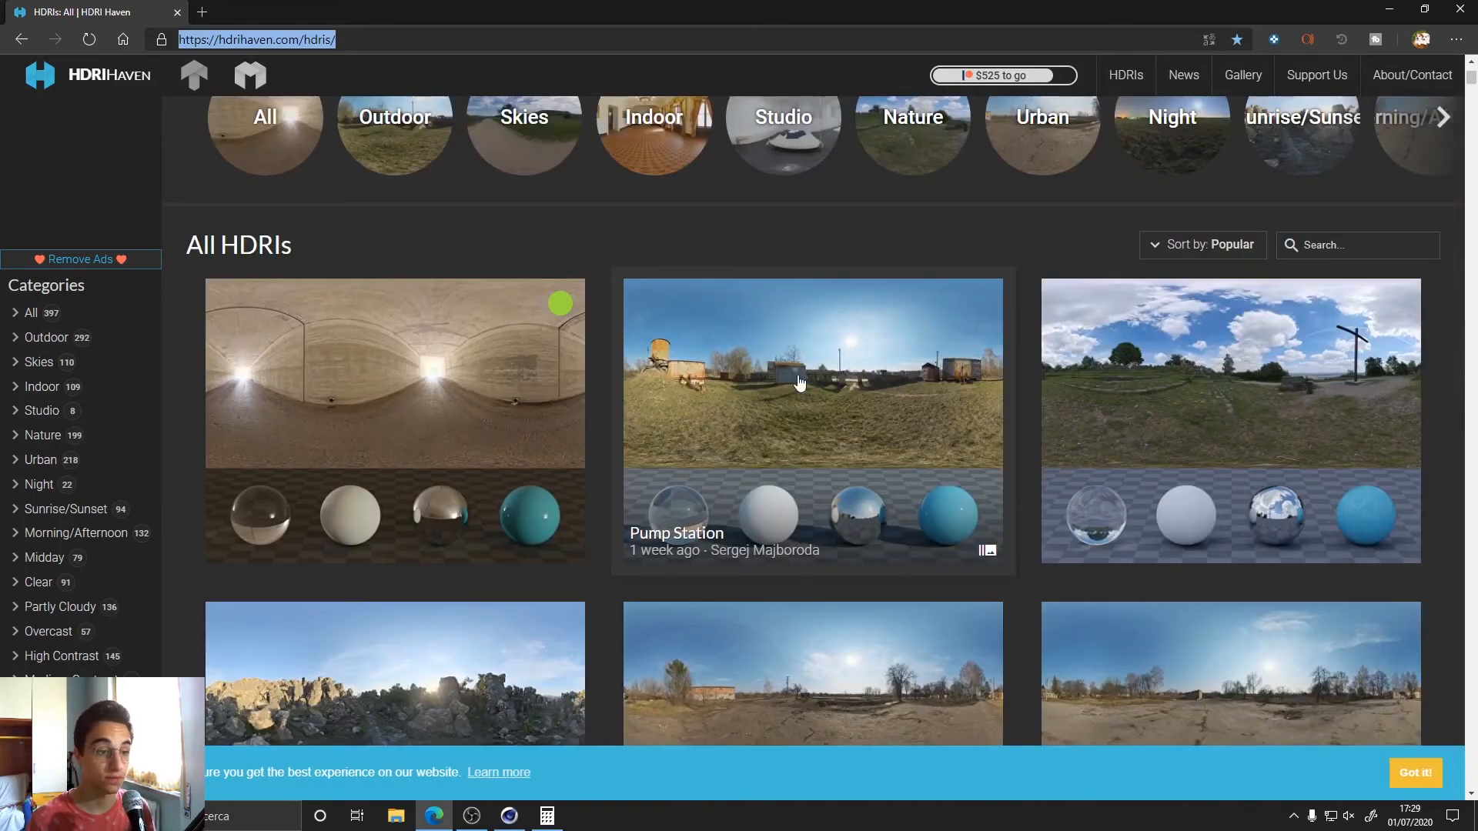
{"action": "left_click", "coordinate": [799, 382]}
Look over the Pump Station preview and download its 4k HDR version.
{"action": "scroll", "coordinate": [773, 558], "scroll_direction": "down", "scroll_amount": 6}
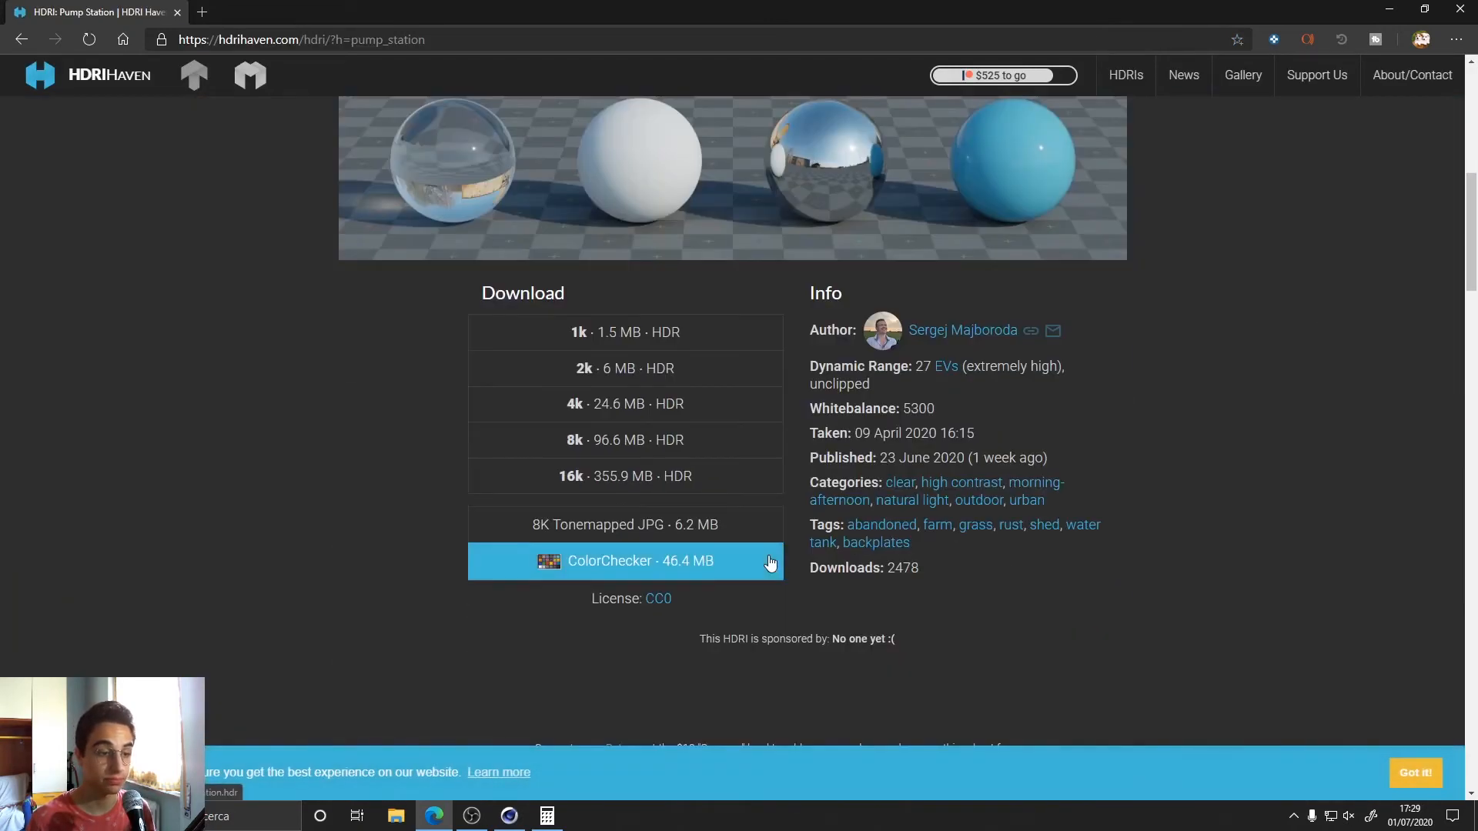
{"action": "scroll", "coordinate": [705, 522], "scroll_direction": "up", "scroll_amount": 5}
{"action": "scroll", "coordinate": [705, 522], "scroll_direction": "up", "scroll_amount": 1}
{"action": "scroll", "coordinate": [833, 433], "scroll_direction": "down", "scroll_amount": 6}
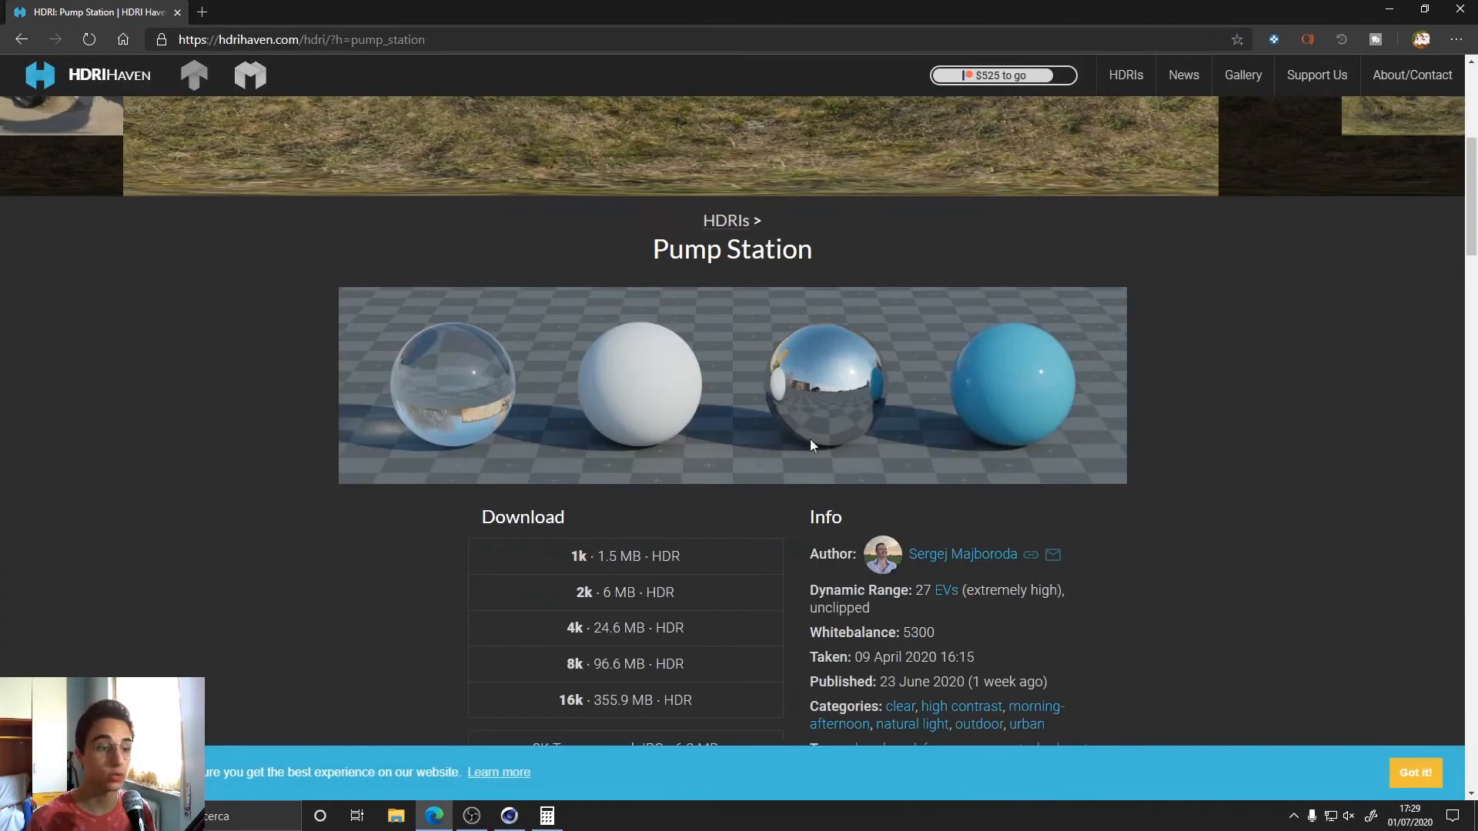
{"action": "scroll", "coordinate": [621, 518], "scroll_direction": "up", "scroll_amount": 6}
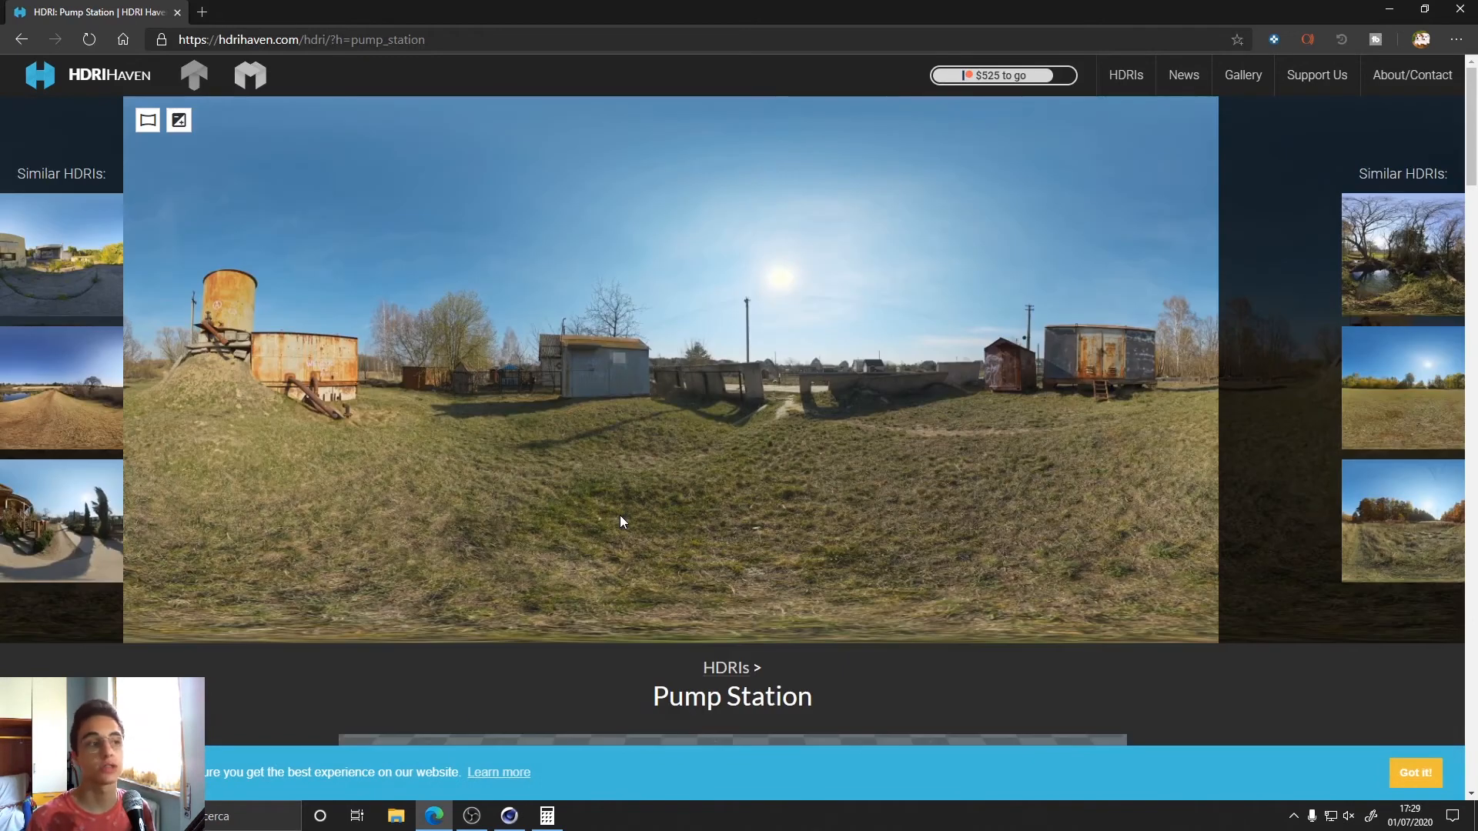
{"action": "scroll", "coordinate": [622, 521], "scroll_direction": "down", "scroll_amount": 7}
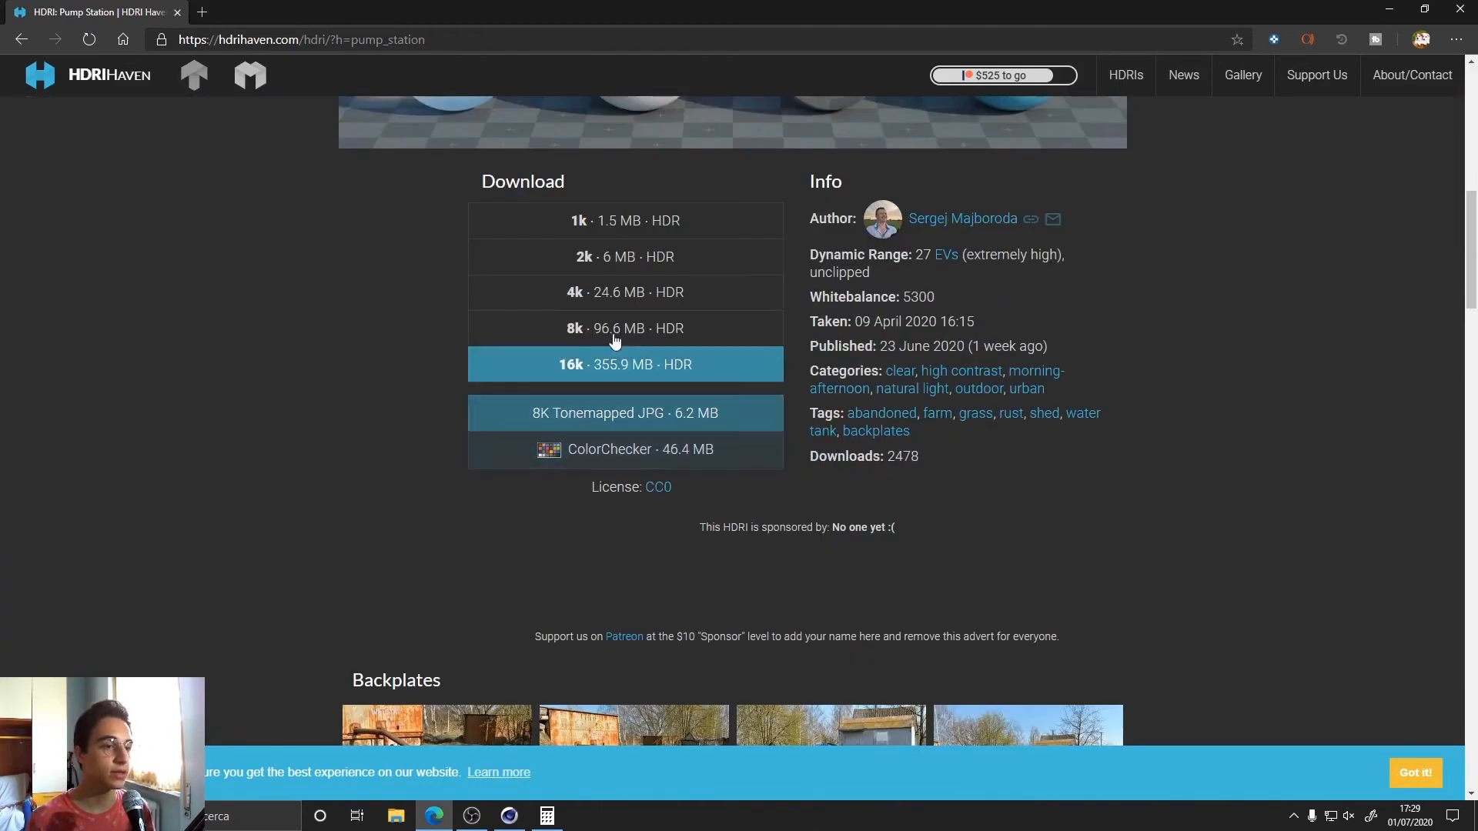
{"action": "left_click", "coordinate": [585, 300]}
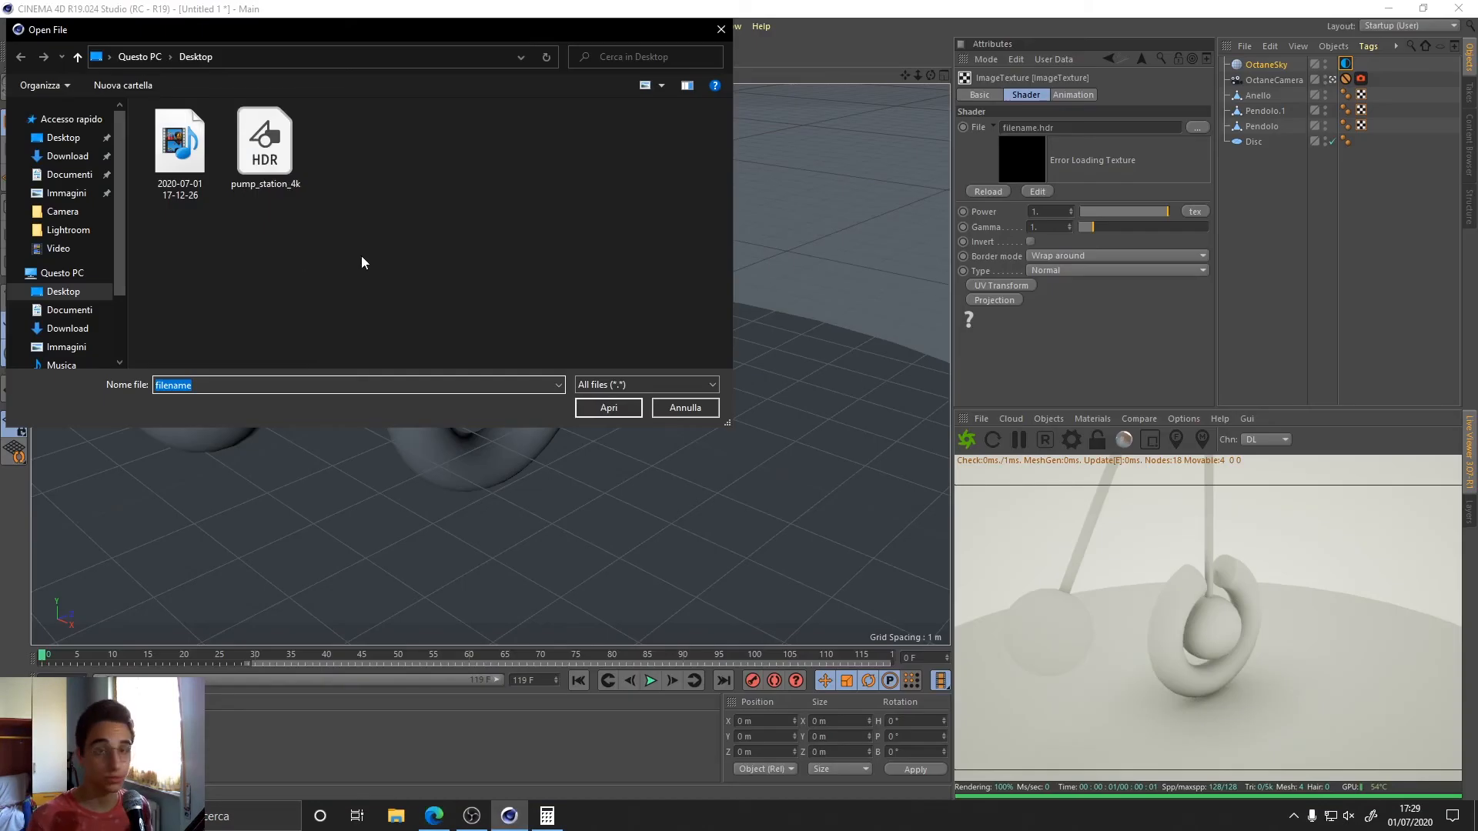
Load pump_station_4k from the Desktop as the sky's environment texture in Cinema 4D.
{"action": "left_click", "coordinate": [260, 146]}
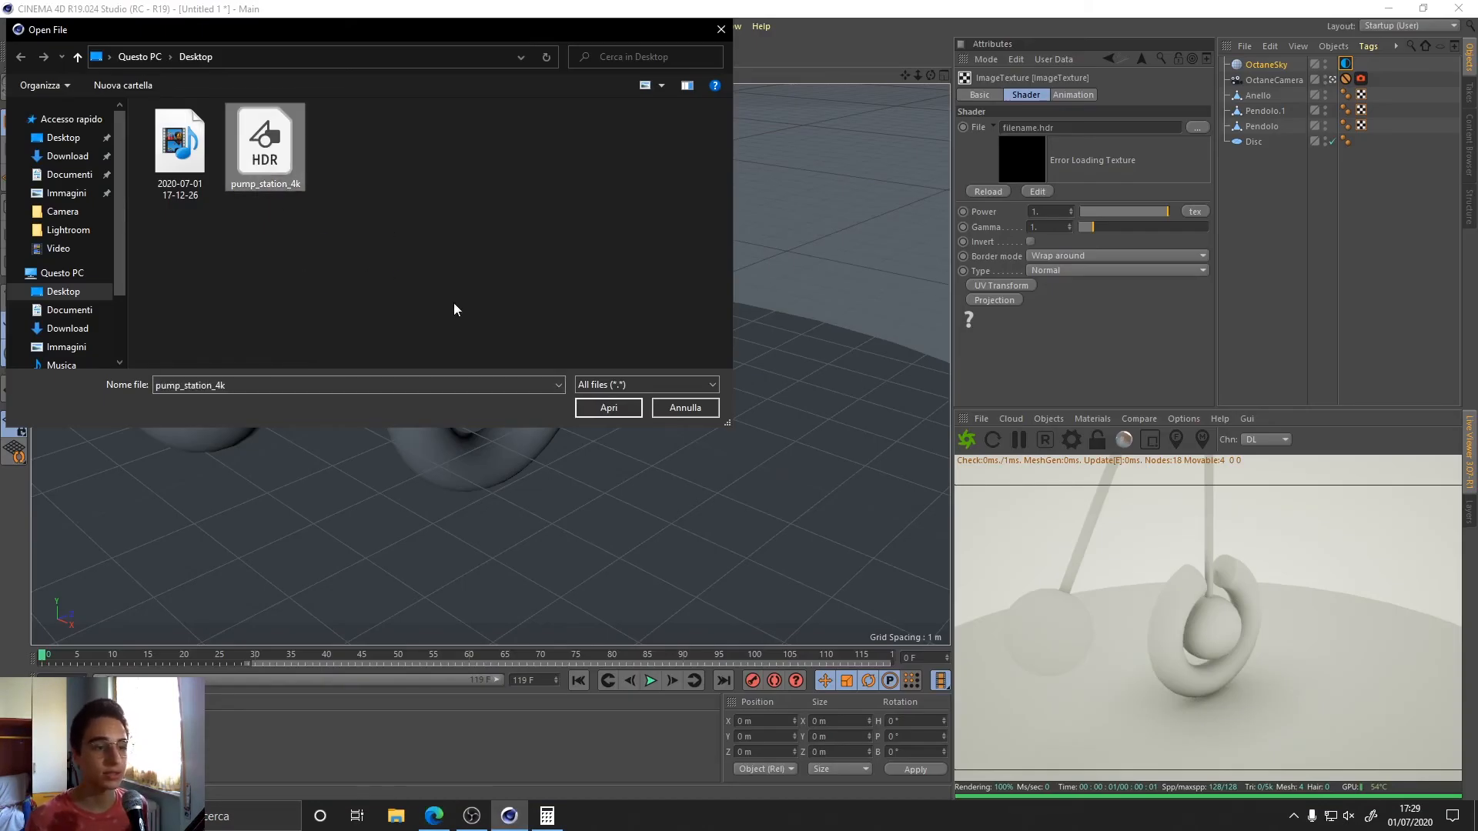
{"action": "left_click", "coordinate": [608, 408]}
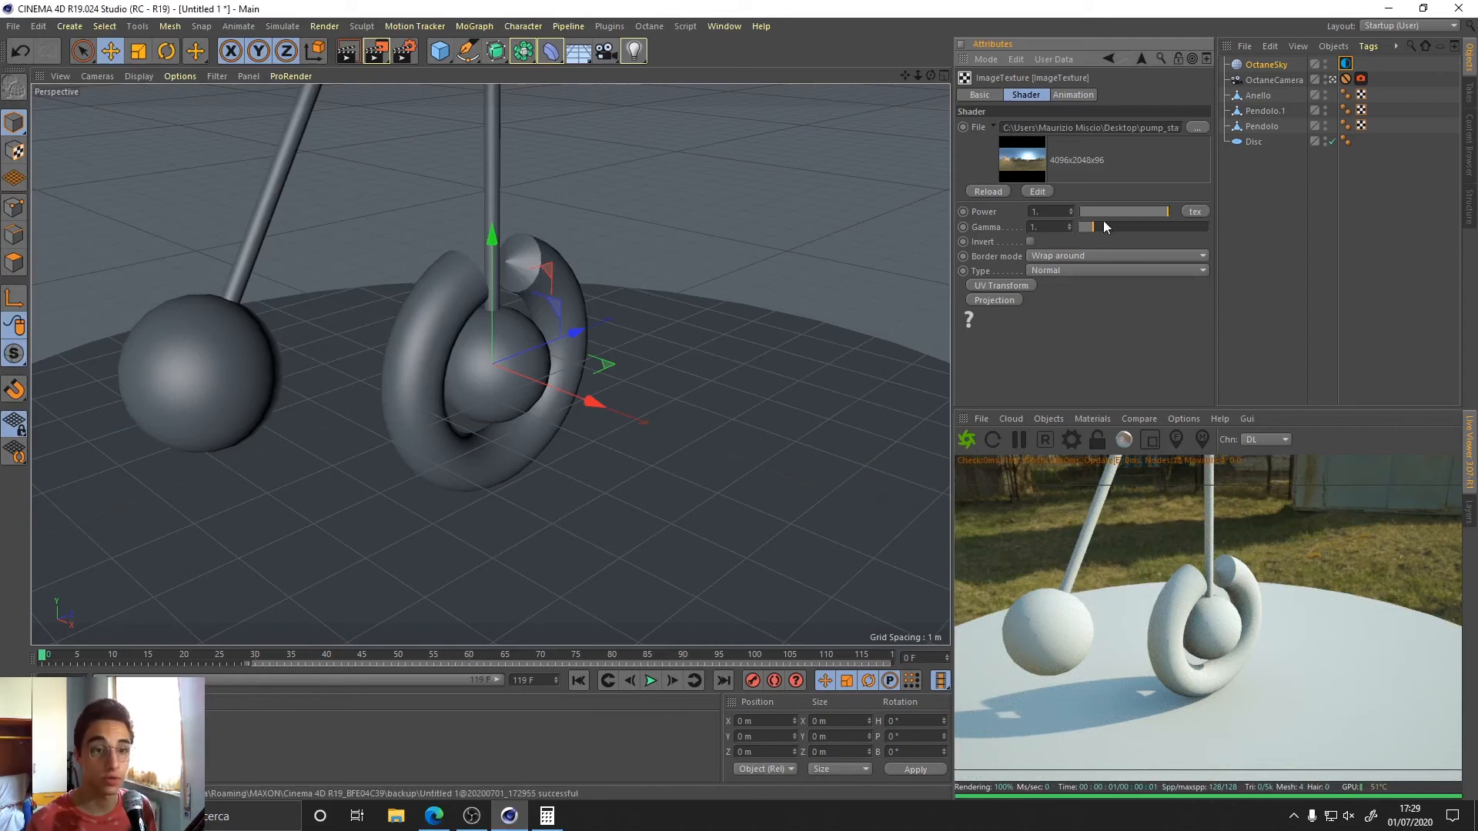
Rotate the sky's HDRI environment horizontally until the rusty structure stands behind the pendulums.
{"action": "left_click", "coordinate": [1346, 63]}
{"action": "left_click_drag", "start_coordinate": [1147, 229], "coordinate": [1194, 242]}
{"action": "left_click", "coordinate": [1355, 301]}
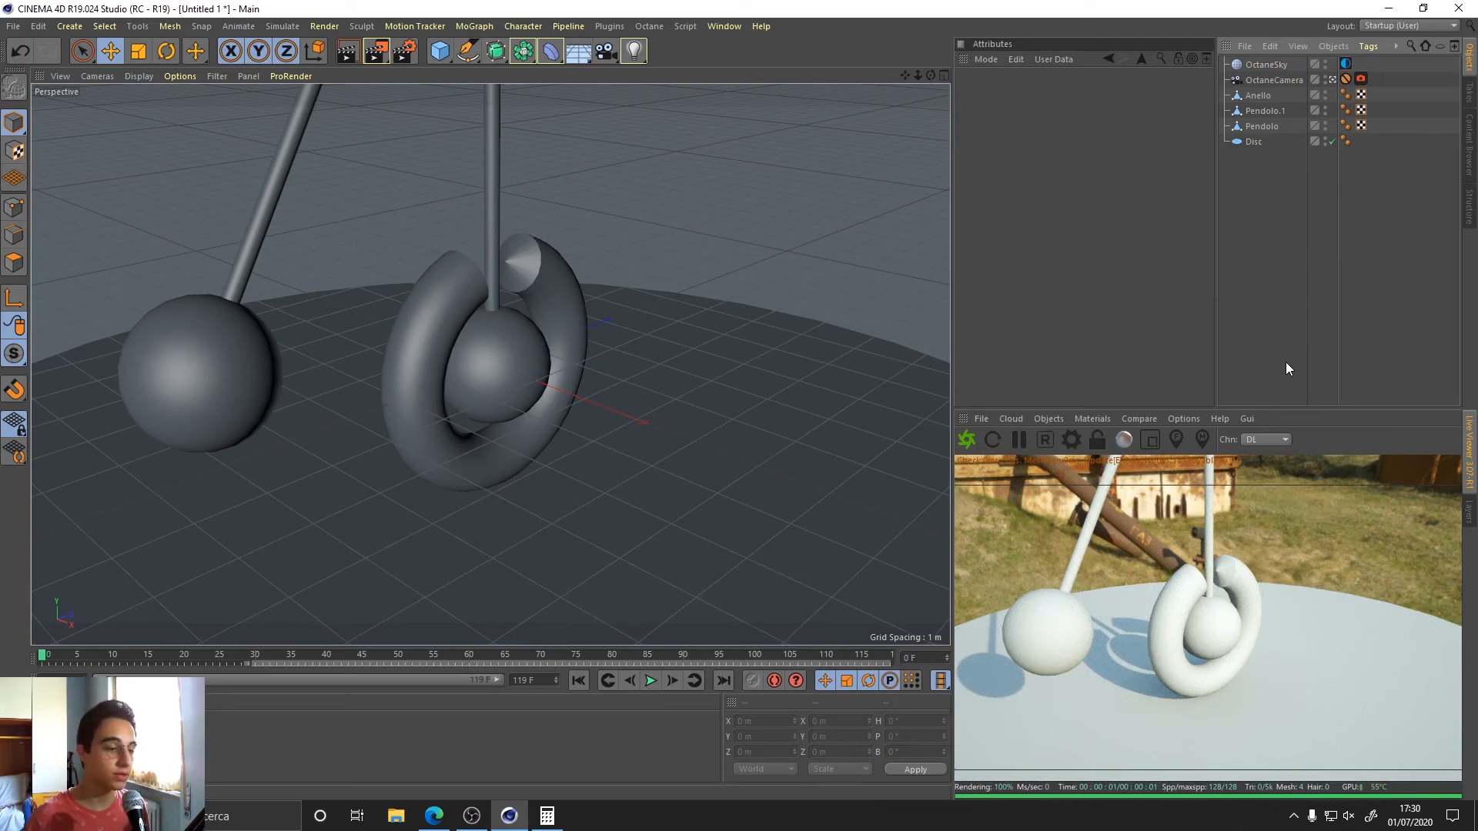
Switch to the web browser, open cc0textures.com and list its popular assets.
{"action": "left_click", "coordinate": [434, 816]}
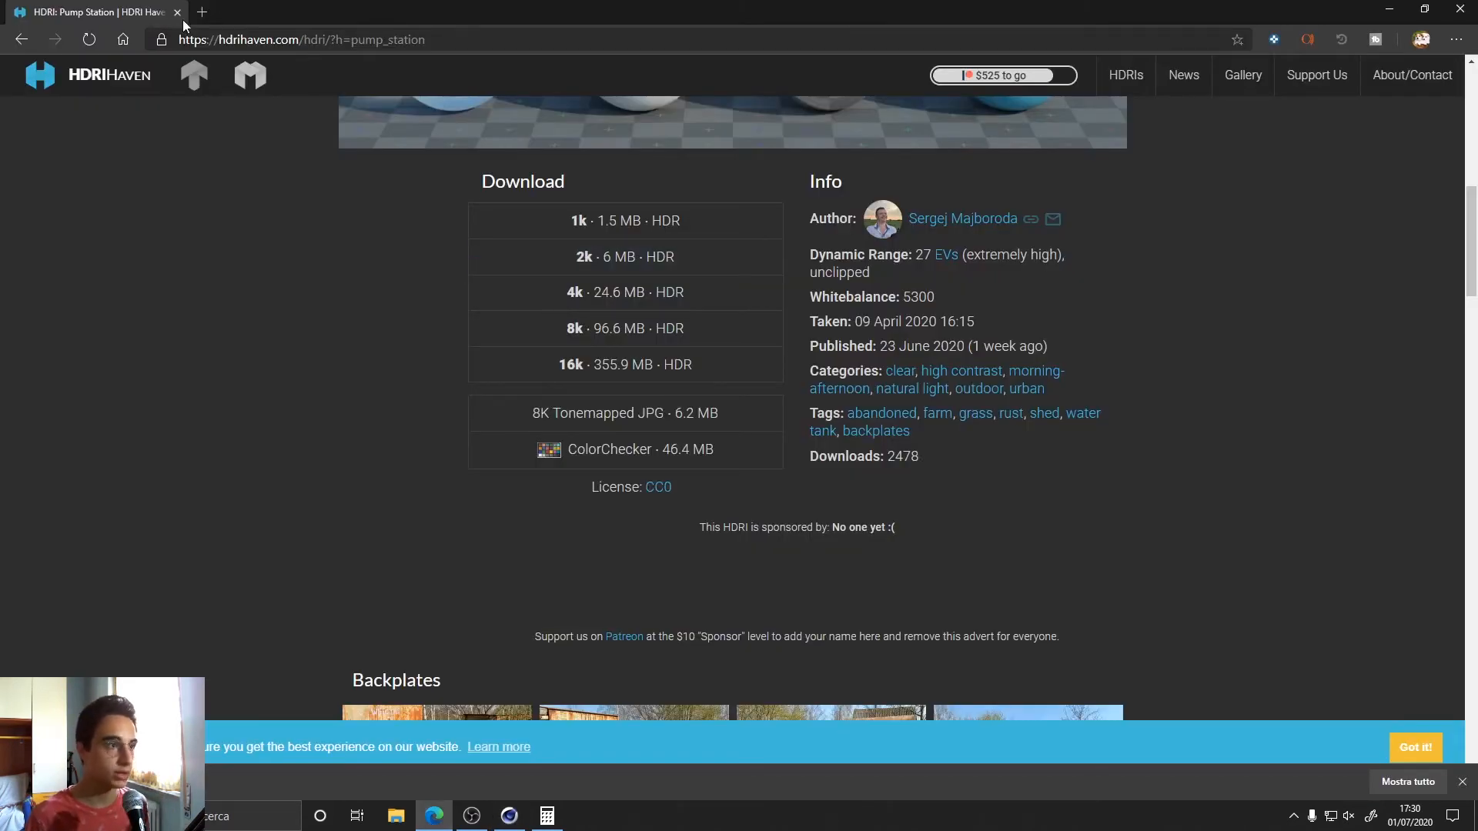
{"action": "left_click", "coordinate": [202, 11]}
{"action": "left_click", "coordinate": [635, 60]}
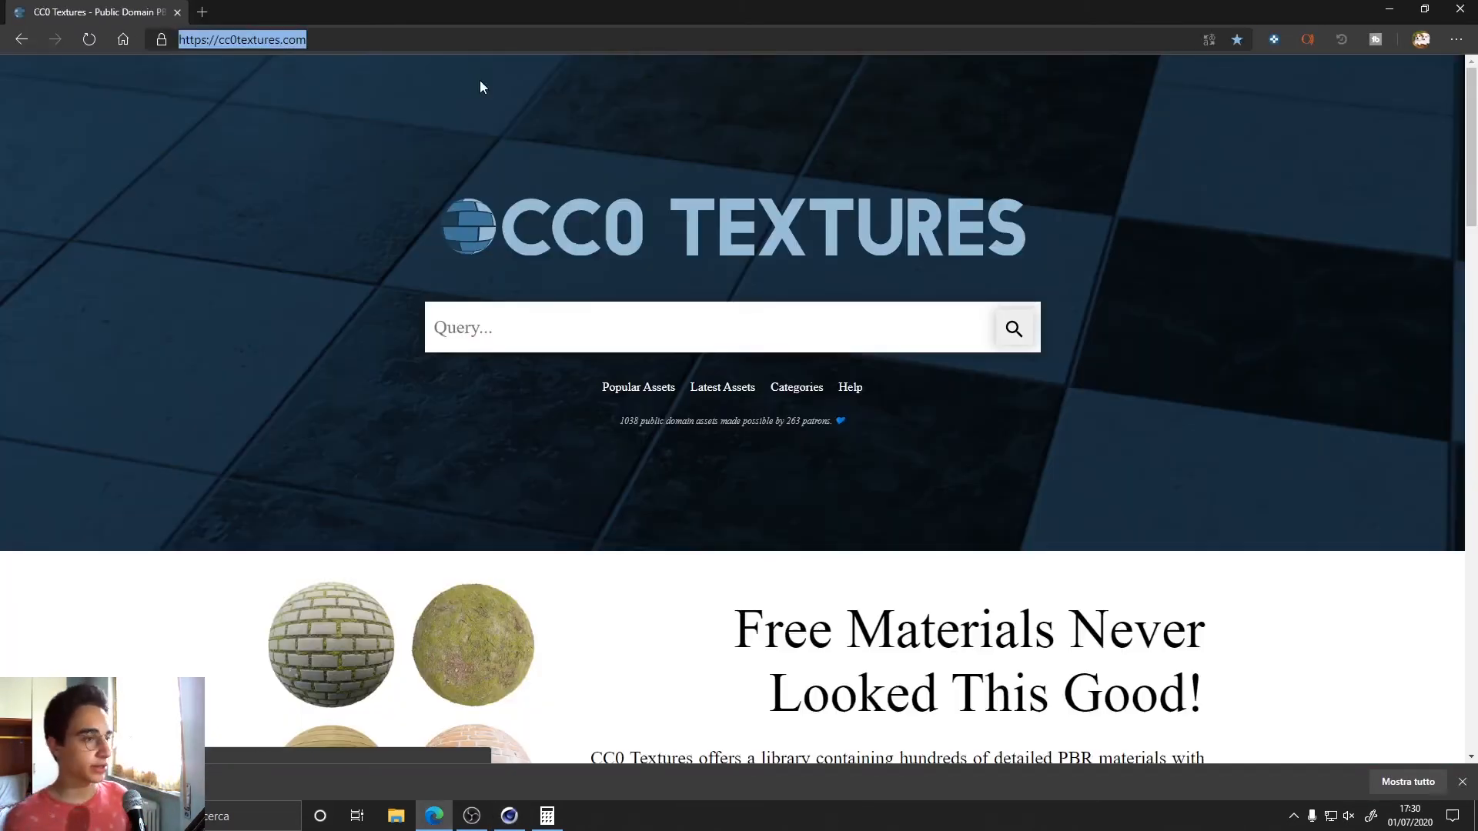
{"action": "left_click", "coordinate": [639, 386]}
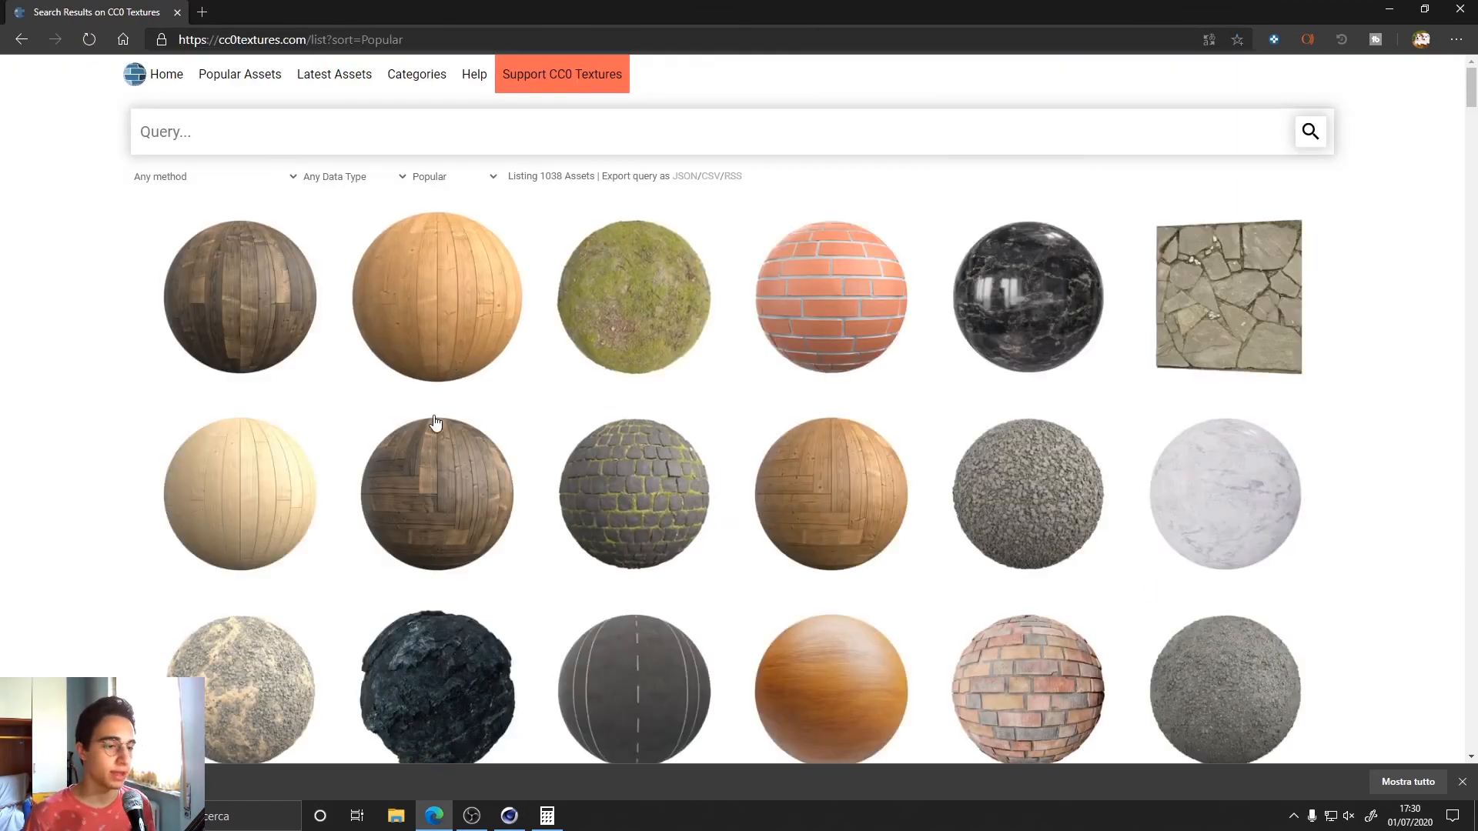
Download the 4K-JPG archives of the Wood 030 and Leather 024 materials.
{"action": "scroll", "coordinate": [857, 343], "scroll_direction": "down", "scroll_amount": 1}
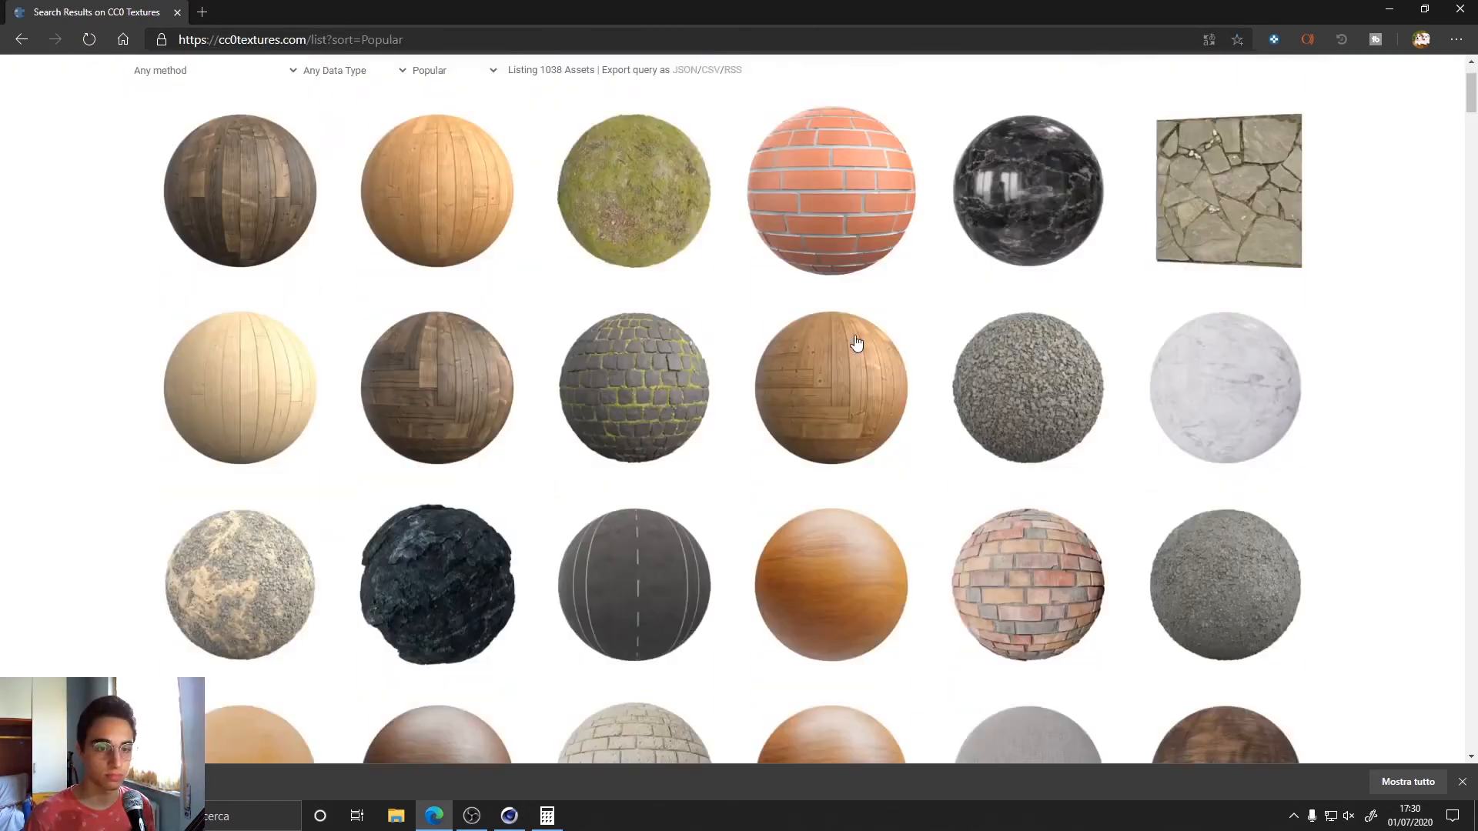
{"action": "scroll", "coordinate": [857, 344], "scroll_direction": "down", "scroll_amount": 1}
{"action": "left_click", "coordinate": [811, 488]}
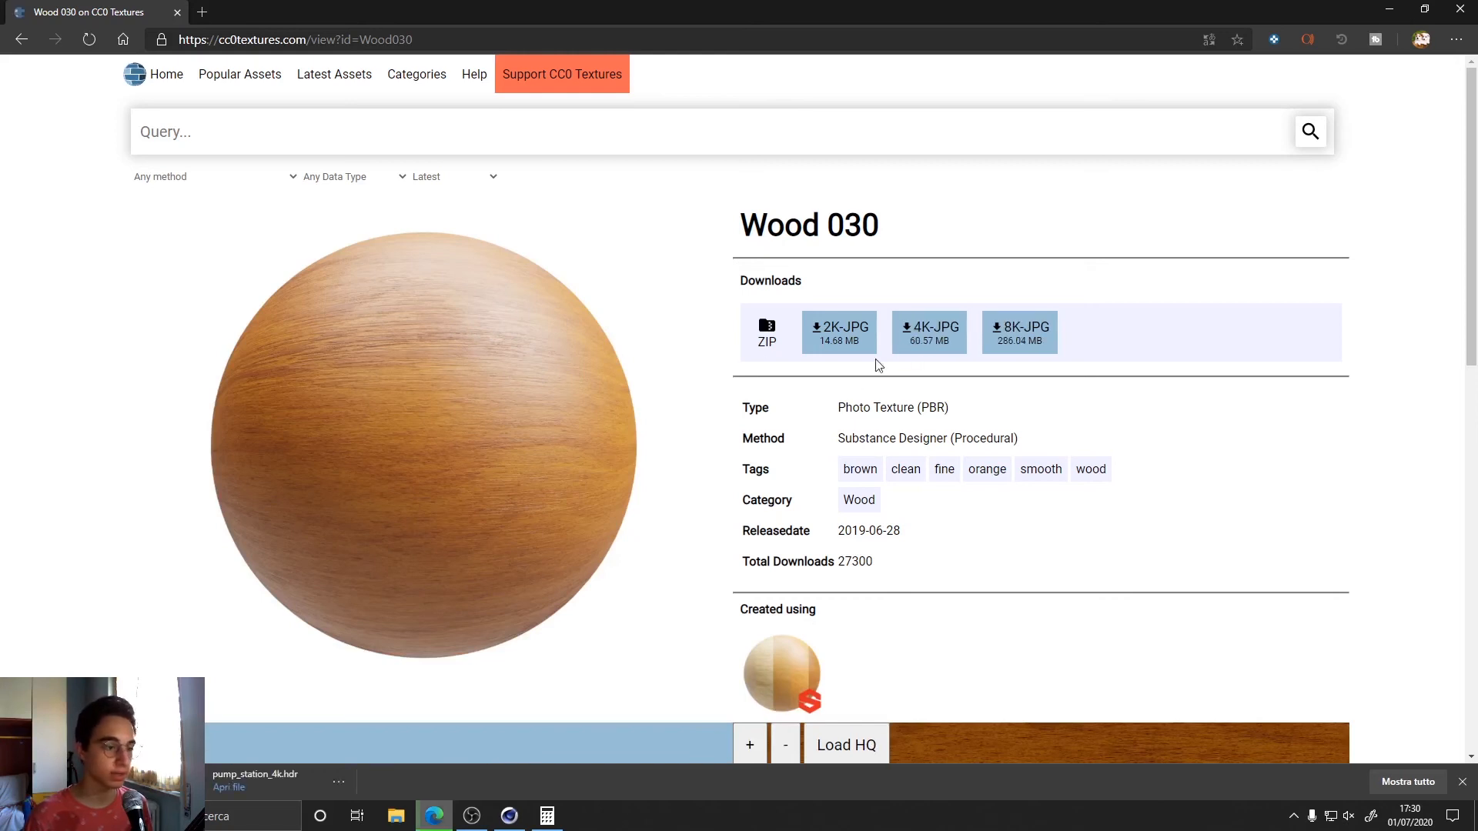
{"action": "key", "text": "alt+Left"}
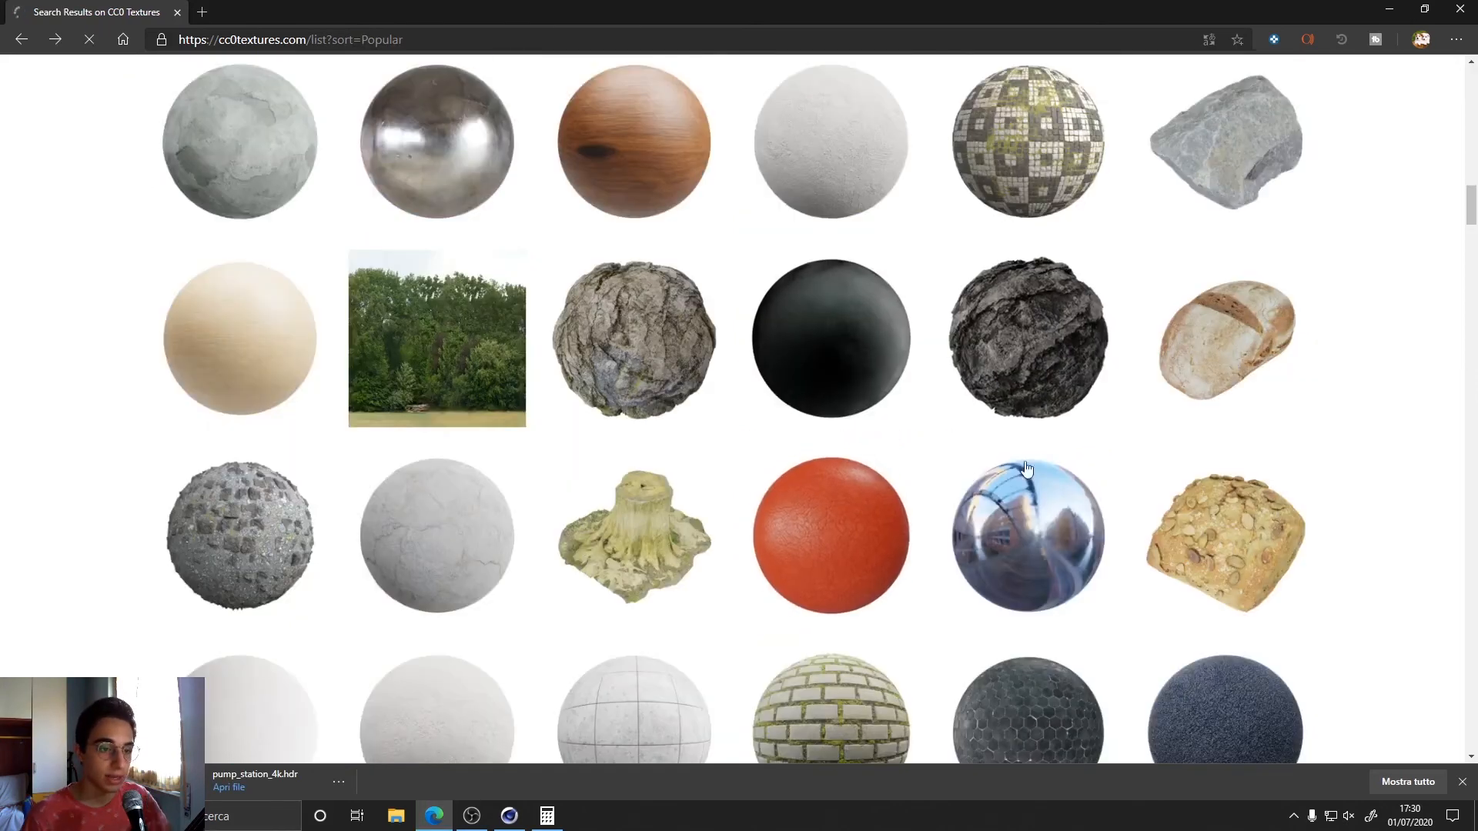
{"action": "left_click", "coordinate": [821, 570]}
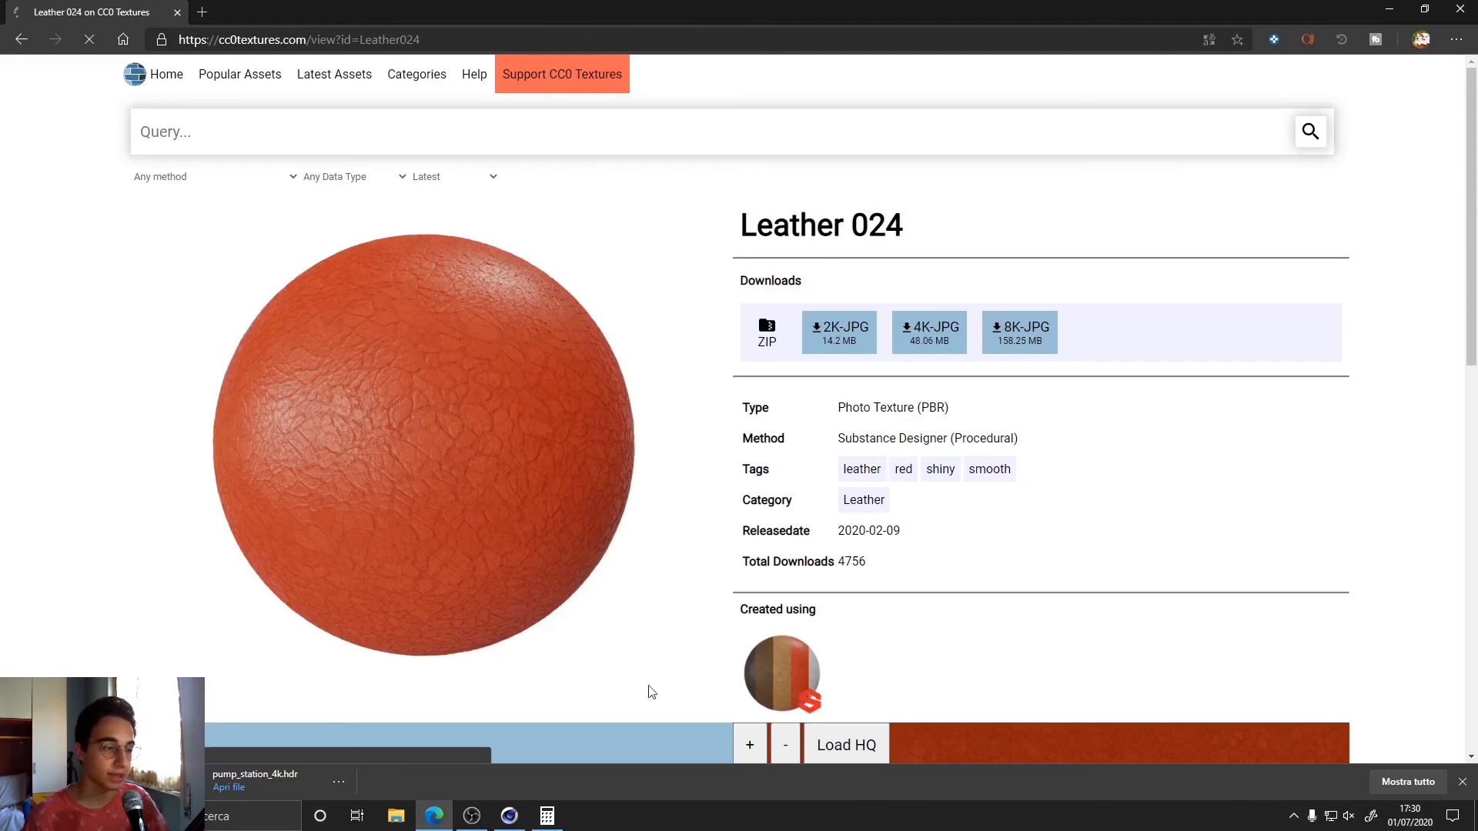
{"action": "key", "text": "alt+Left"}
Download the 4K-JPG archives of the Marble 007 and Metal 007 materials and close the browser.
{"action": "scroll", "coordinate": [1024, 366], "scroll_direction": "down", "scroll_amount": 5}
{"action": "scroll", "coordinate": [983, 394], "scroll_direction": "down", "scroll_amount": 1}
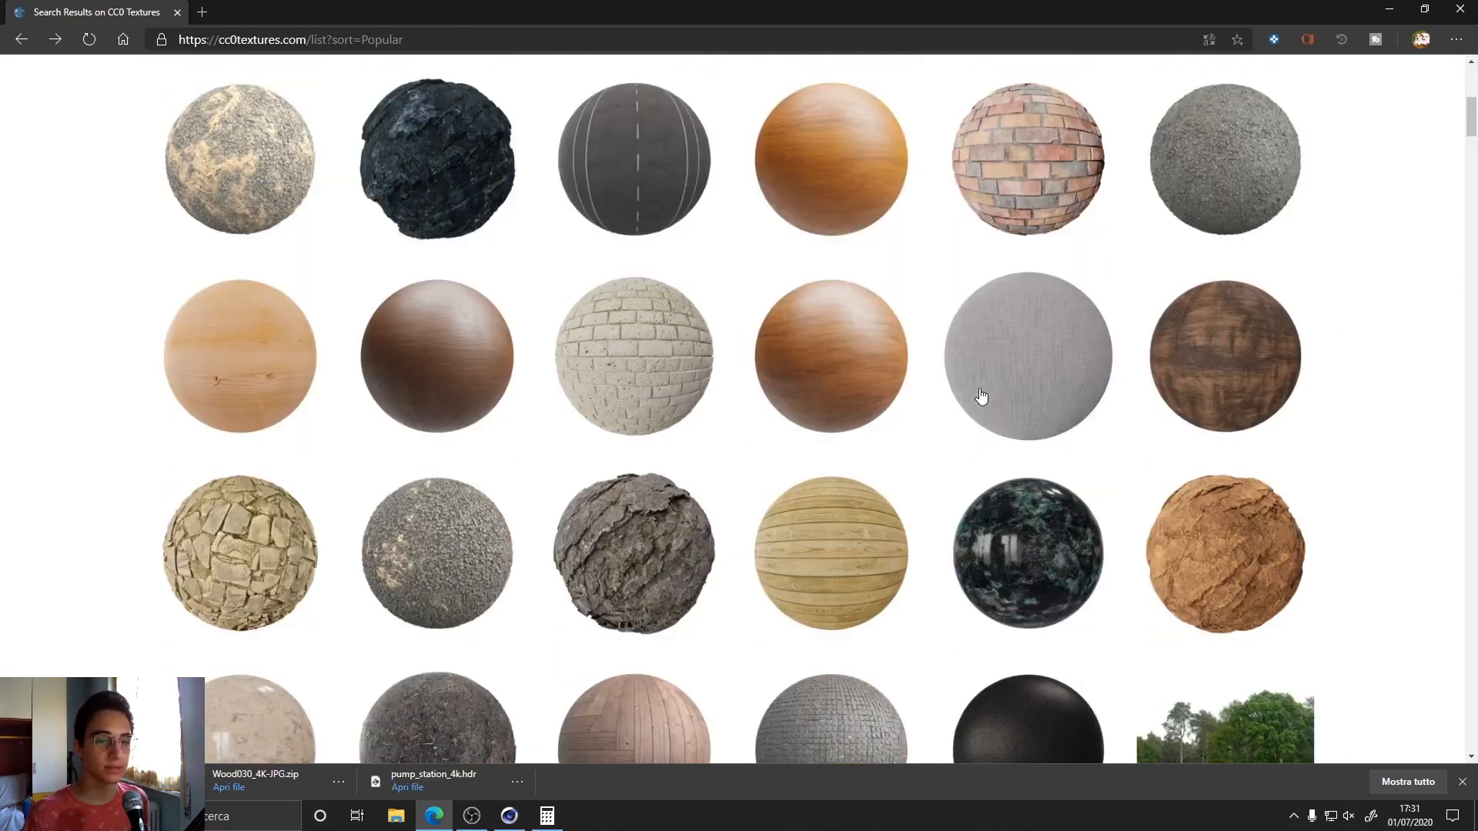
{"action": "scroll", "coordinate": [978, 397], "scroll_direction": "down", "scroll_amount": 3}
{"action": "left_click", "coordinate": [812, 407]}
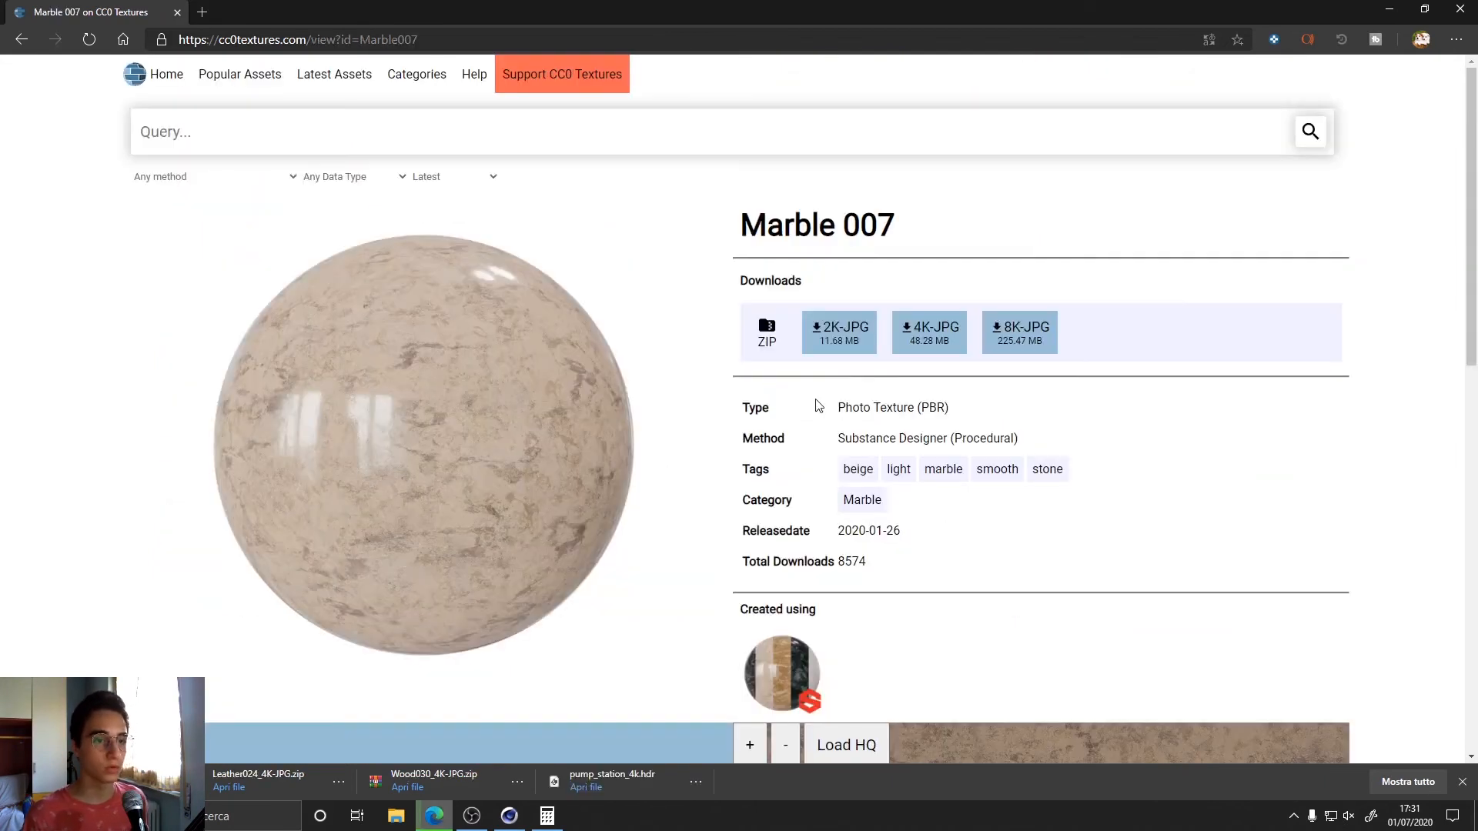
{"action": "key", "text": "alt+Left"}
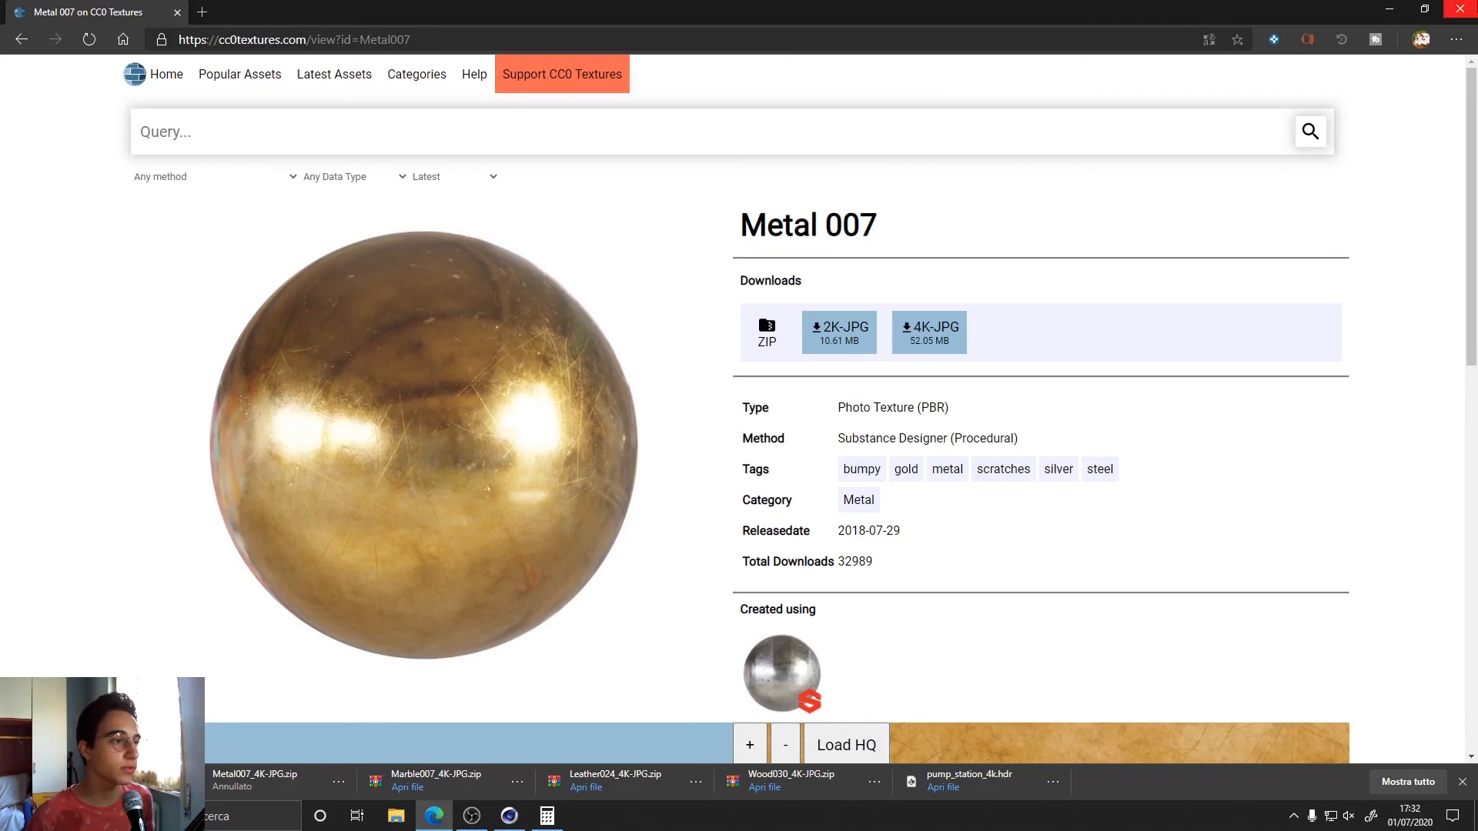
{"action": "left_click", "coordinate": [1462, 6]}
Go to the desktop and extract the wood, leather, marble and metal archives, each into a separate folder.
{"action": "left_click", "coordinate": [1377, 6]}
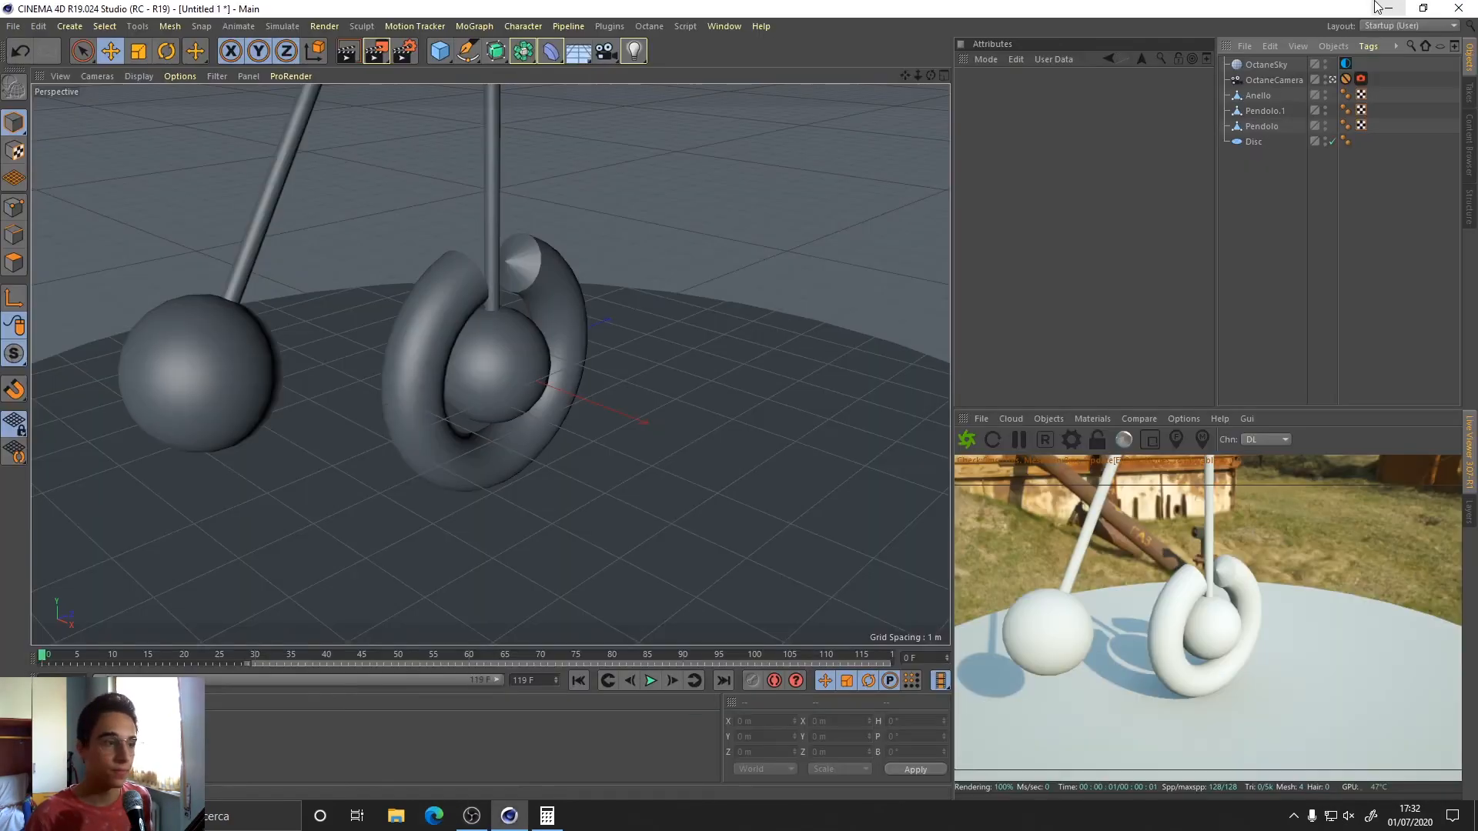
{"action": "left_click", "coordinate": [1377, 6]}
{"action": "right_click", "coordinate": [29, 187]}
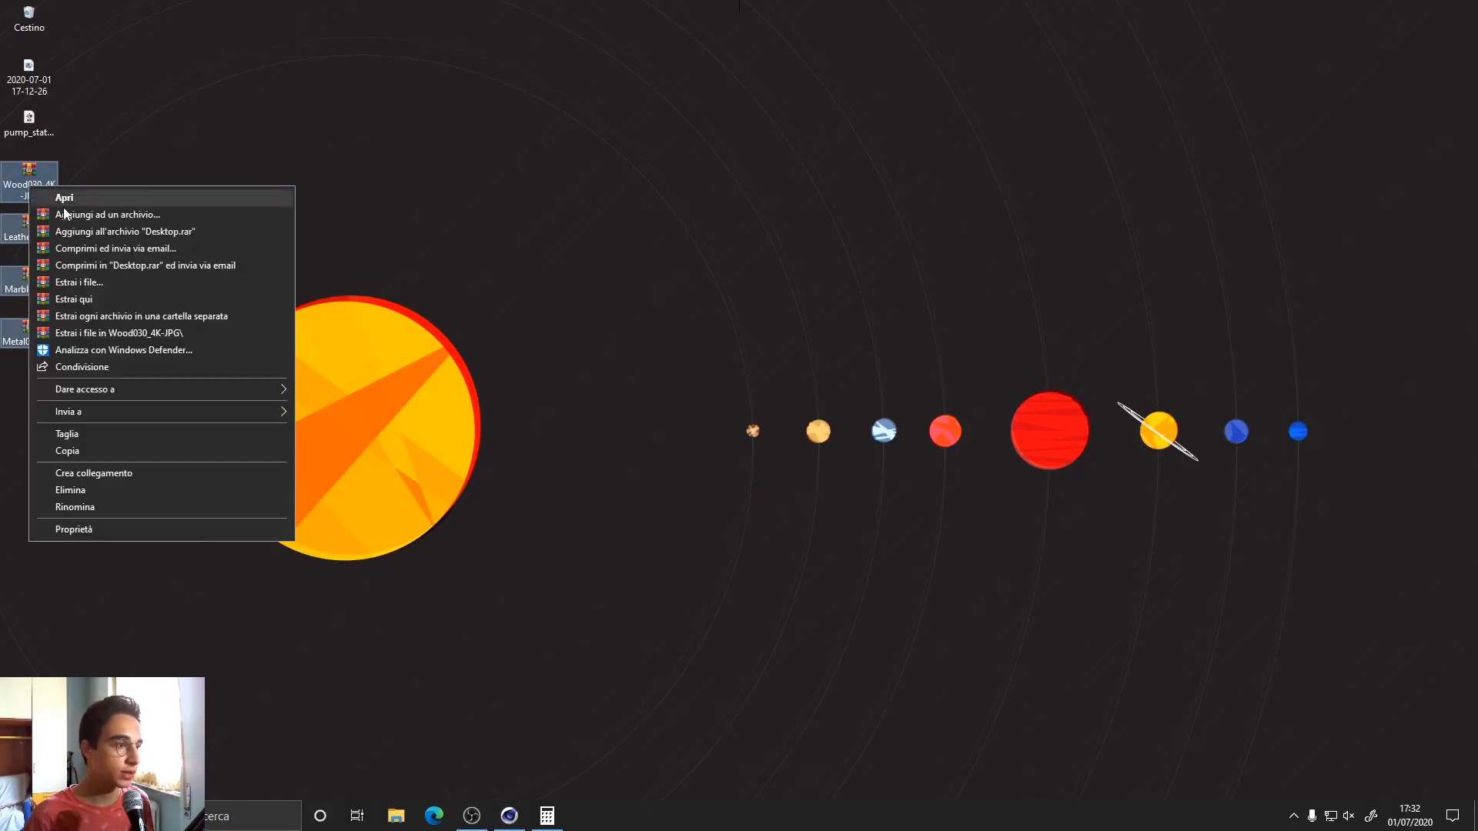
{"action": "left_click", "coordinate": [135, 312]}
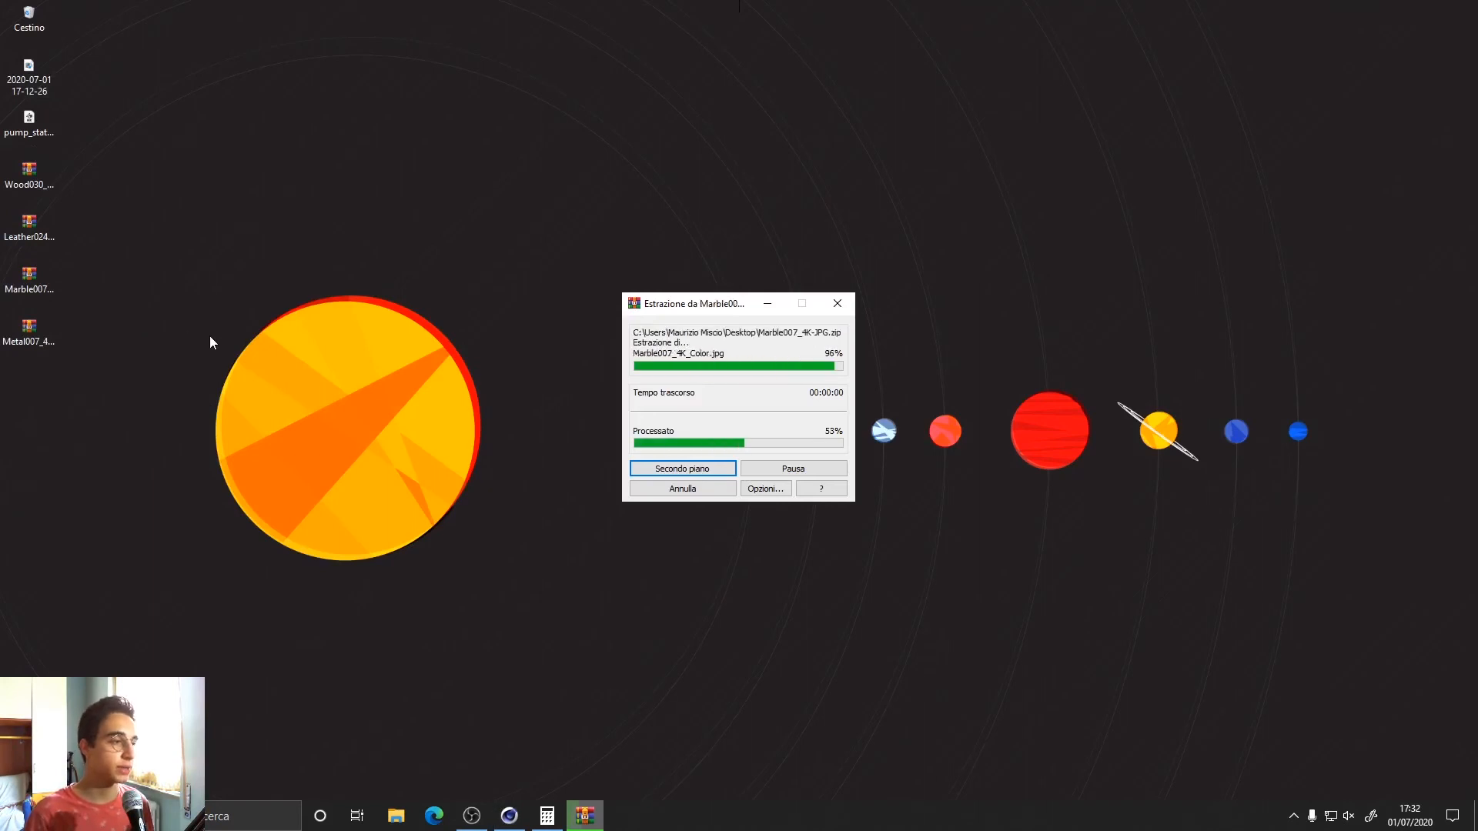
Delete the four downloaded texture archives and move the extracted folders up into their place on the desktop.
{"action": "key", "text": "Delete"}
{"action": "left_click_drag", "start_coordinate": [135, 339], "coordinate": [8, 593]}
{"action": "left_click_drag", "start_coordinate": [29, 385], "coordinate": [27, 189]}
Switch back to Cinema 4D, create an Octane Glossy material and open it in the node editor.
{"action": "left_click", "coordinate": [510, 815]}
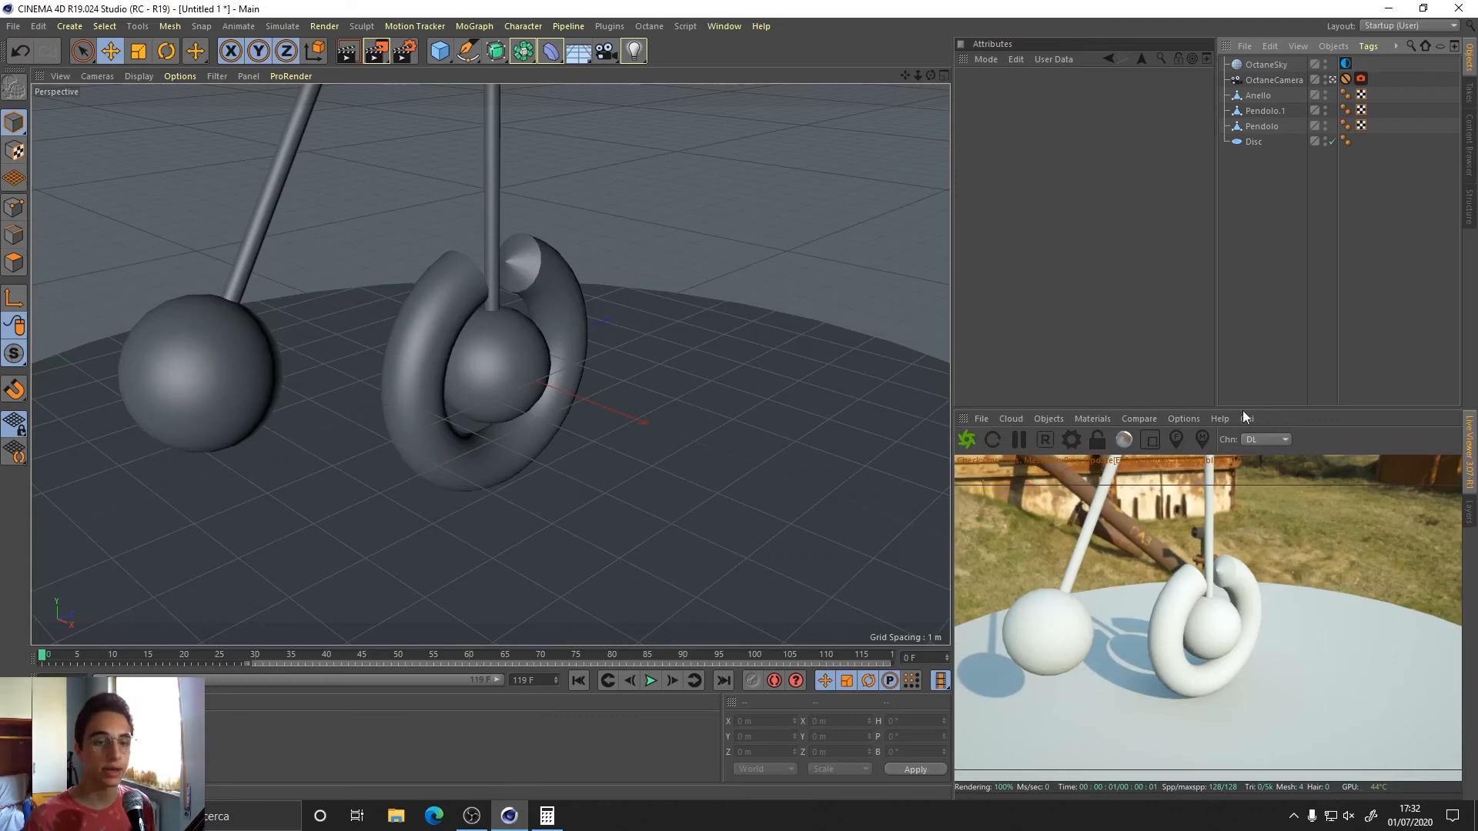
{"action": "left_click", "coordinate": [1096, 419]}
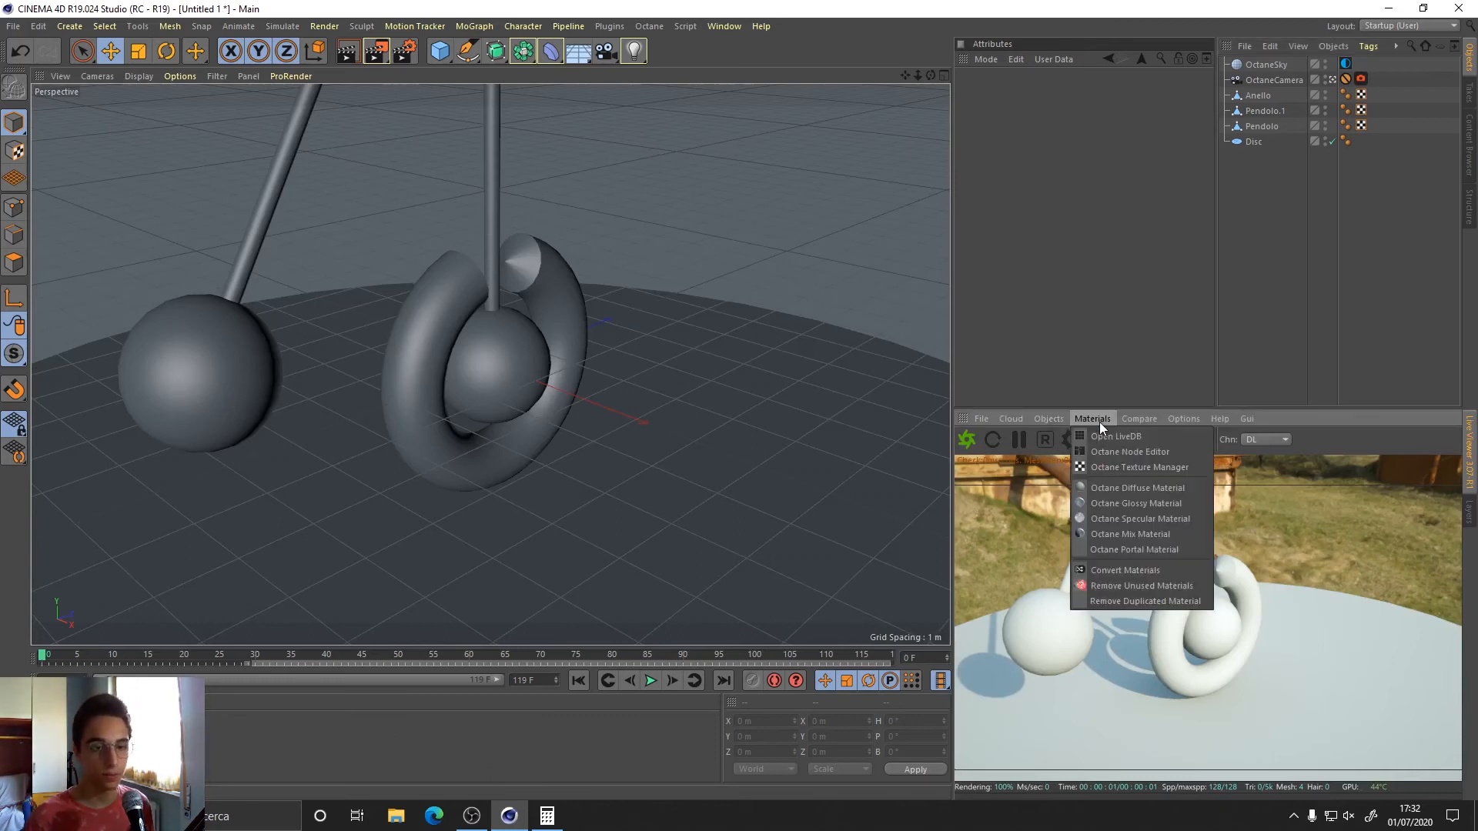
{"action": "left_click", "coordinate": [1115, 503]}
{"action": "double_click", "coordinate": [60, 737]}
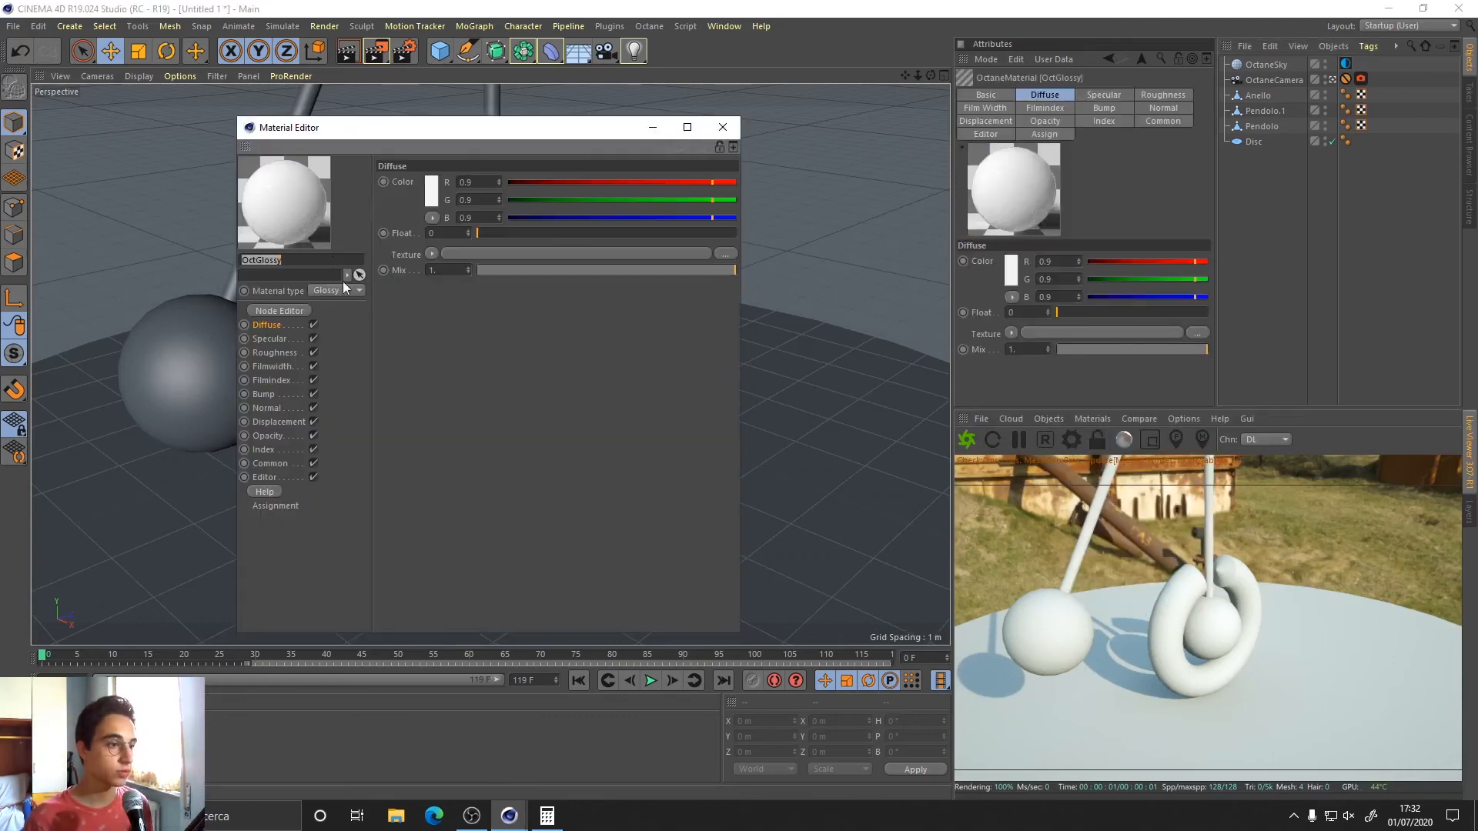
{"action": "left_click", "coordinate": [289, 310]}
{"action": "left_click", "coordinate": [862, 321]}
Bring the color, displacement, normal and roughness images from the desktop folder Leather024_4K-JPG into the node editor as image textures.
{"action": "key", "text": "super+d"}
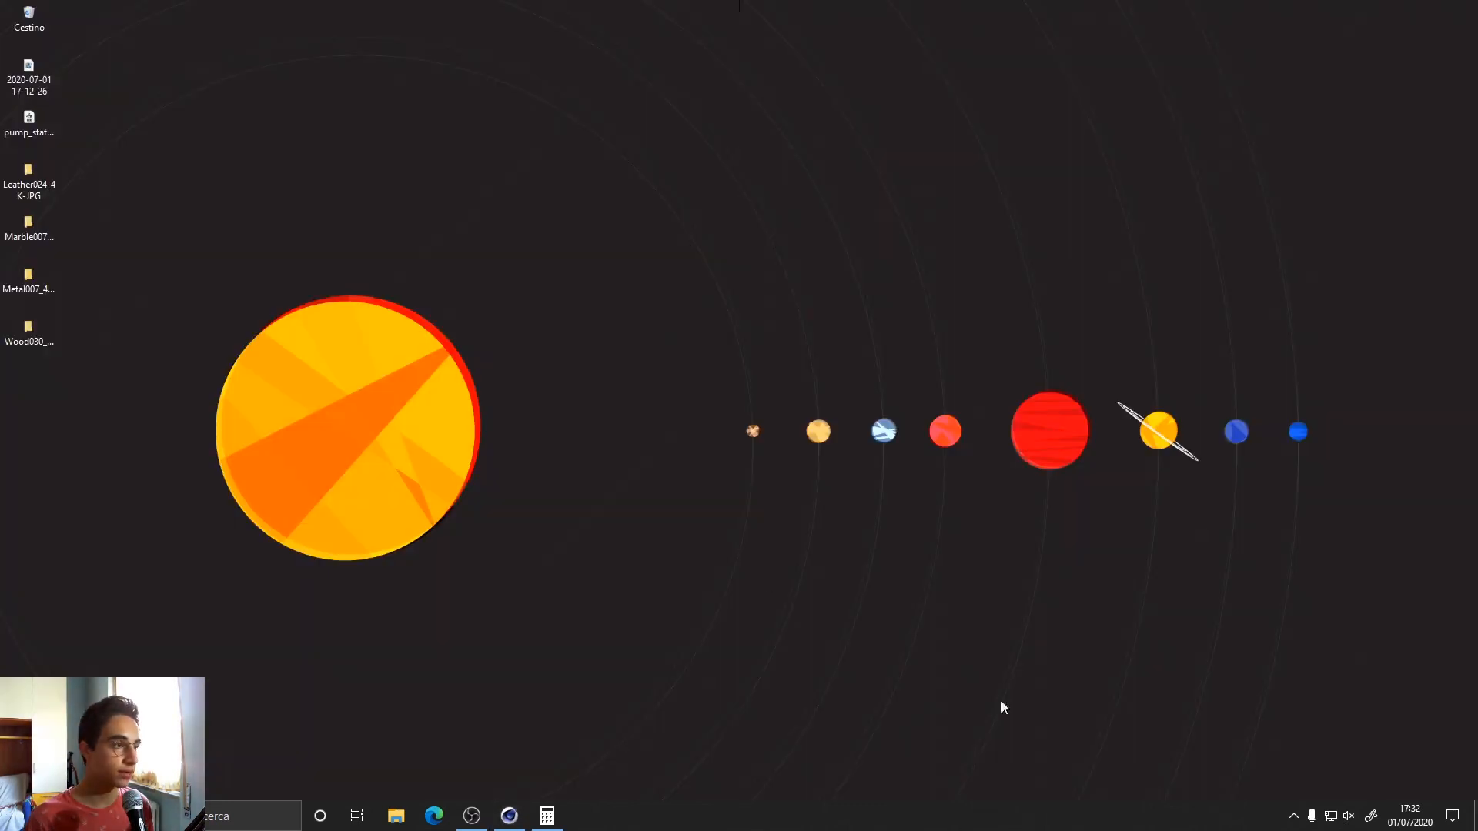
{"action": "double_click", "coordinate": [30, 189]}
{"action": "left_click_drag", "start_coordinate": [585, 240], "coordinate": [170, 202]}
{"action": "left_click_drag", "start_coordinate": [169, 202], "coordinate": [167, 435]}
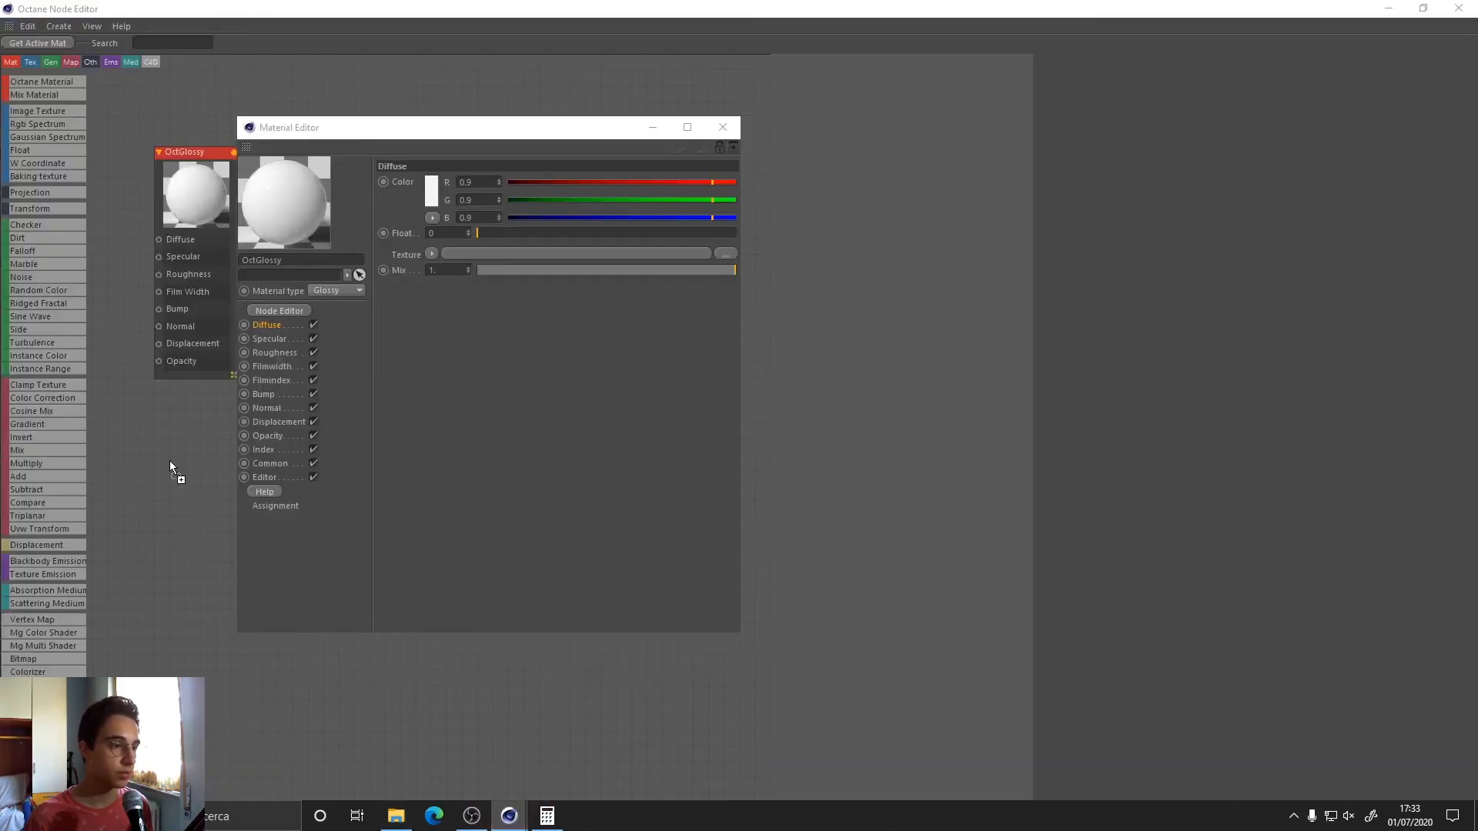
Move the glossy material node clear of the image textures and connect Leather024_4K_Color to its Diffuse input.
{"action": "left_click", "coordinate": [654, 129]}
{"action": "left_click_drag", "start_coordinate": [196, 169], "coordinate": [428, 396]}
{"action": "scroll", "coordinate": [297, 462], "scroll_direction": "up", "scroll_amount": 5}
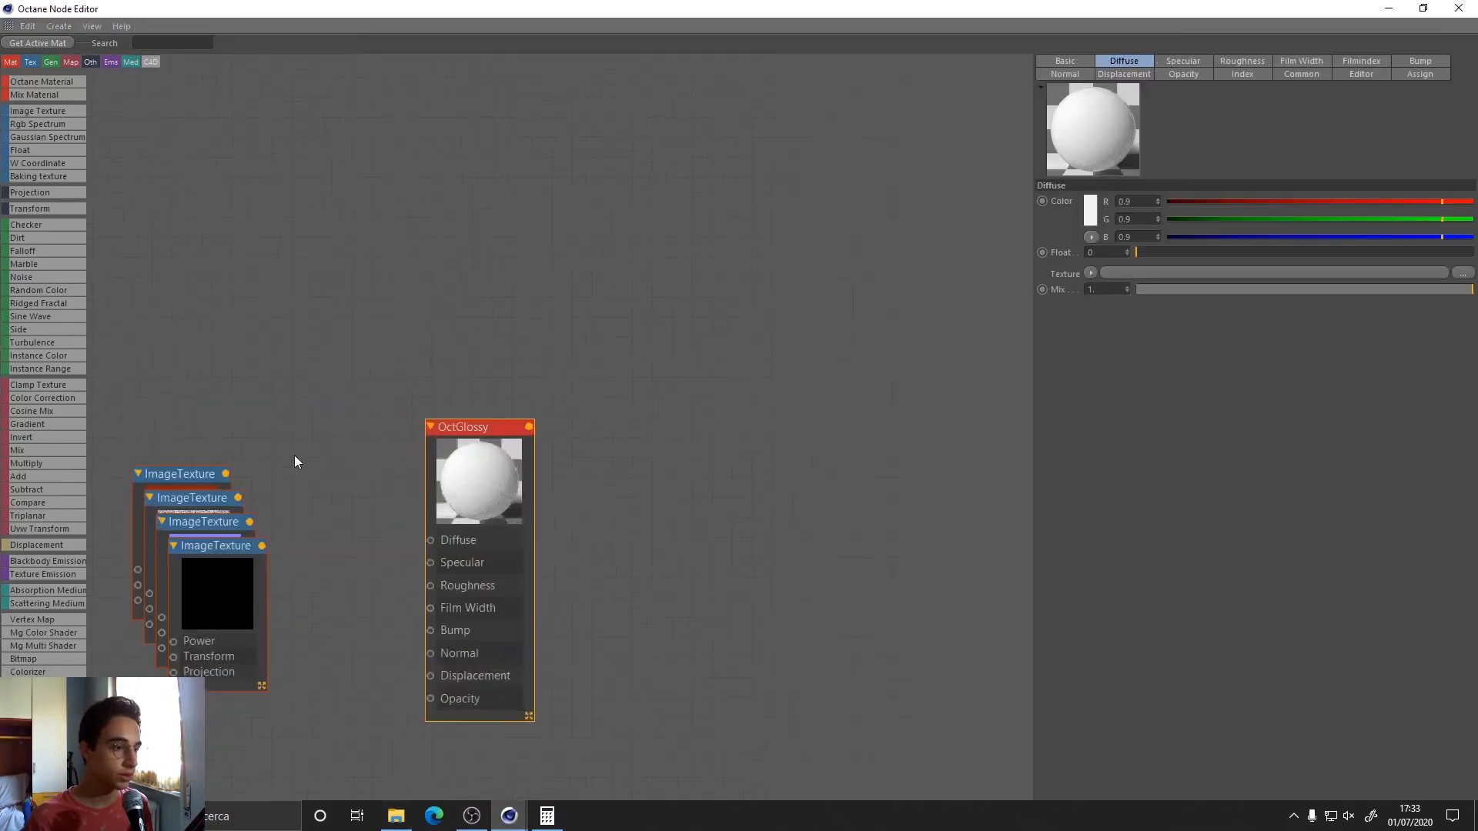
{"action": "scroll", "coordinate": [397, 277], "scroll_direction": "up", "scroll_amount": 1}
{"action": "left_click", "coordinate": [325, 318]}
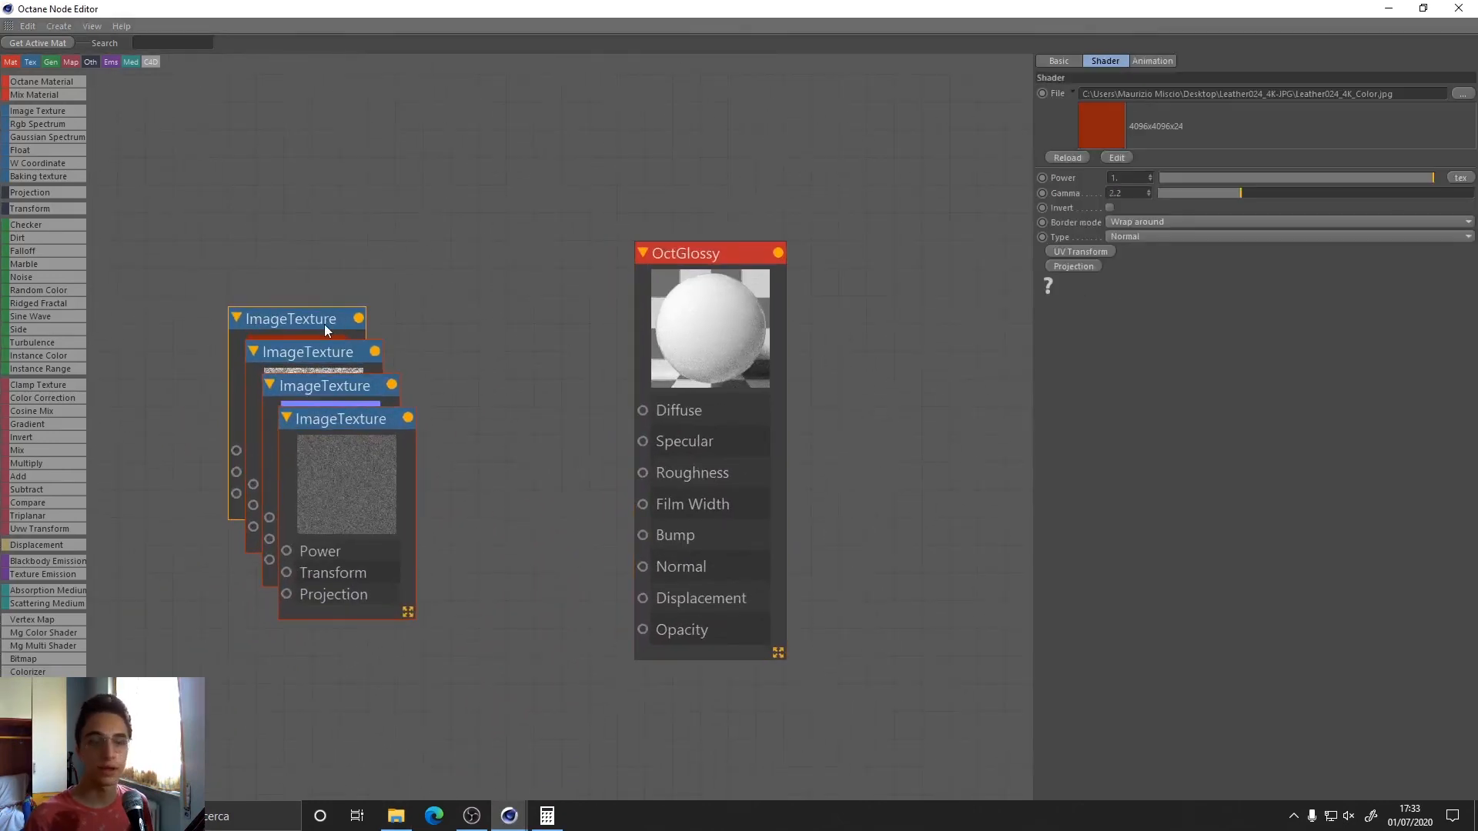
{"action": "left_click_drag", "start_coordinate": [359, 319], "coordinate": [643, 411]}
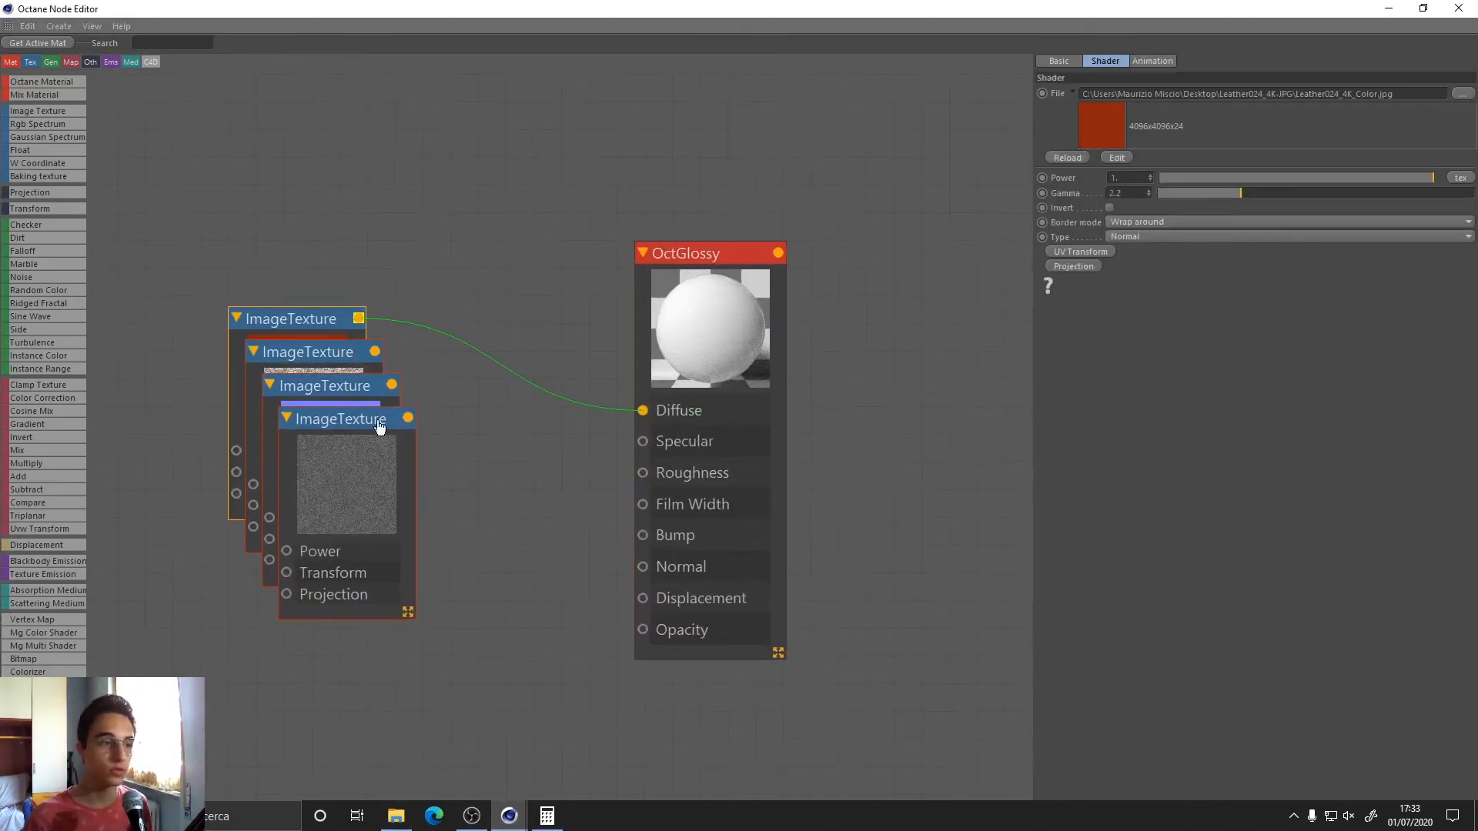
Delete the leather displacement texture node and connect Leather024_4K_Normal to the material's Normal input.
{"action": "left_click", "coordinate": [393, 370]}
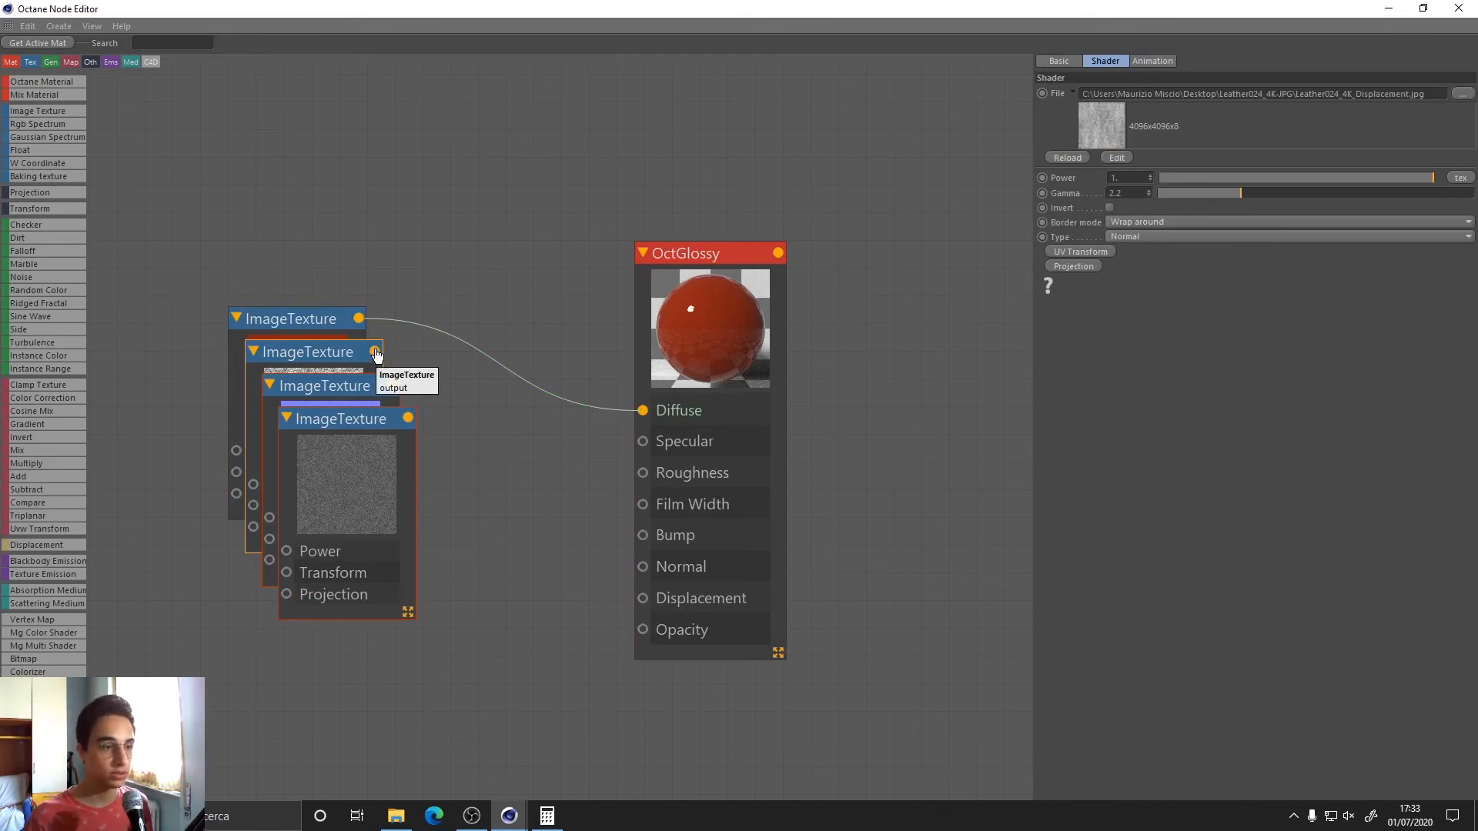
{"action": "key", "text": "Delete"}
{"action": "left_click", "coordinate": [358, 391]}
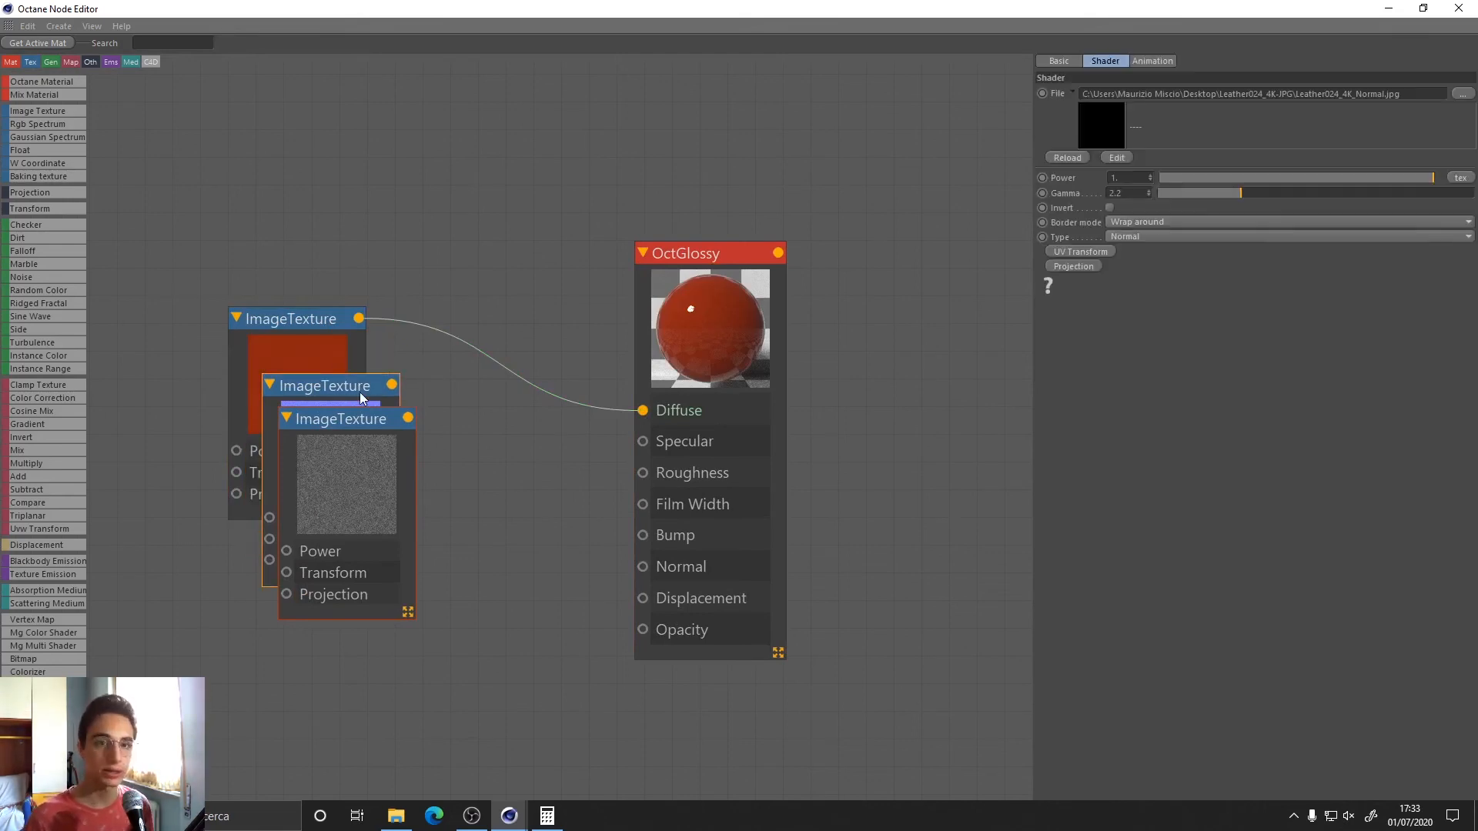
{"action": "left_click_drag", "start_coordinate": [465, 431], "coordinate": [643, 567]}
Connect the leather roughness texture to the material's Roughness input and spread the overlapping texture nodes apart.
{"action": "left_click", "coordinate": [368, 493]}
{"action": "left_click_drag", "start_coordinate": [408, 418], "coordinate": [652, 477]}
{"action": "left_click_drag", "start_coordinate": [339, 419], "coordinate": [505, 579]}
{"action": "left_click_drag", "start_coordinate": [293, 414], "coordinate": [271, 538]}
Auto-arrange the selected nodes of the leather material.
{"action": "right_click", "coordinate": [728, 427]}
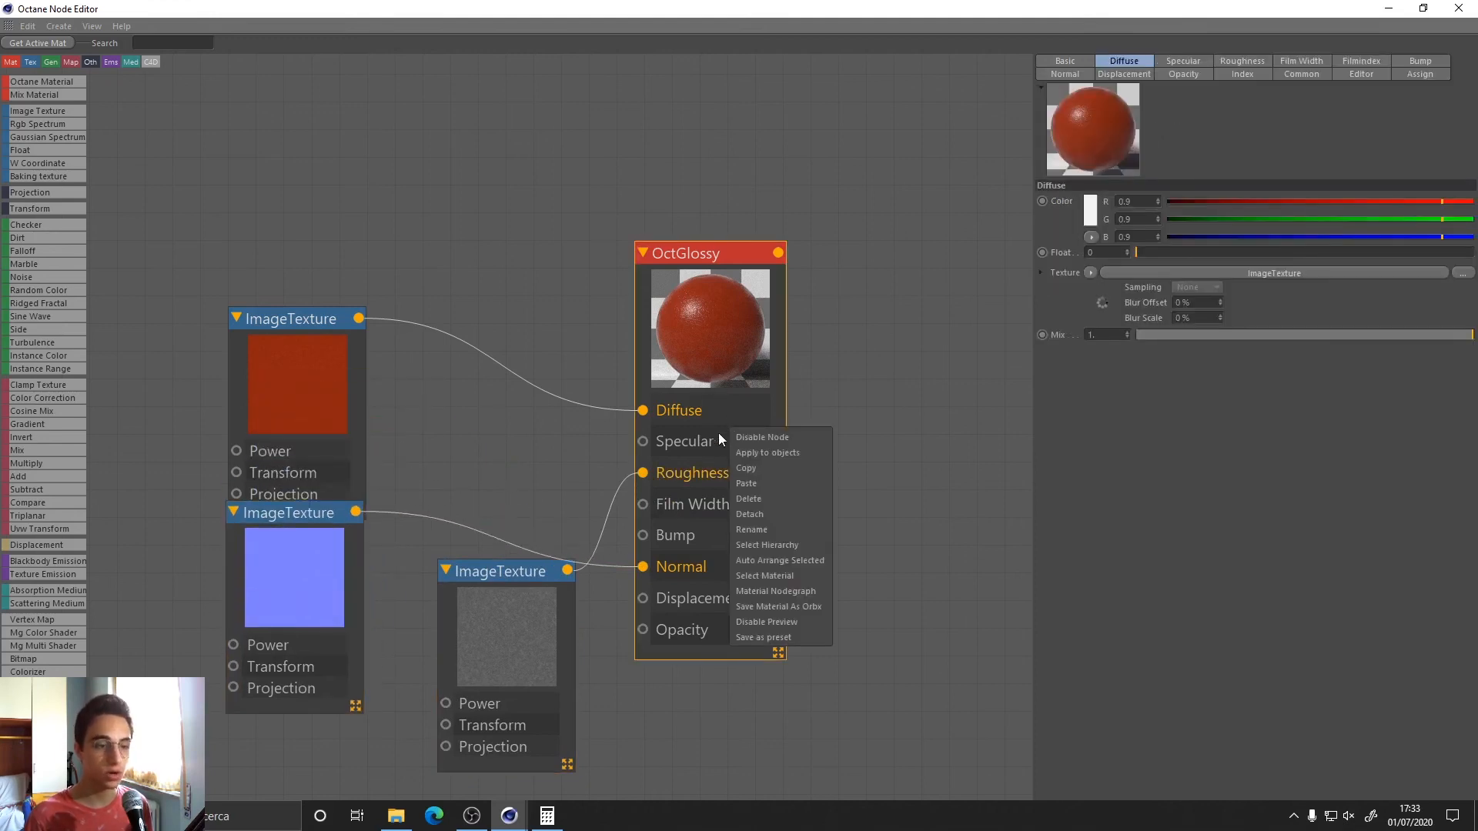
{"action": "left_click", "coordinate": [753, 561]}
{"action": "scroll", "coordinate": [679, 464], "scroll_direction": "down", "scroll_amount": 1}
{"action": "middle_click_drag", "start_coordinate": [729, 449], "coordinate": [667, 348]}
Close the node editor and apply the leather material to the open ring.
{"action": "left_click", "coordinate": [1459, 9]}
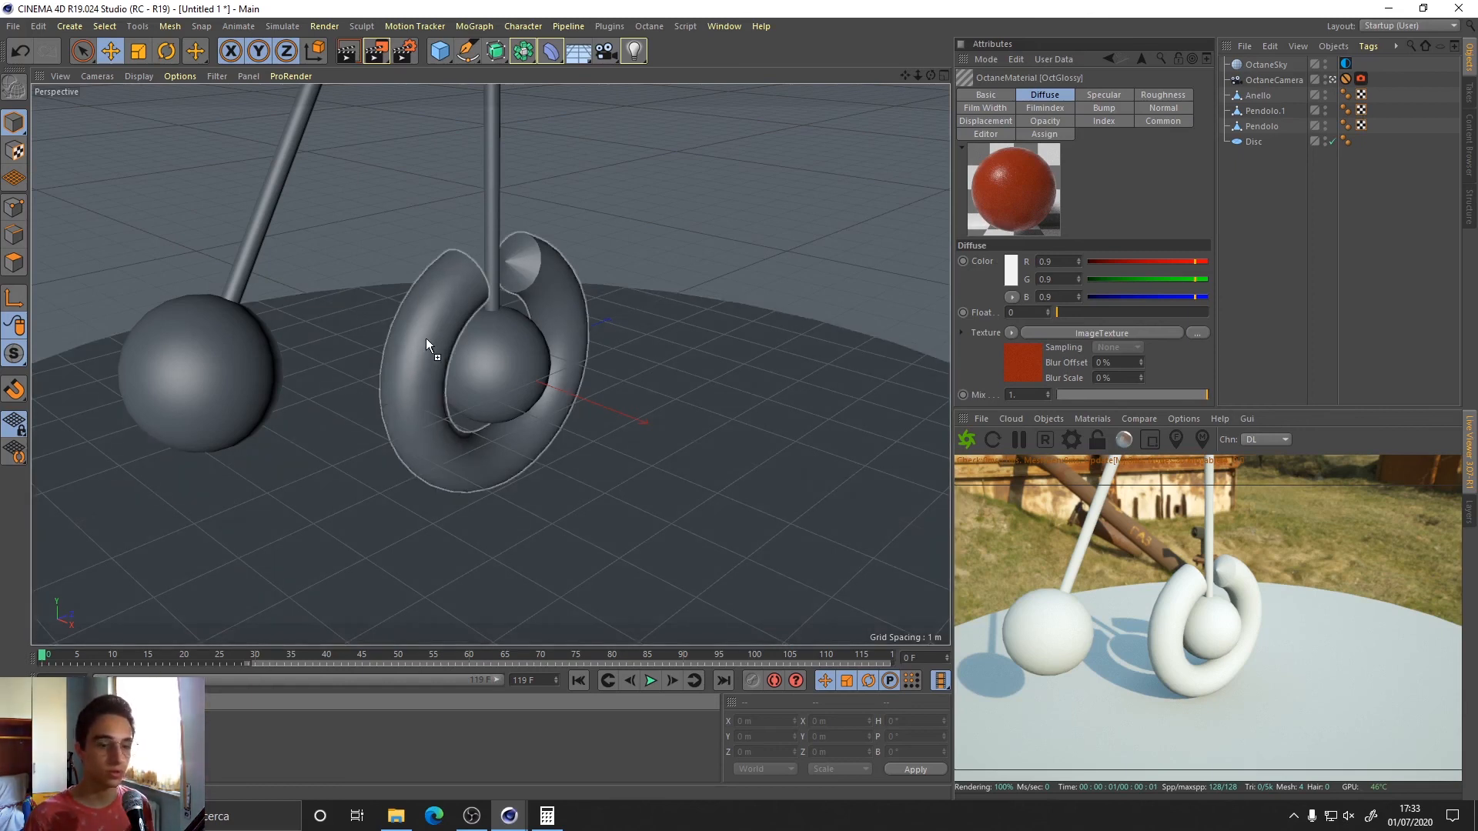
{"action": "left_click_drag", "start_coordinate": [426, 338], "coordinate": [424, 339]}
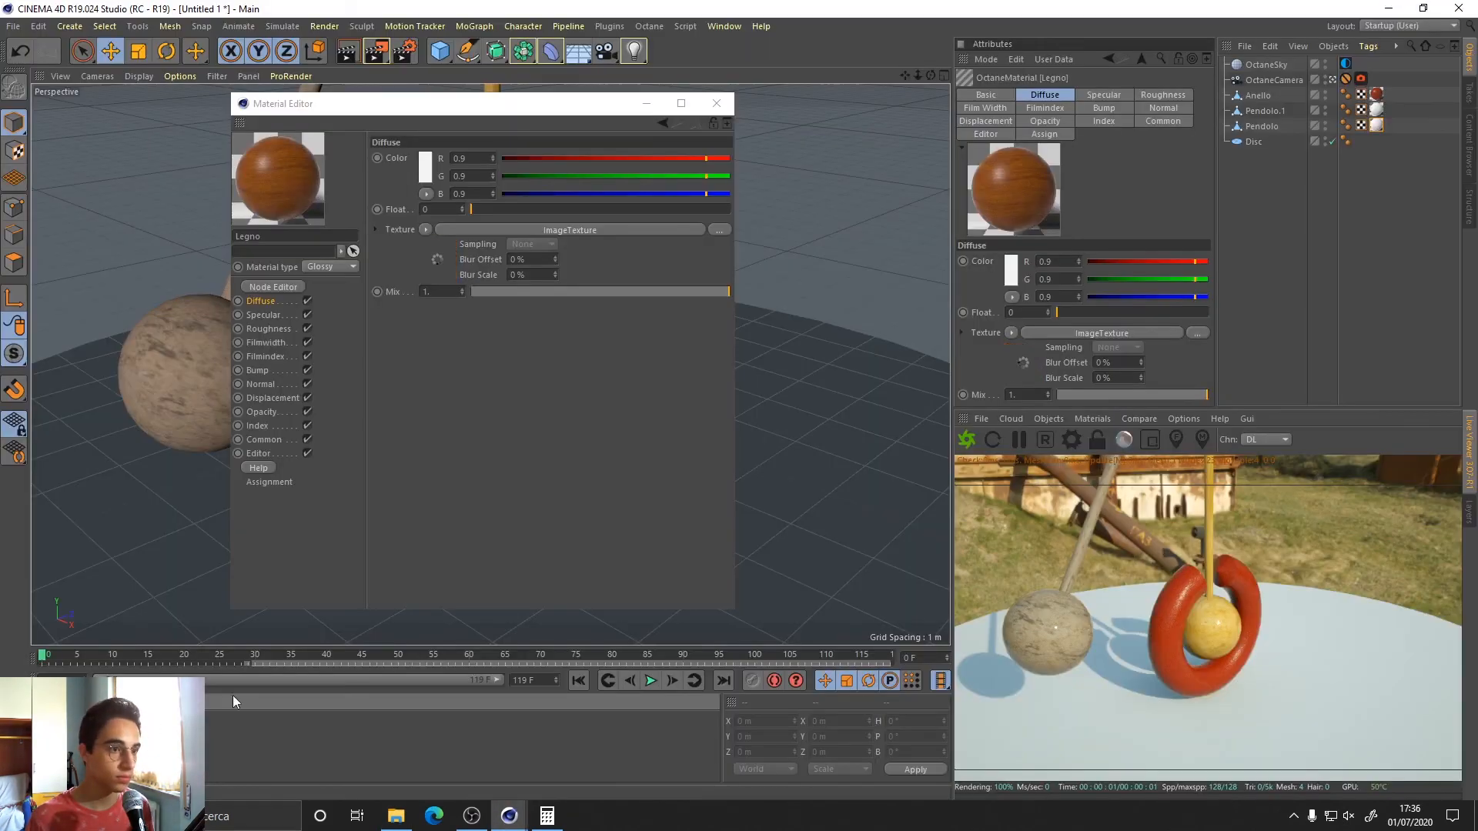
Close the material editor and apply the Legno wood material to the disc floor.
{"action": "left_click", "coordinate": [716, 103]}
{"action": "left_click_drag", "start_coordinate": [66, 739], "coordinate": [218, 479]}
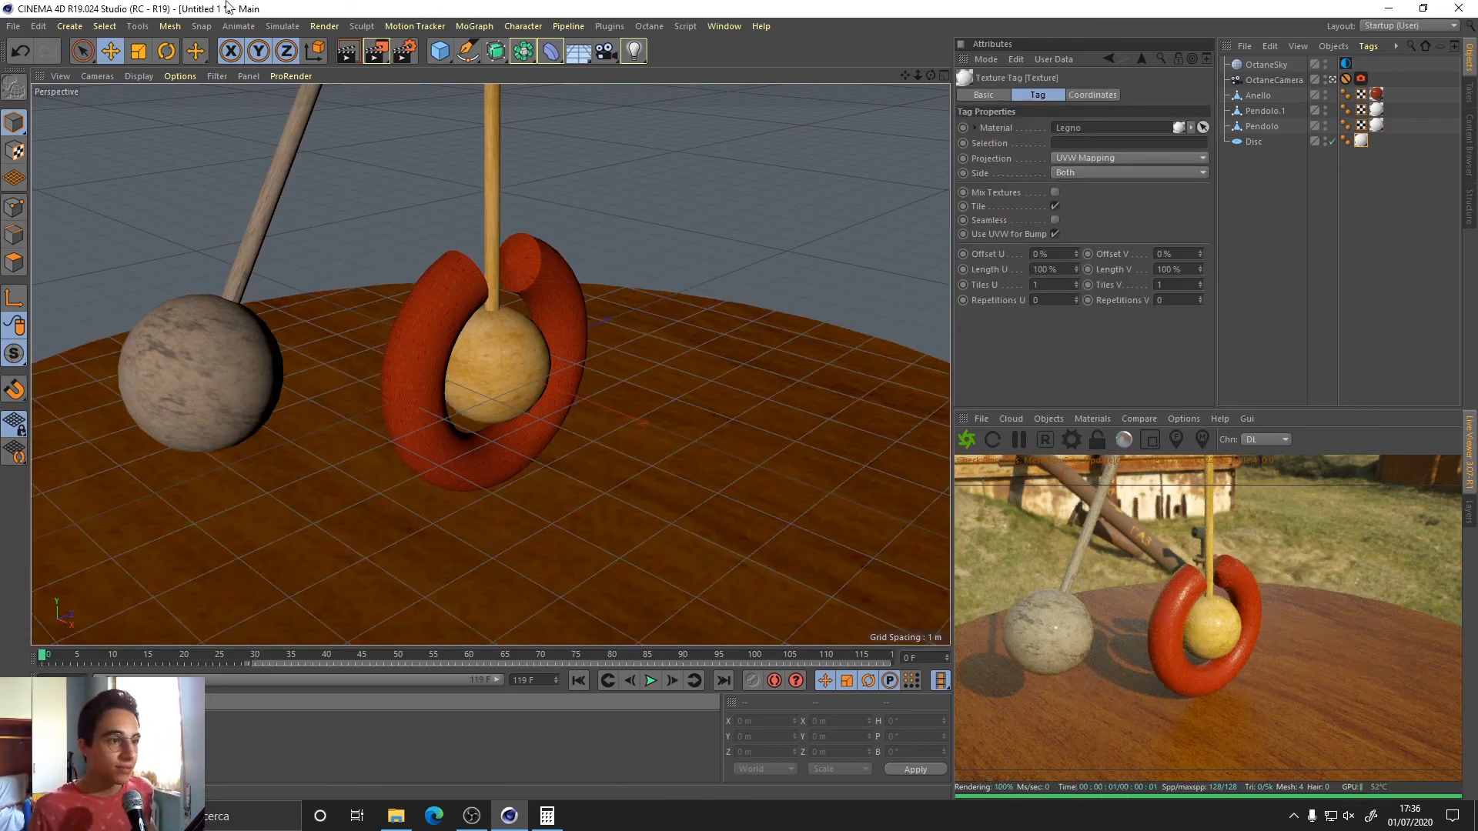
Render the textured scene to the Picture Viewer.
{"action": "left_click", "coordinate": [390, 47]}
{"action": "left_click", "coordinate": [904, 151]}
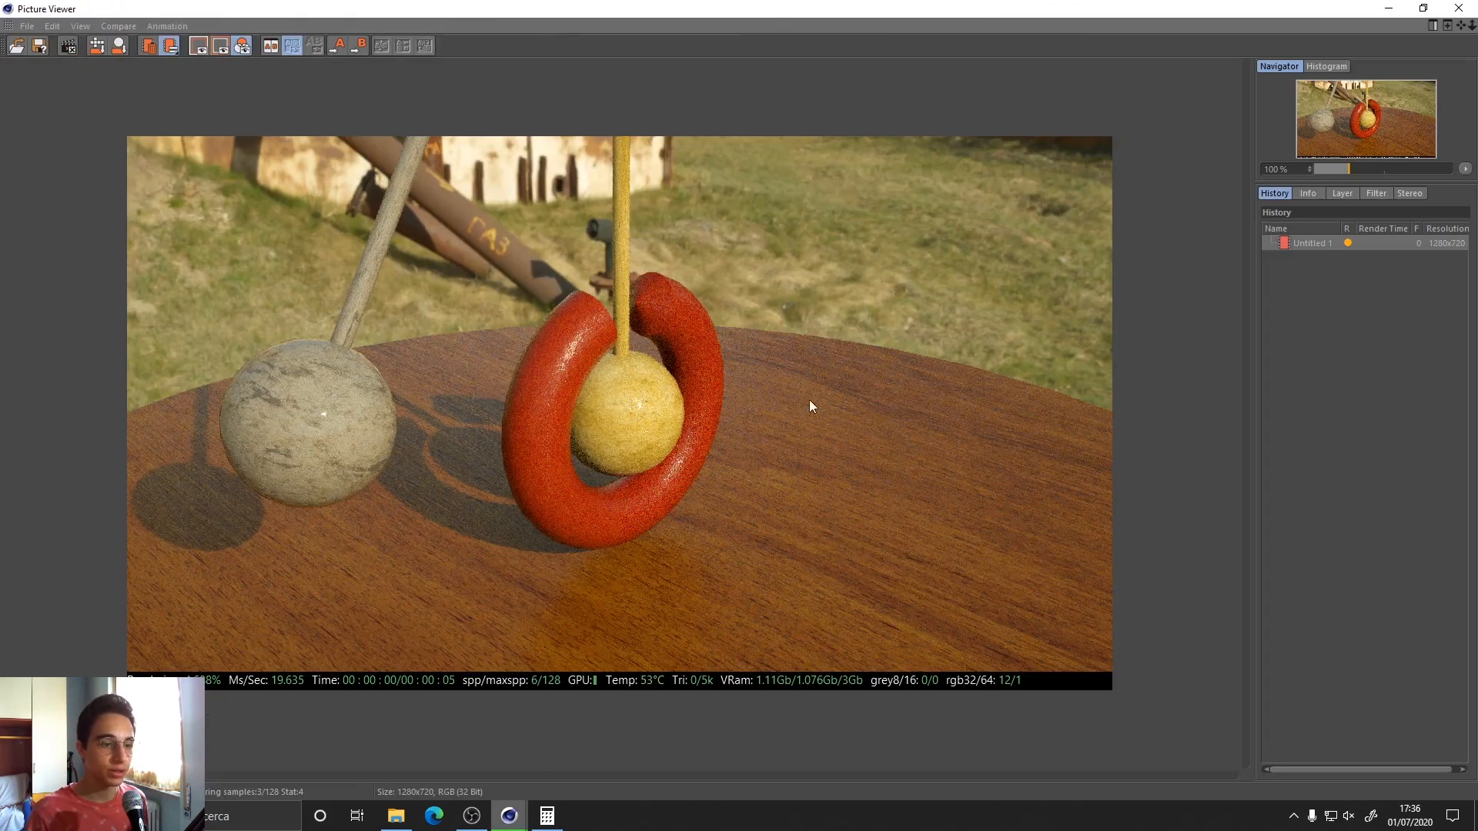